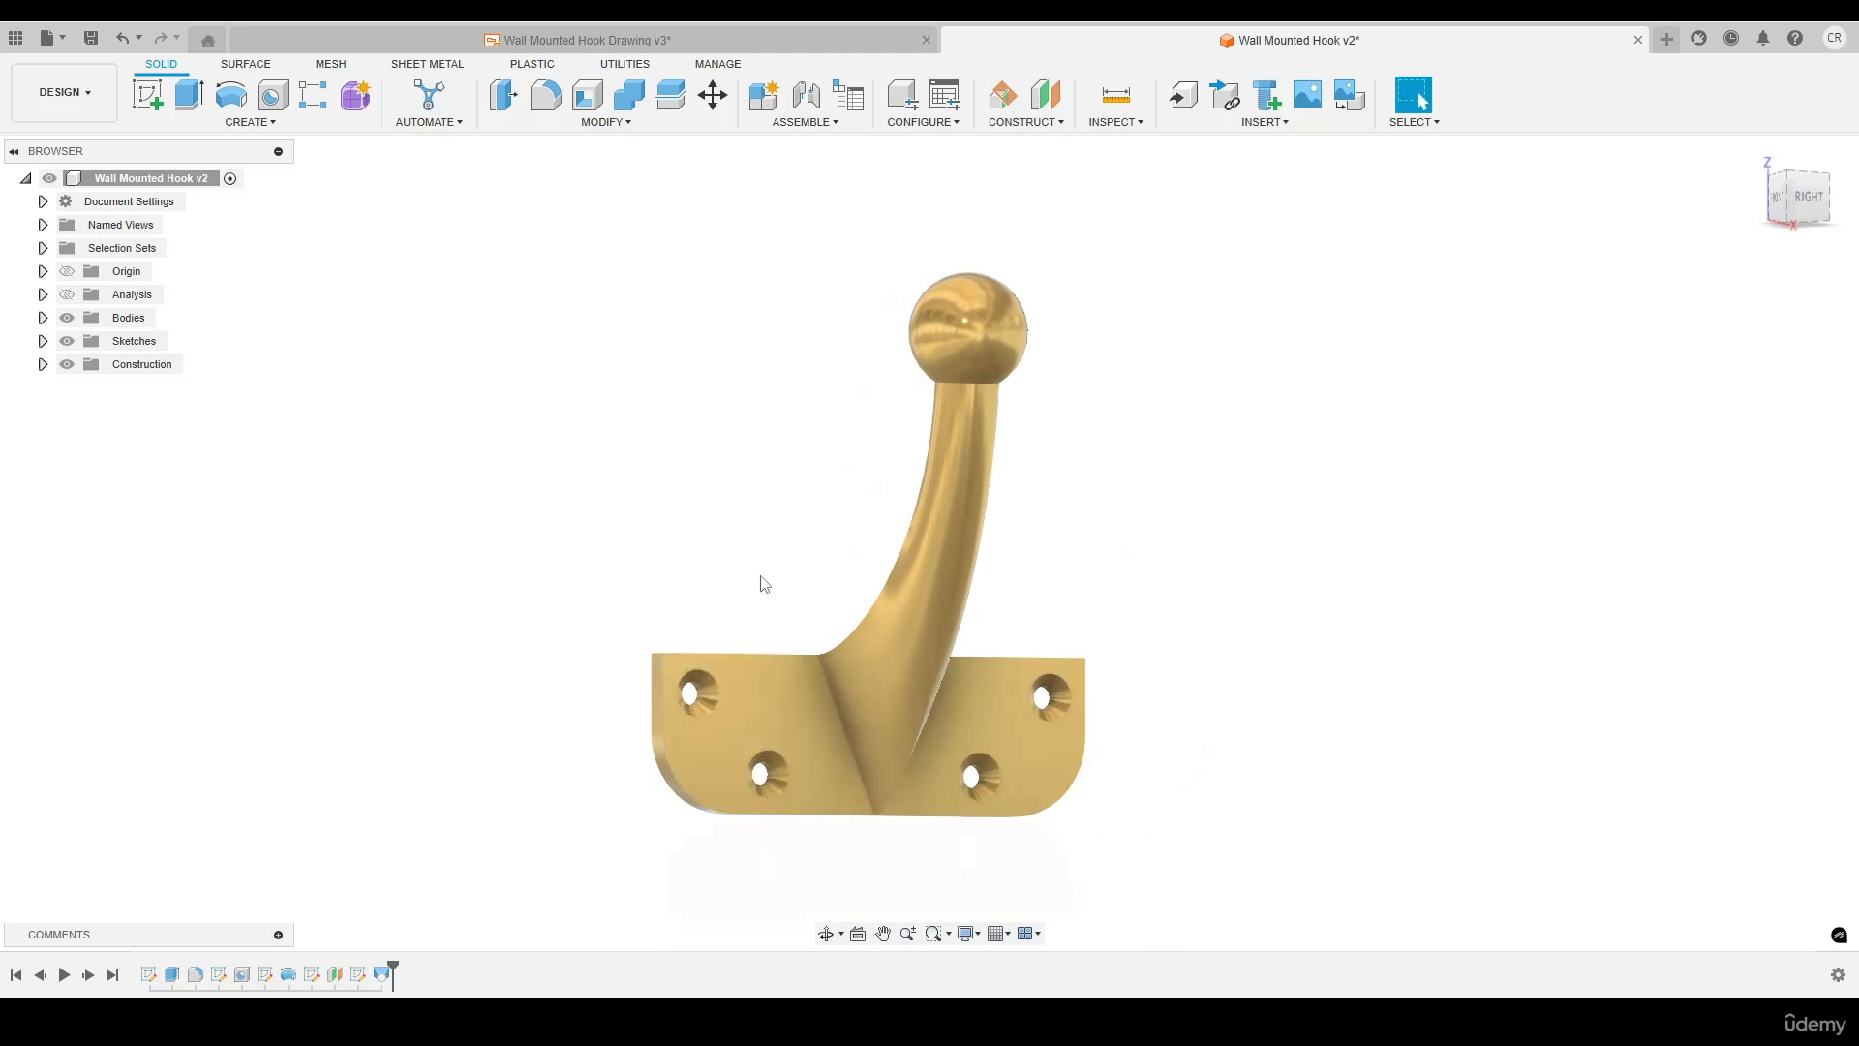
# Examine the finished wall hook model and its dimensioned drawing.
pyautogui.keyDown('shift'); pyautogui.moveTo(759, 581); pyautogui.dragTo(1133, 565, button='middle'); pyautogui.keyUp('shift')
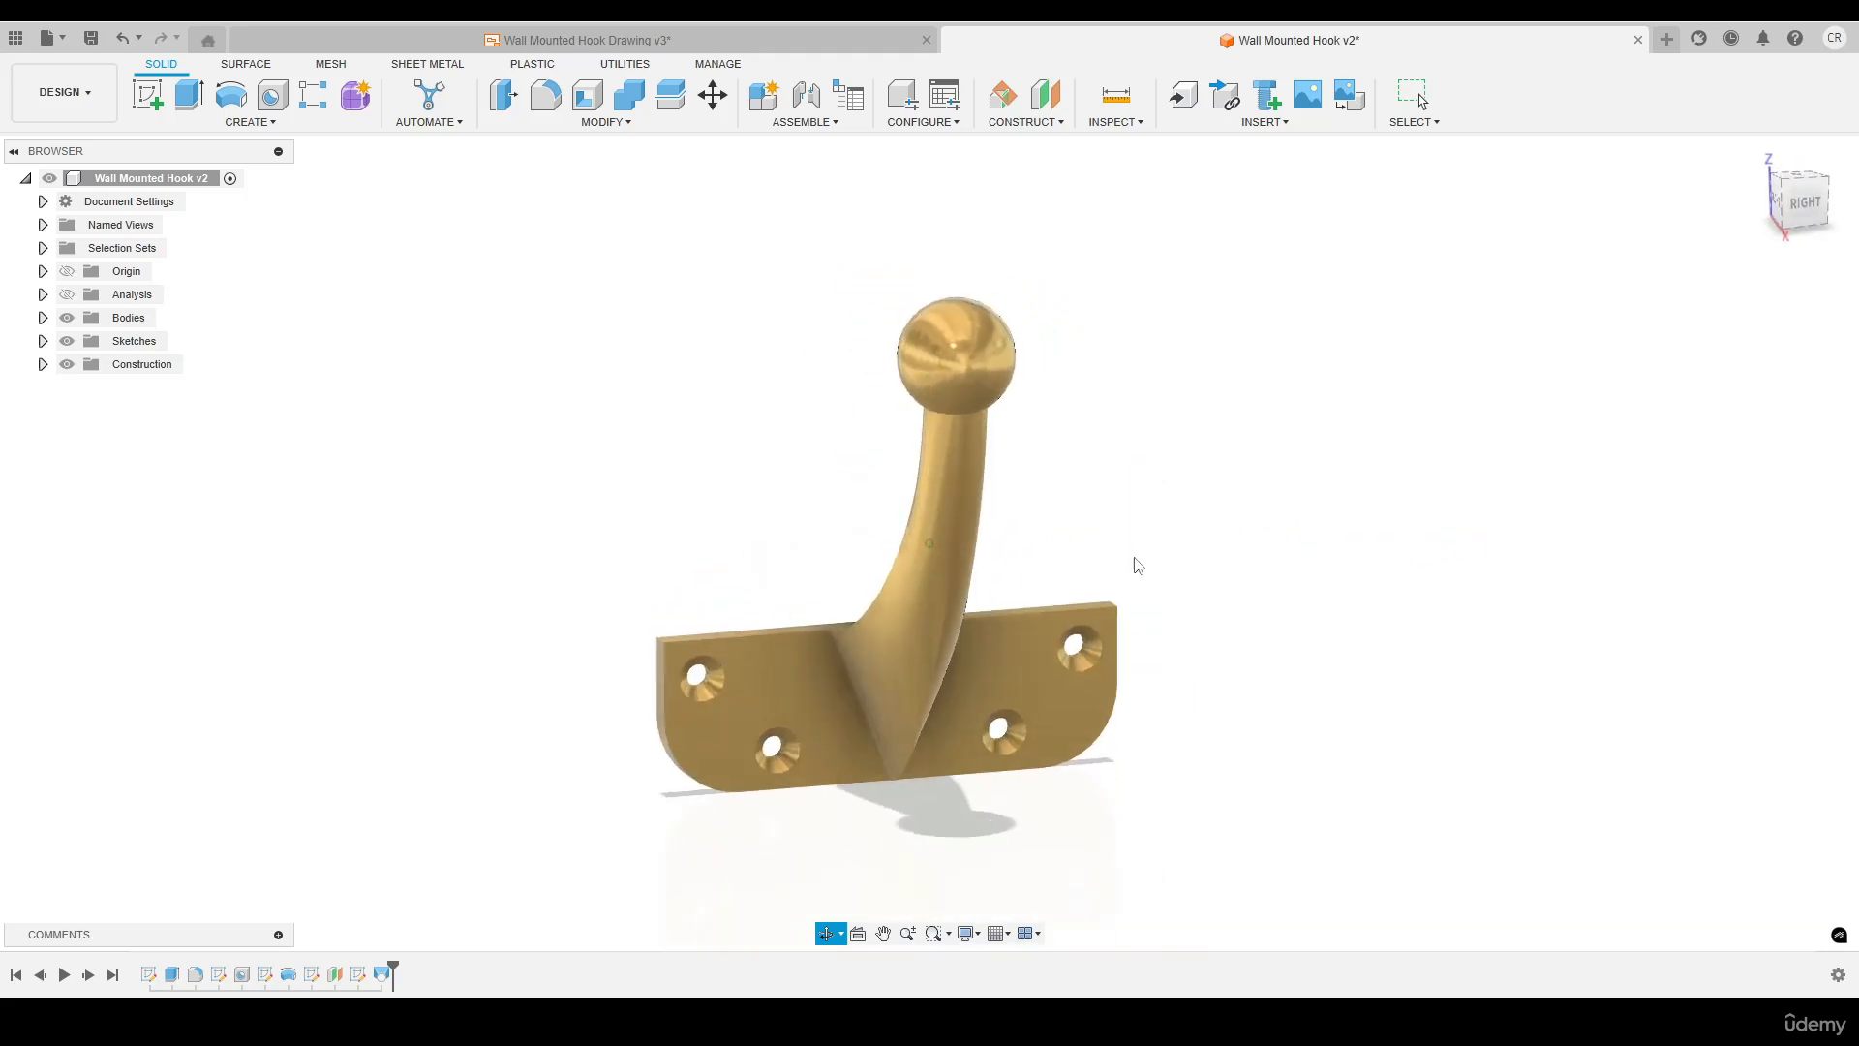
pyautogui.click(848, 37)
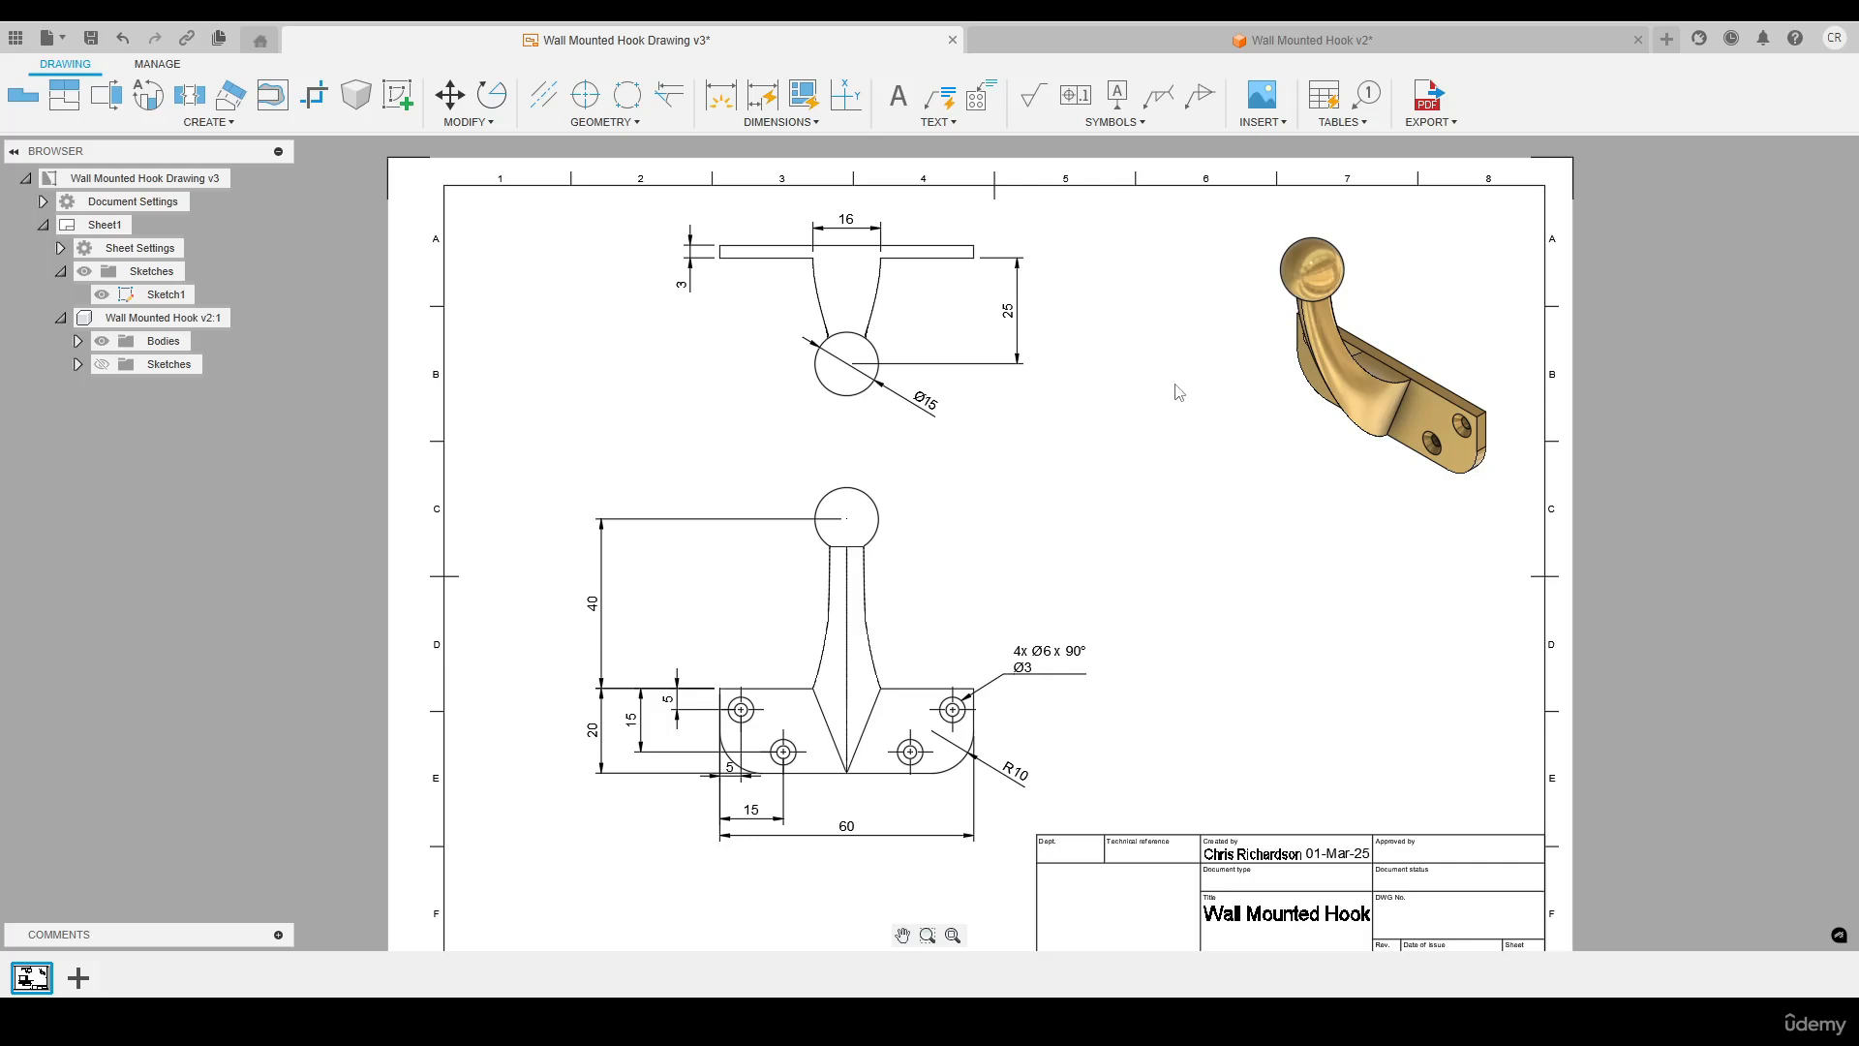
# Create a new design and sketch a 60 mm wide by 20 mm high rectangle from the origin on the YZ plane.
pyautogui.click(1667, 40)
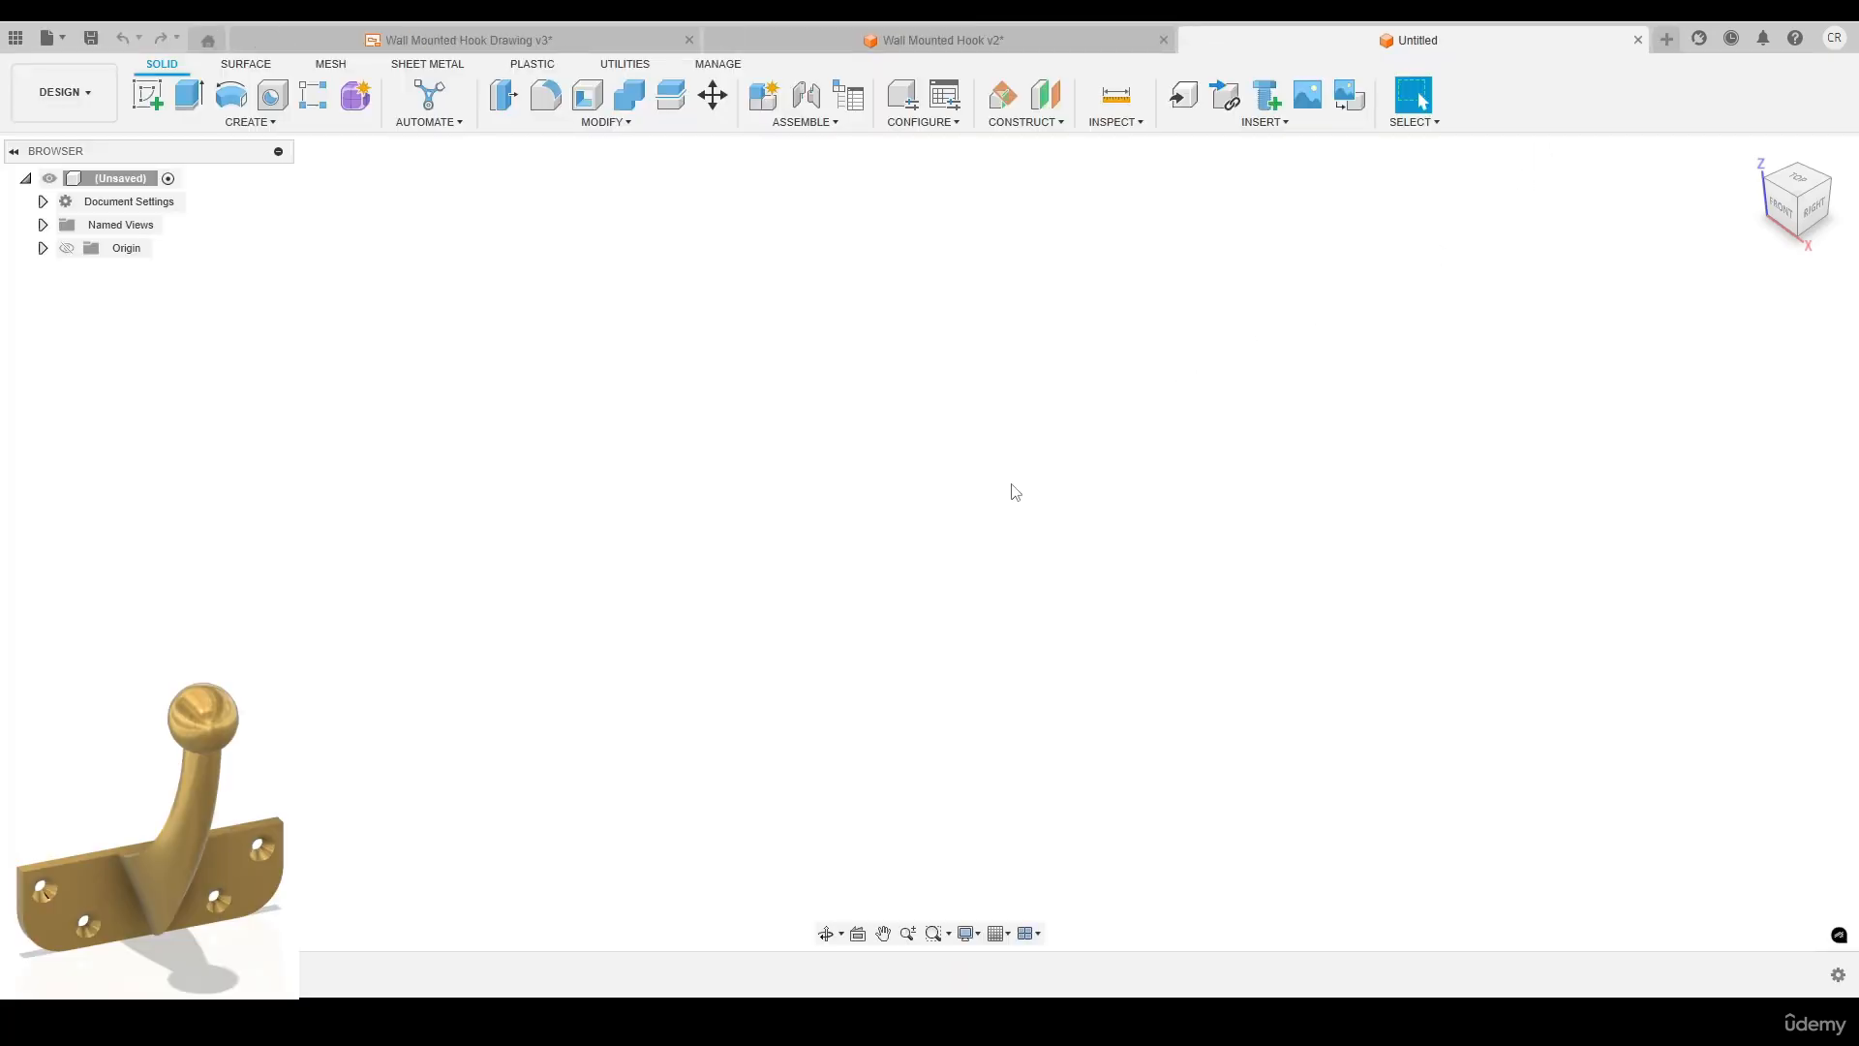
pyautogui.press('r')
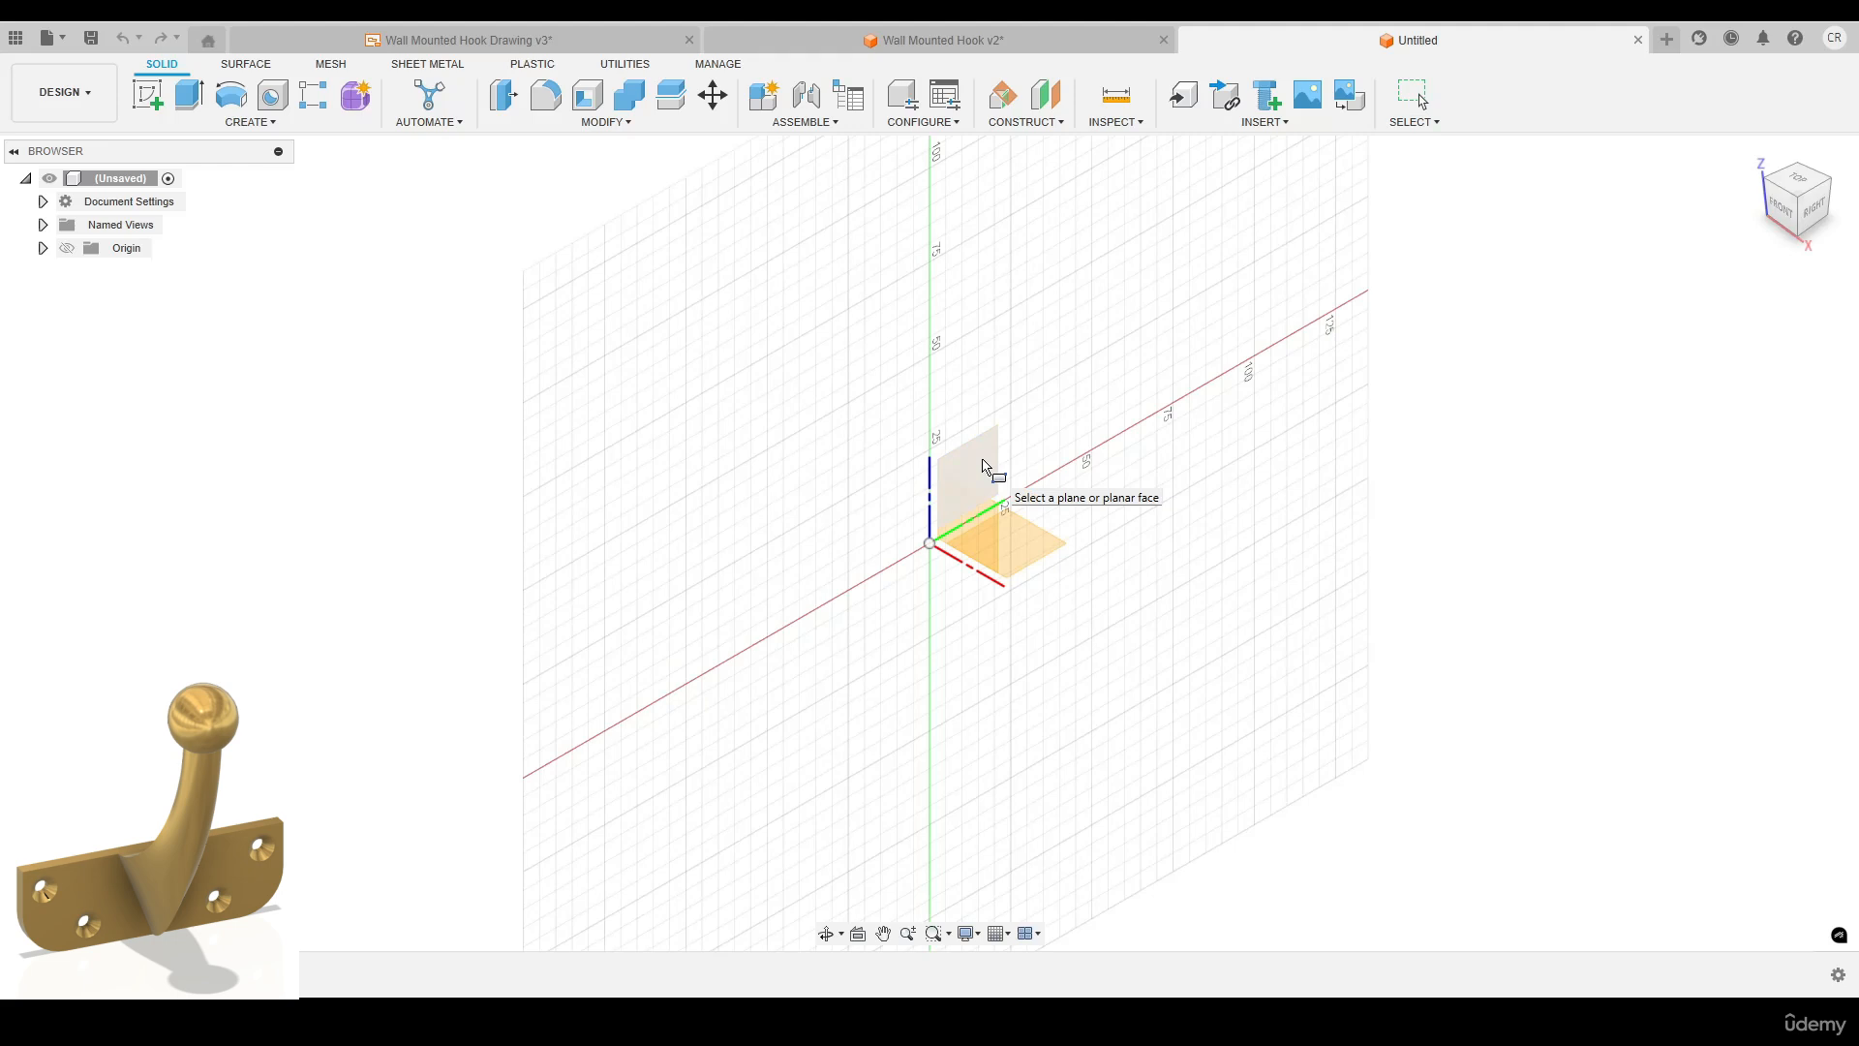
pyautogui.click(983, 466)
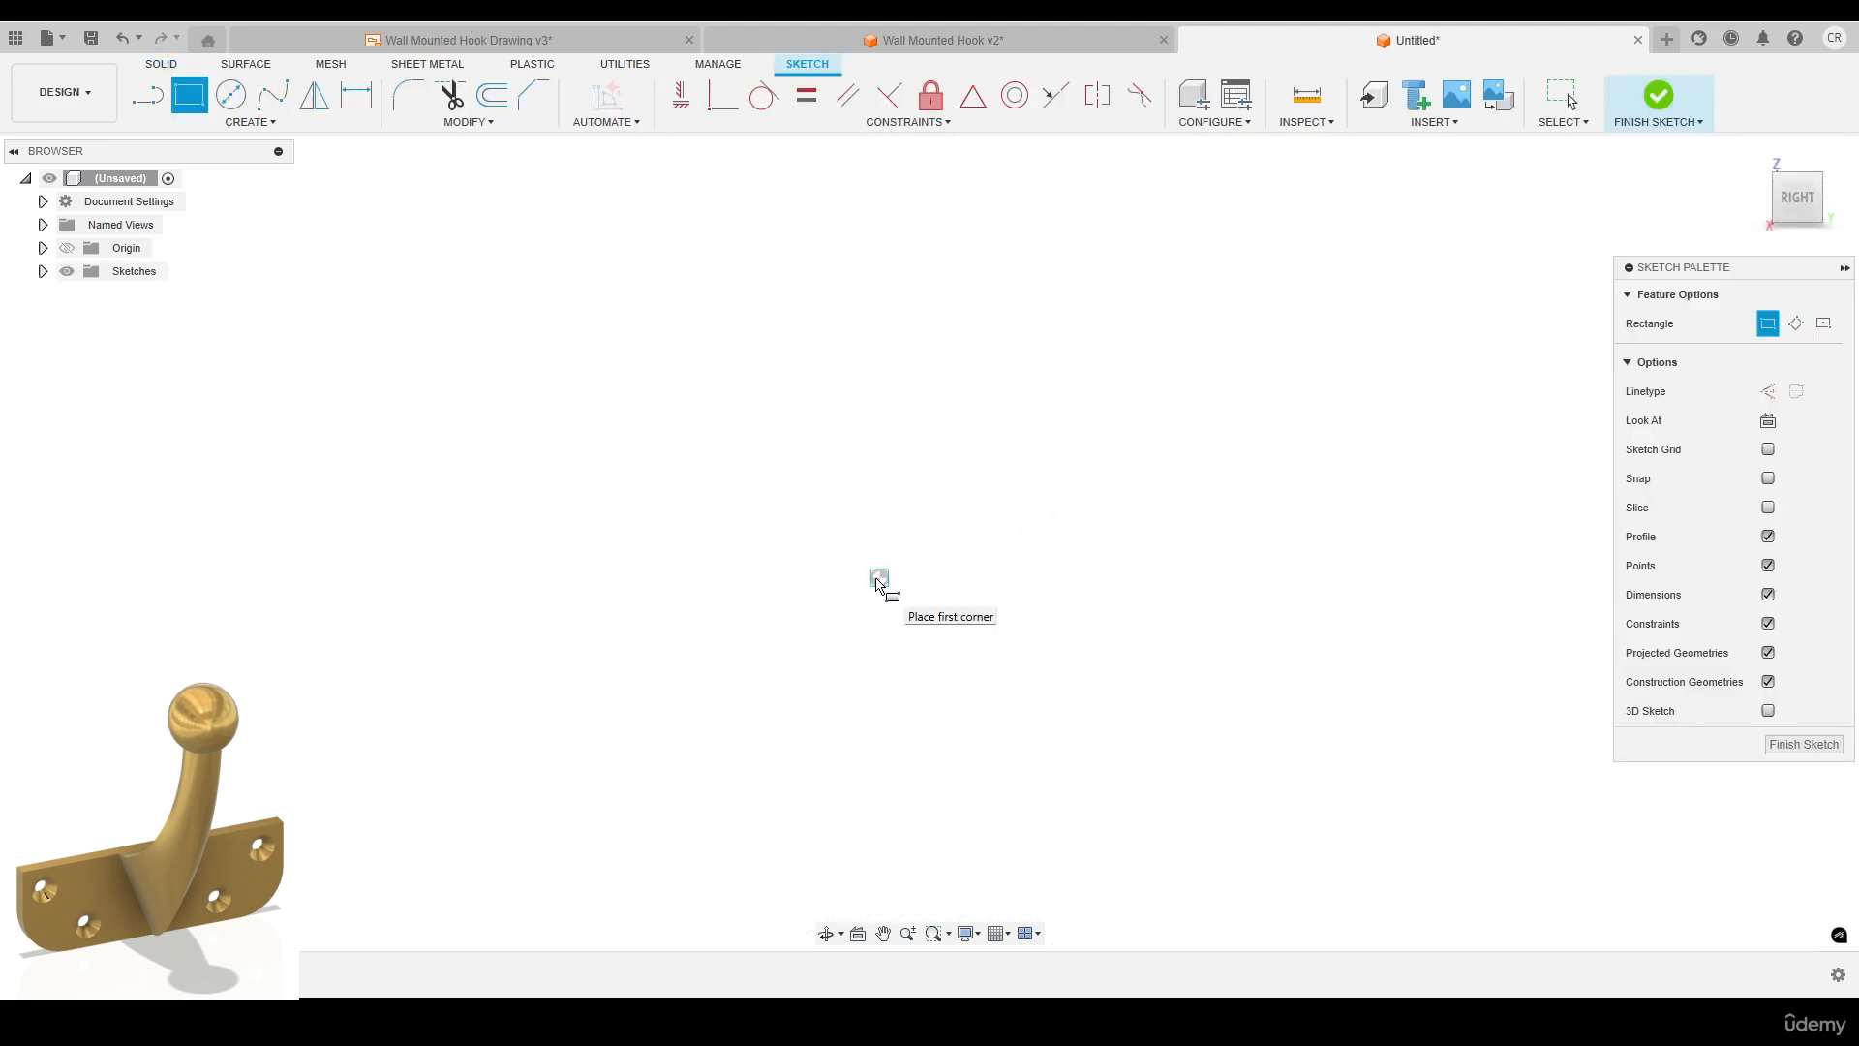
pyautogui.click(879, 581)
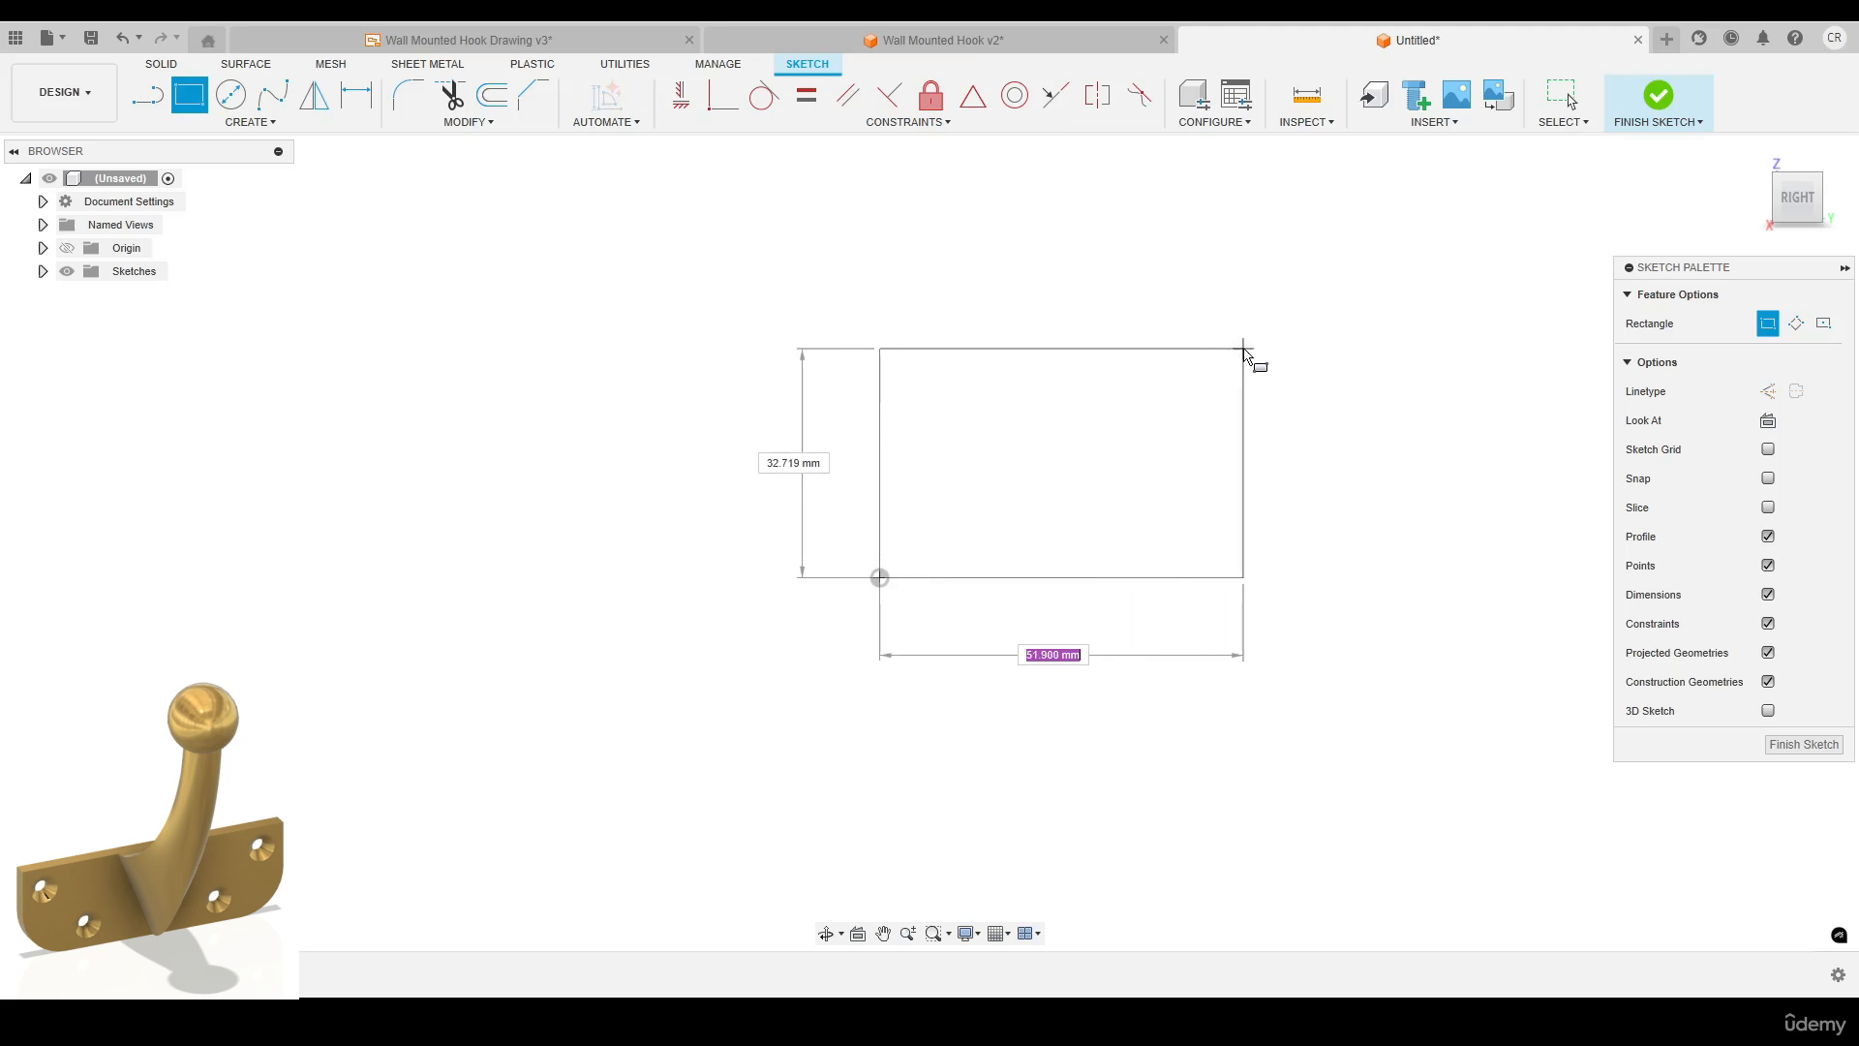
pyautogui.click(1280, 328)
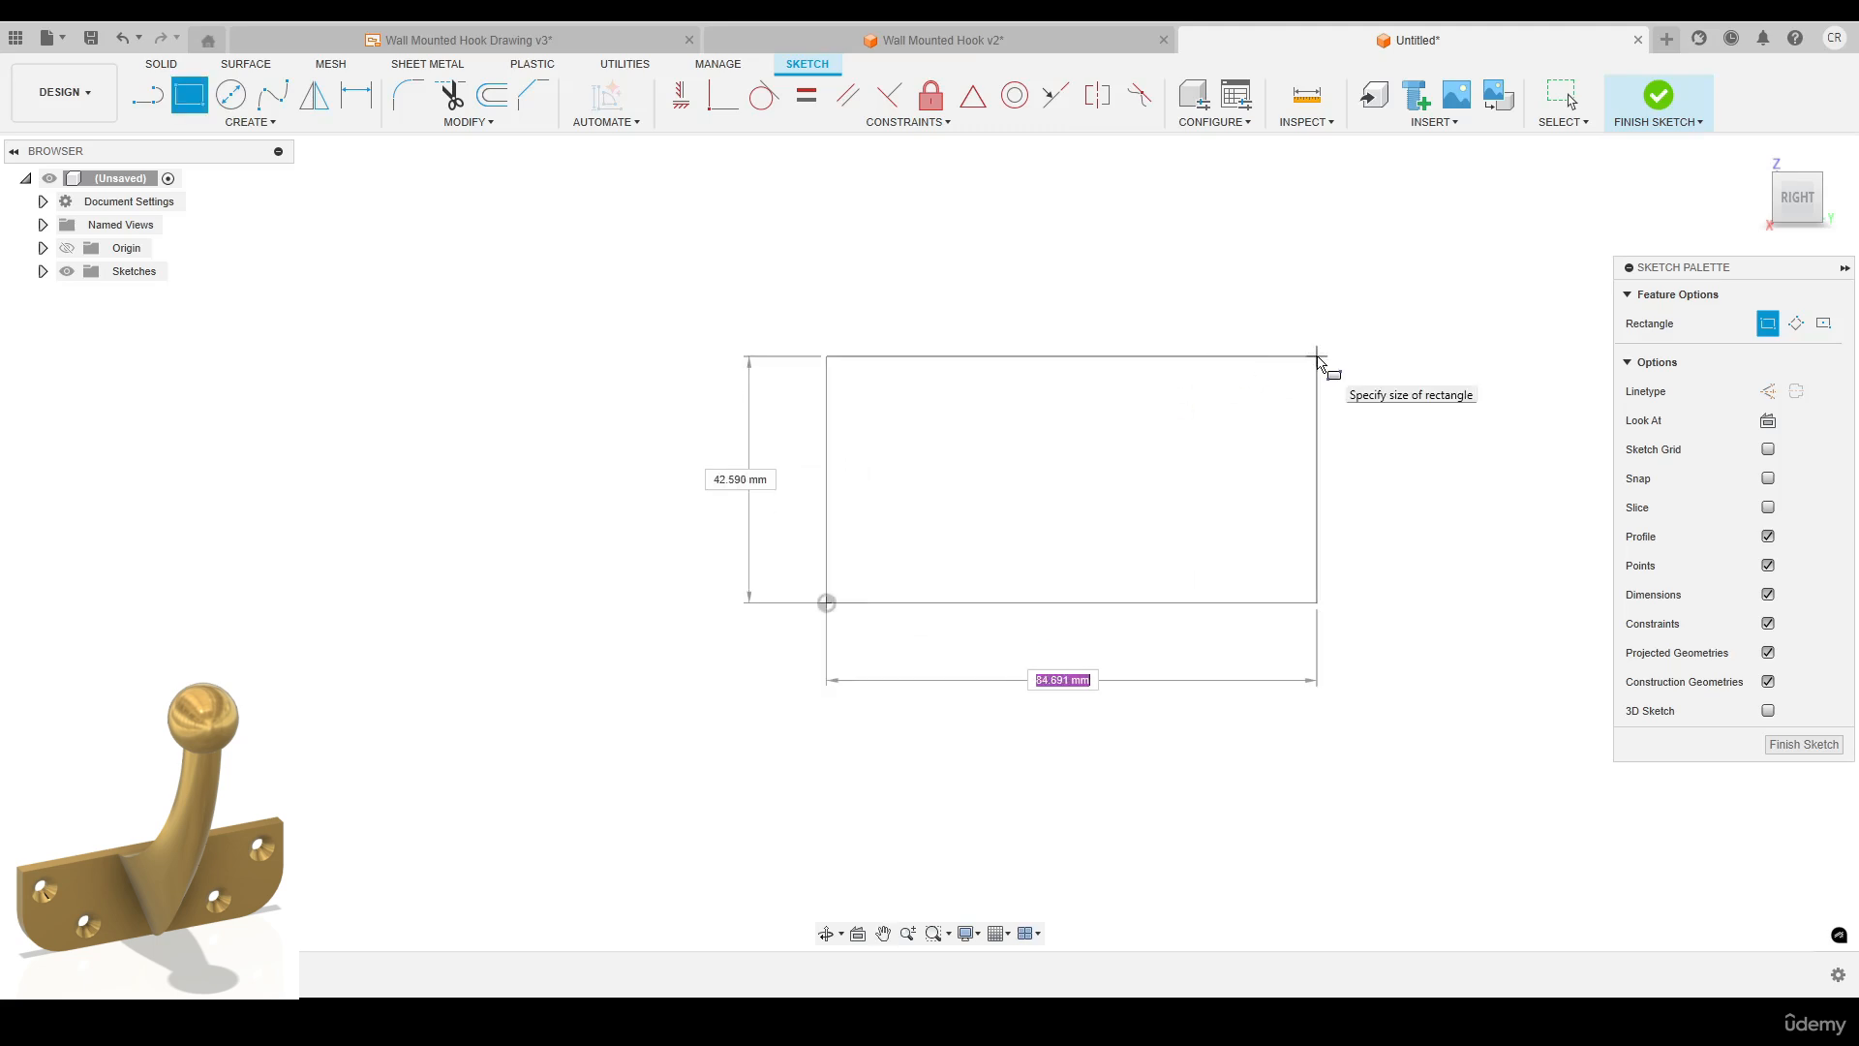
pyautogui.write('60')
pyautogui.press('Tab')
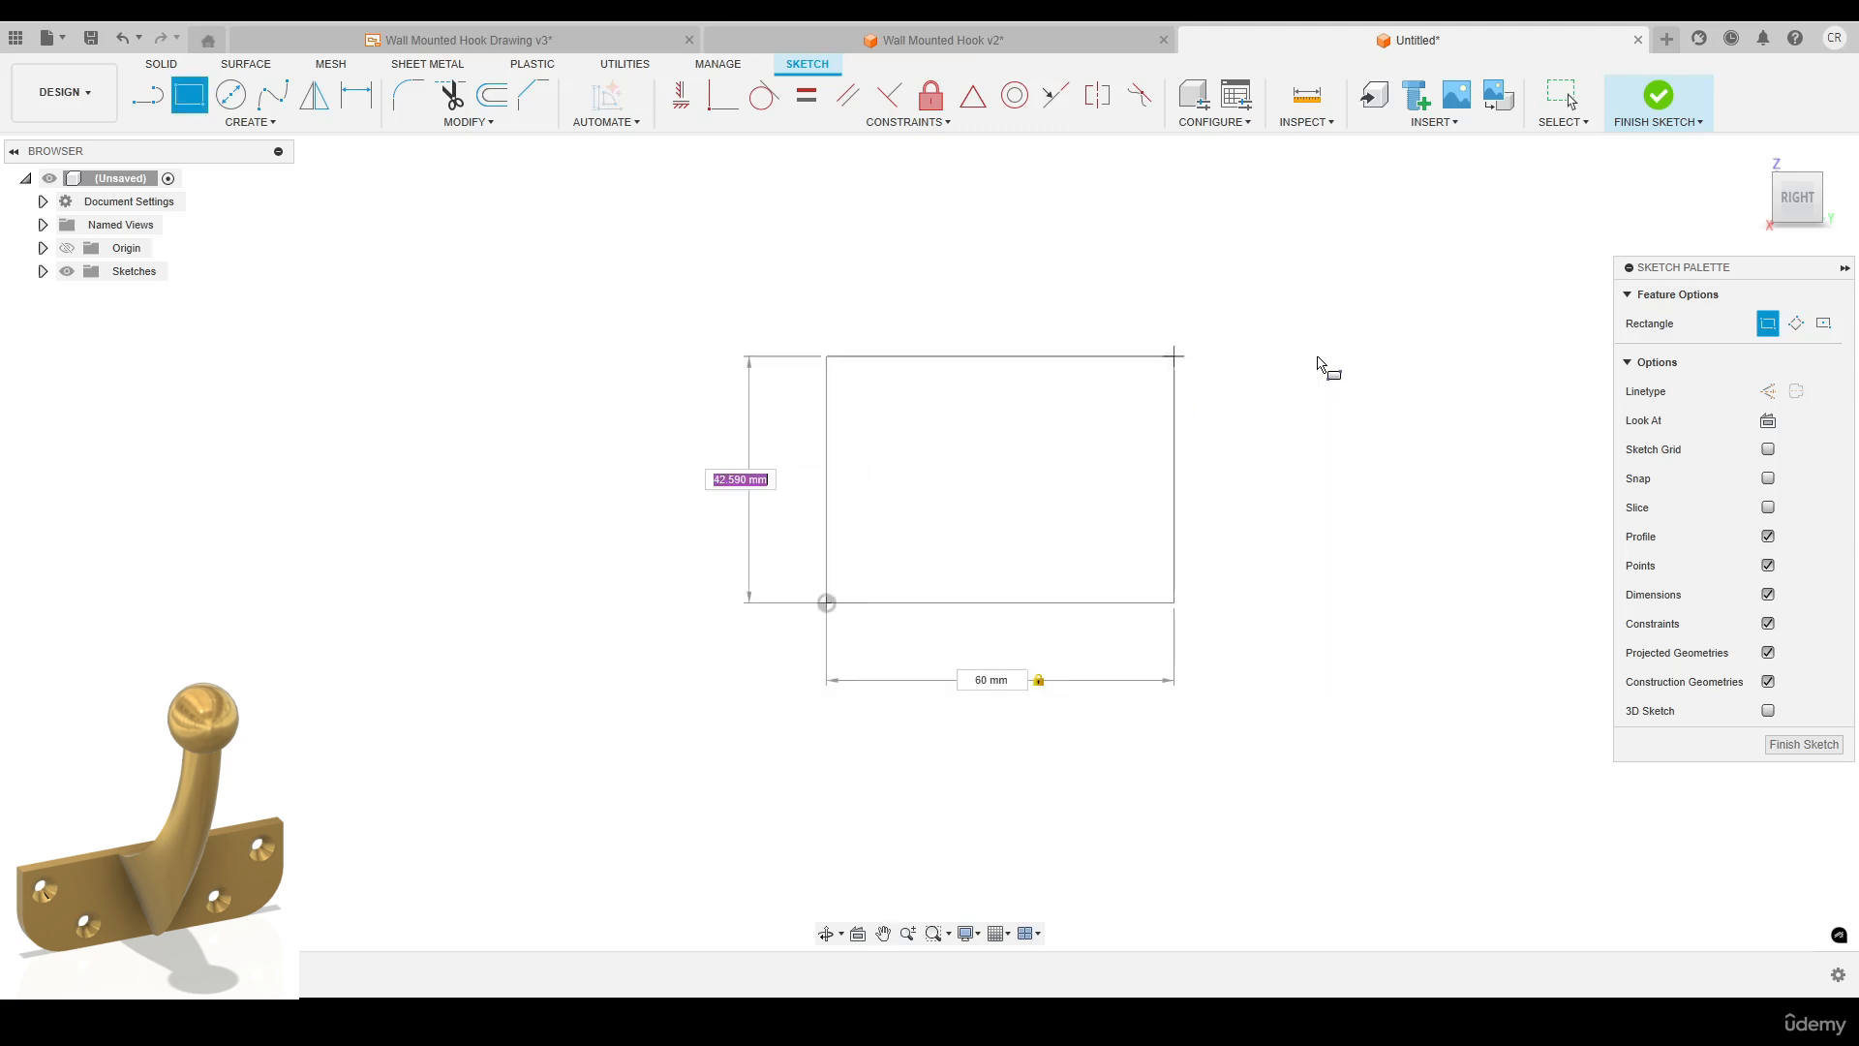
pyautogui.write('20')
pyautogui.press('Tab')
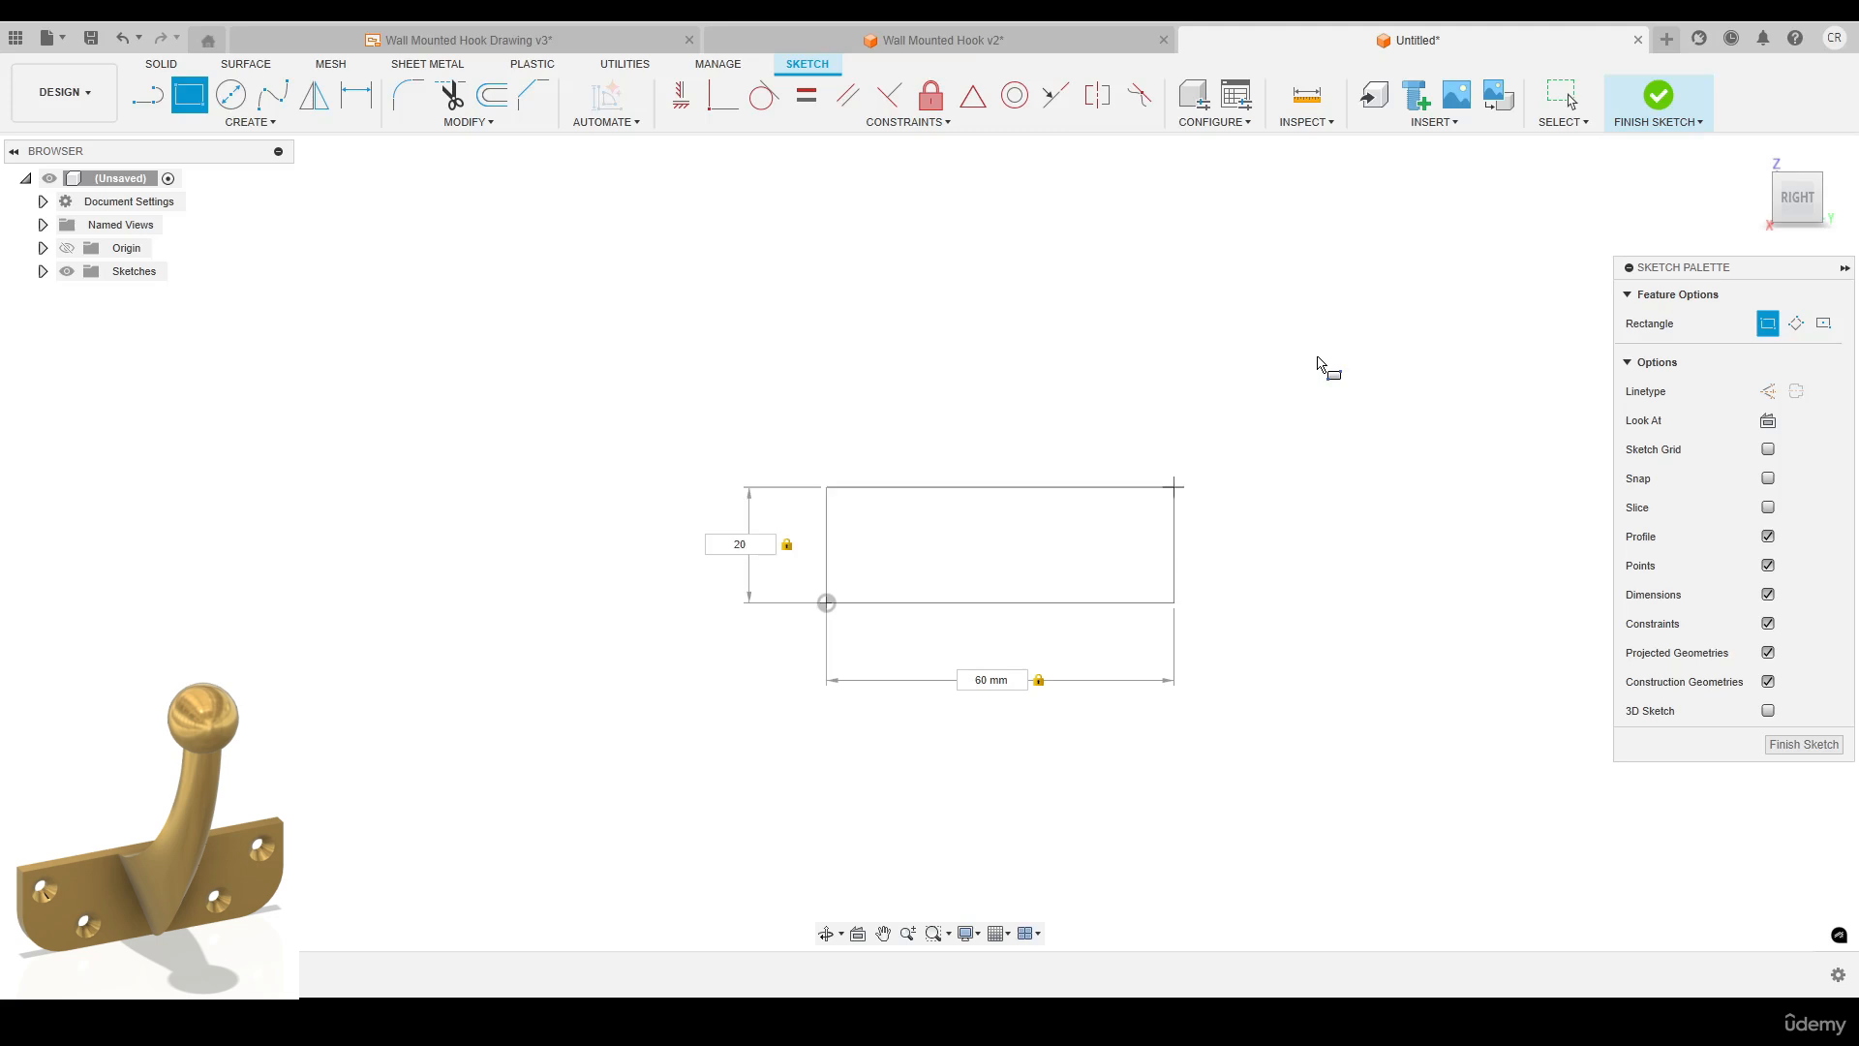
pyautogui.press('Return')
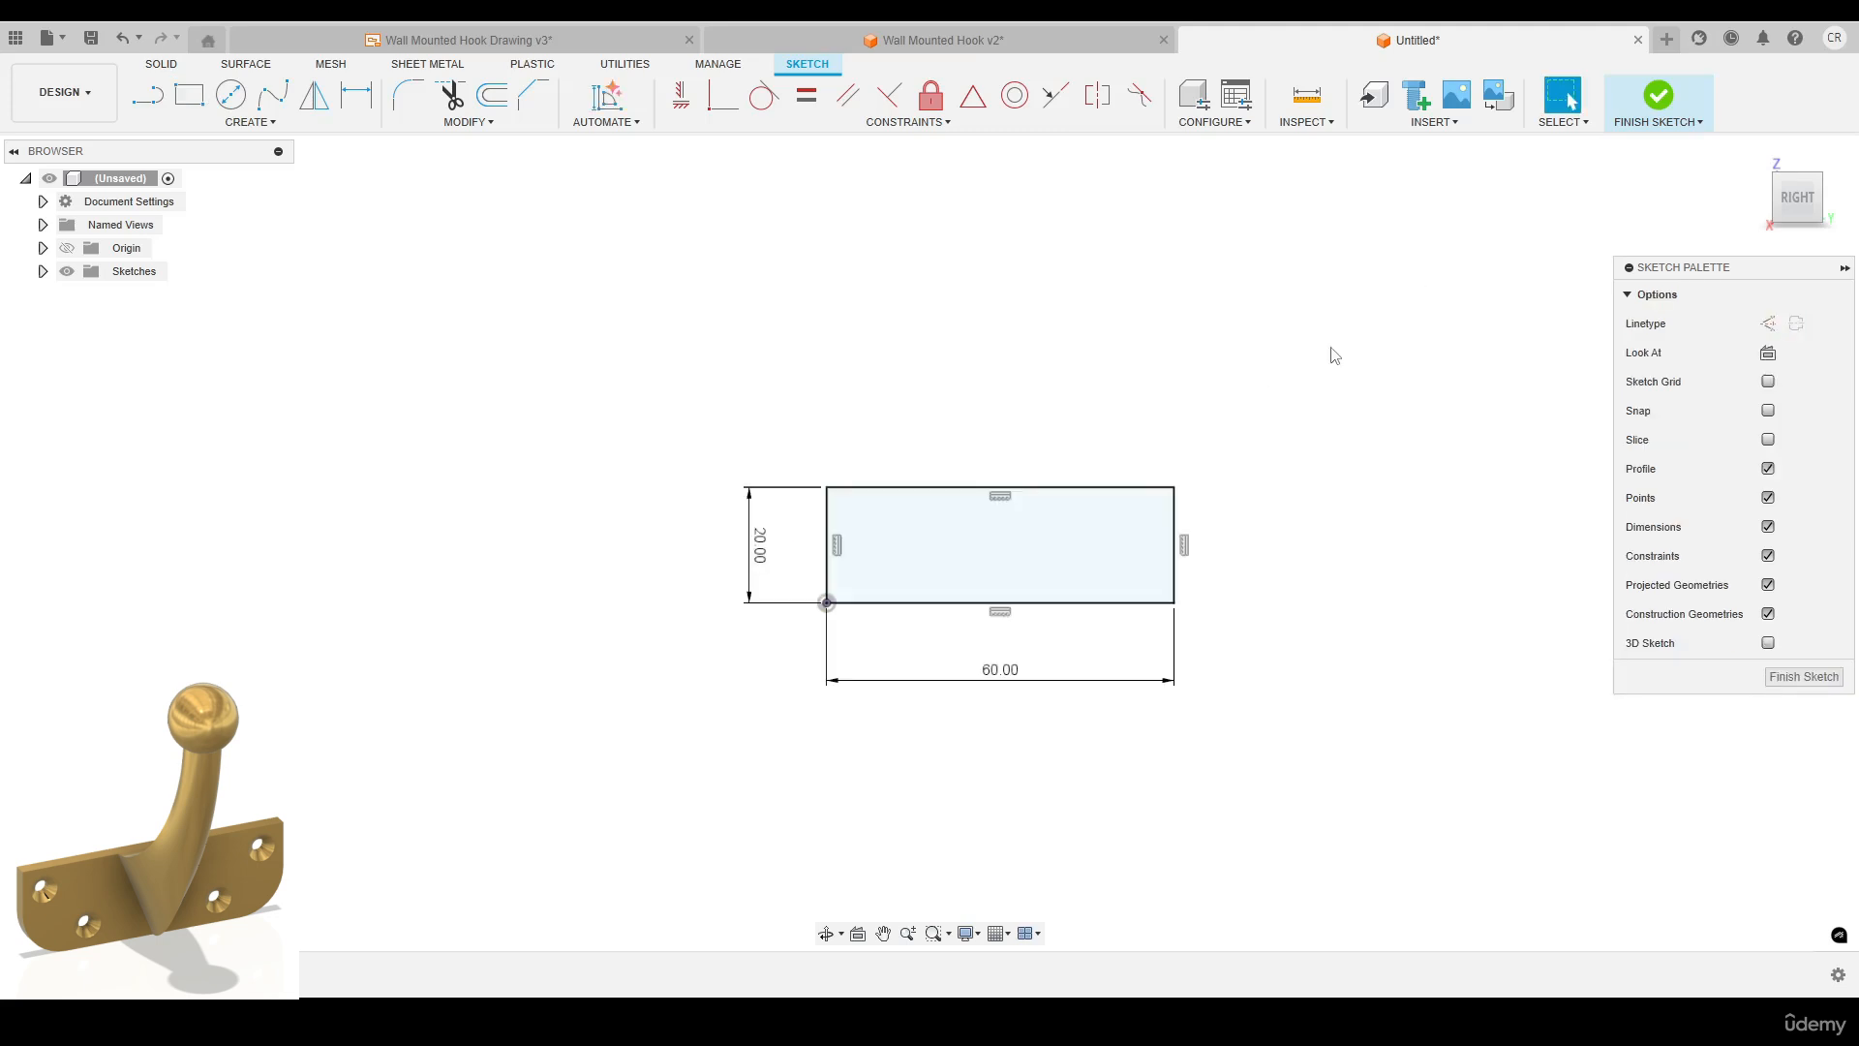
# Extrude the rectangle 3 mm as a new body to form the back plate.
pyautogui.press('e')
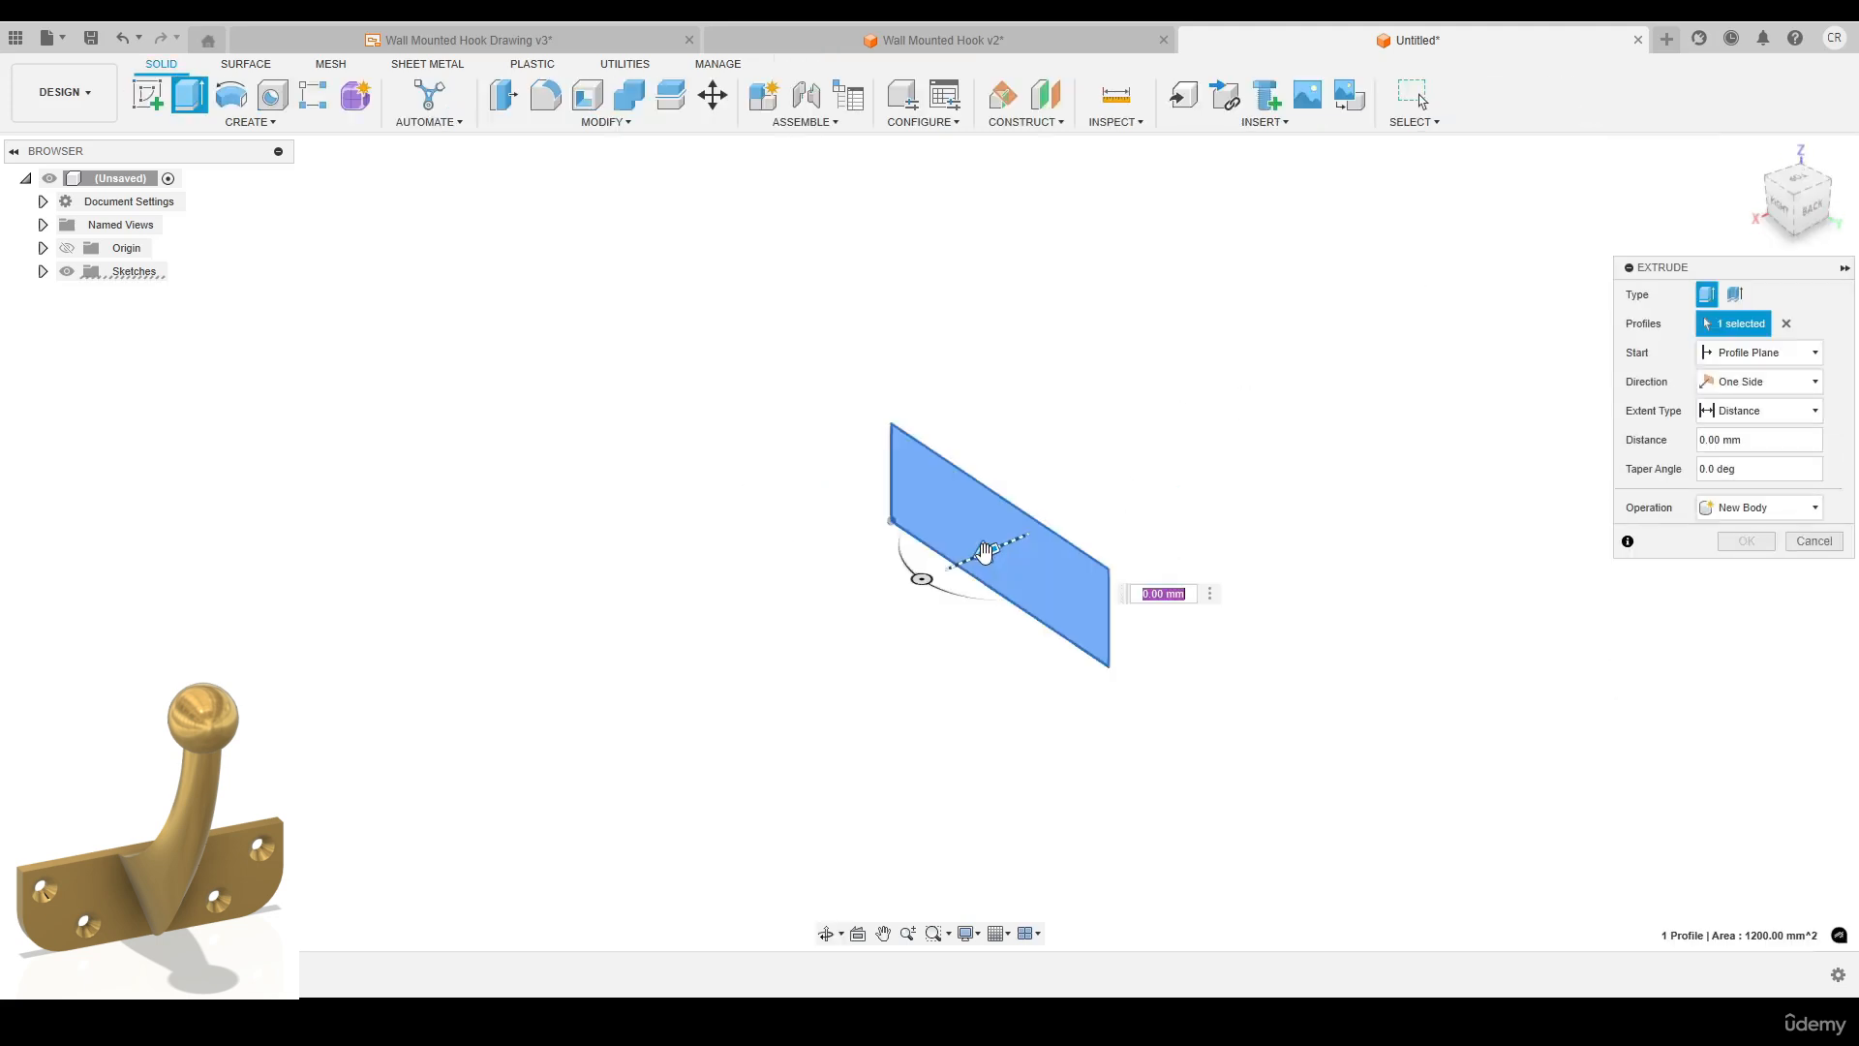
pyautogui.moveTo(984, 552); pyautogui.dragTo(781, 641)
pyautogui.click(1773, 441)
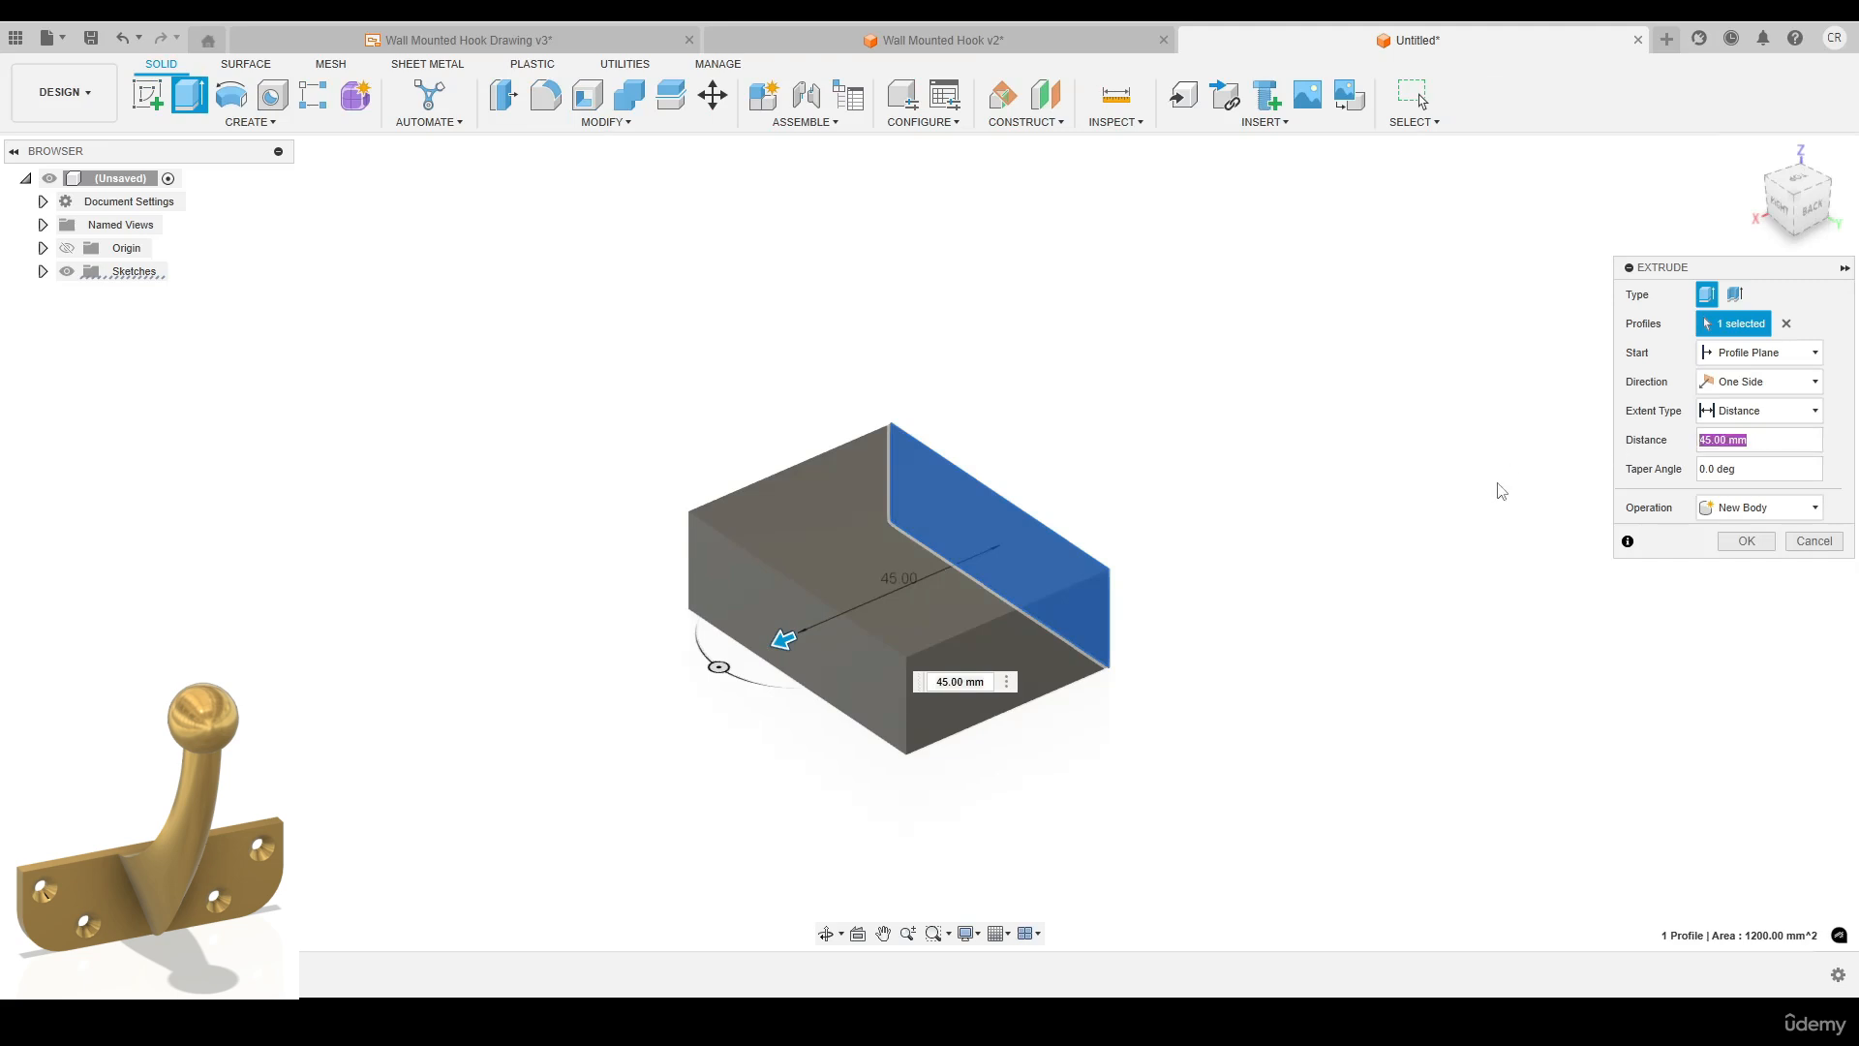
pyautogui.write('3')
pyautogui.press('Return')
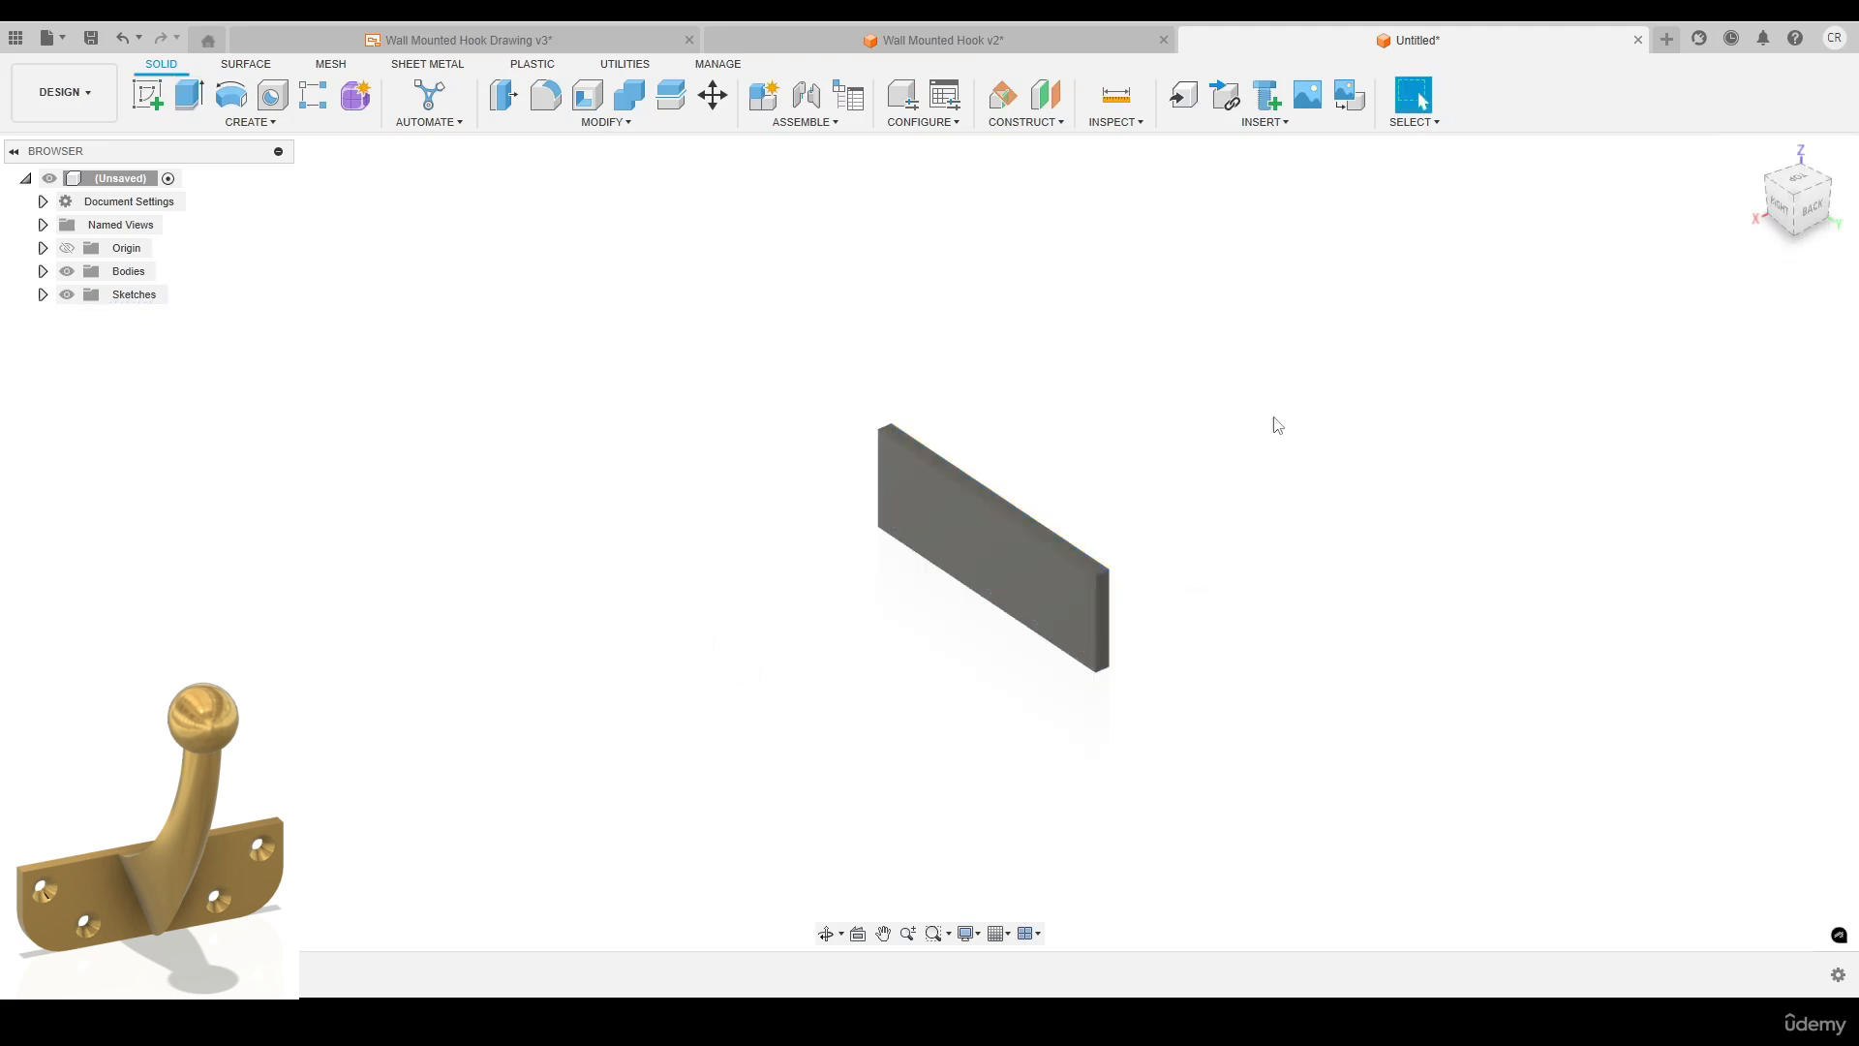
# Fillet the two lower corner edges of the plate with a 10 mm radius.
pyautogui.press('f')
pyautogui.keyDown('shift'); pyautogui.moveTo(1146, 602); pyautogui.dragTo(761, 509, button='middle'); pyautogui.keyUp('shift')
pyautogui.click(1065, 493)
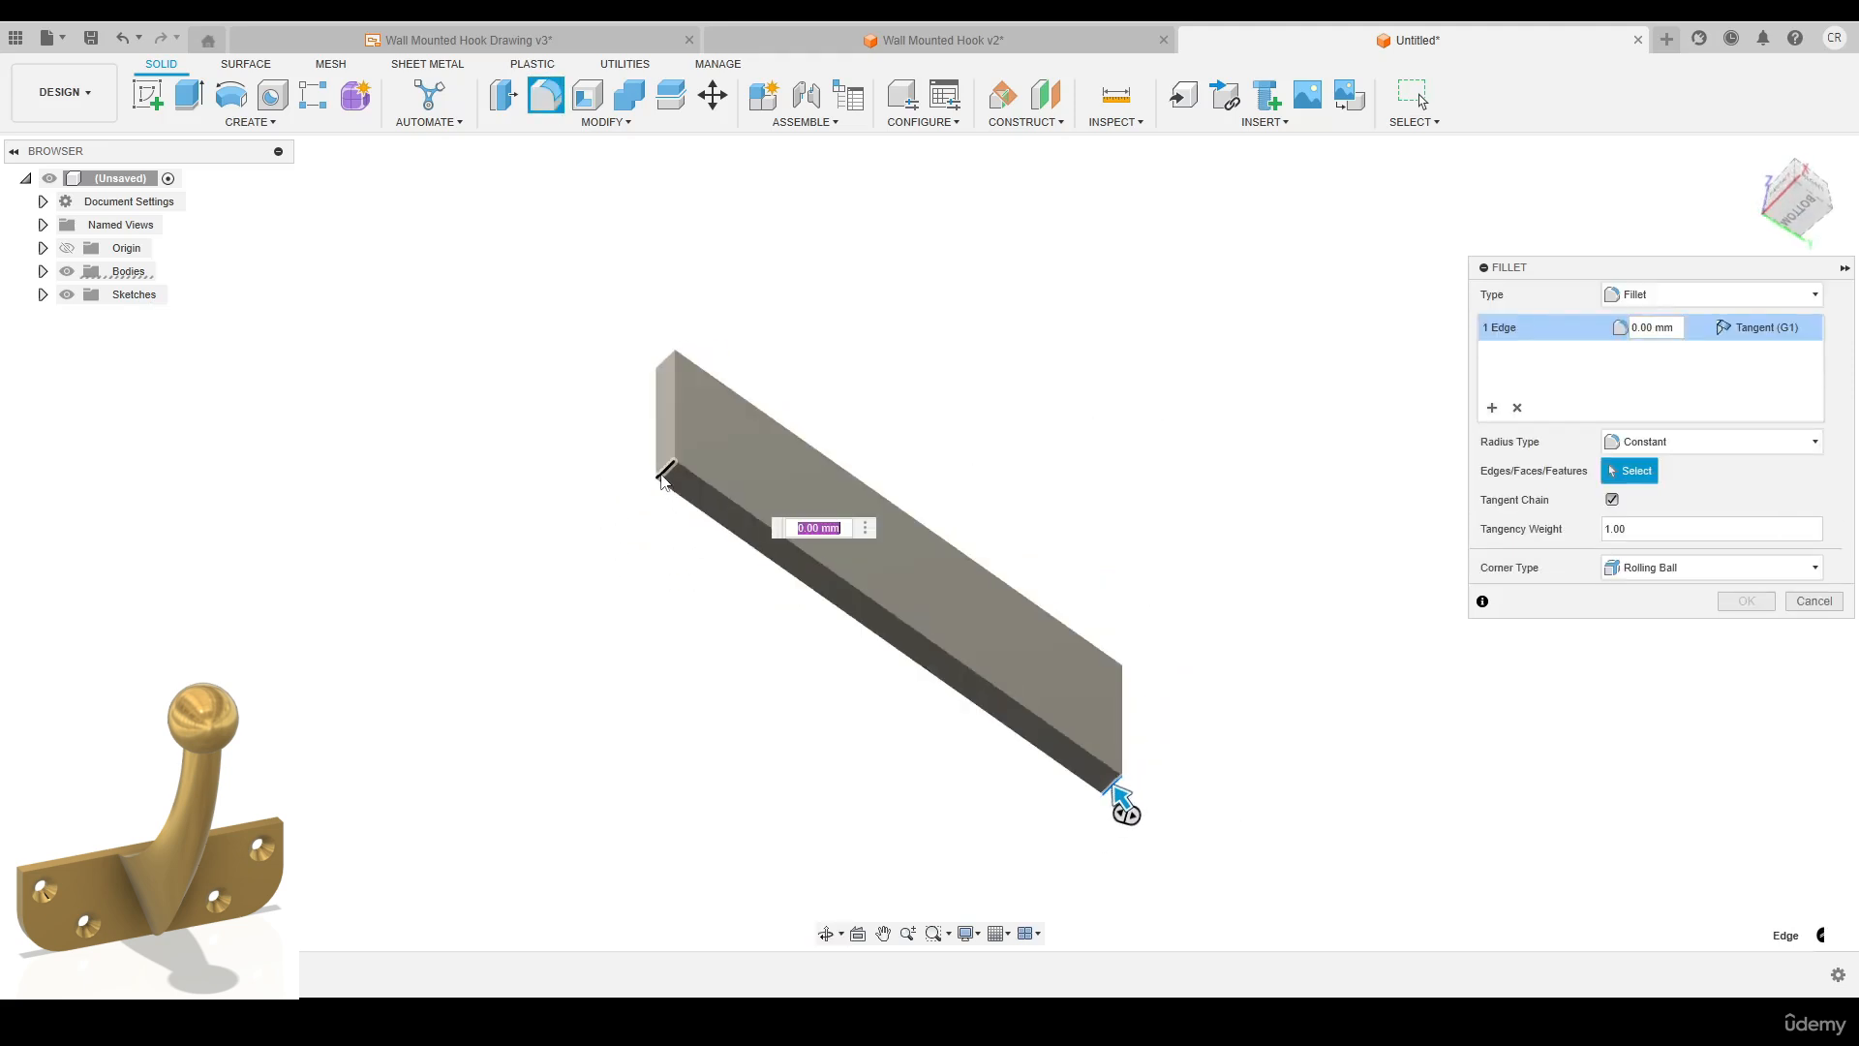
pyautogui.click(662, 474)
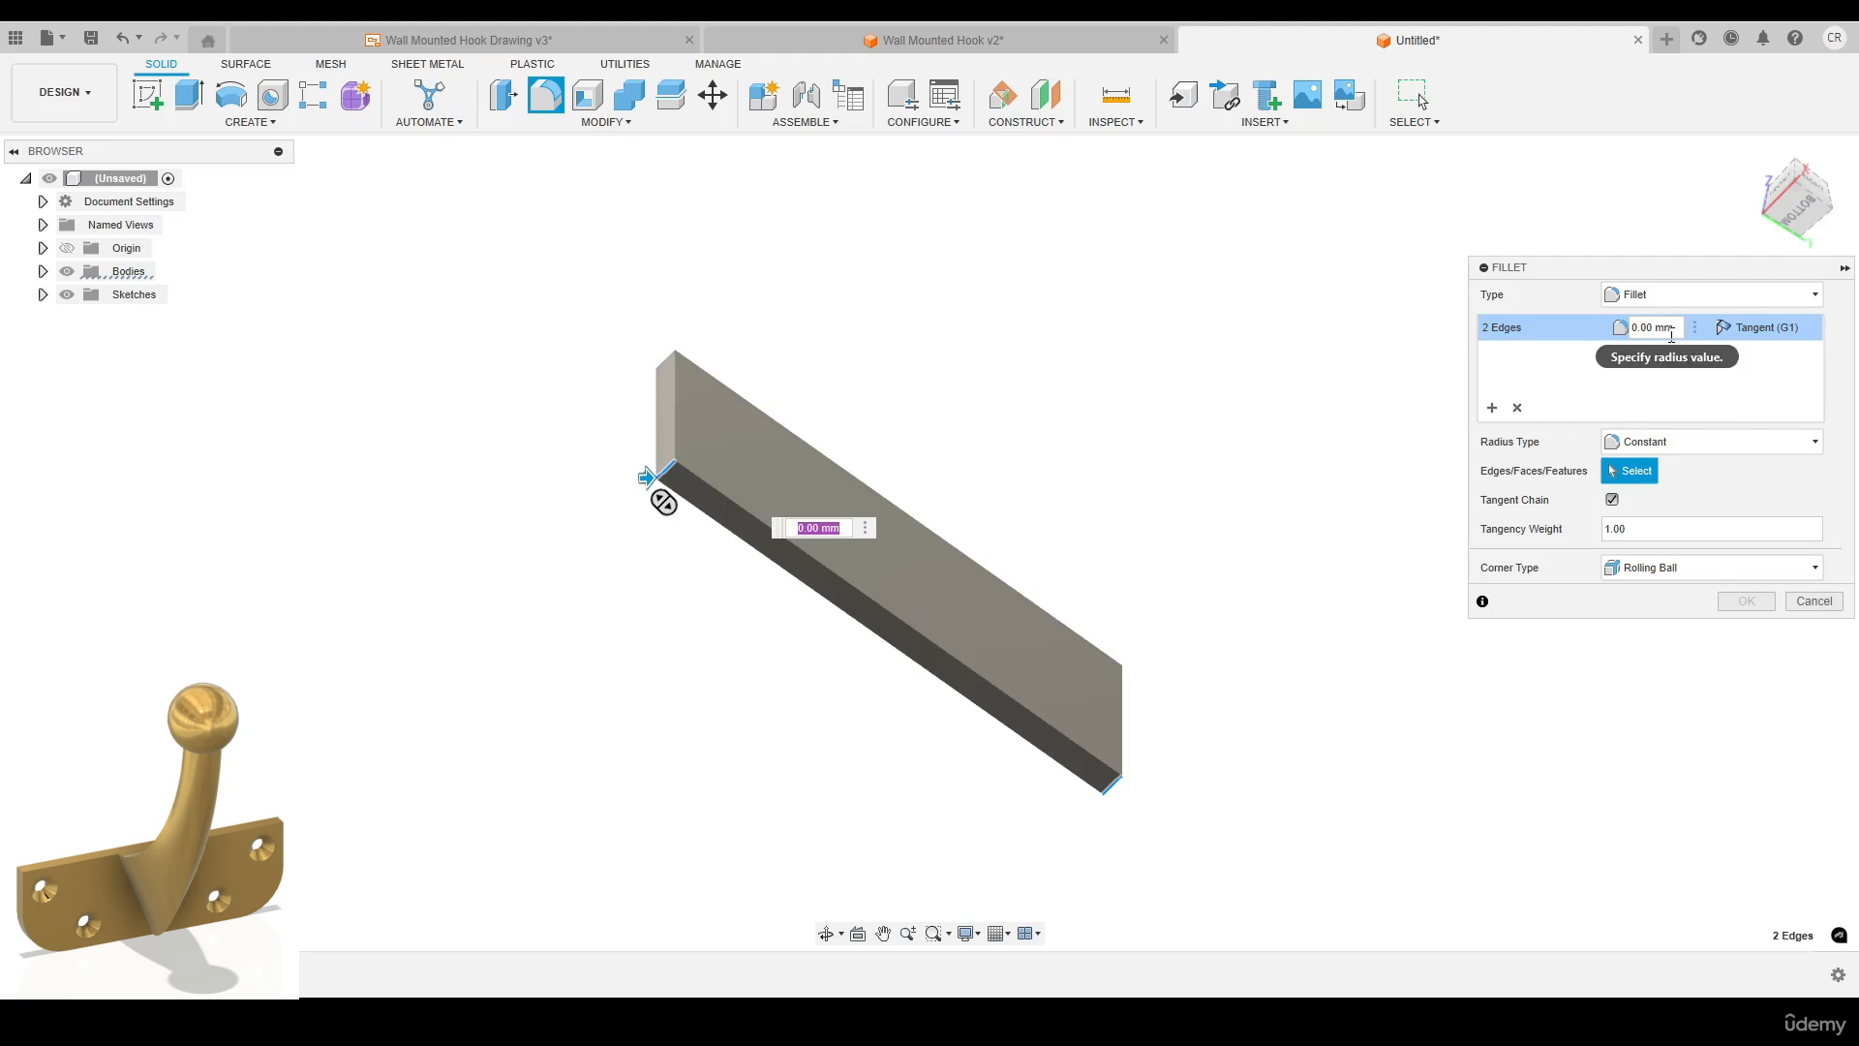
pyautogui.click(1494, 334)
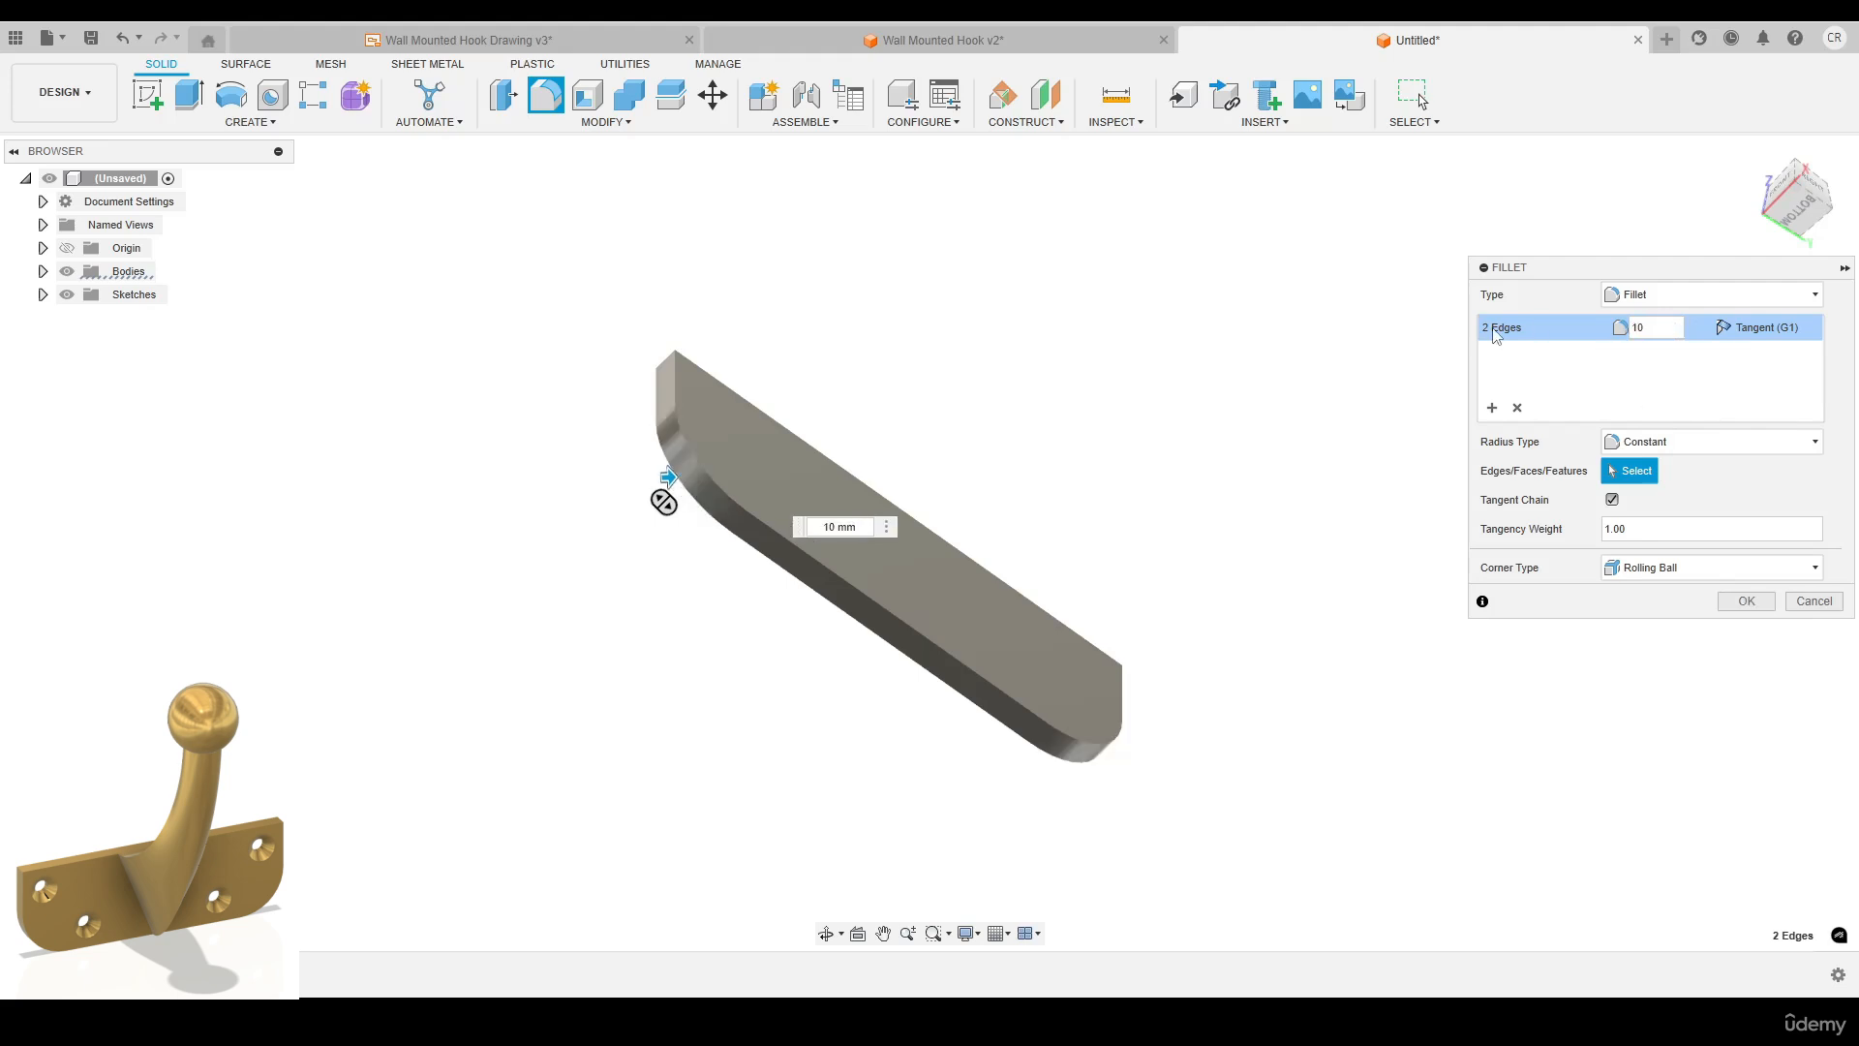
pyautogui.press('Return')
# Set the visual style to Shaded with Visible Edges Only.
pyautogui.keyDown('shift'); pyautogui.moveTo(1258, 354); pyautogui.dragTo(1260, 509, button='middle'); pyautogui.keyUp('shift')
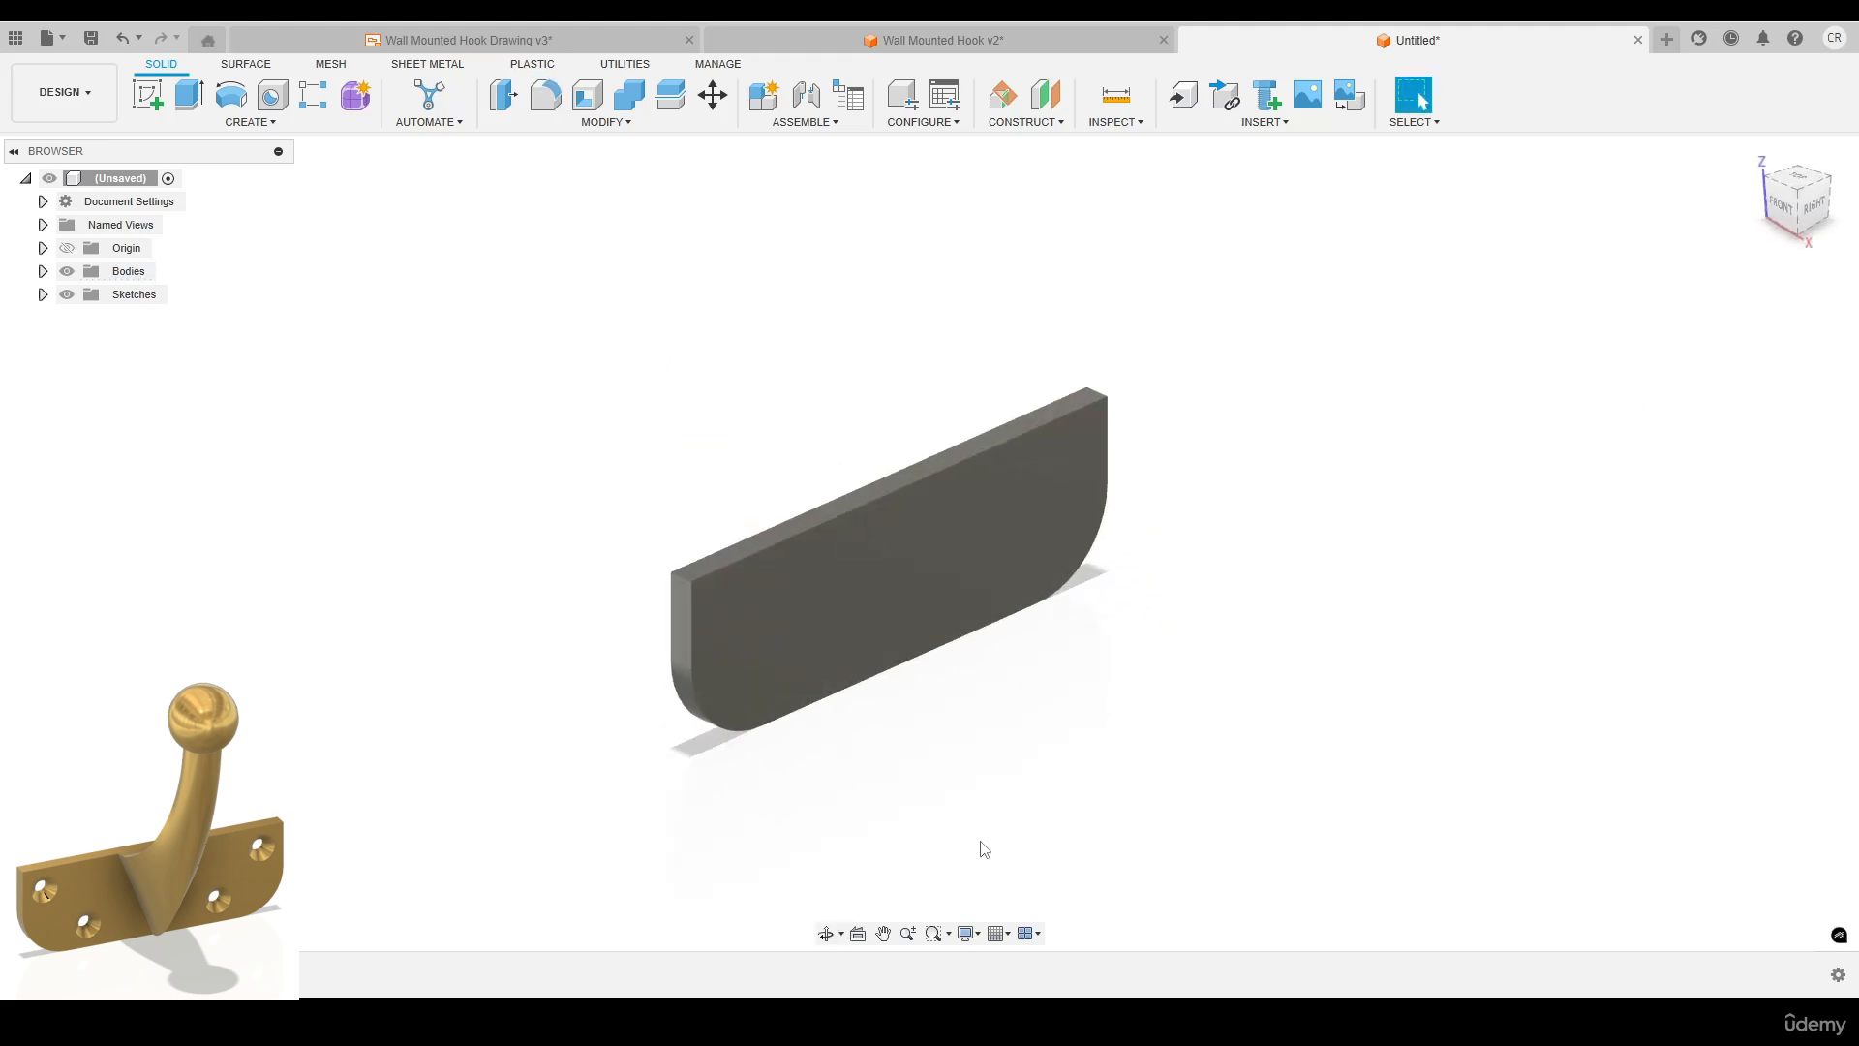
pyautogui.click(970, 933)
pyautogui.moveTo(1012, 792)
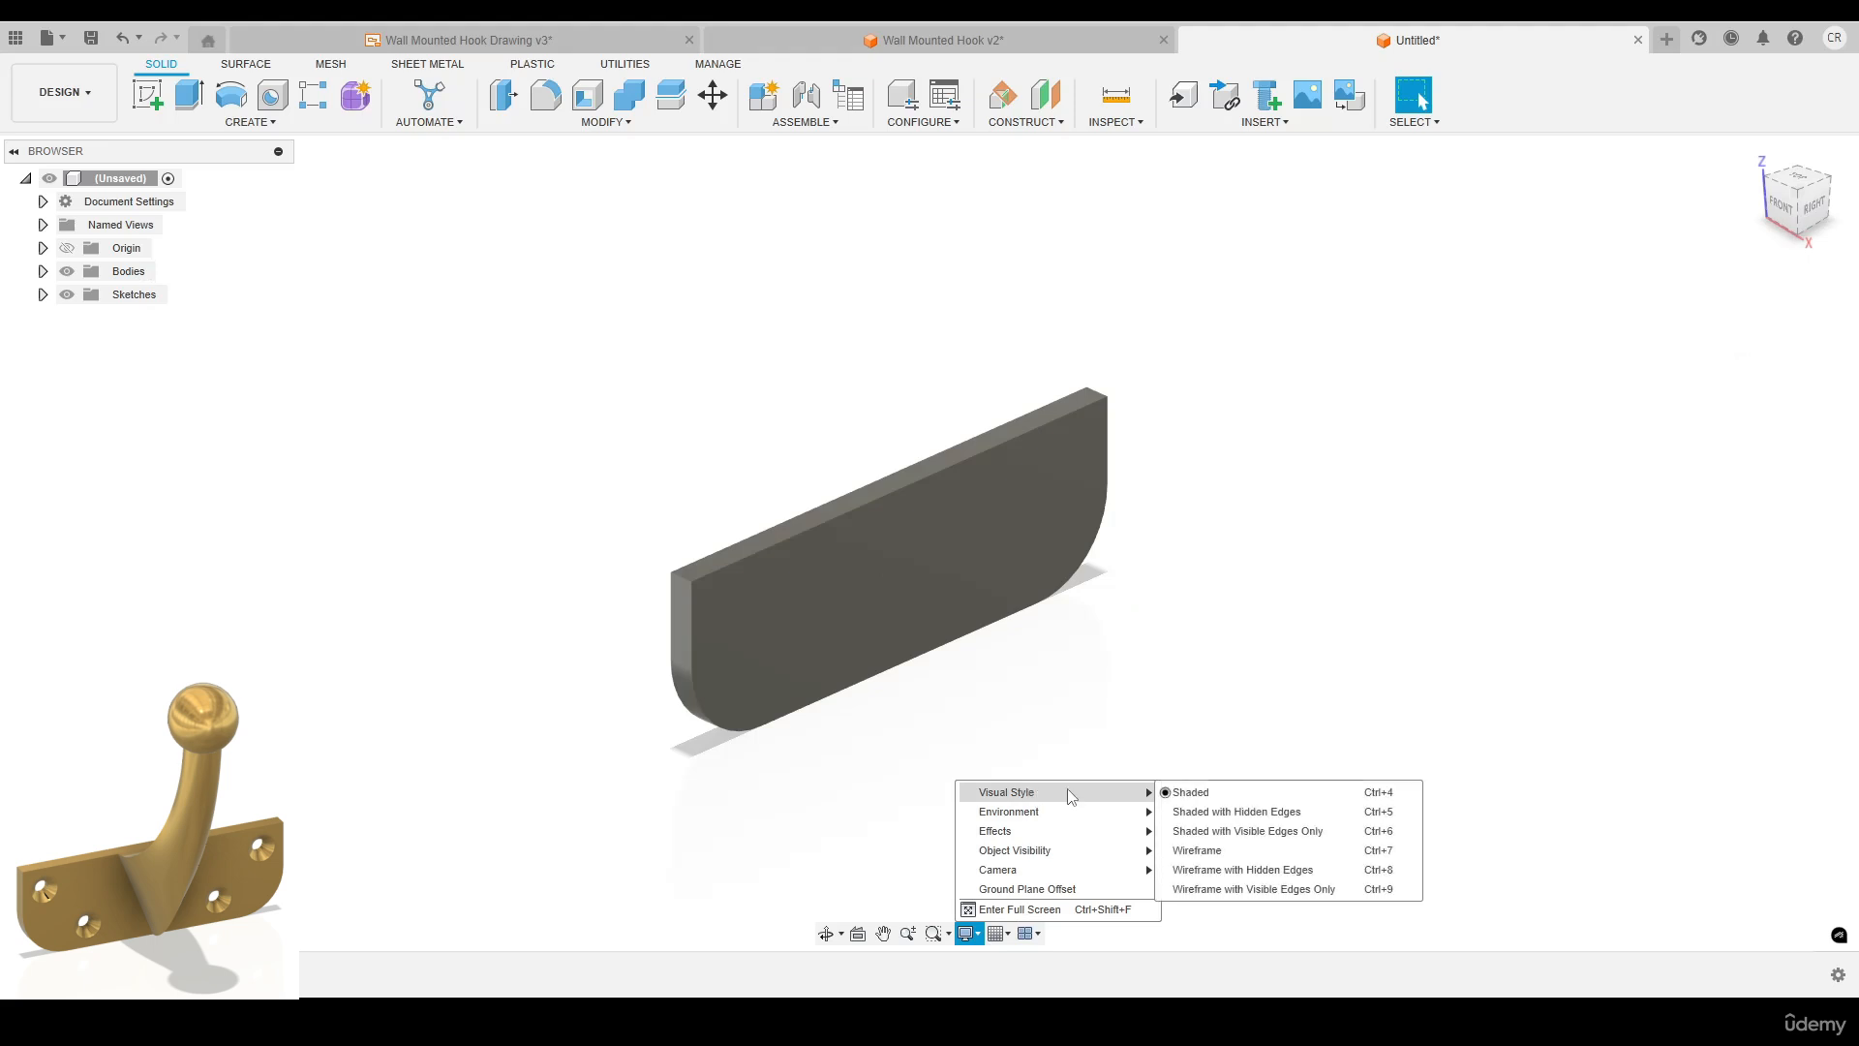
pyautogui.click(1200, 833)
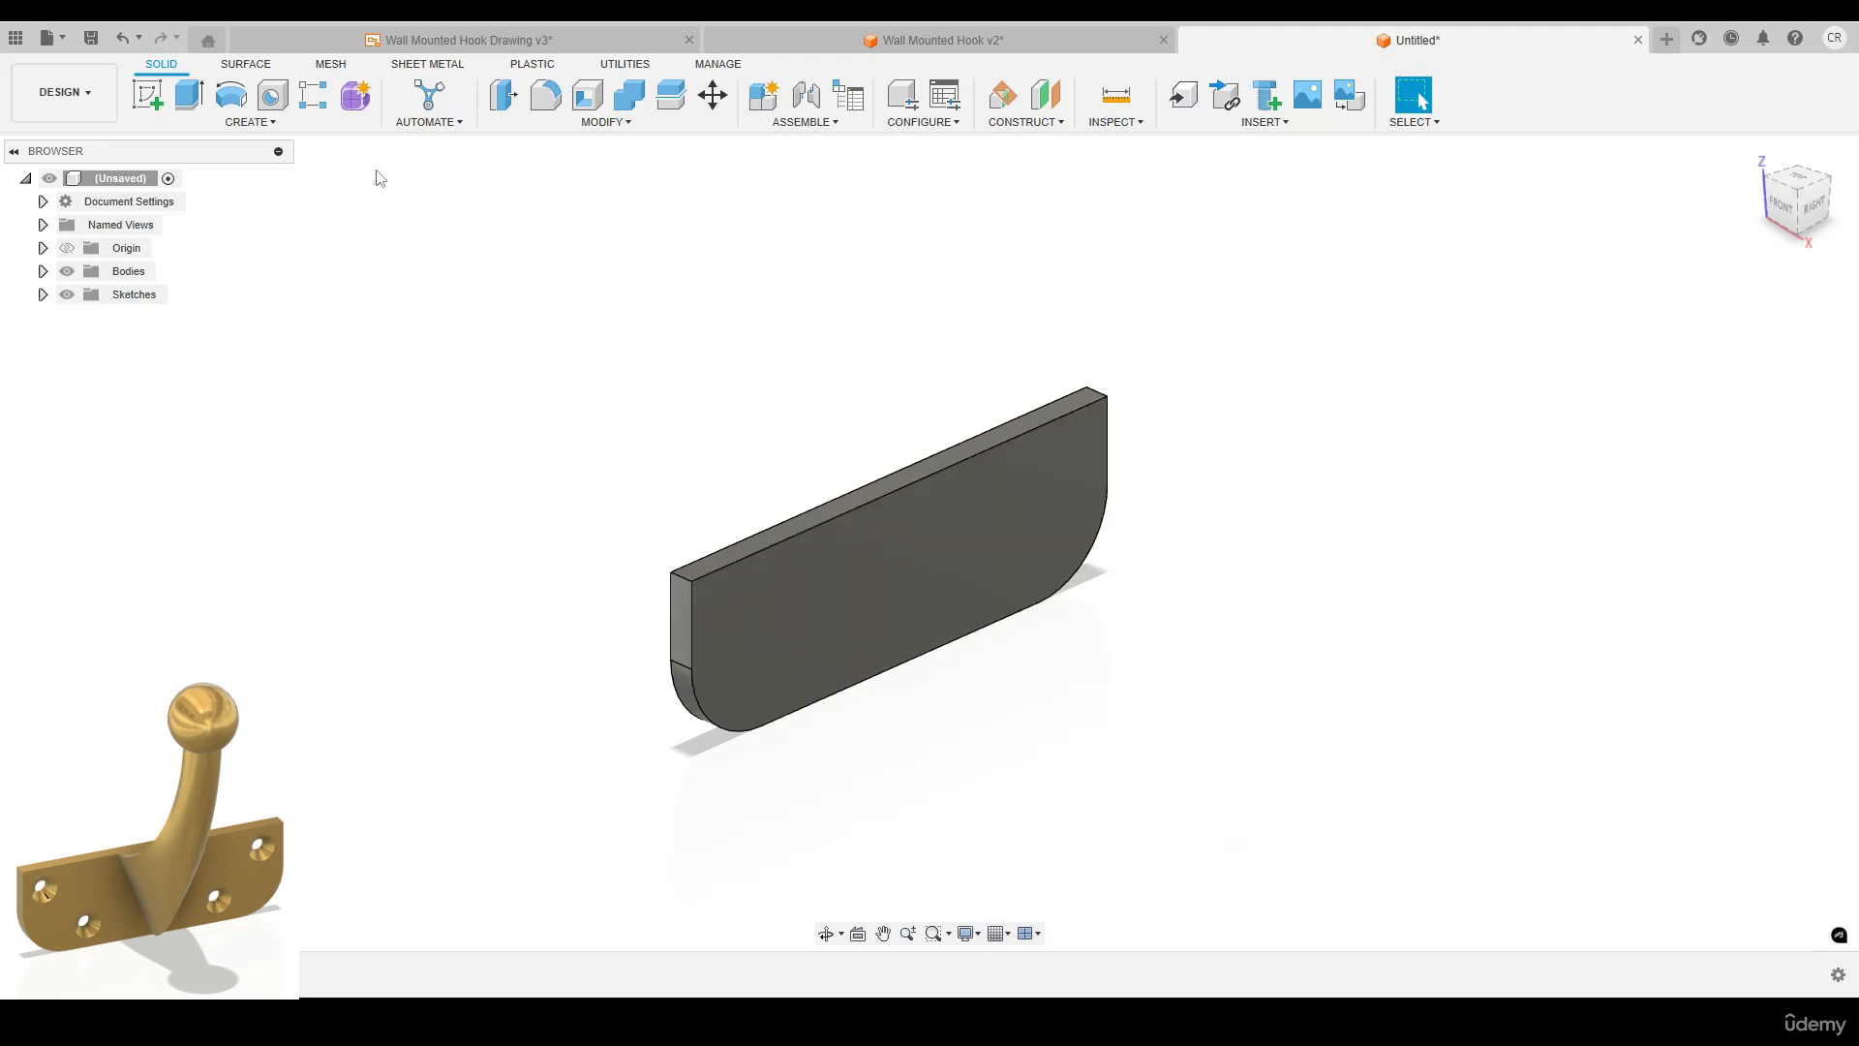
# Start a sketch on the plate's front face and place four hole points, two near the upper edge and two near the lower edge.
pyautogui.click(148, 94)
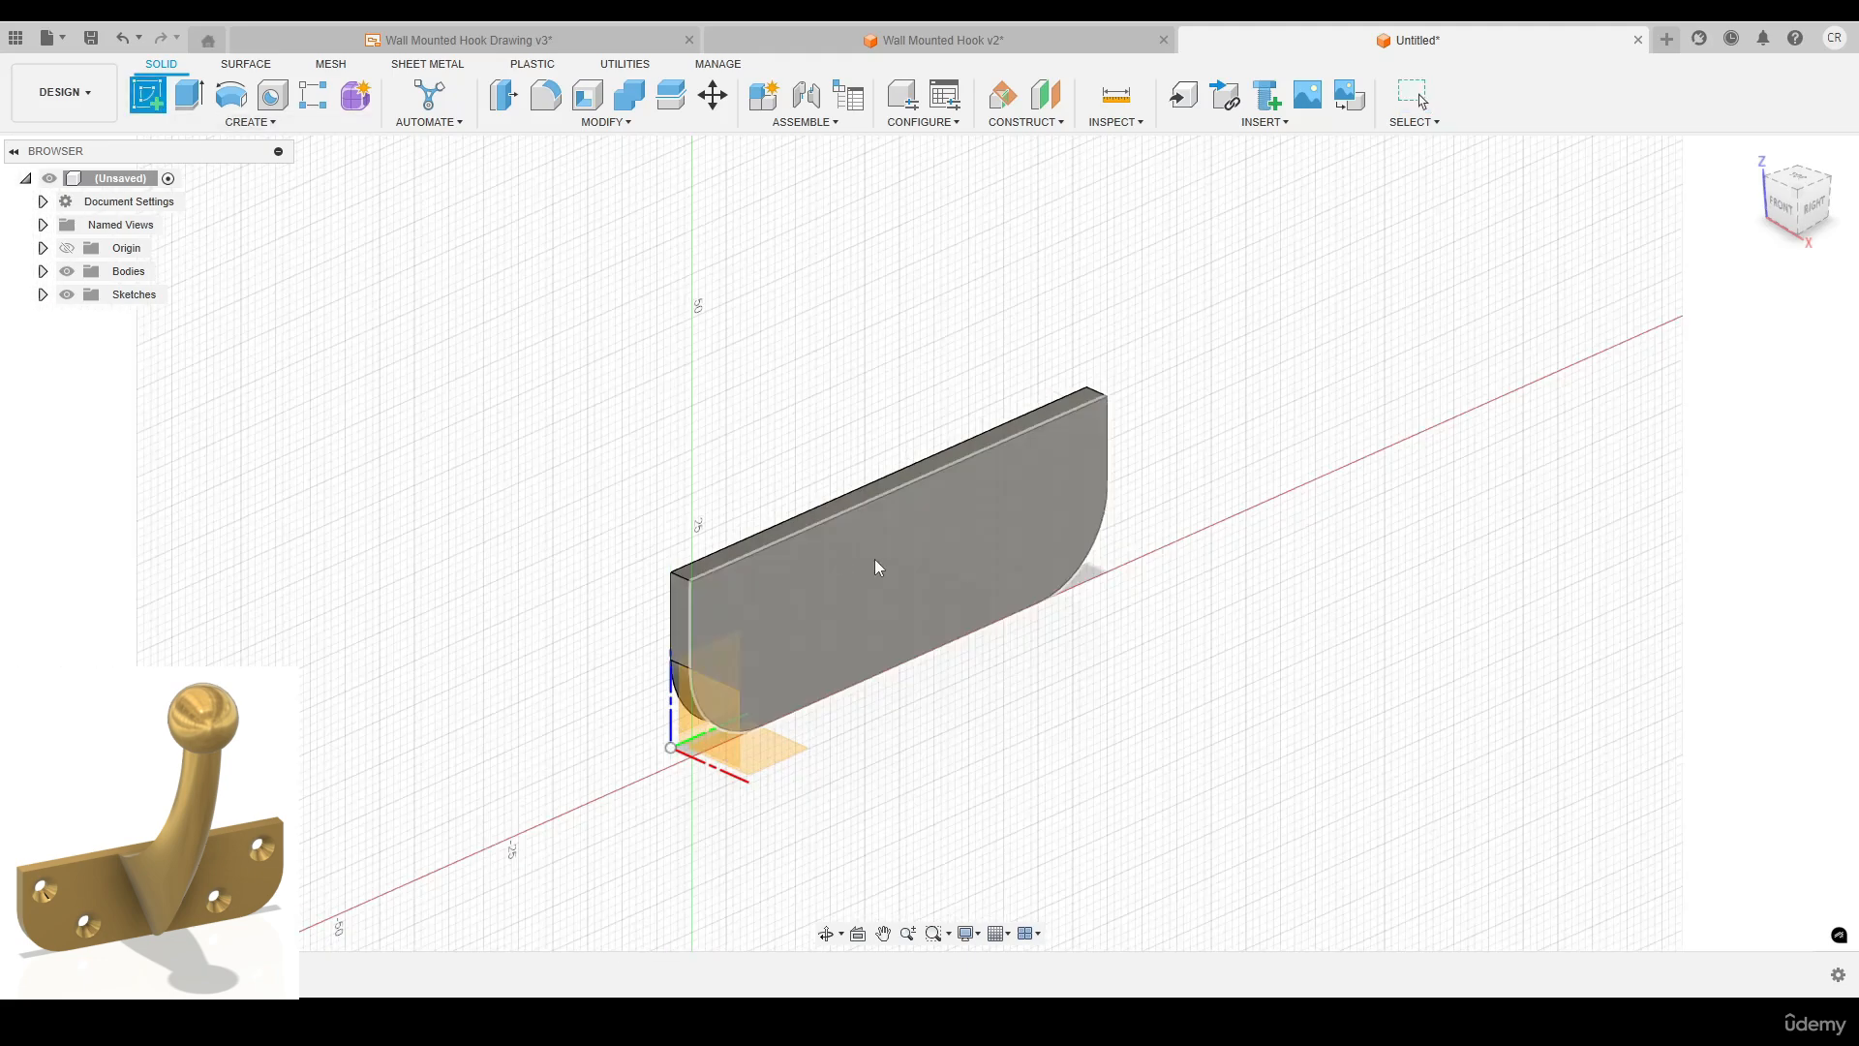
pyautogui.click(915, 562)
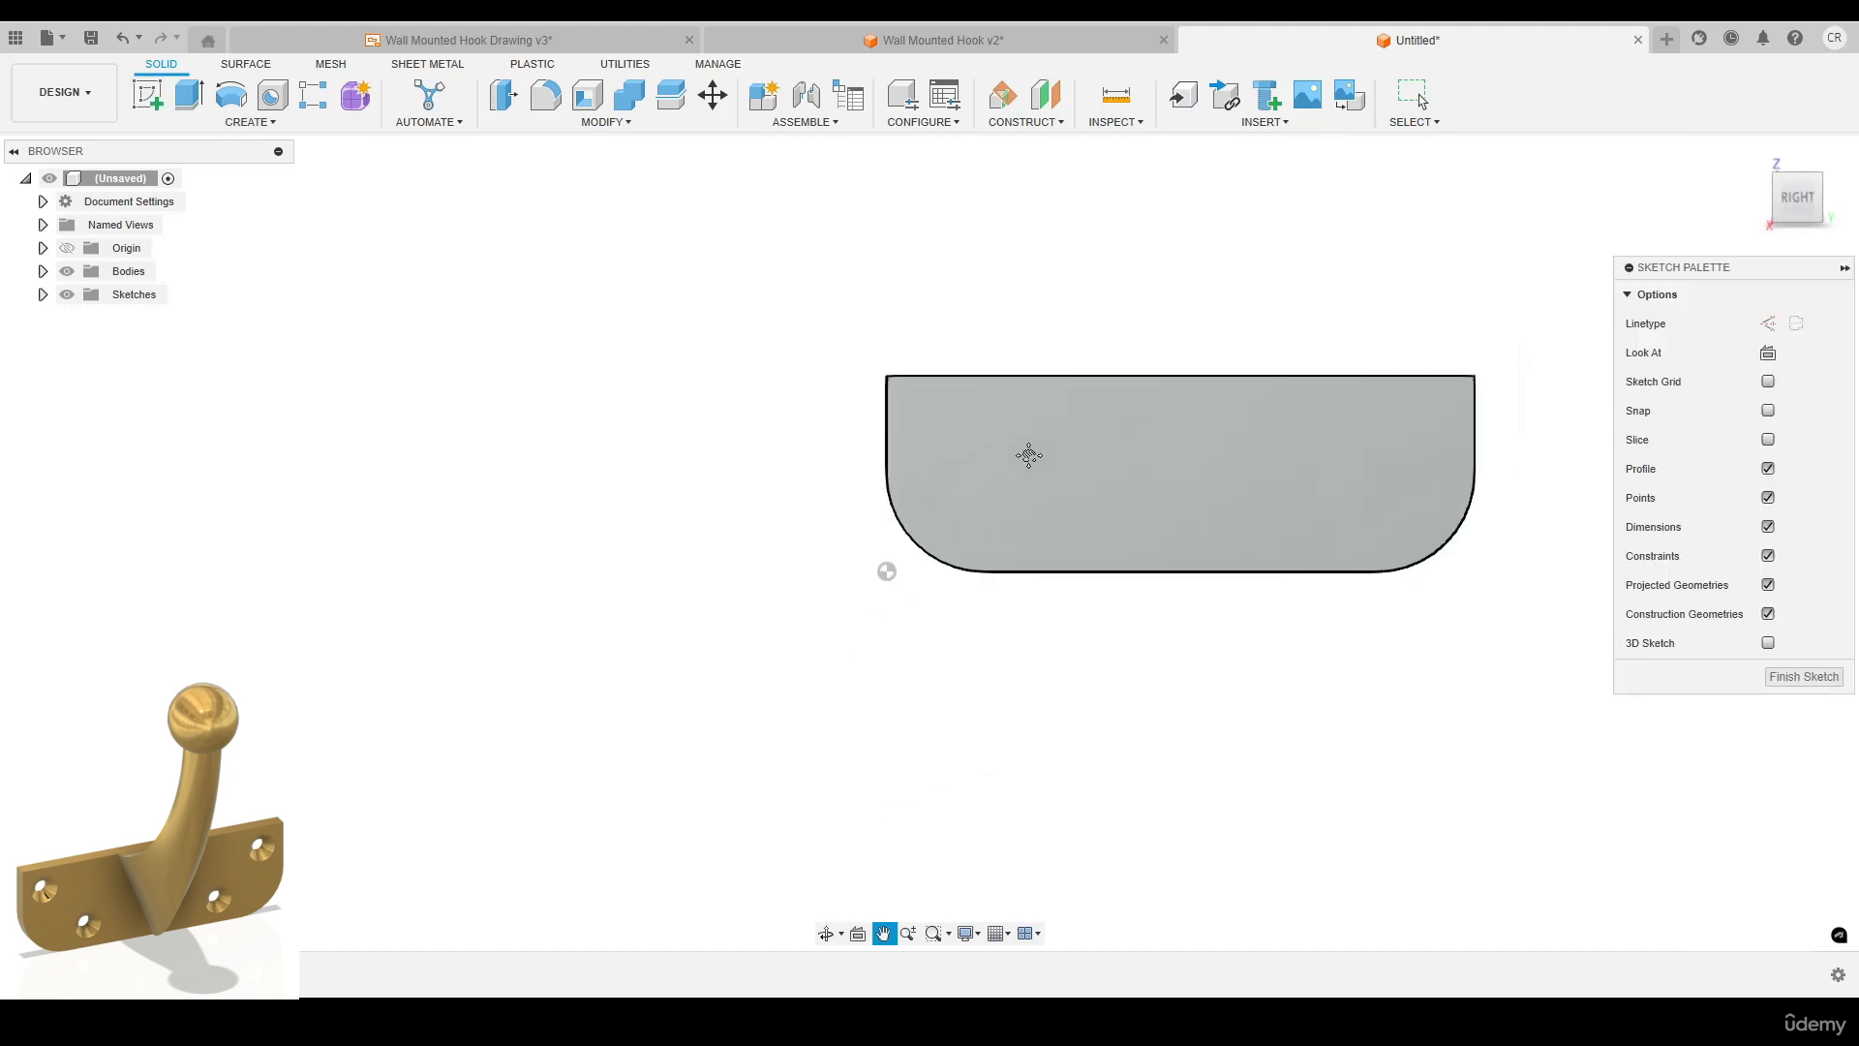
pyautogui.click(274, 130)
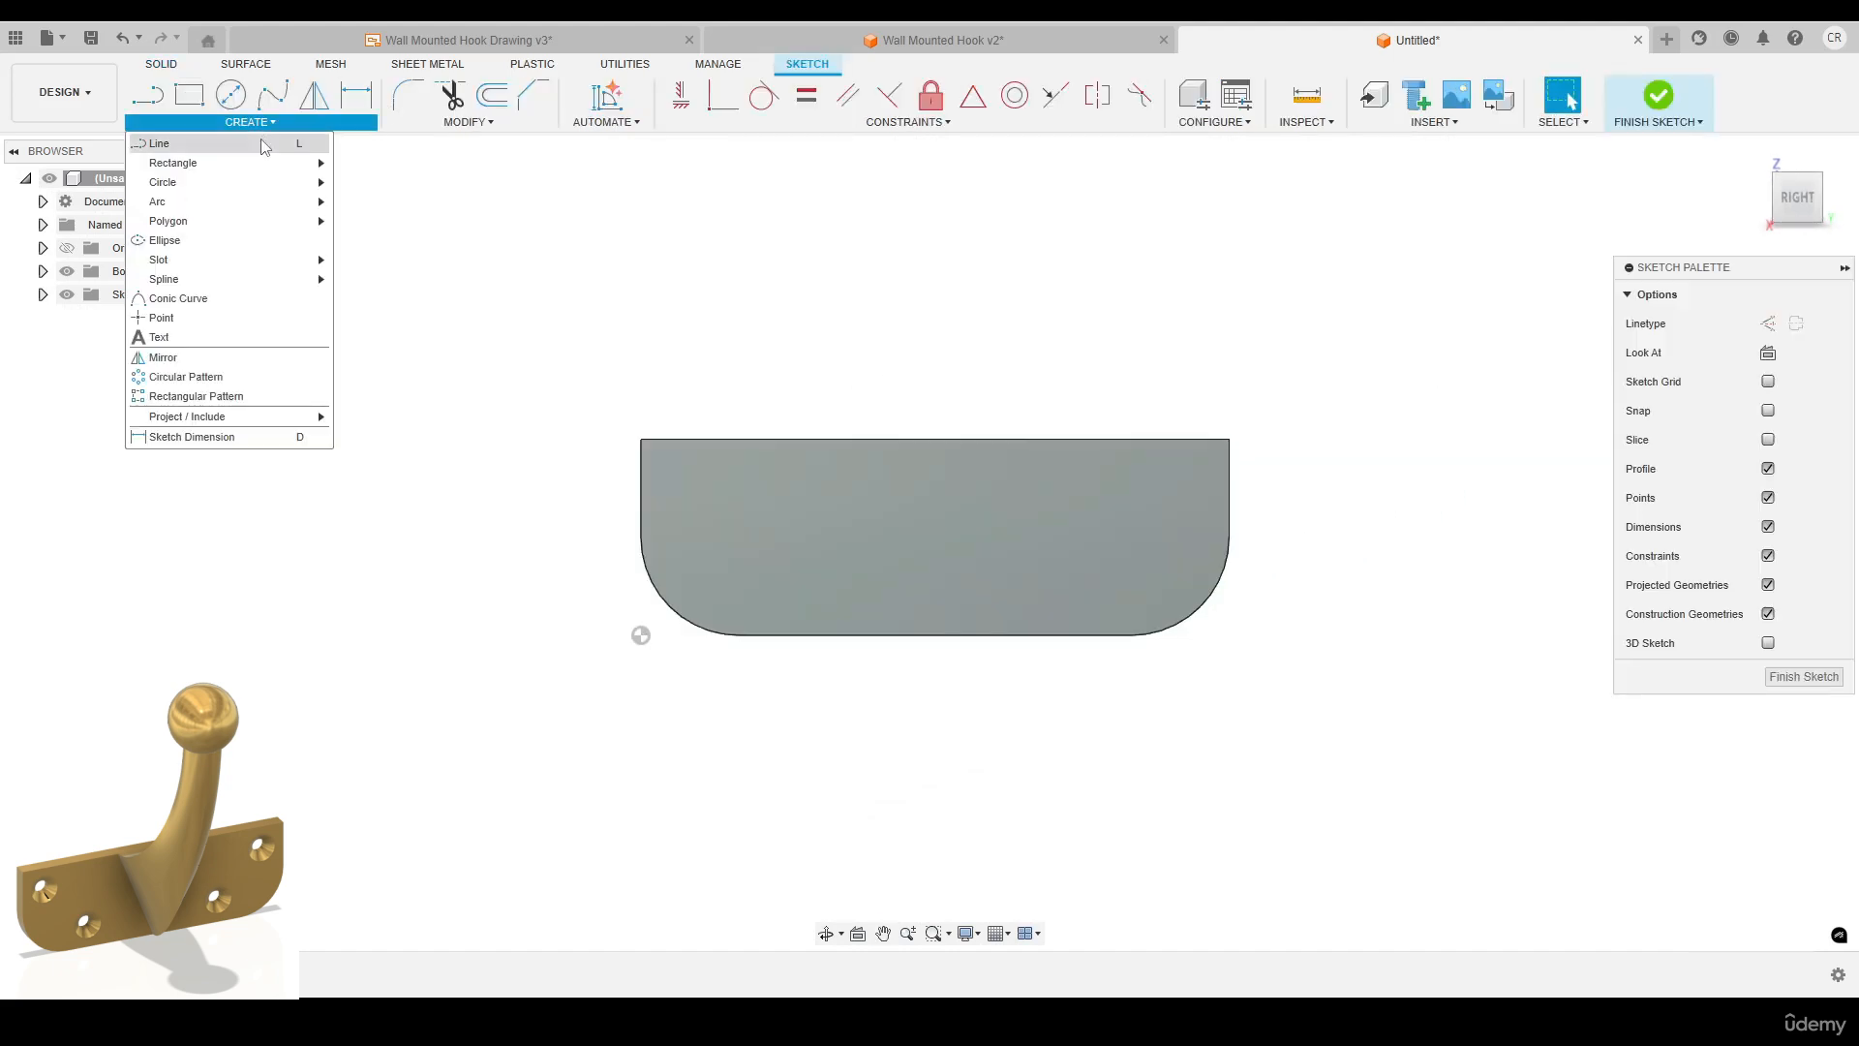
pyautogui.click(193, 331)
pyautogui.scroll(2, 996, 548)
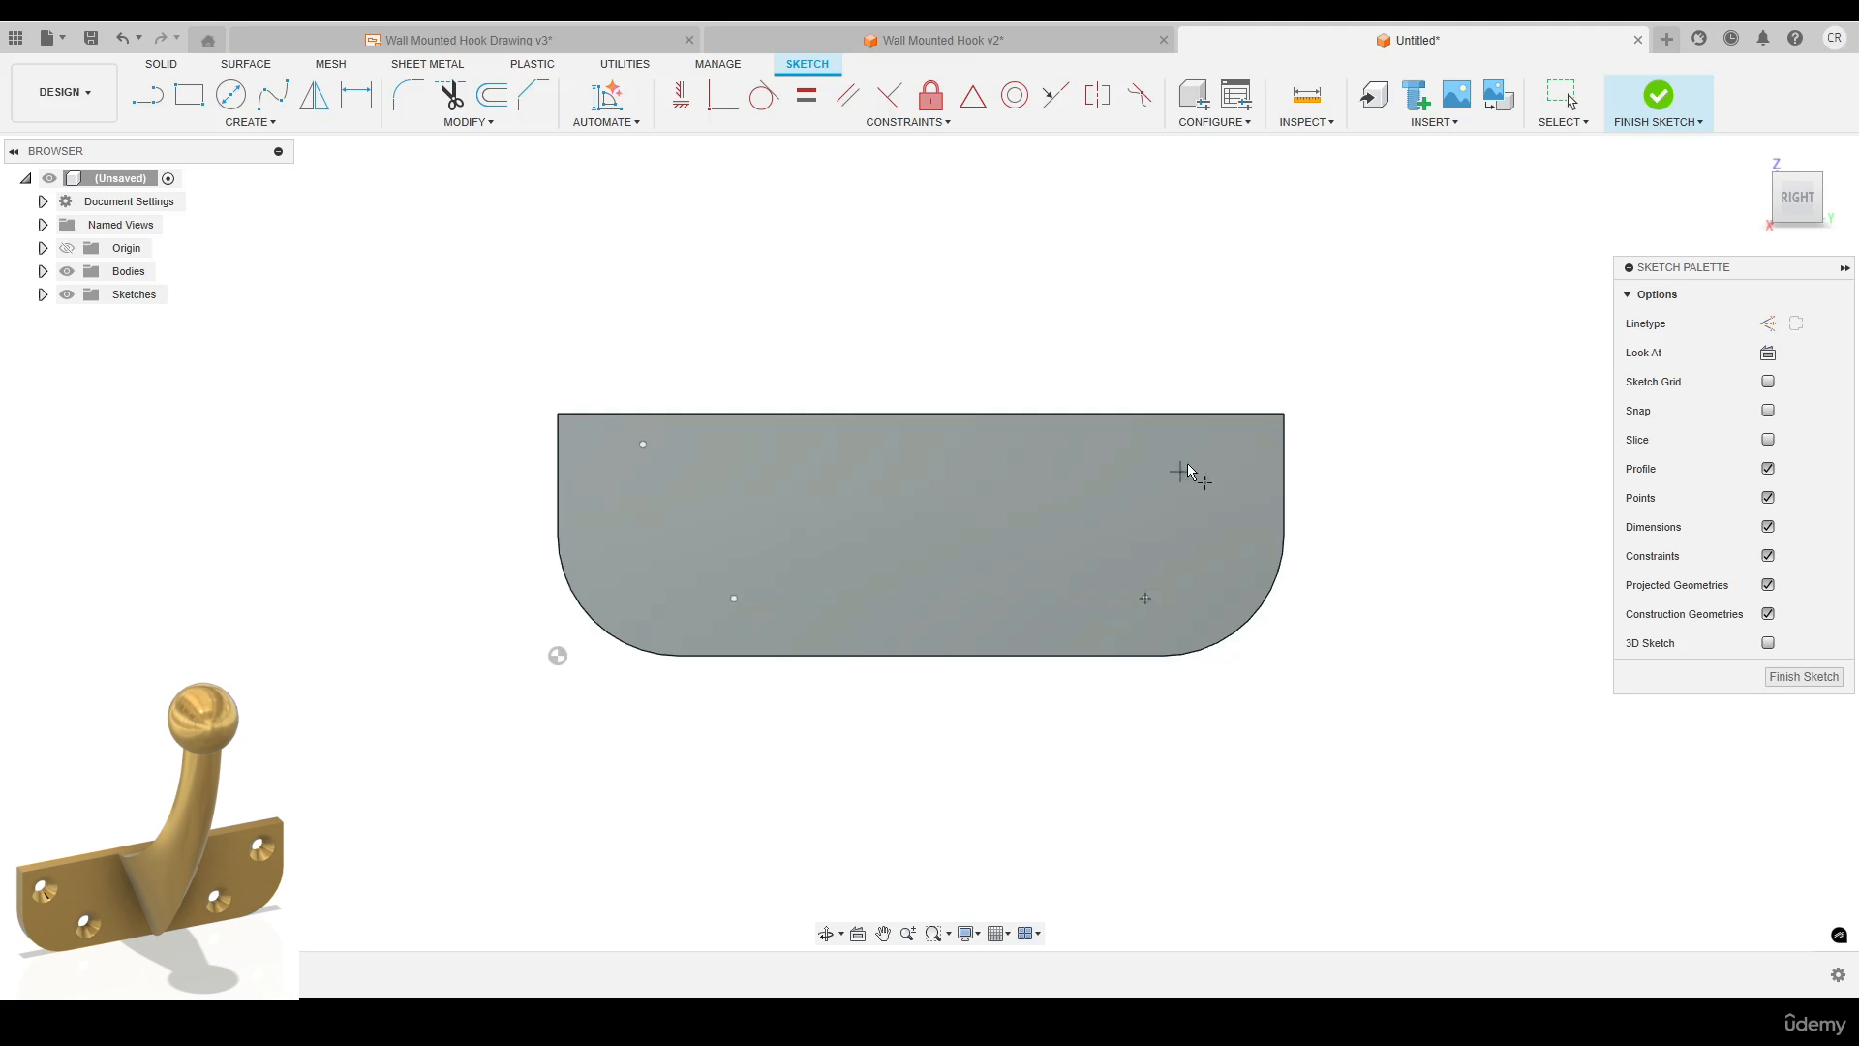
pyautogui.press('Escape')
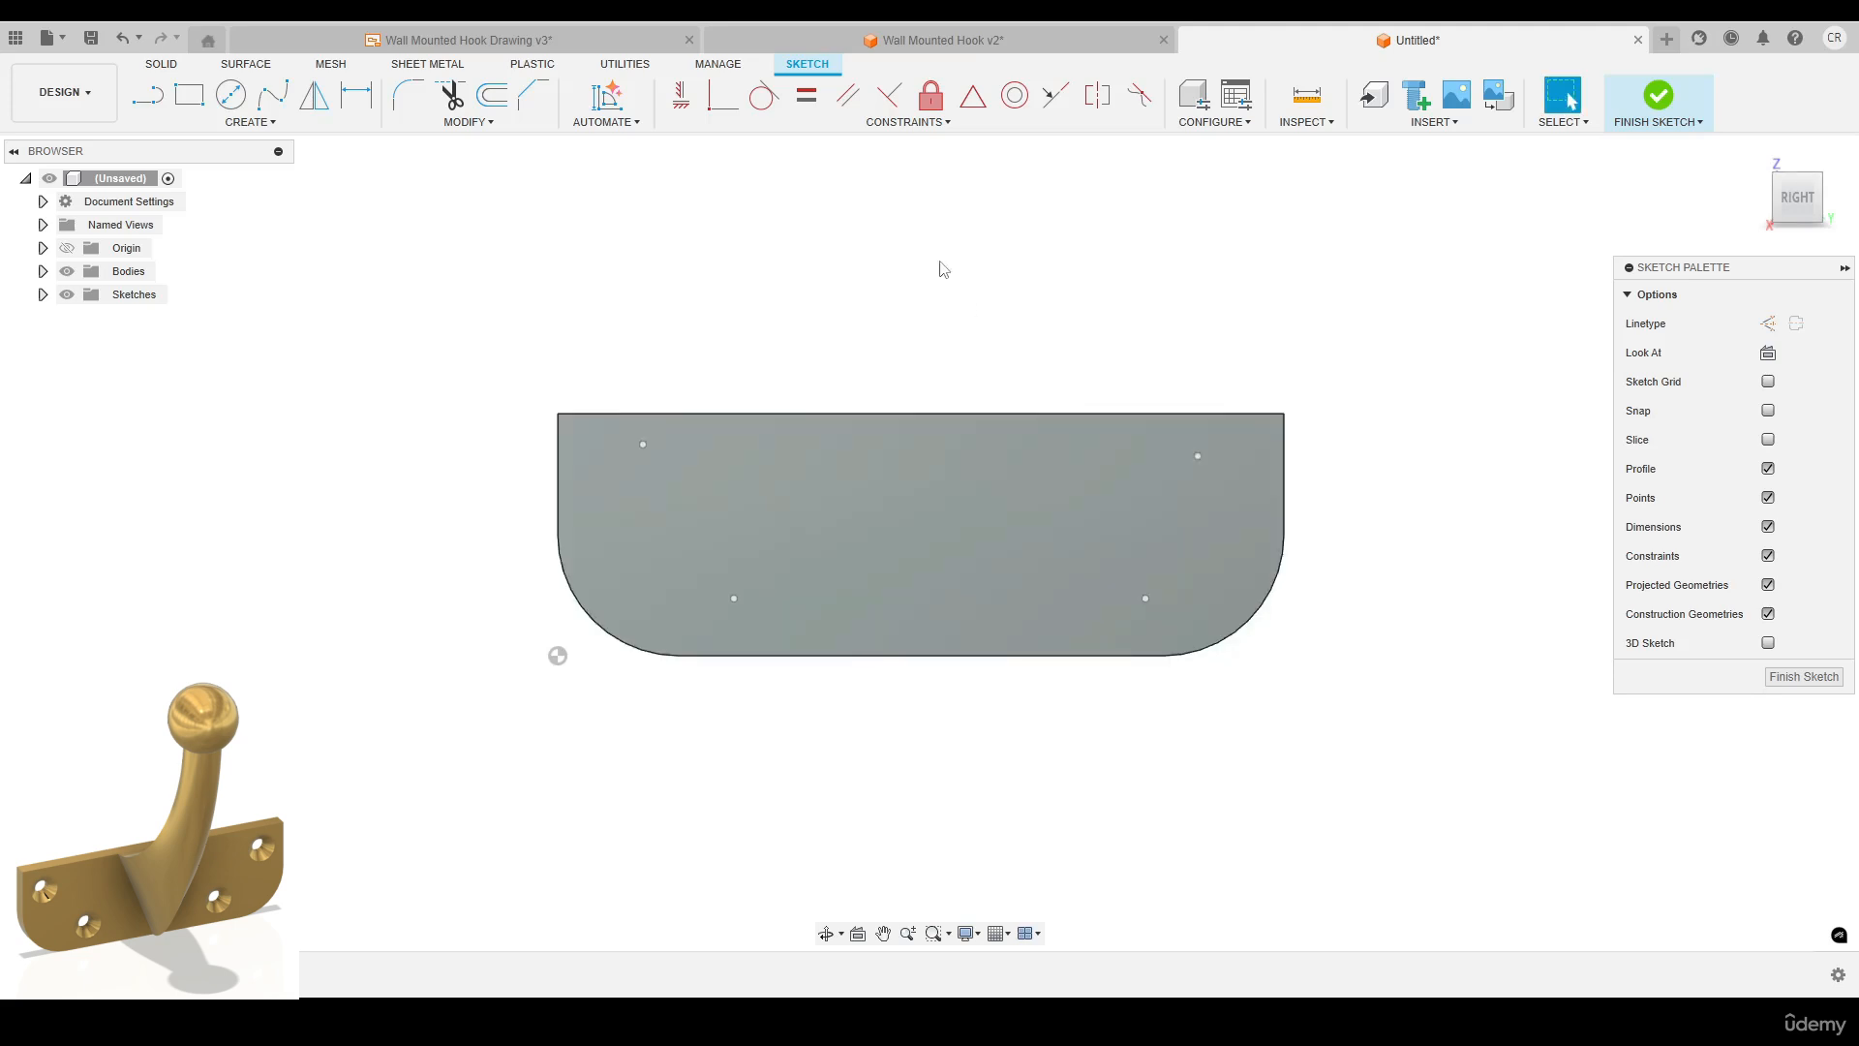
# Constrain the two upper points horizontal to each other, and the two lower points likewise.
pyautogui.click(680, 96)
pyautogui.click(643, 446)
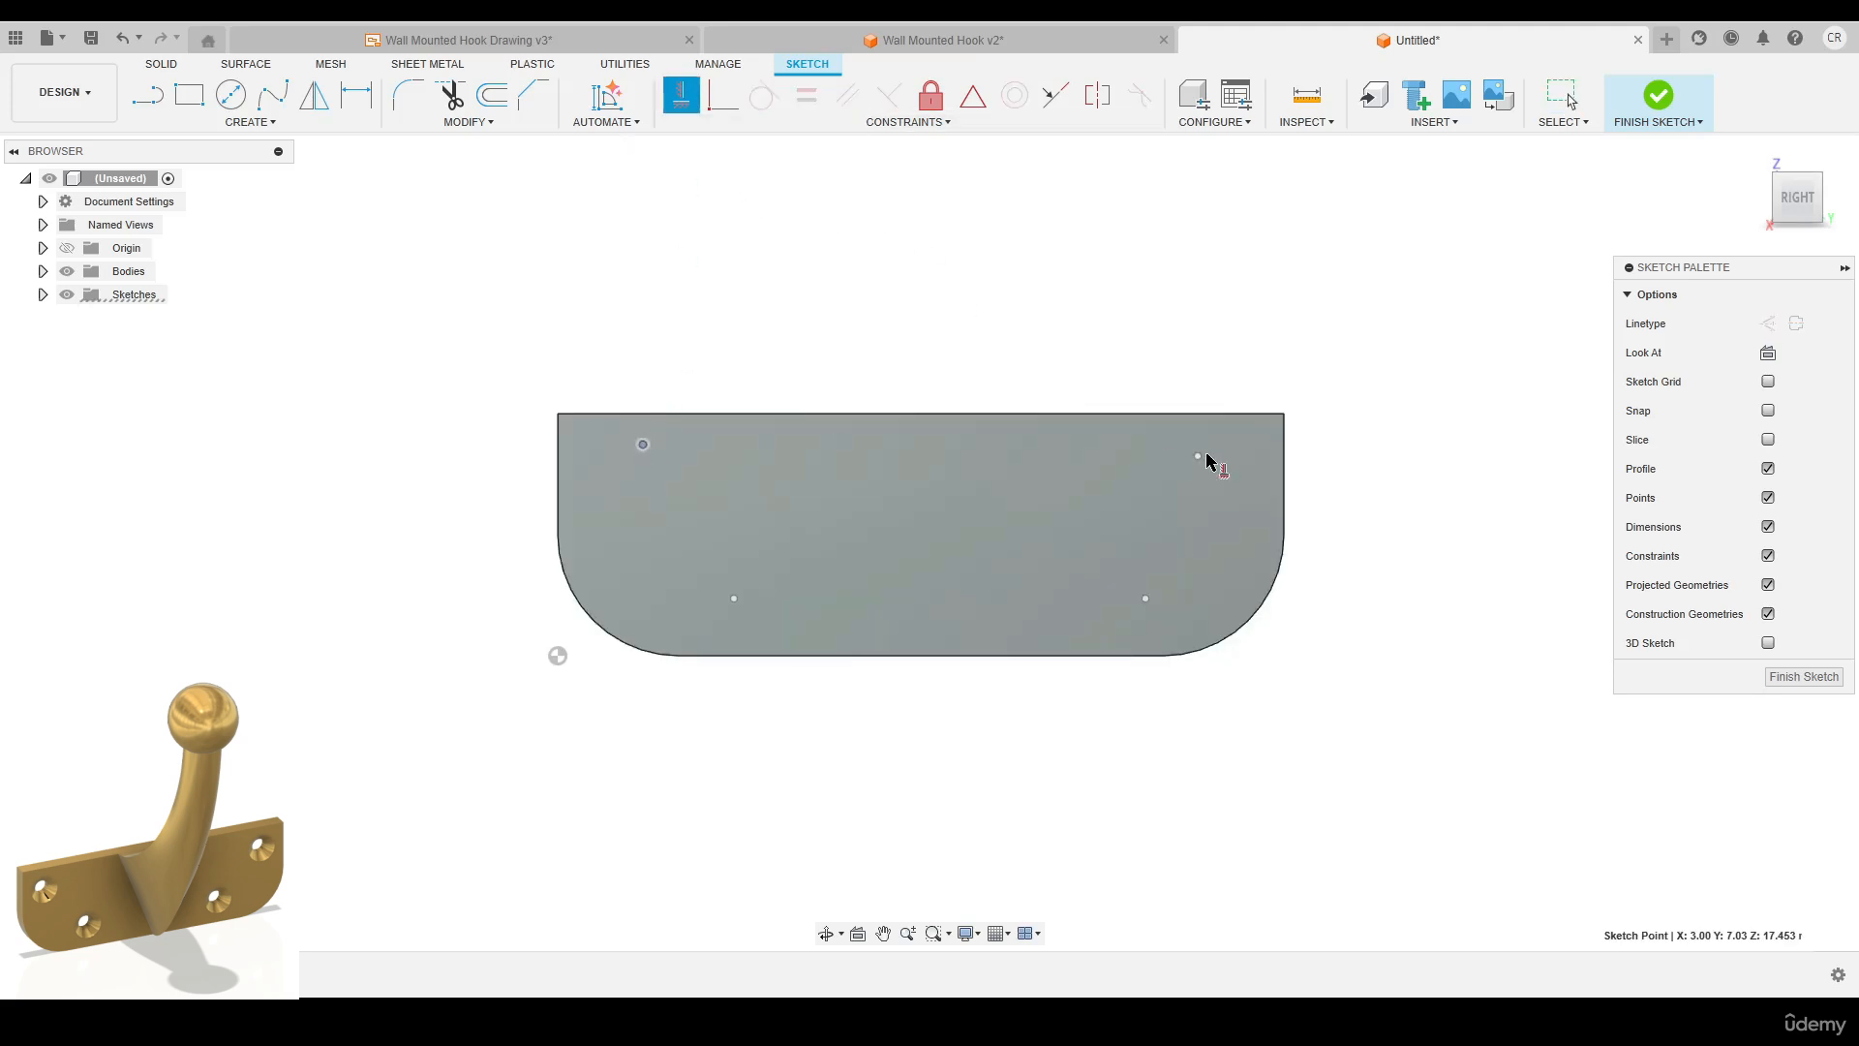
pyautogui.click(1198, 456)
pyautogui.click(733, 600)
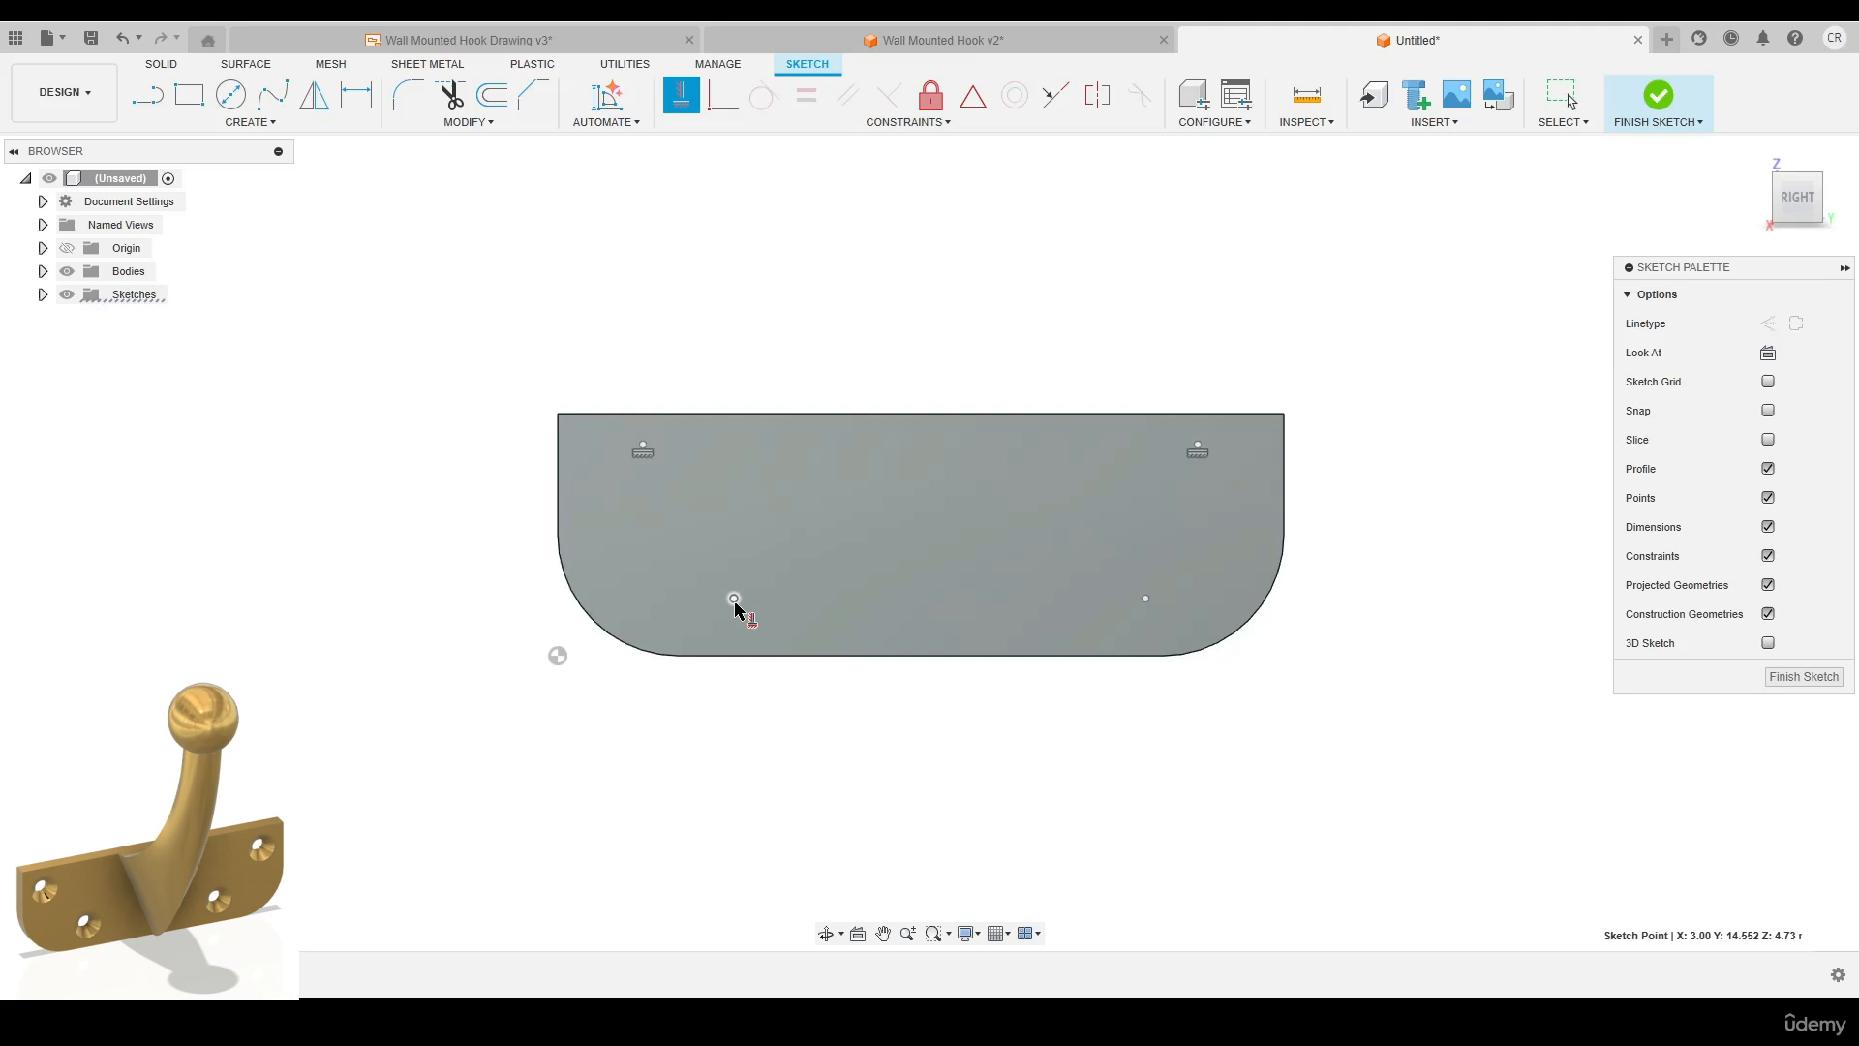
pyautogui.click(1146, 600)
pyautogui.press('Escape')
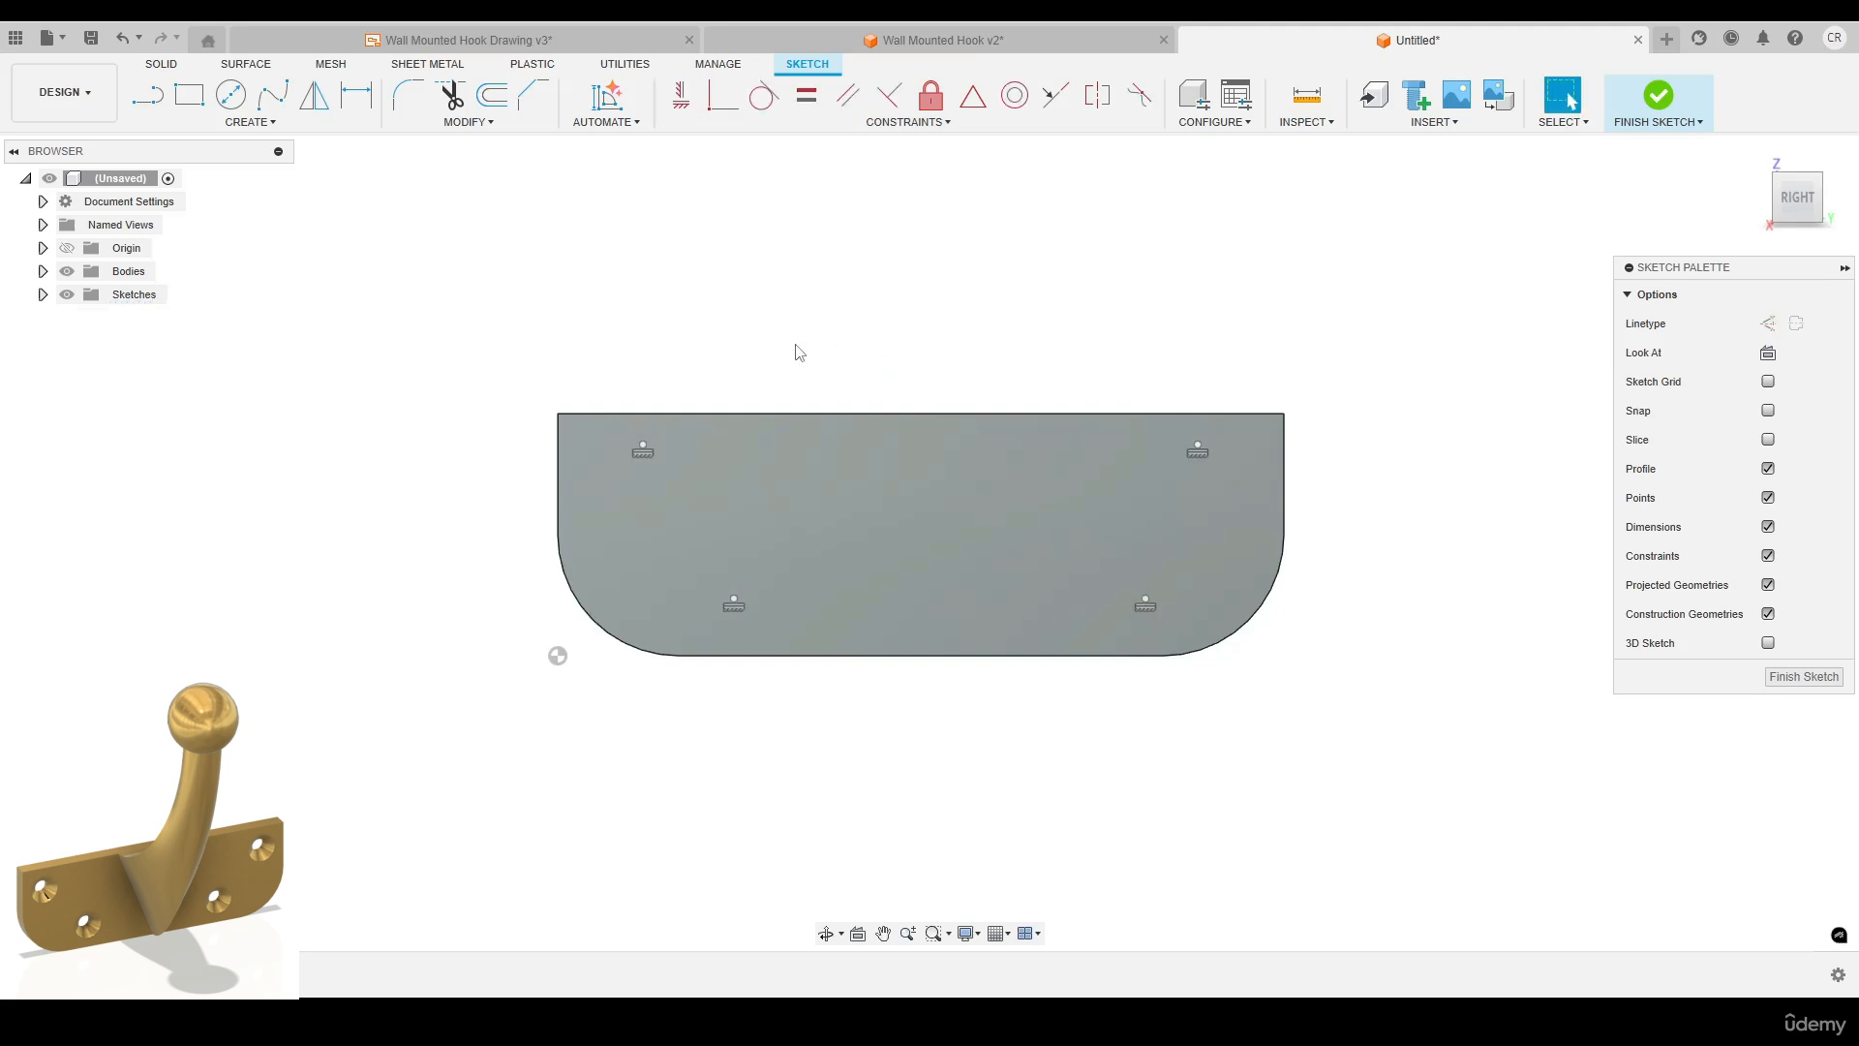
# Dimension the upper-left point 5 mm from the plate's top edge and 5 mm from its left edge.
pyautogui.press('d')
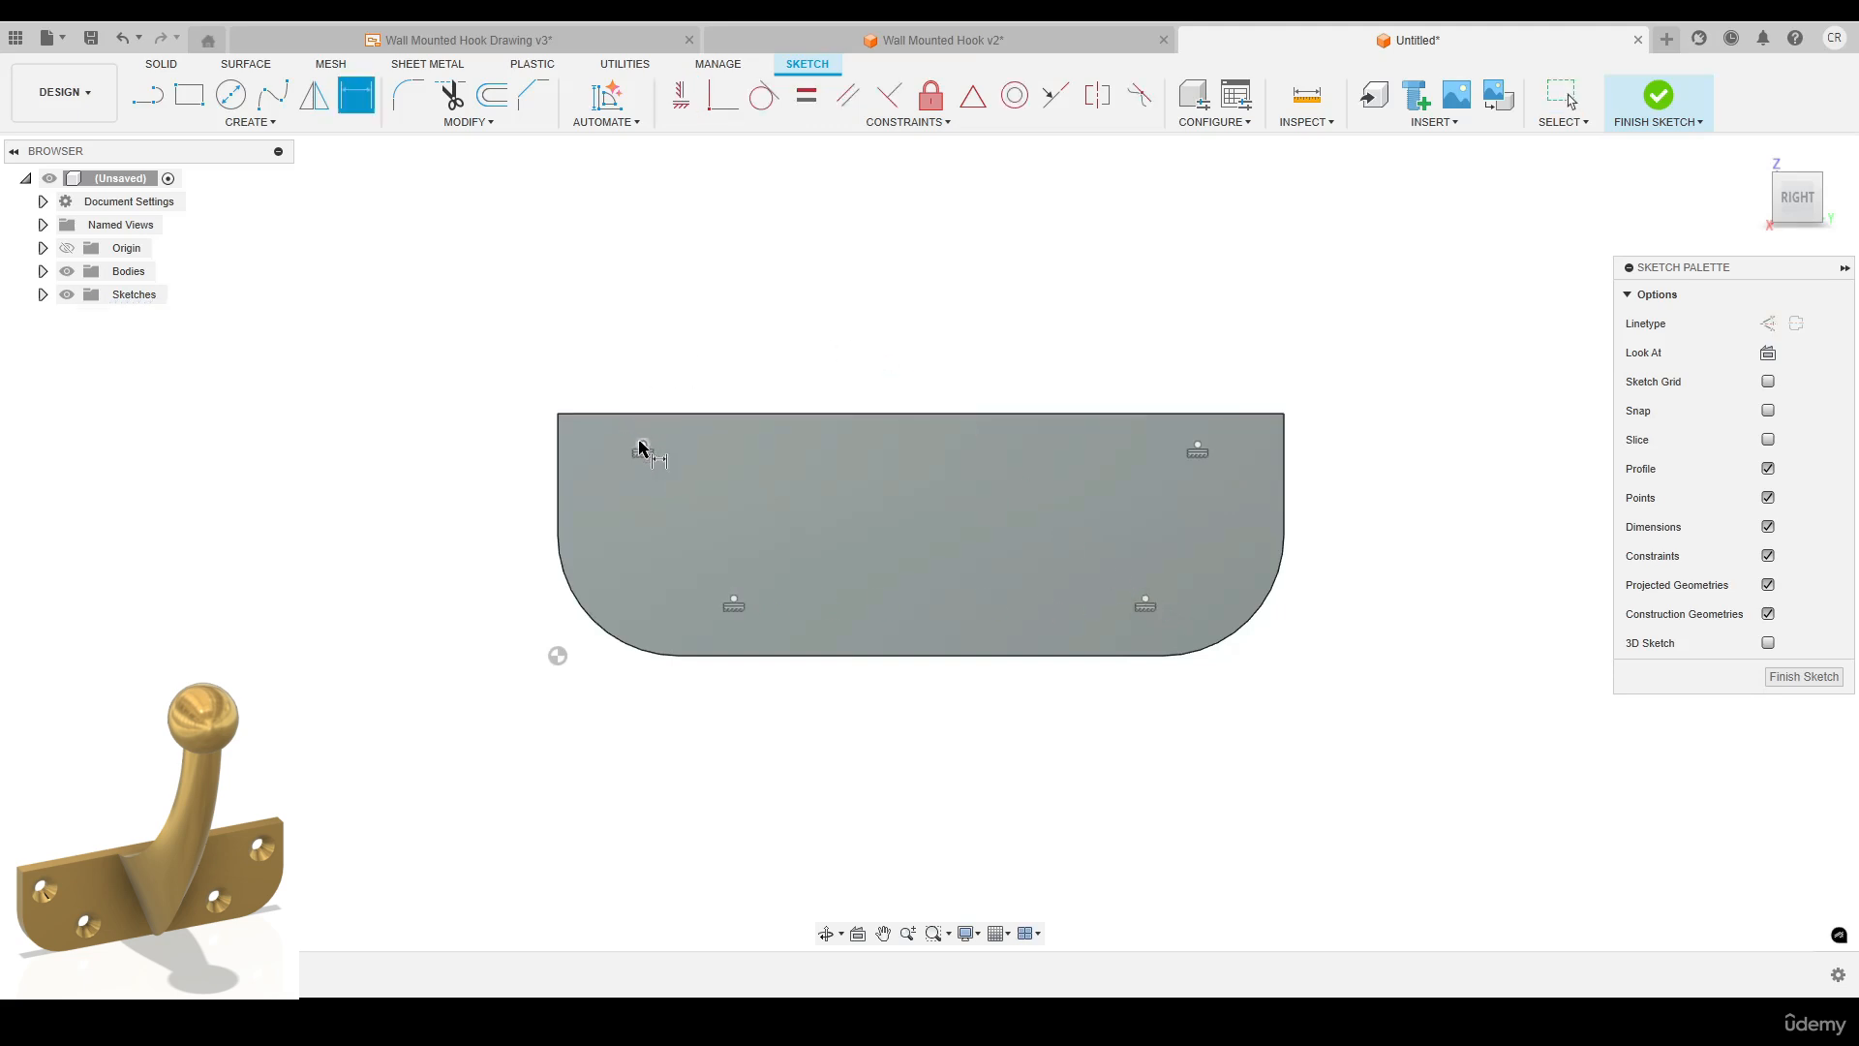
pyautogui.click(641, 445)
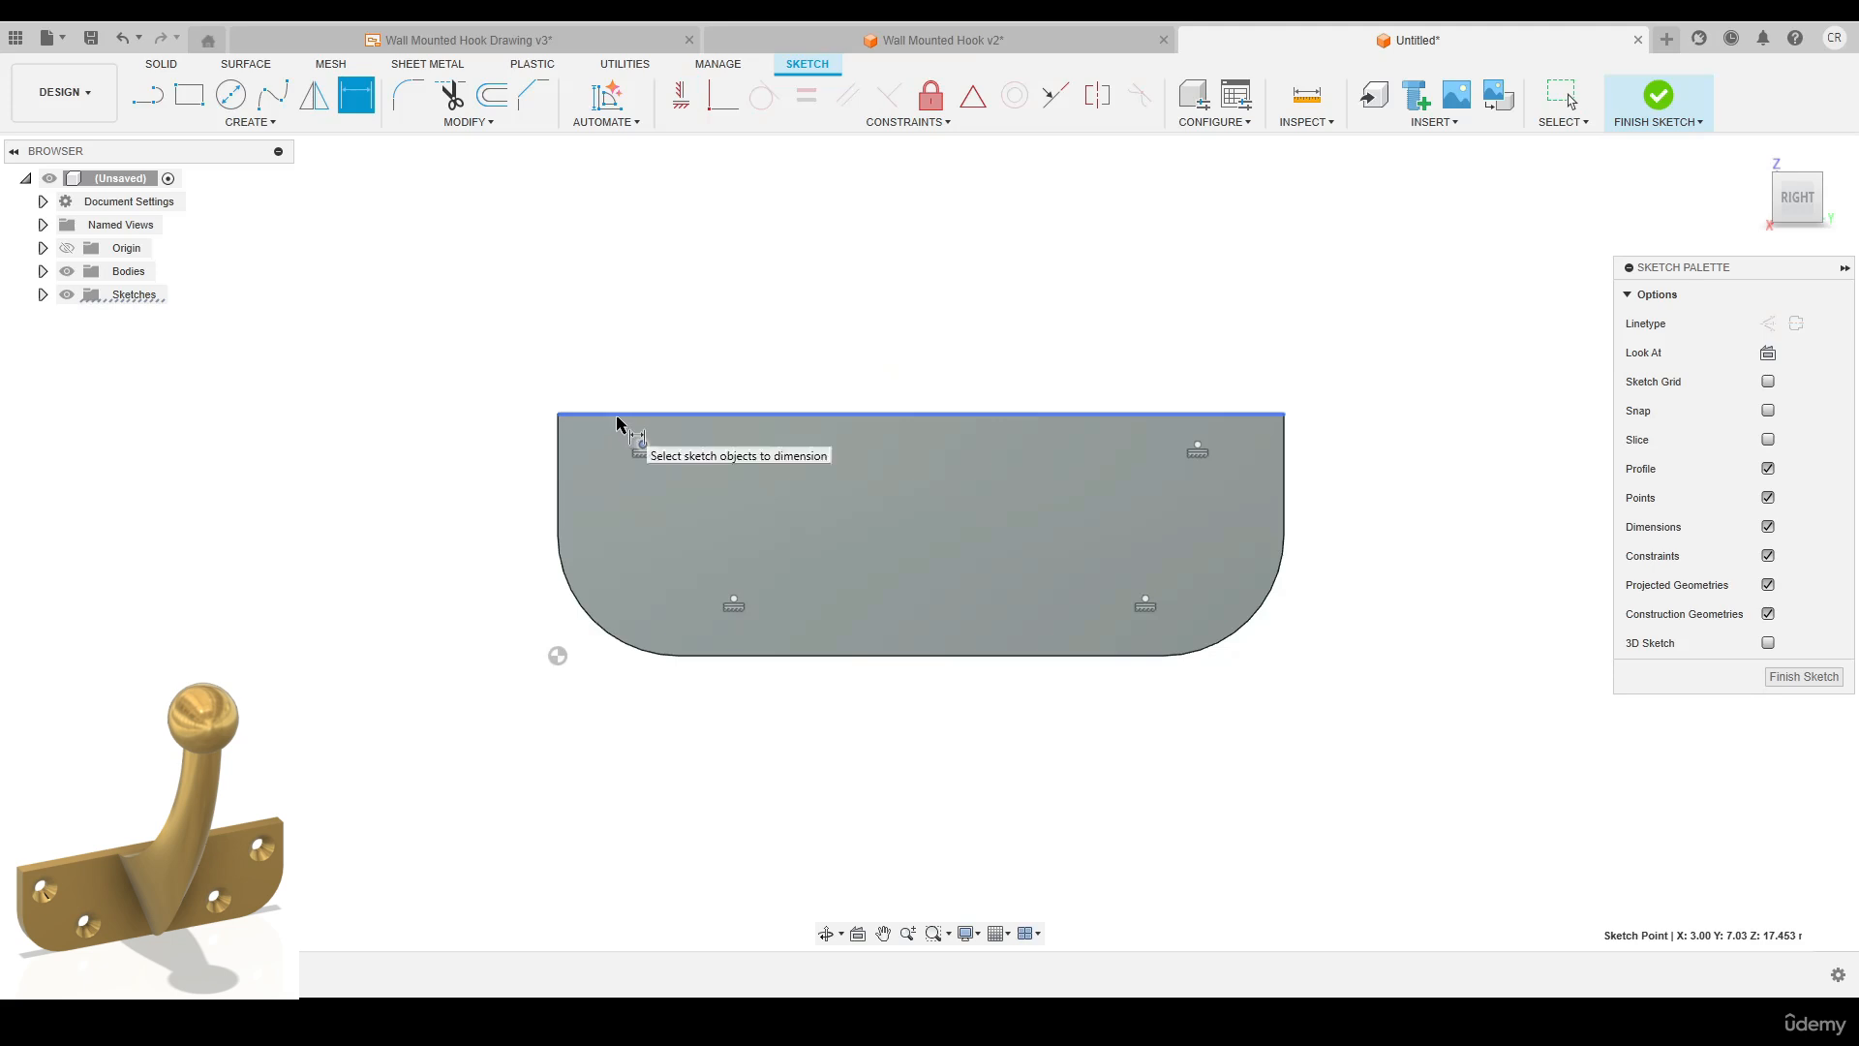
pyautogui.click(623, 416)
pyautogui.click(506, 429)
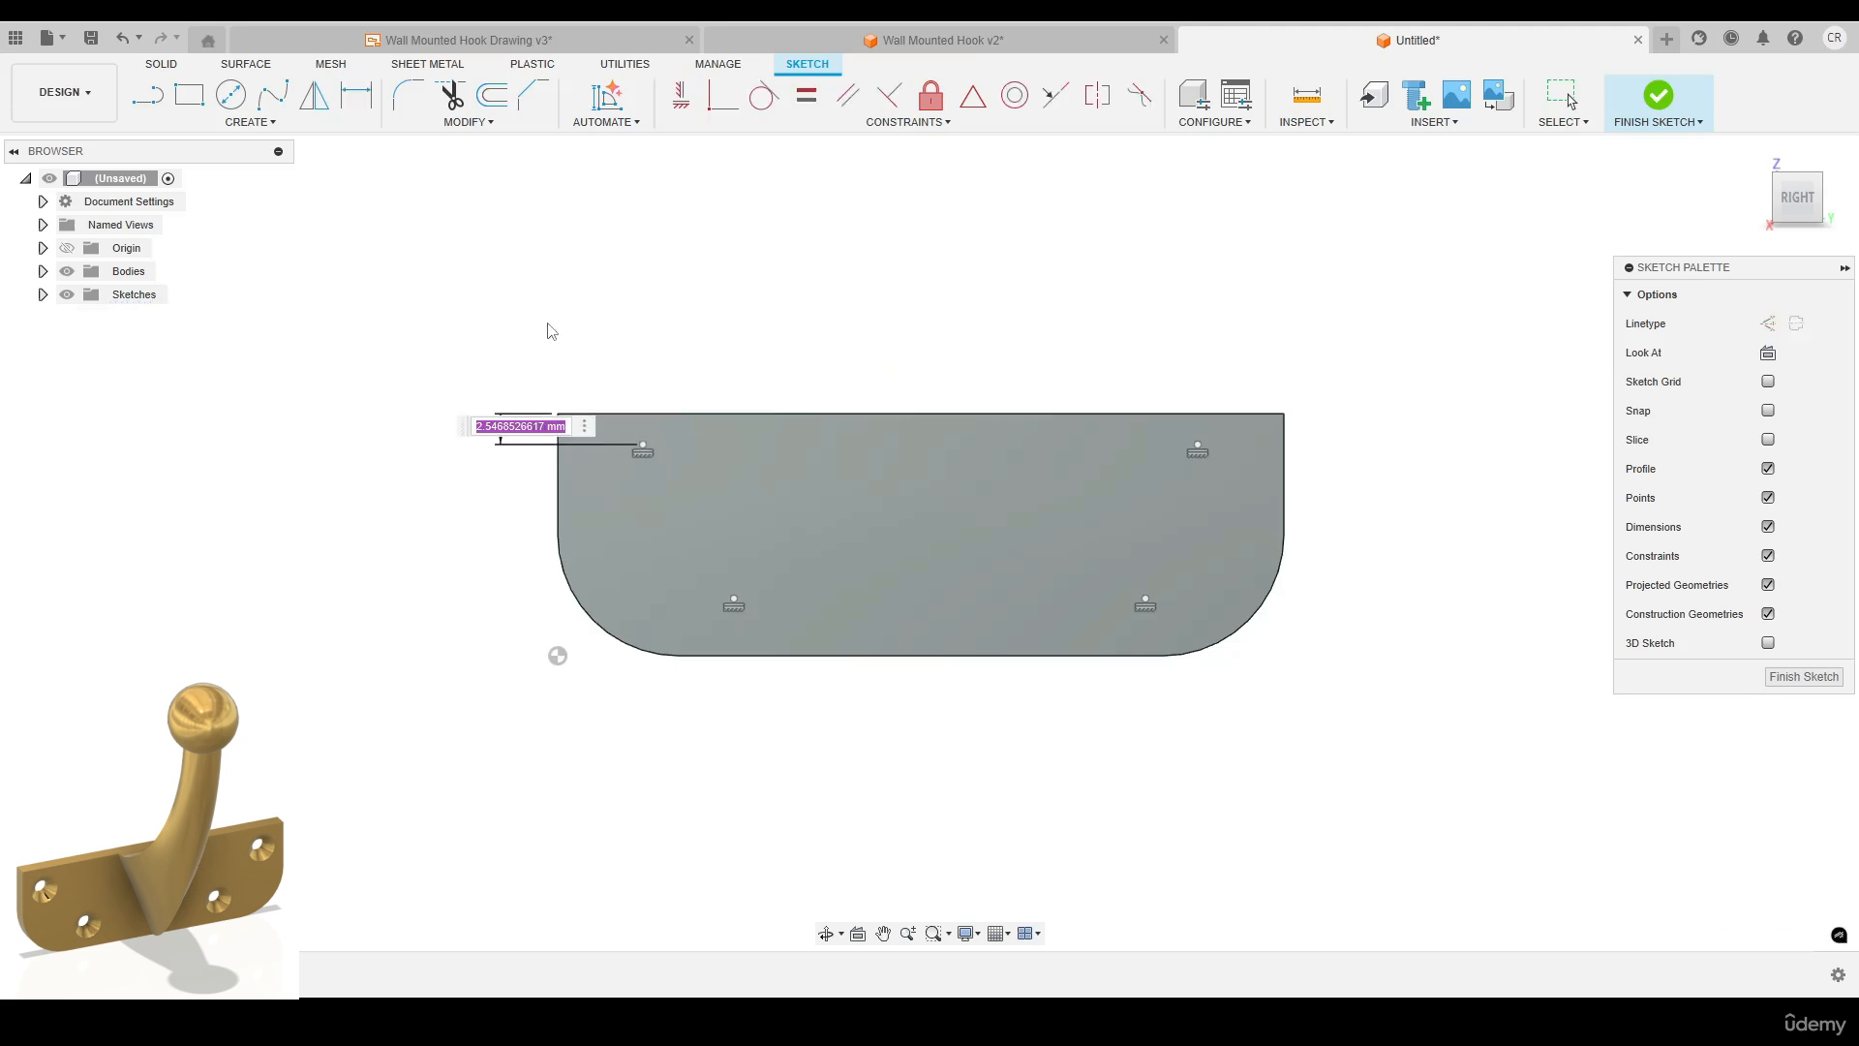
pyautogui.write('5')
pyautogui.press('Return')
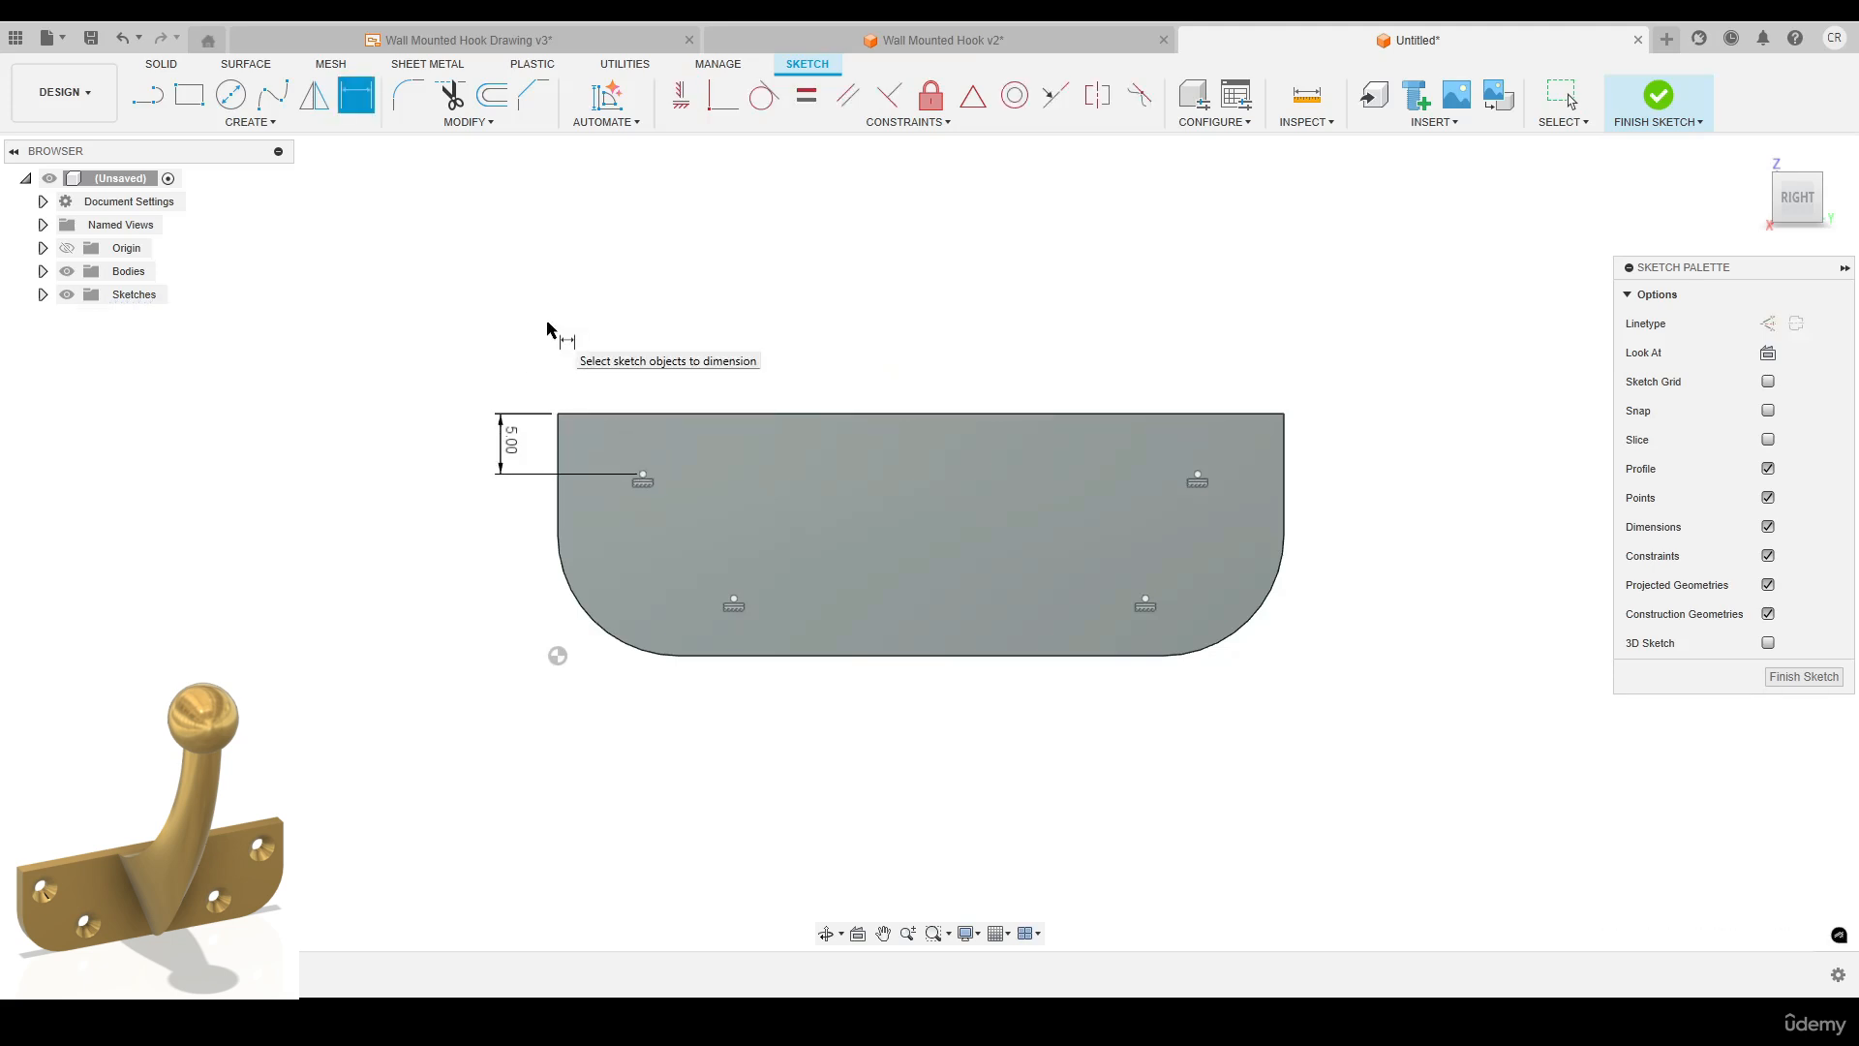
pyautogui.click(642, 476)
pyautogui.click(560, 432)
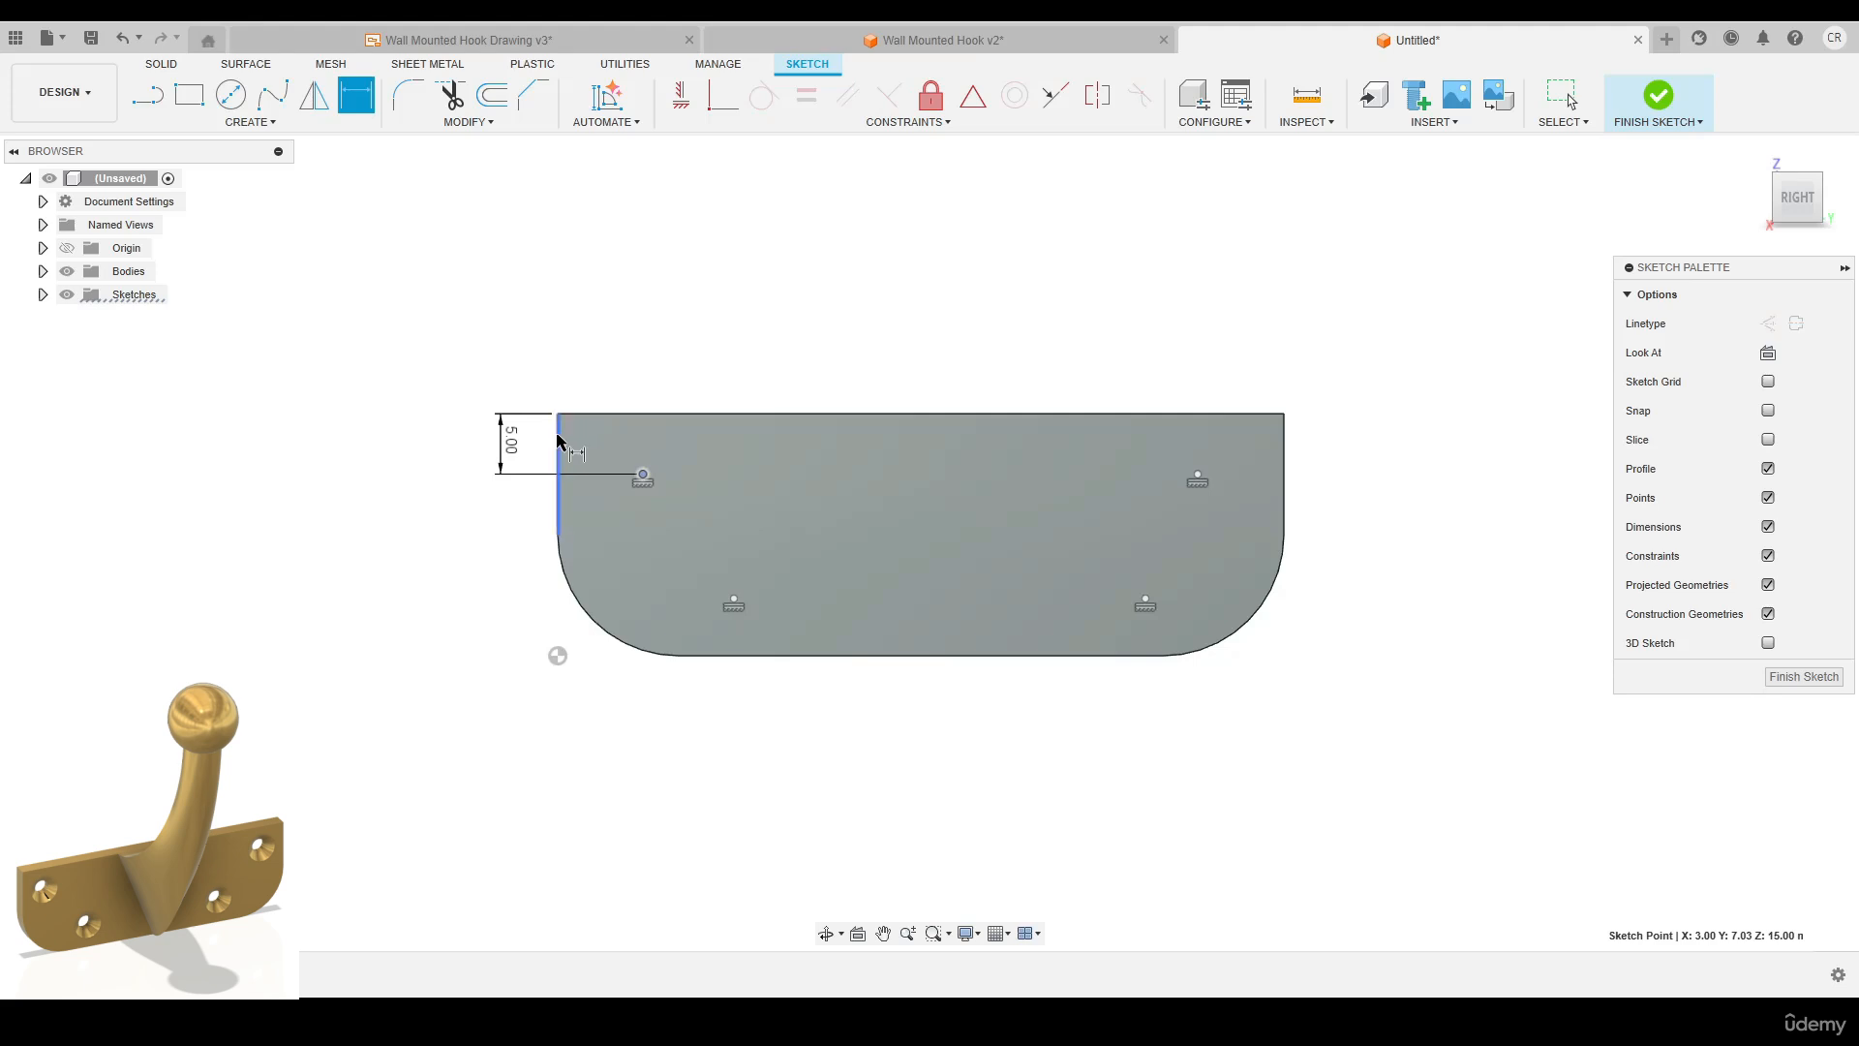
pyautogui.click(596, 360)
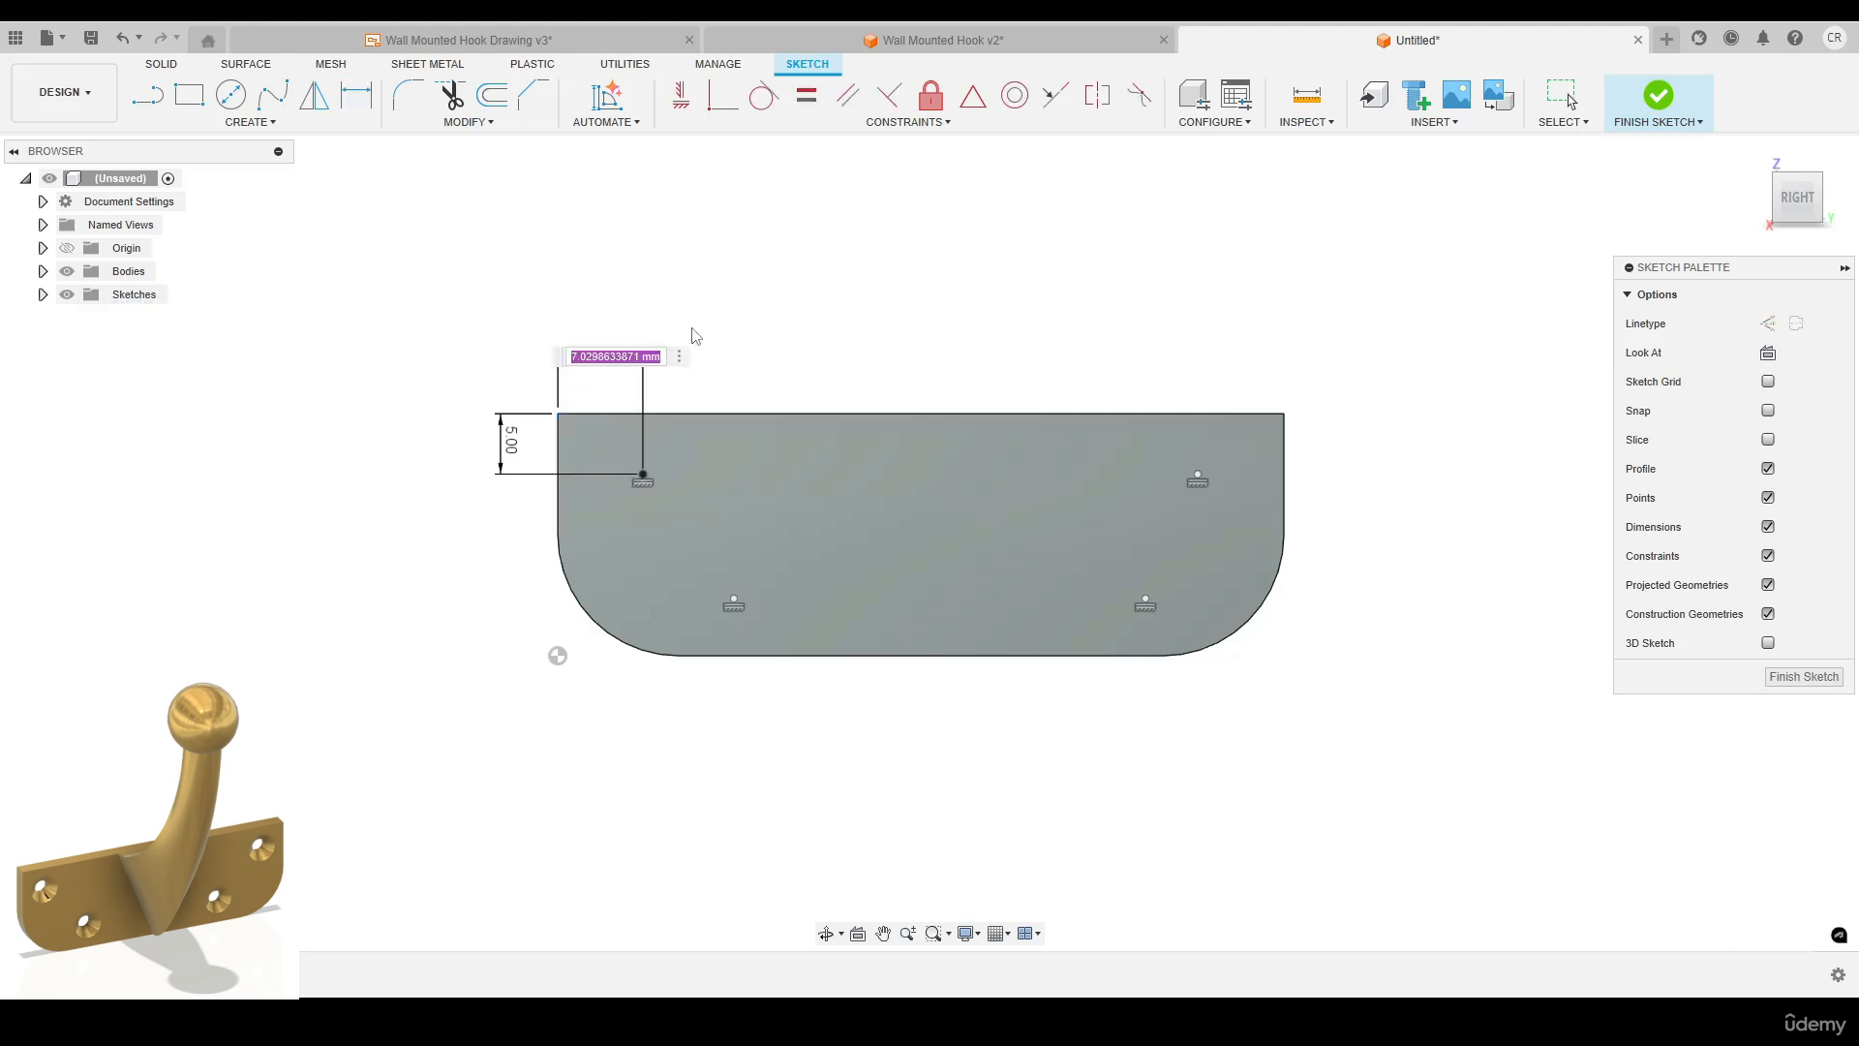
pyautogui.write('5')
pyautogui.press('Return')
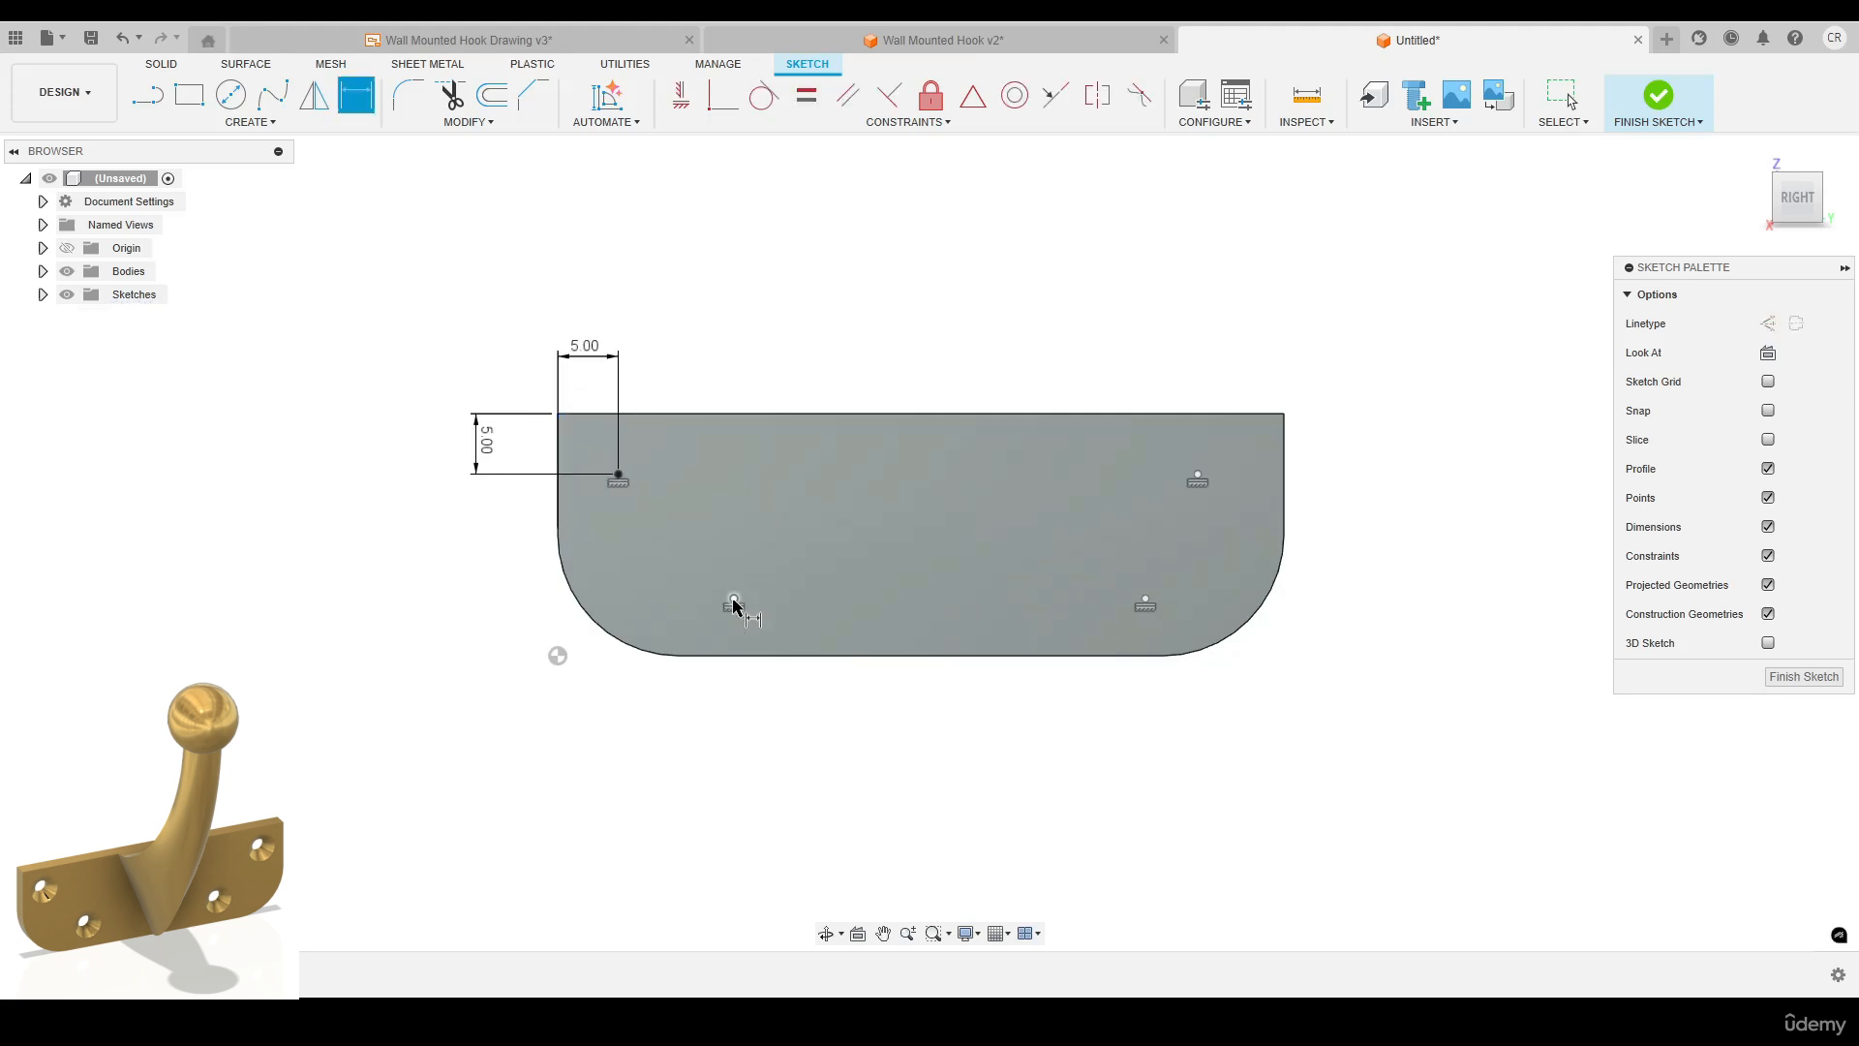
# Dimension the lower-left point 15 mm from the plate's left edge and 15 mm from its top edge.
pyautogui.click(734, 601)
pyautogui.click(560, 514)
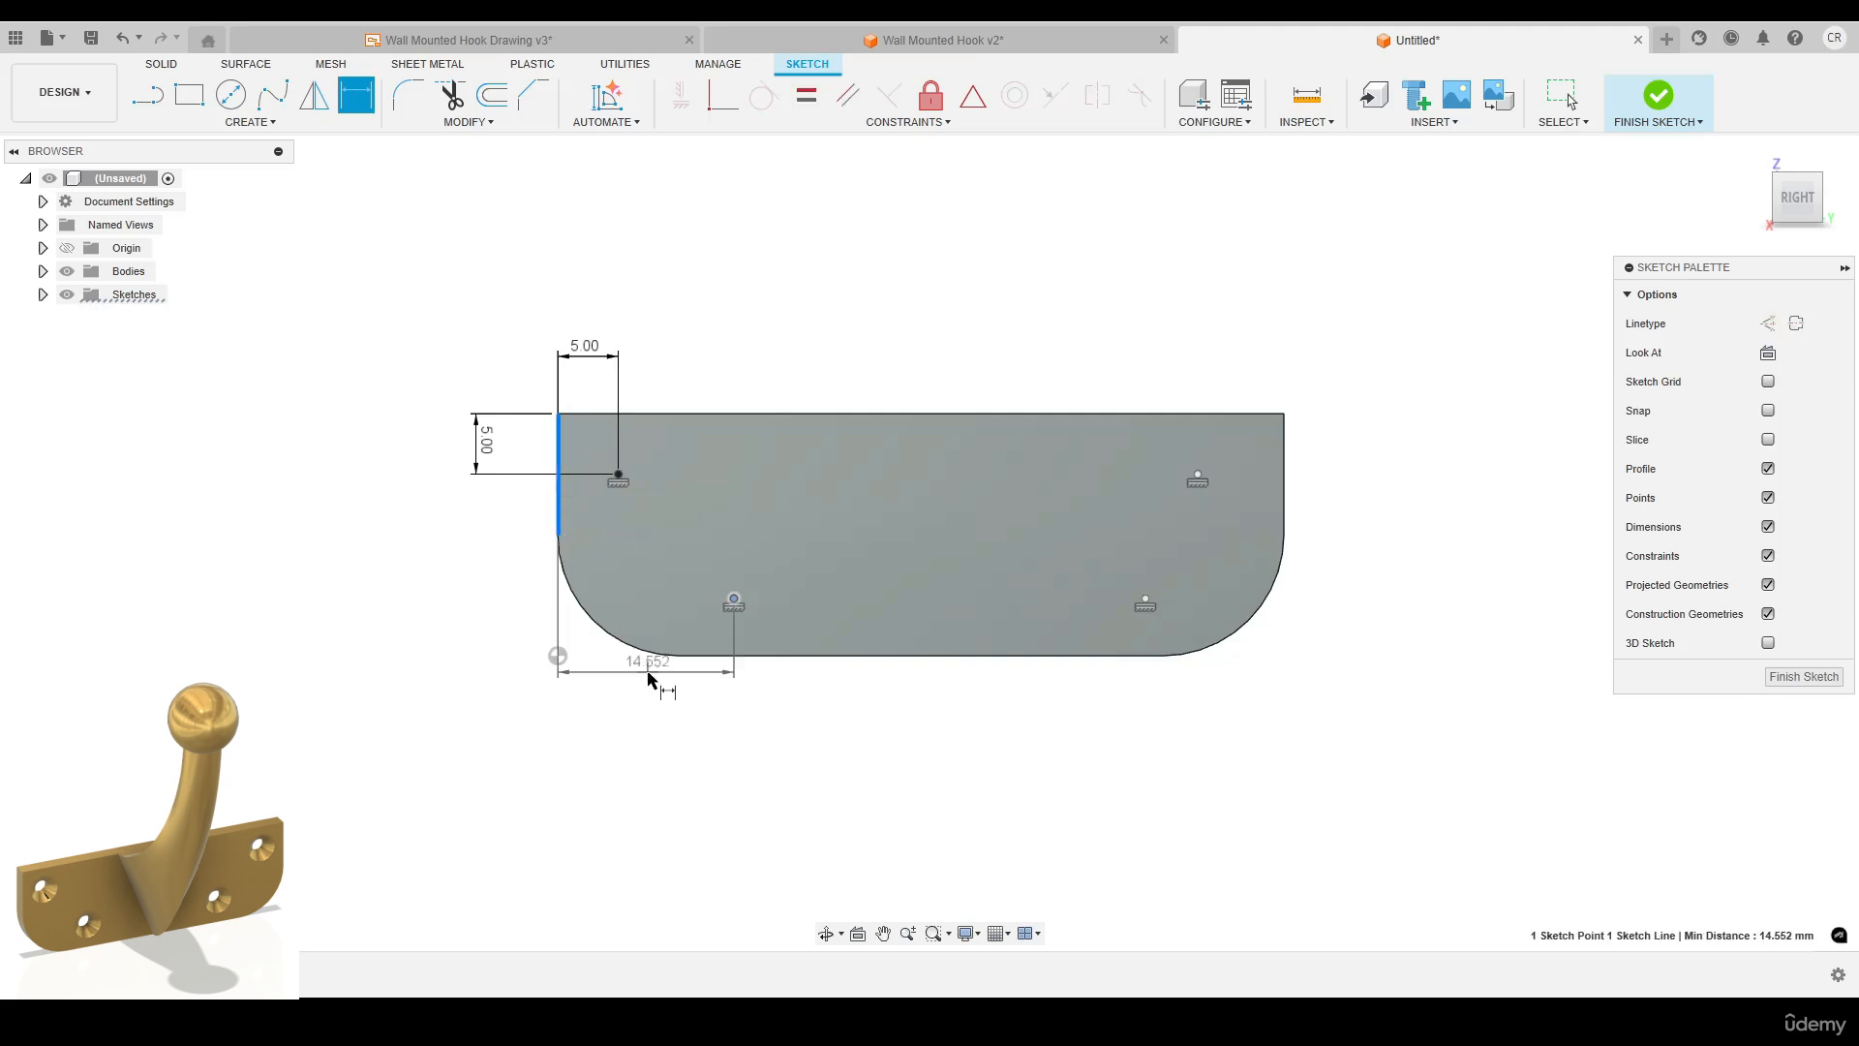
pyautogui.click(651, 705)
pyautogui.write('15')
pyautogui.press('Return')
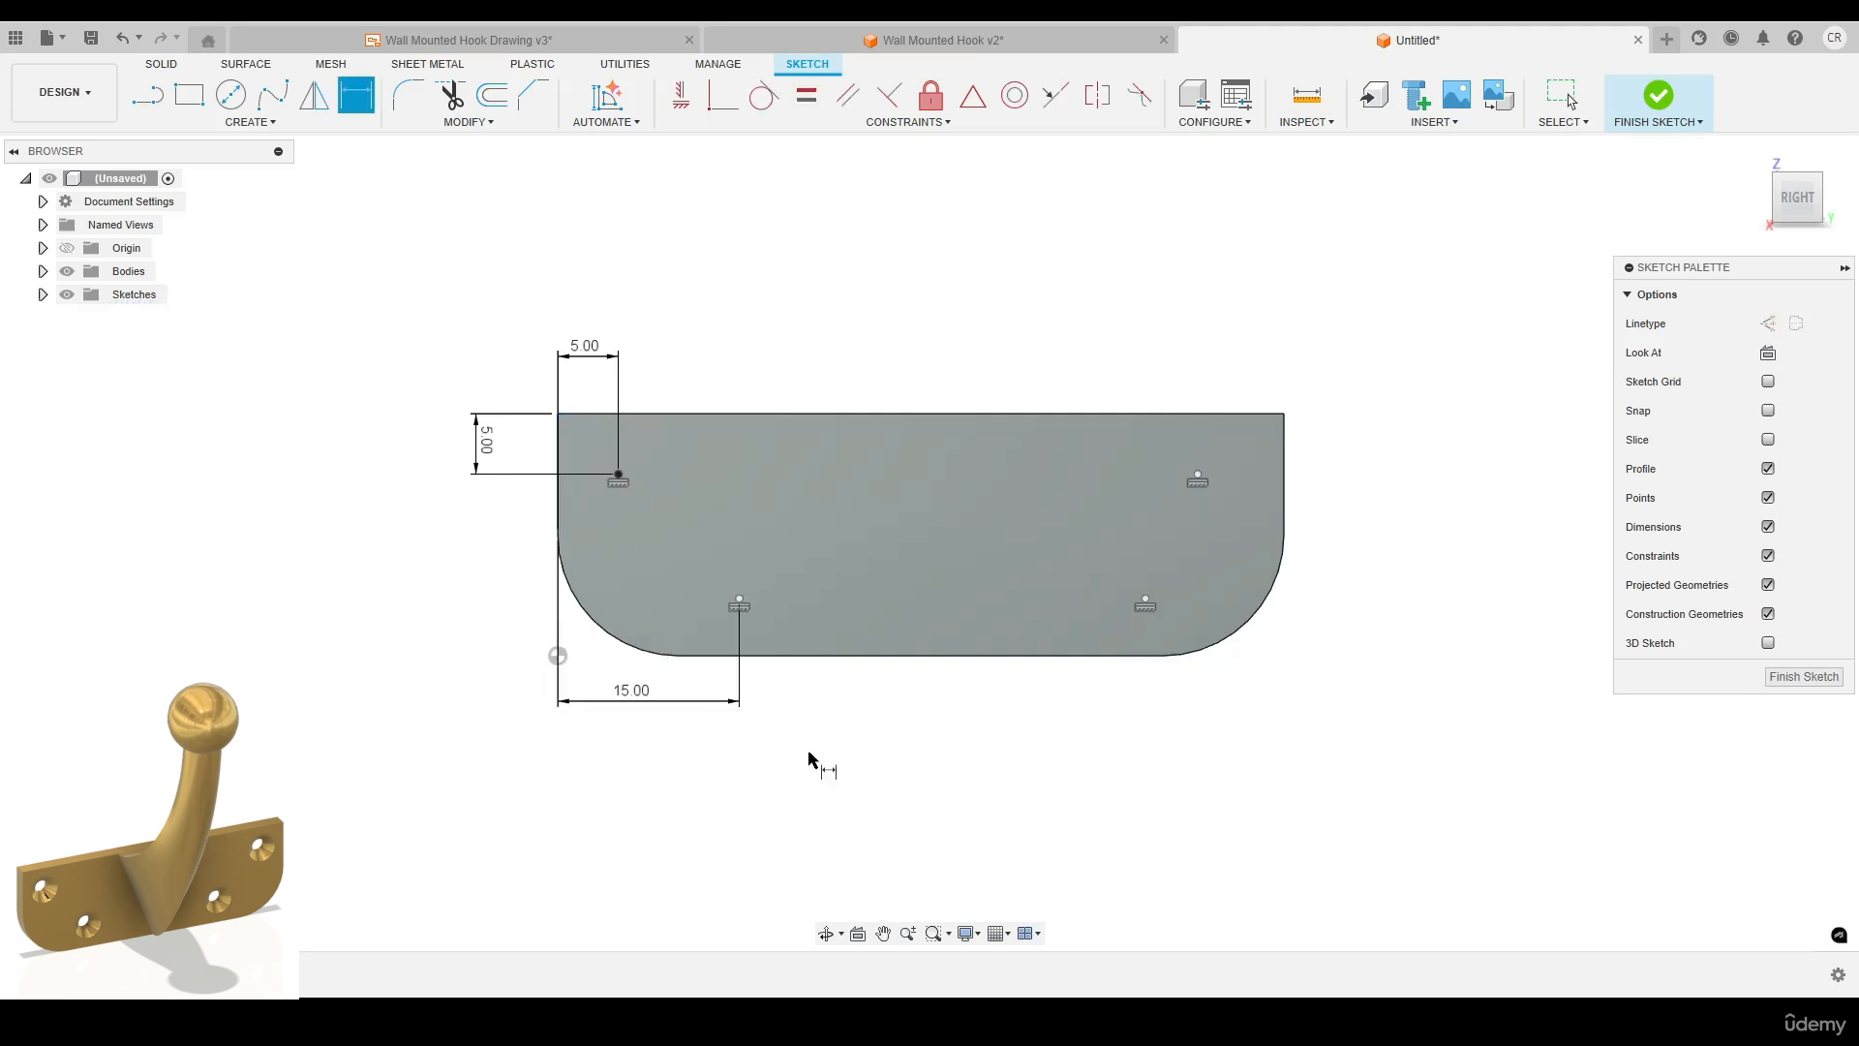
pyautogui.click(739, 601)
pyautogui.click(675, 415)
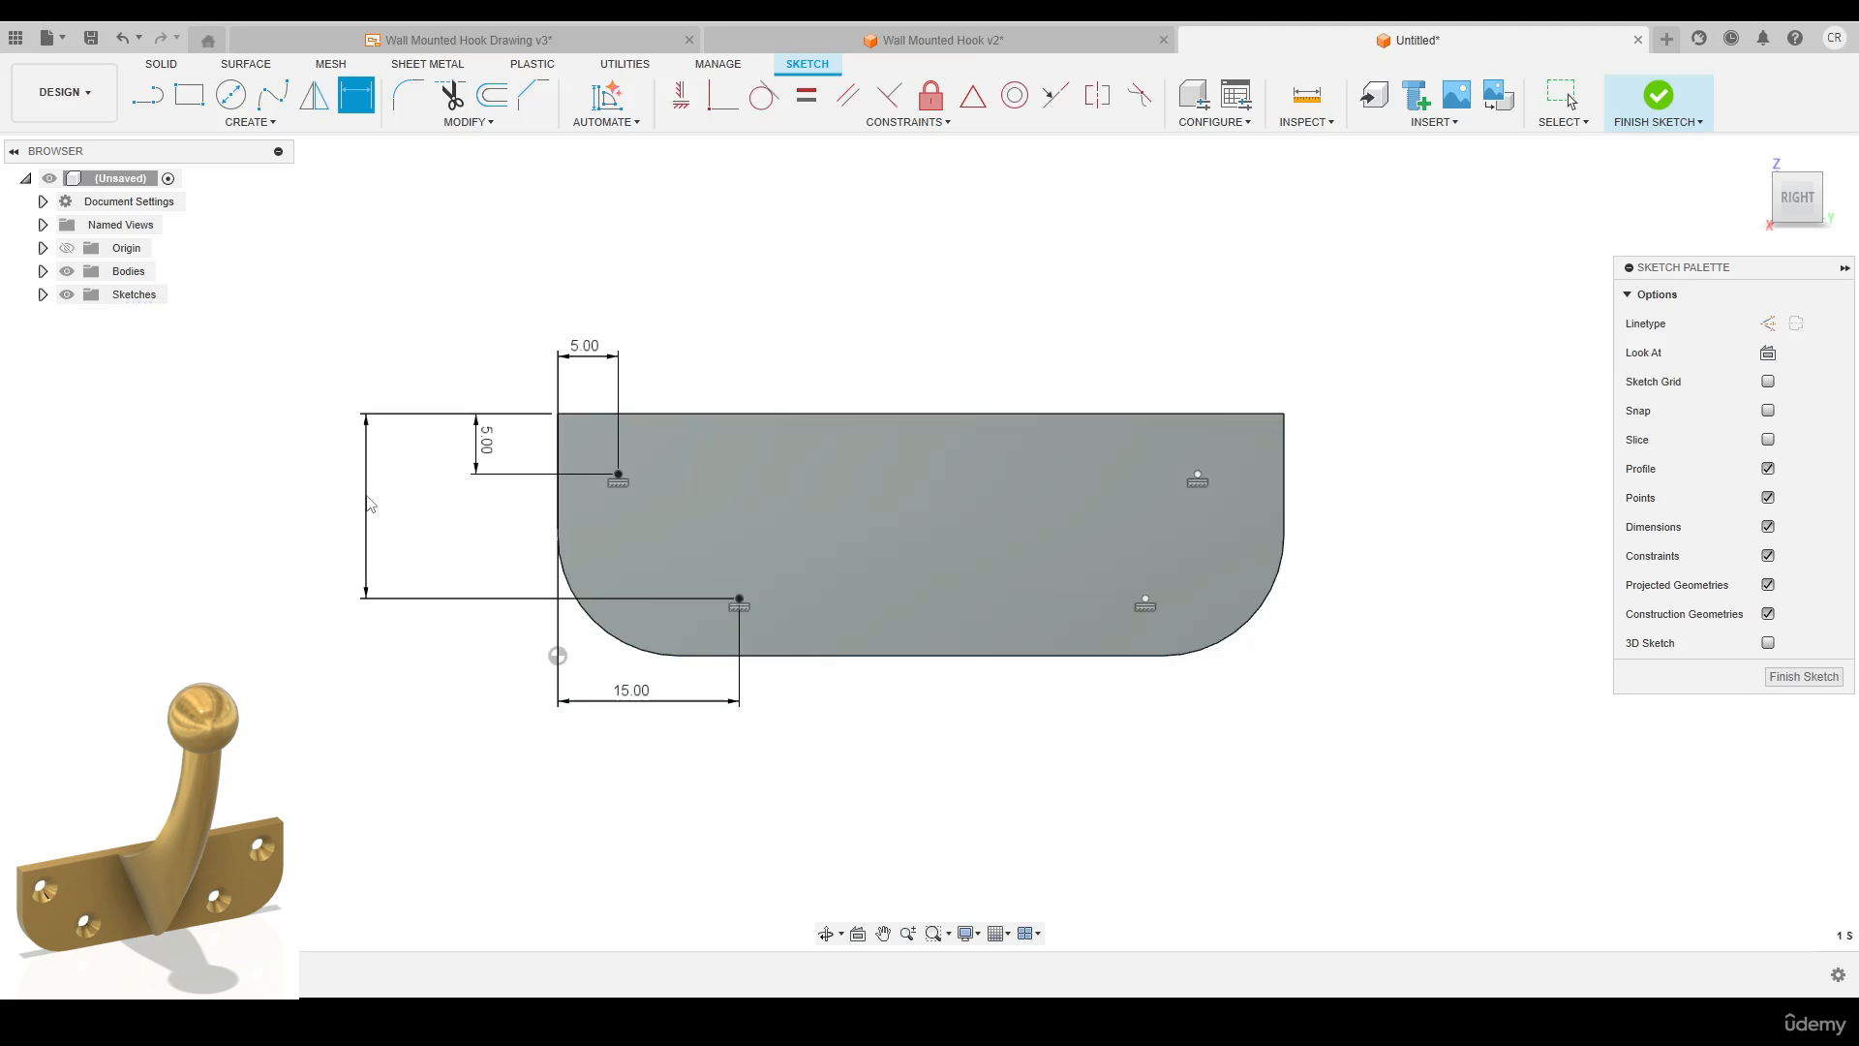
pyautogui.click(371, 501)
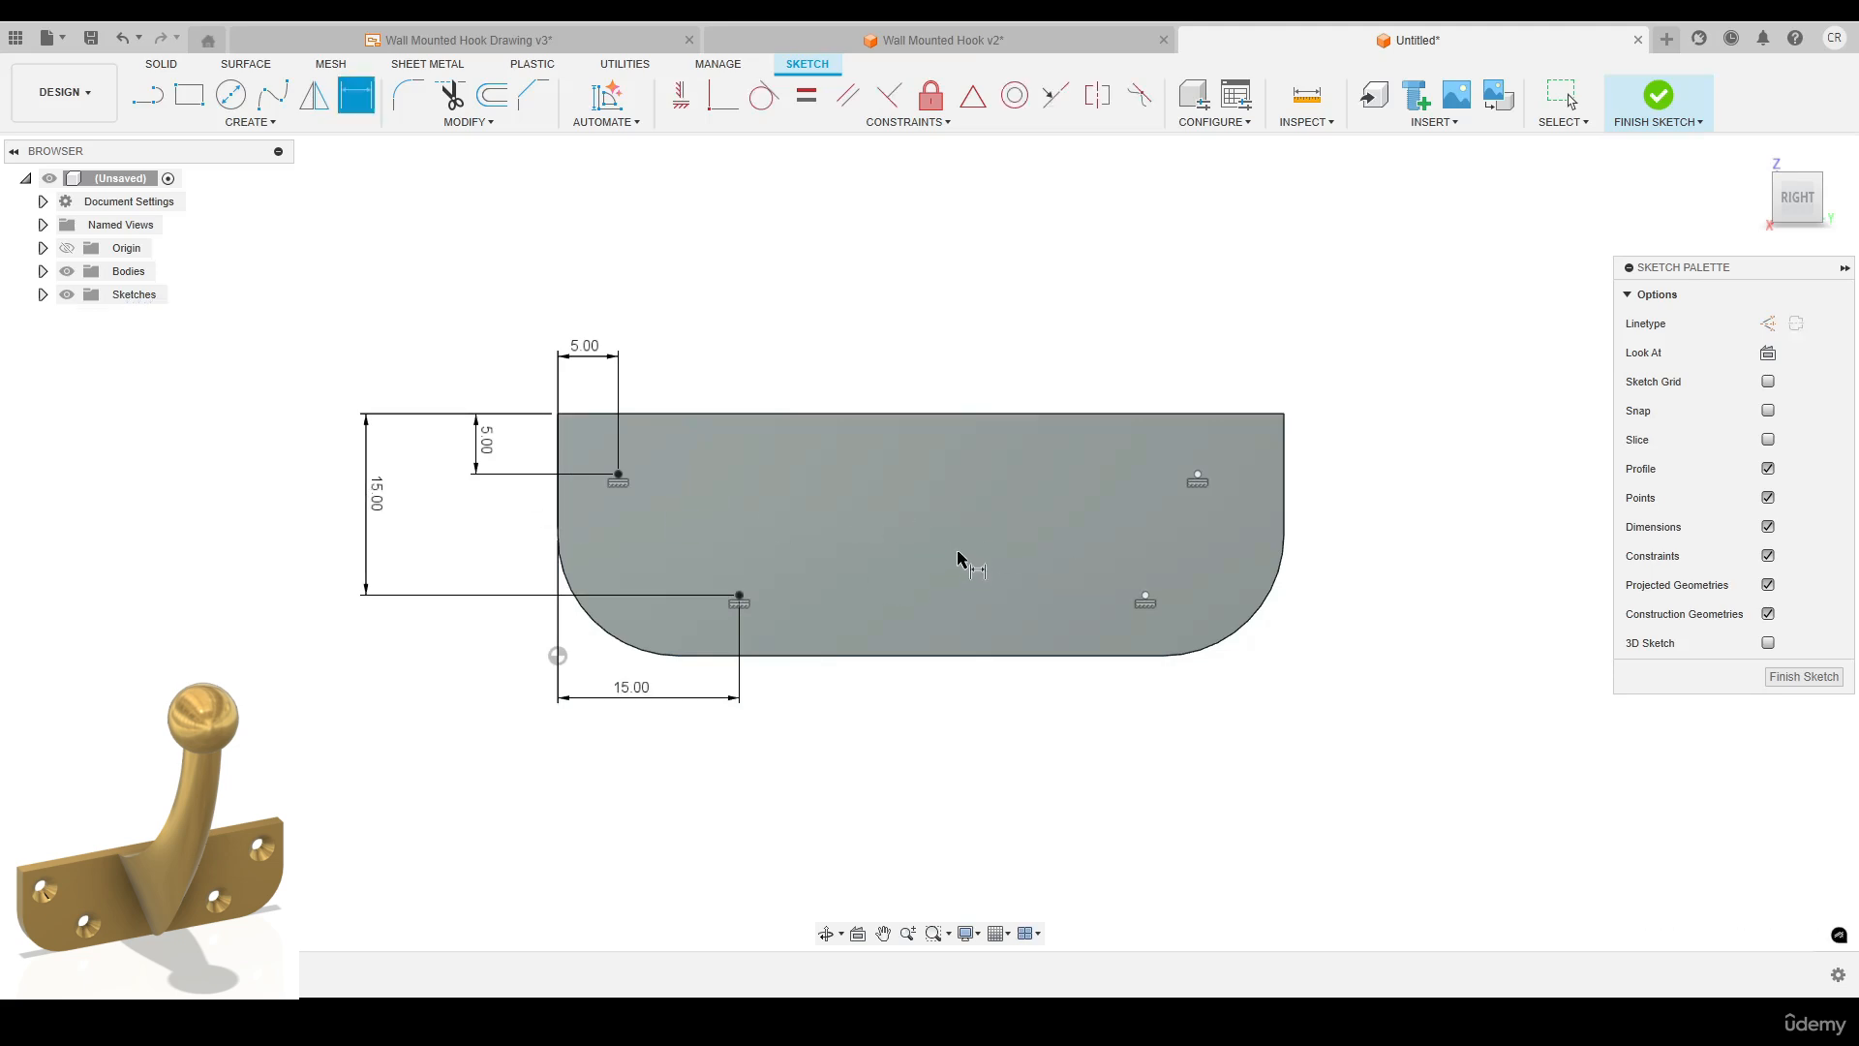
# Dimension the upper-right point from the plate's right edge, linking the value to the upper-left point's 5 mm horizontal dimension.
pyautogui.click(1196, 474)
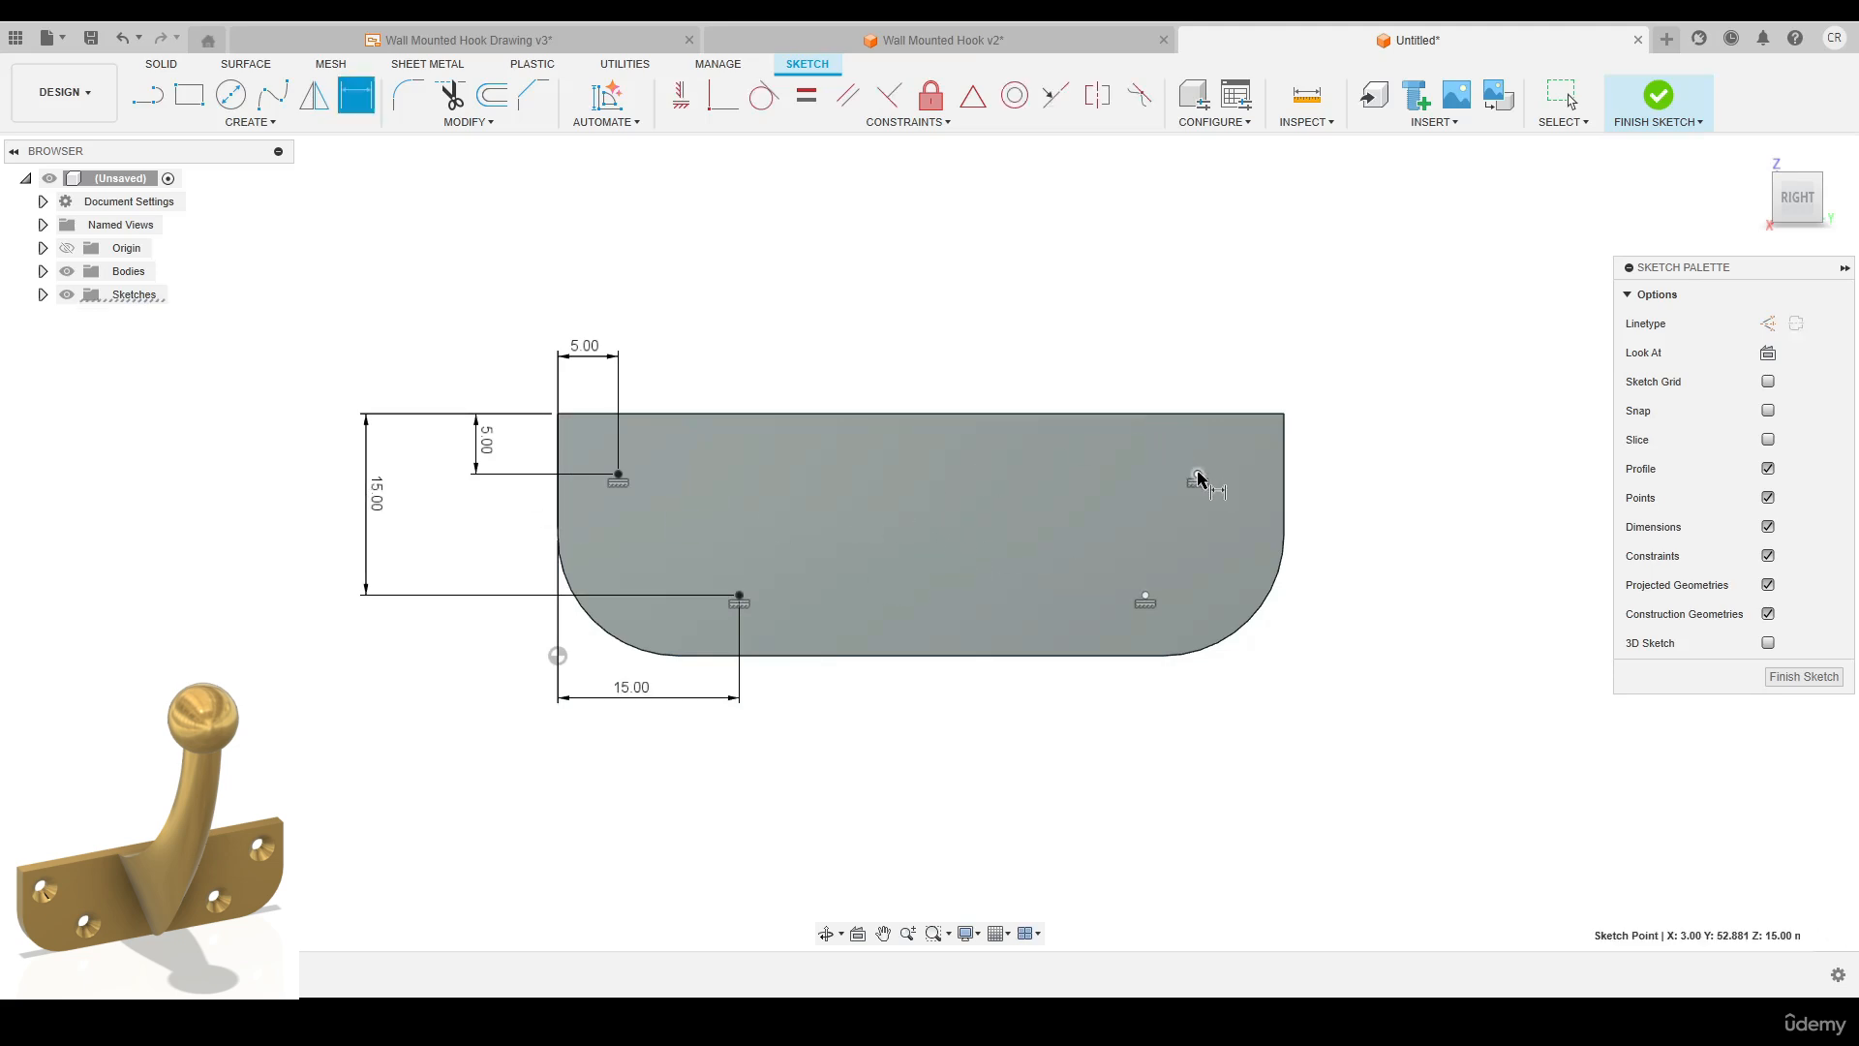
pyautogui.click(1284, 470)
pyautogui.click(1247, 369)
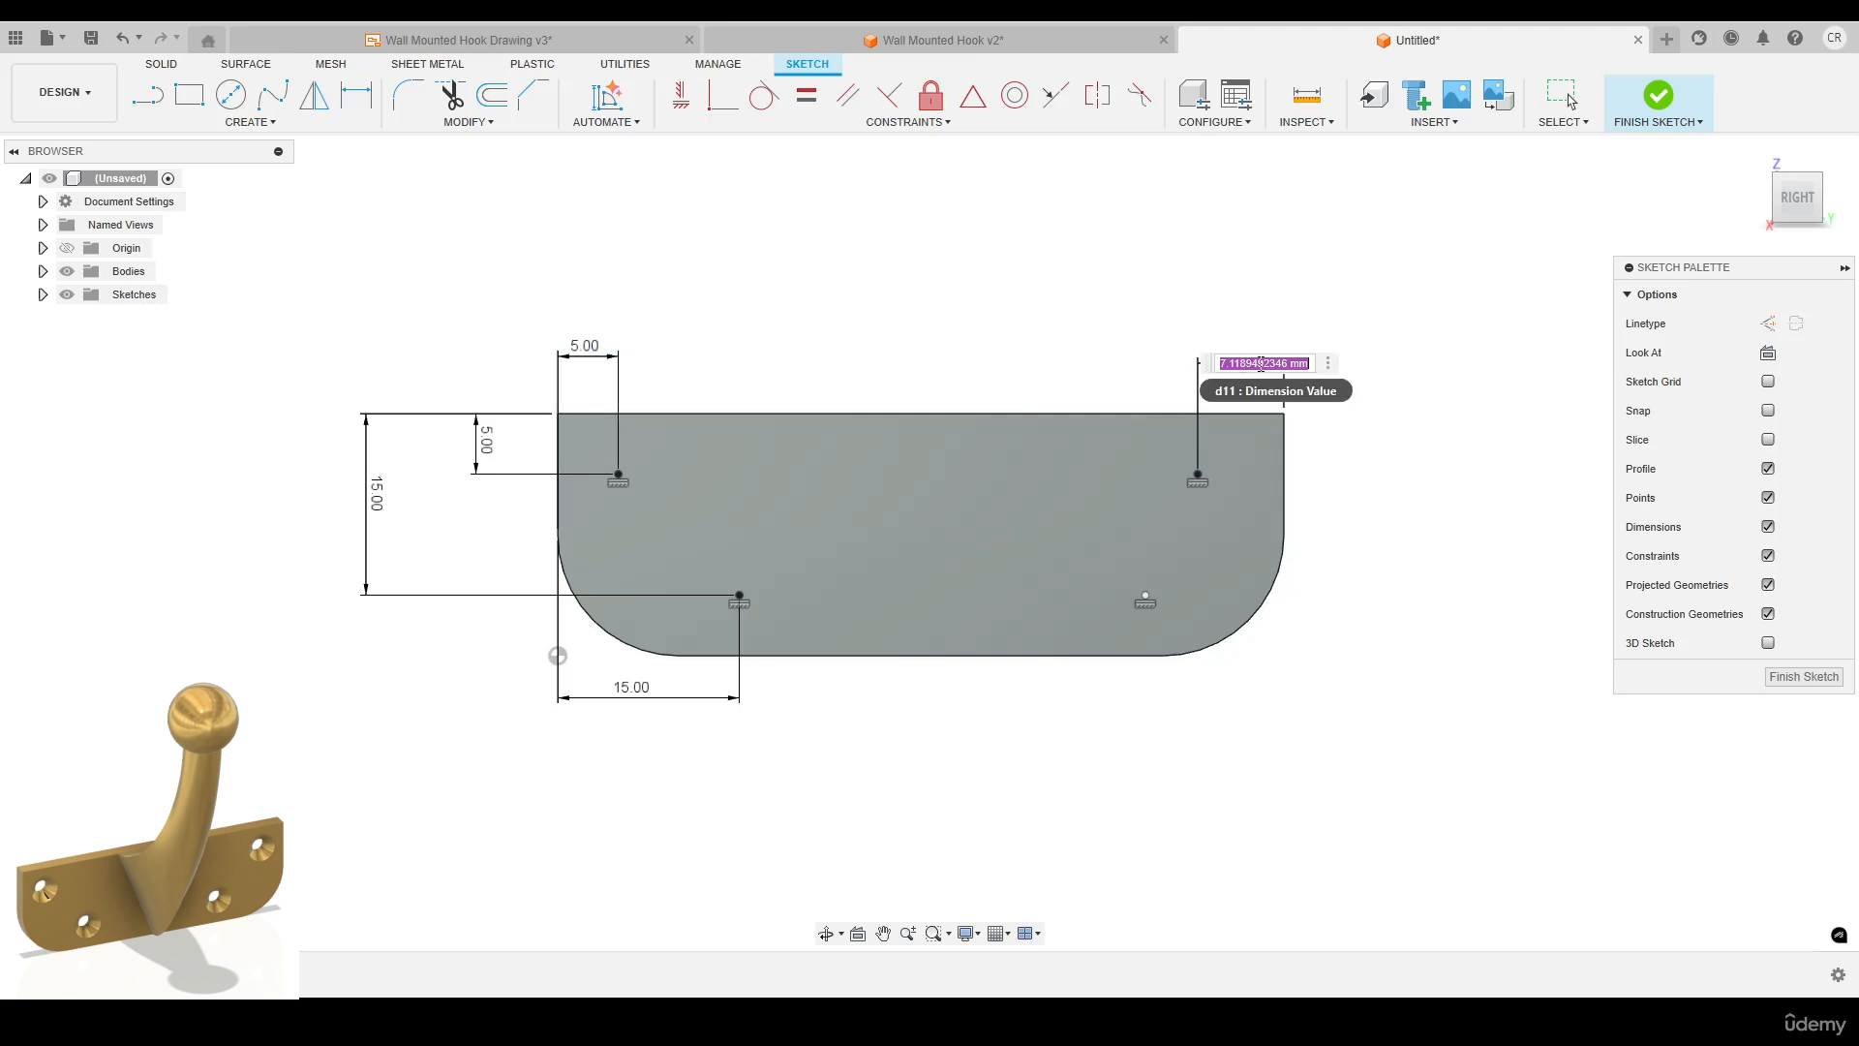
pyautogui.click(588, 356)
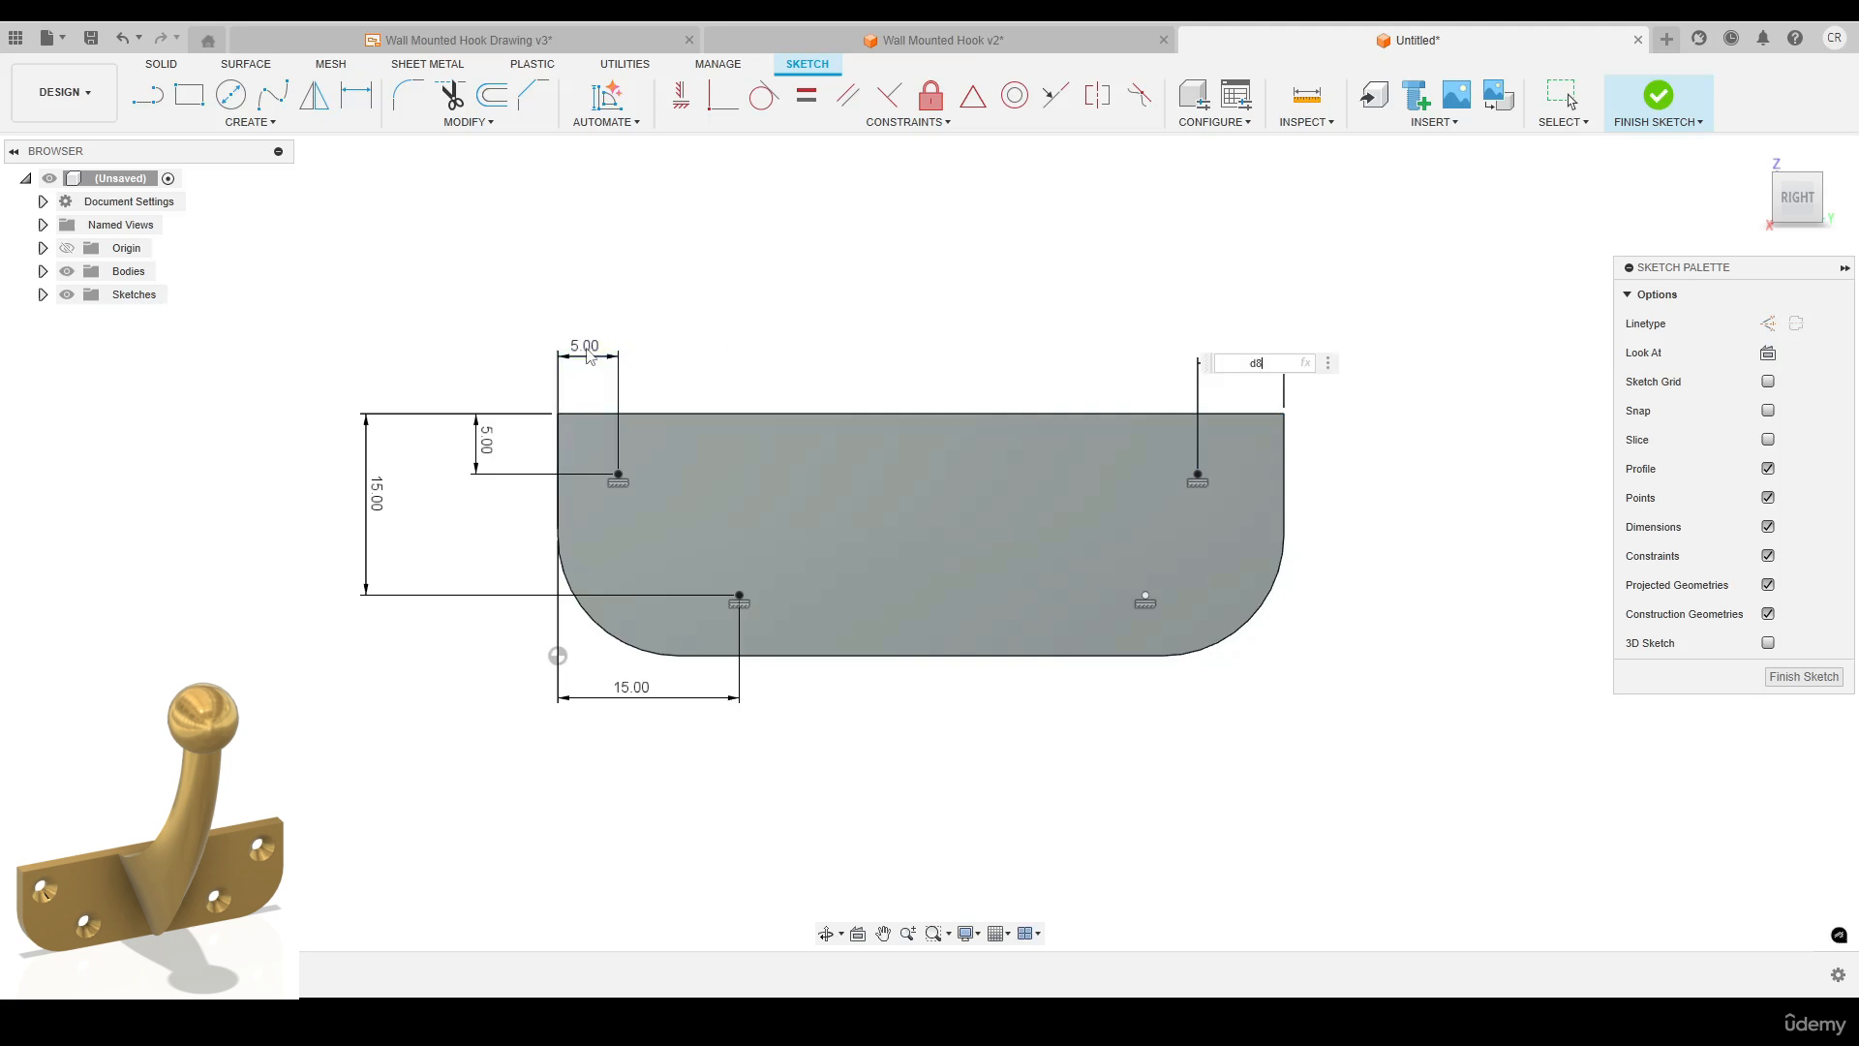
pyautogui.press('Return')
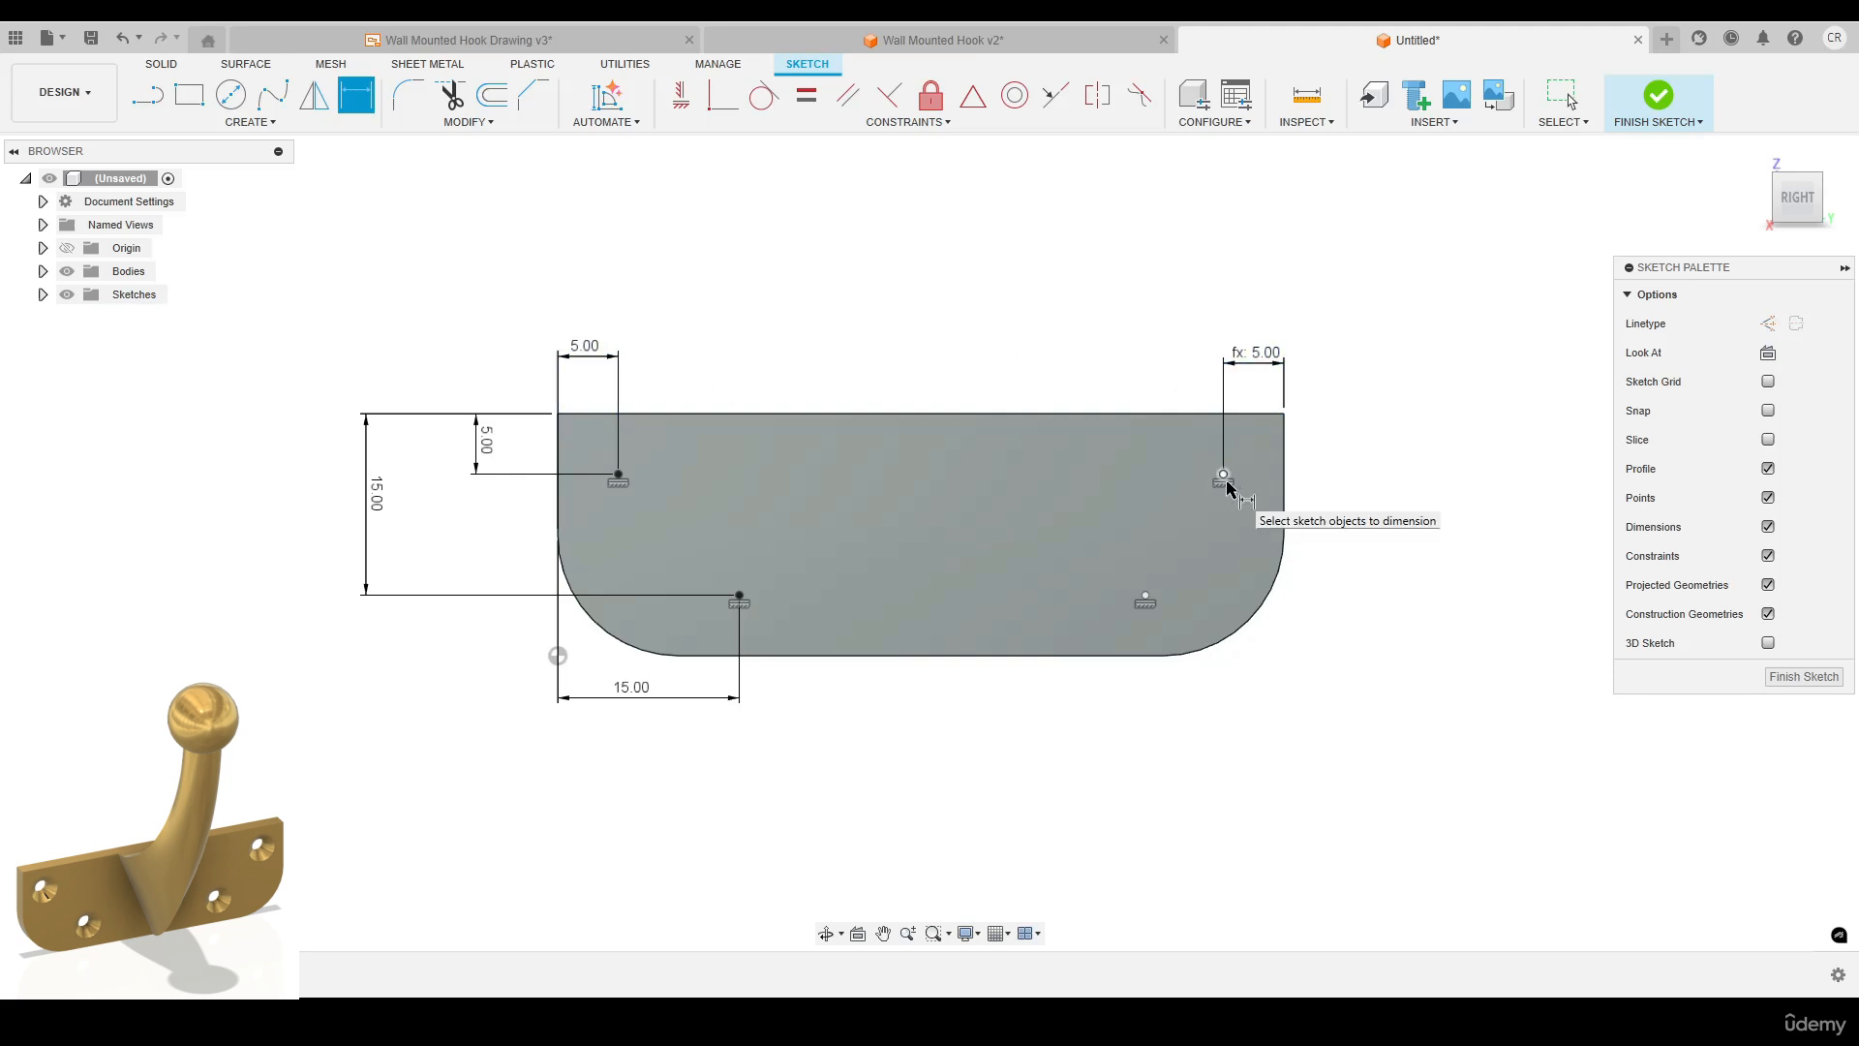
# Dimension the lower-right point from the right edge, linked to the lower-left point's 15 mm horizontal dimension, and finish the sketch.
pyautogui.click(1146, 597)
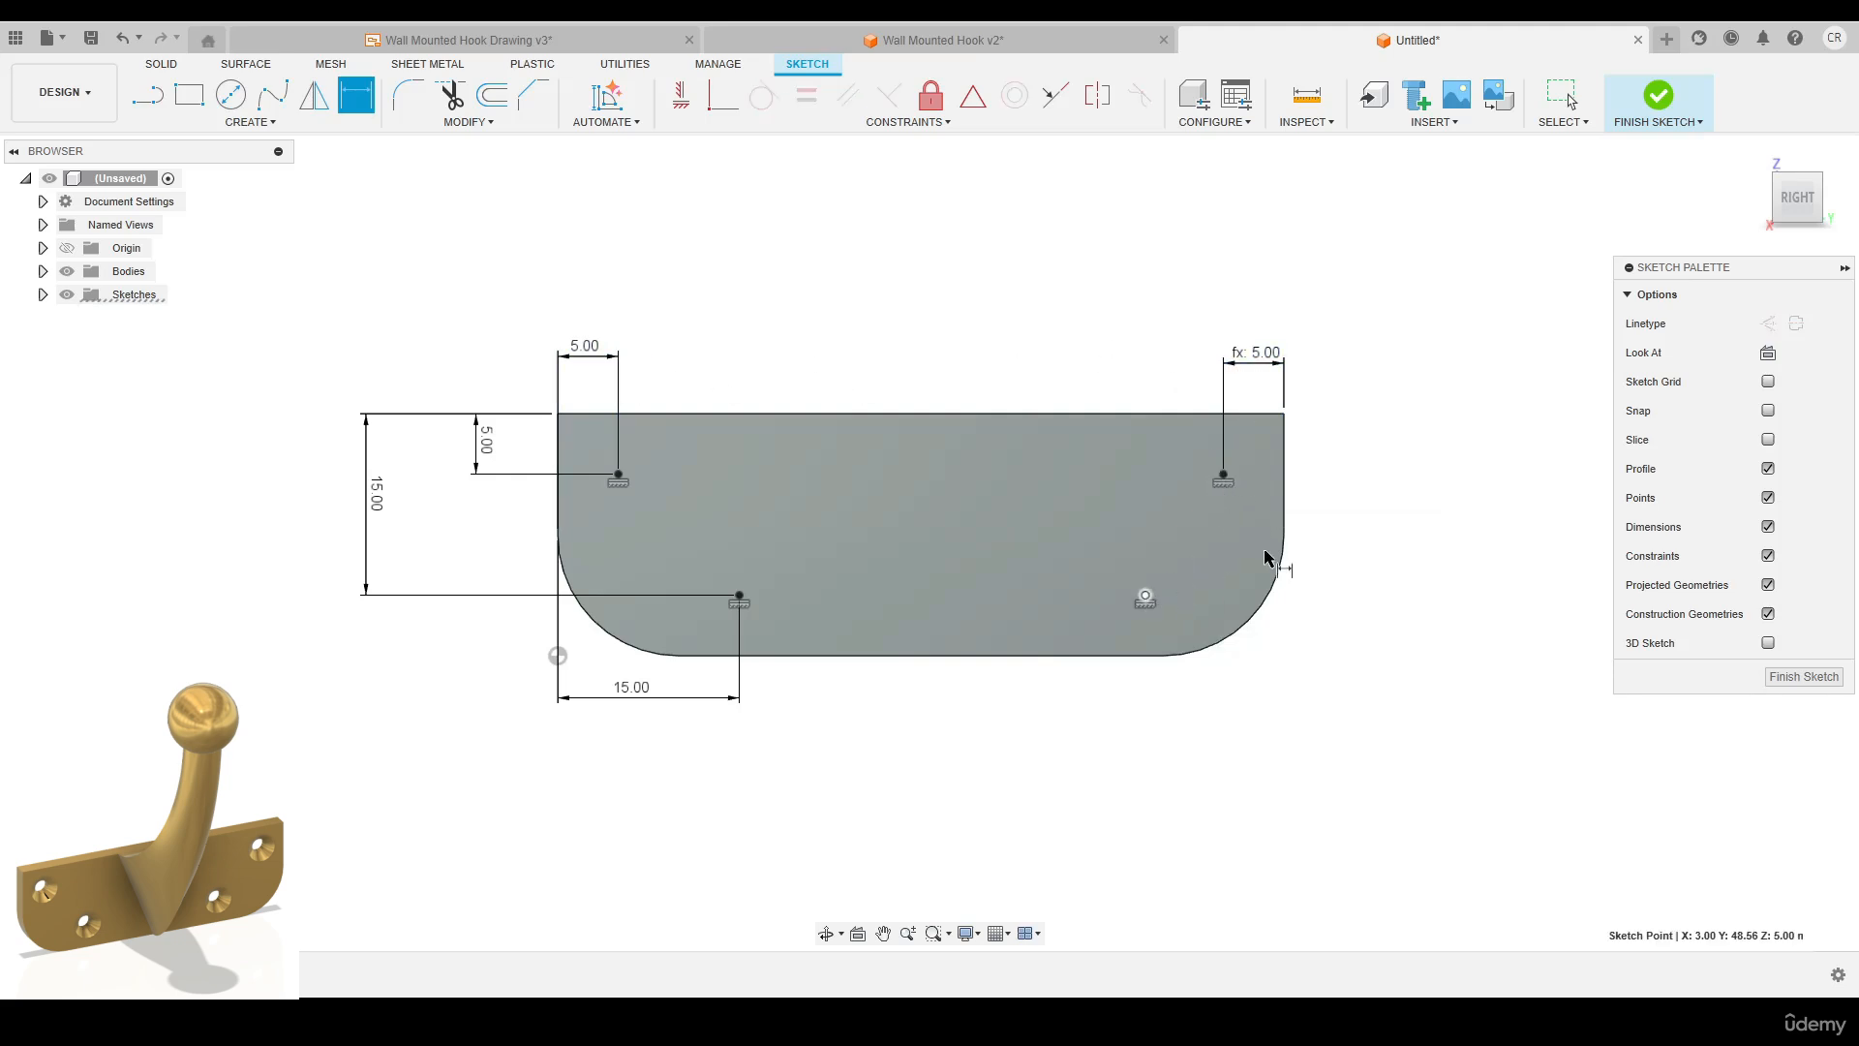
pyautogui.click(1285, 494)
pyautogui.click(1225, 724)
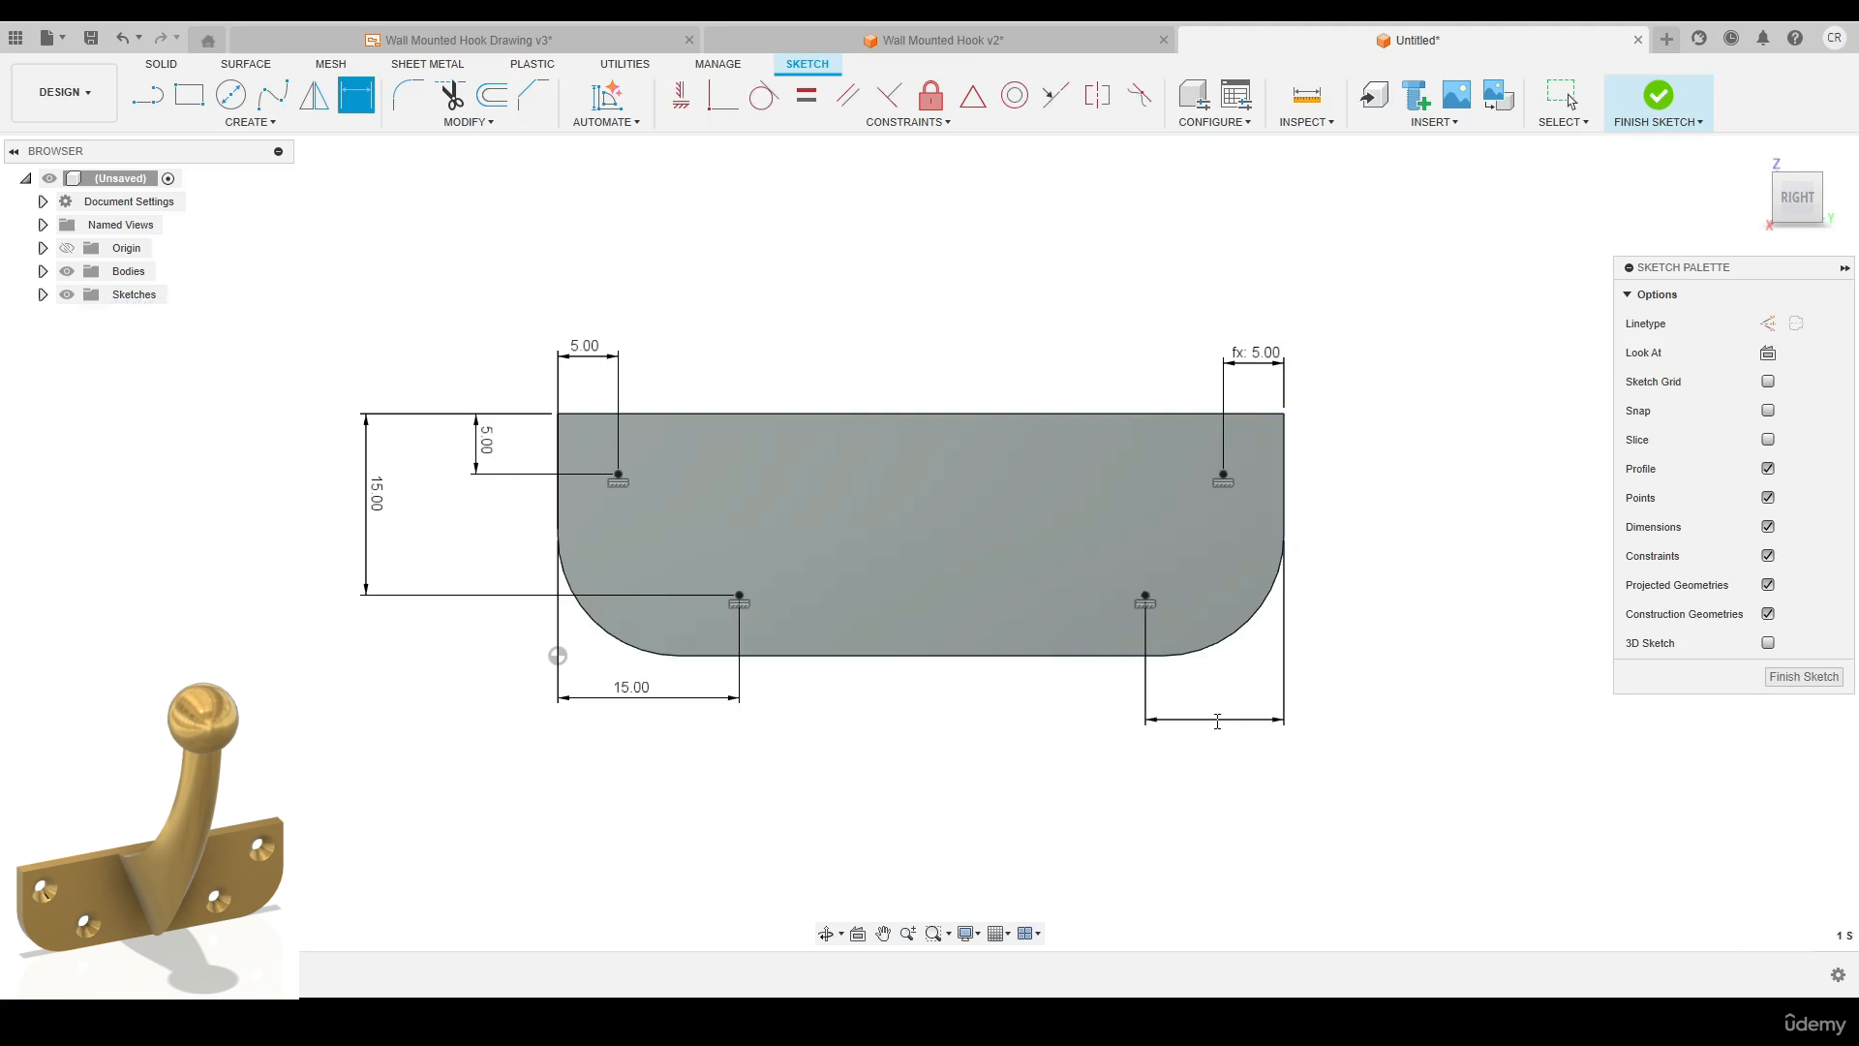
pyautogui.press('Return')
pyautogui.click(648, 691)
pyautogui.press('Return')
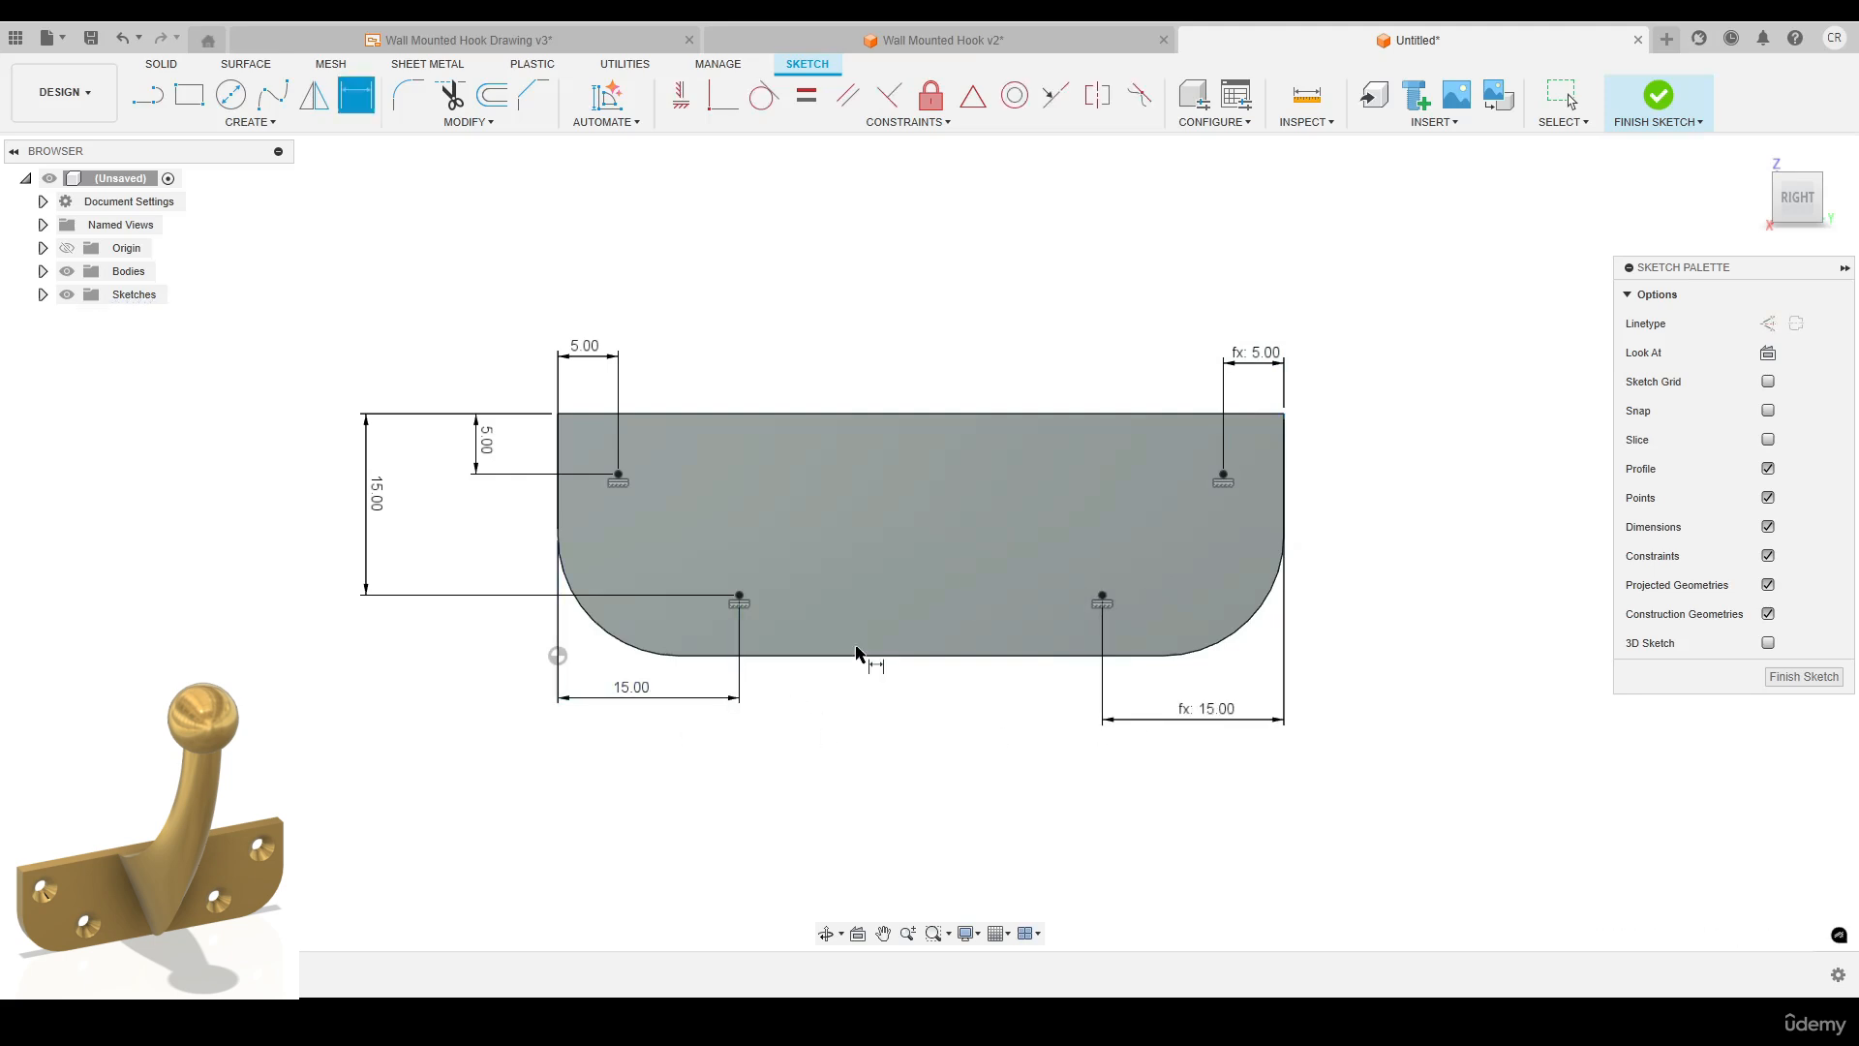
pyautogui.click(1658, 95)
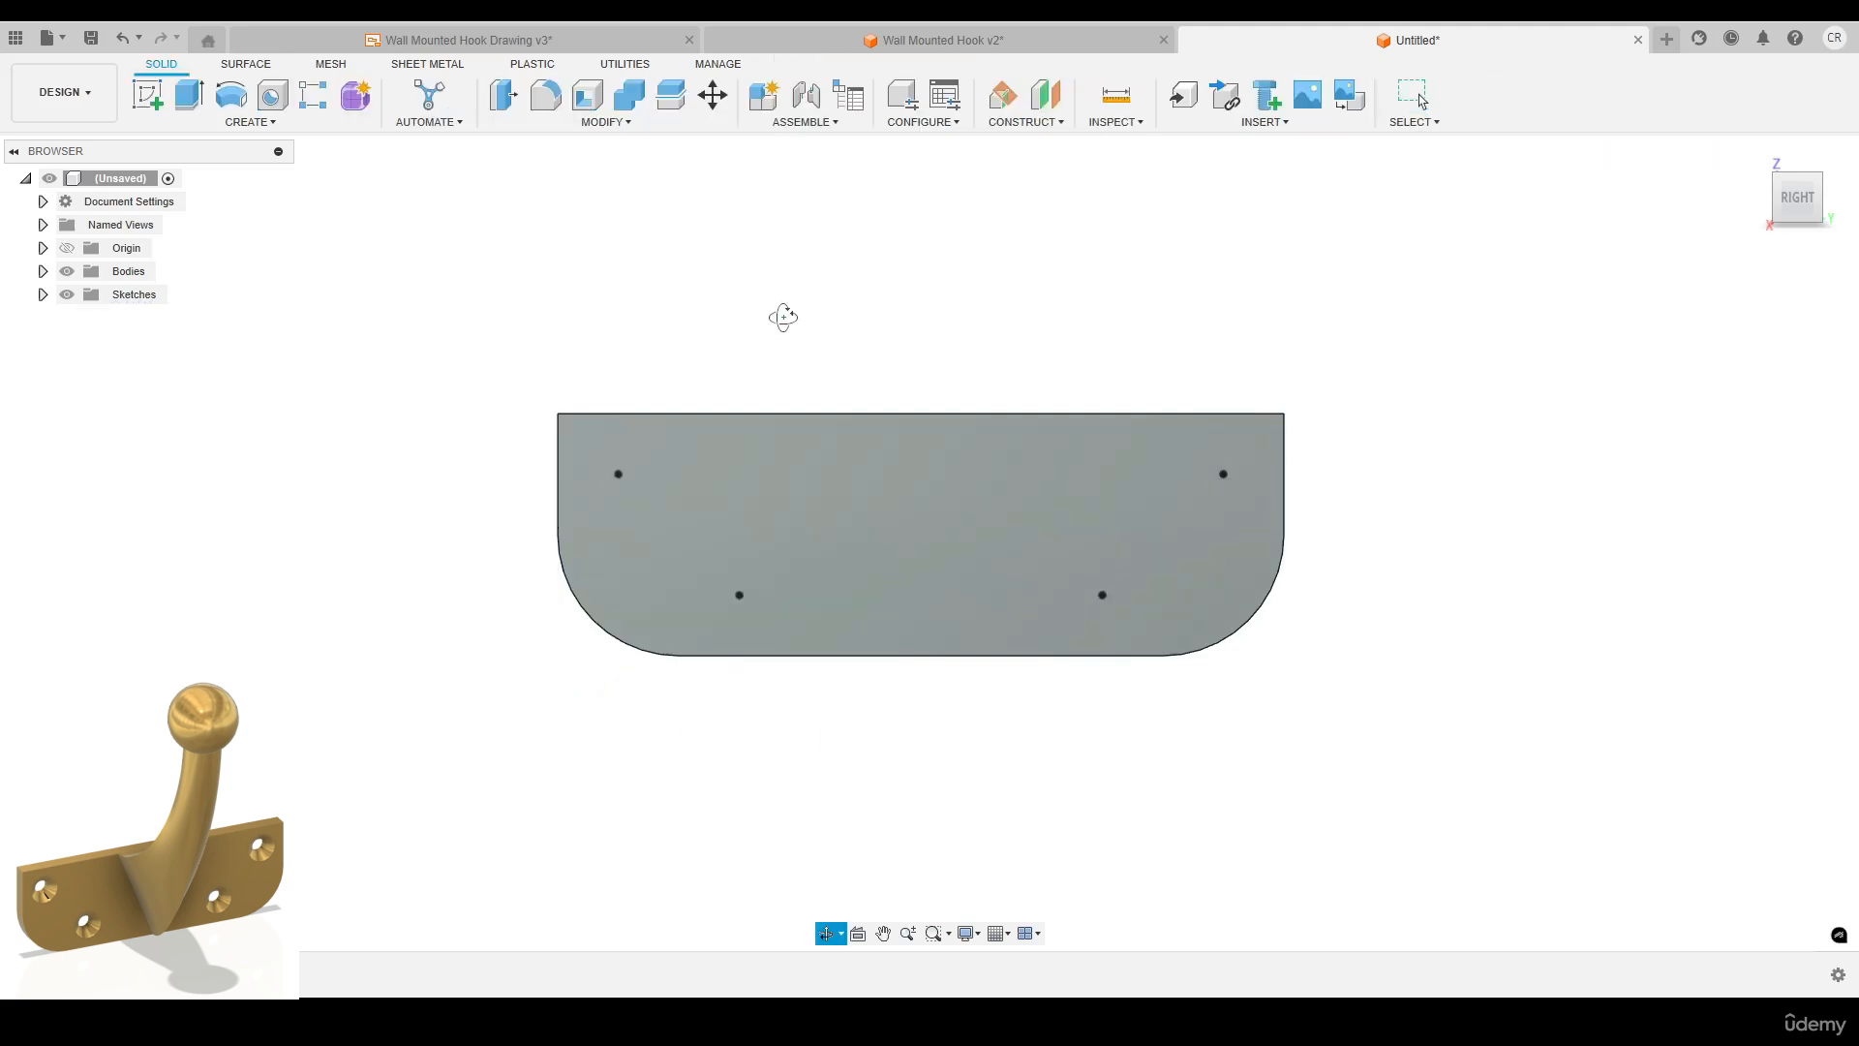
# Start a Hole feature placed from sketch points and select all four points on the plate.
pyautogui.click(272, 95)
pyautogui.click(1653, 294)
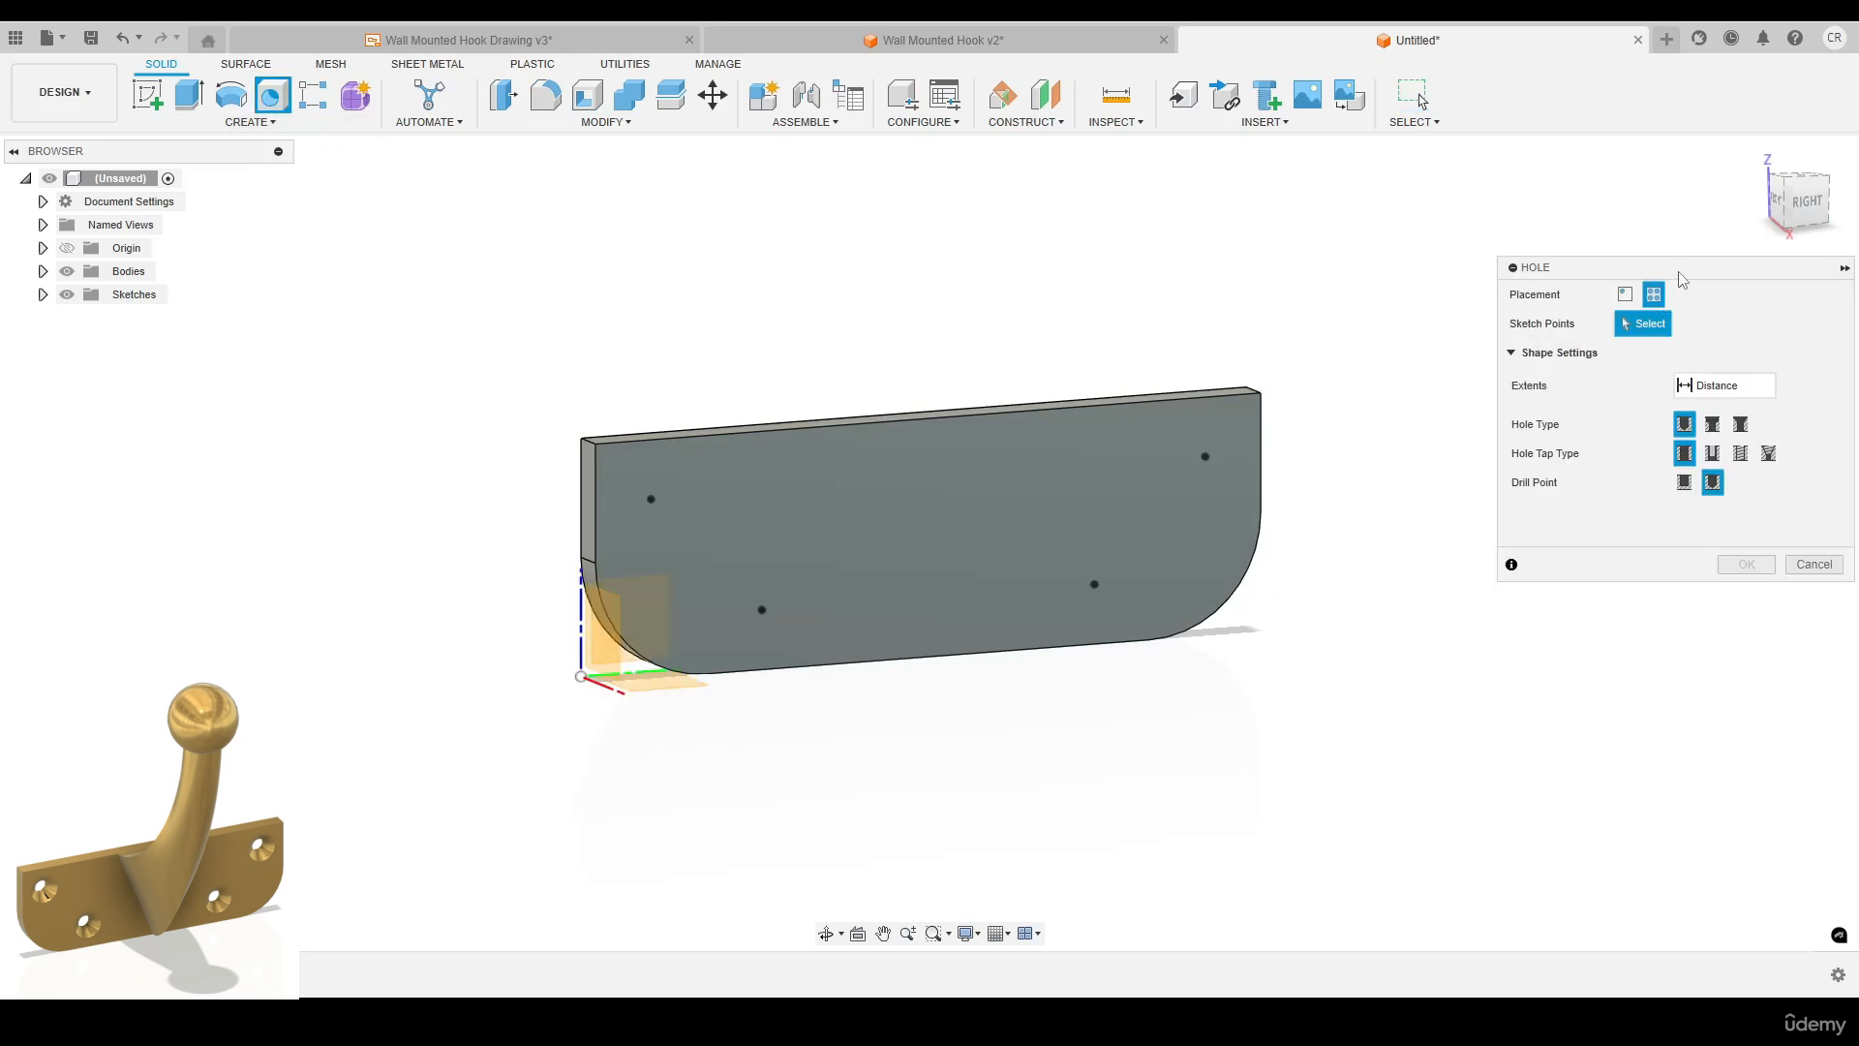
pyautogui.moveTo(1681, 270); pyautogui.dragTo(1473, 183)
pyautogui.click(650, 499)
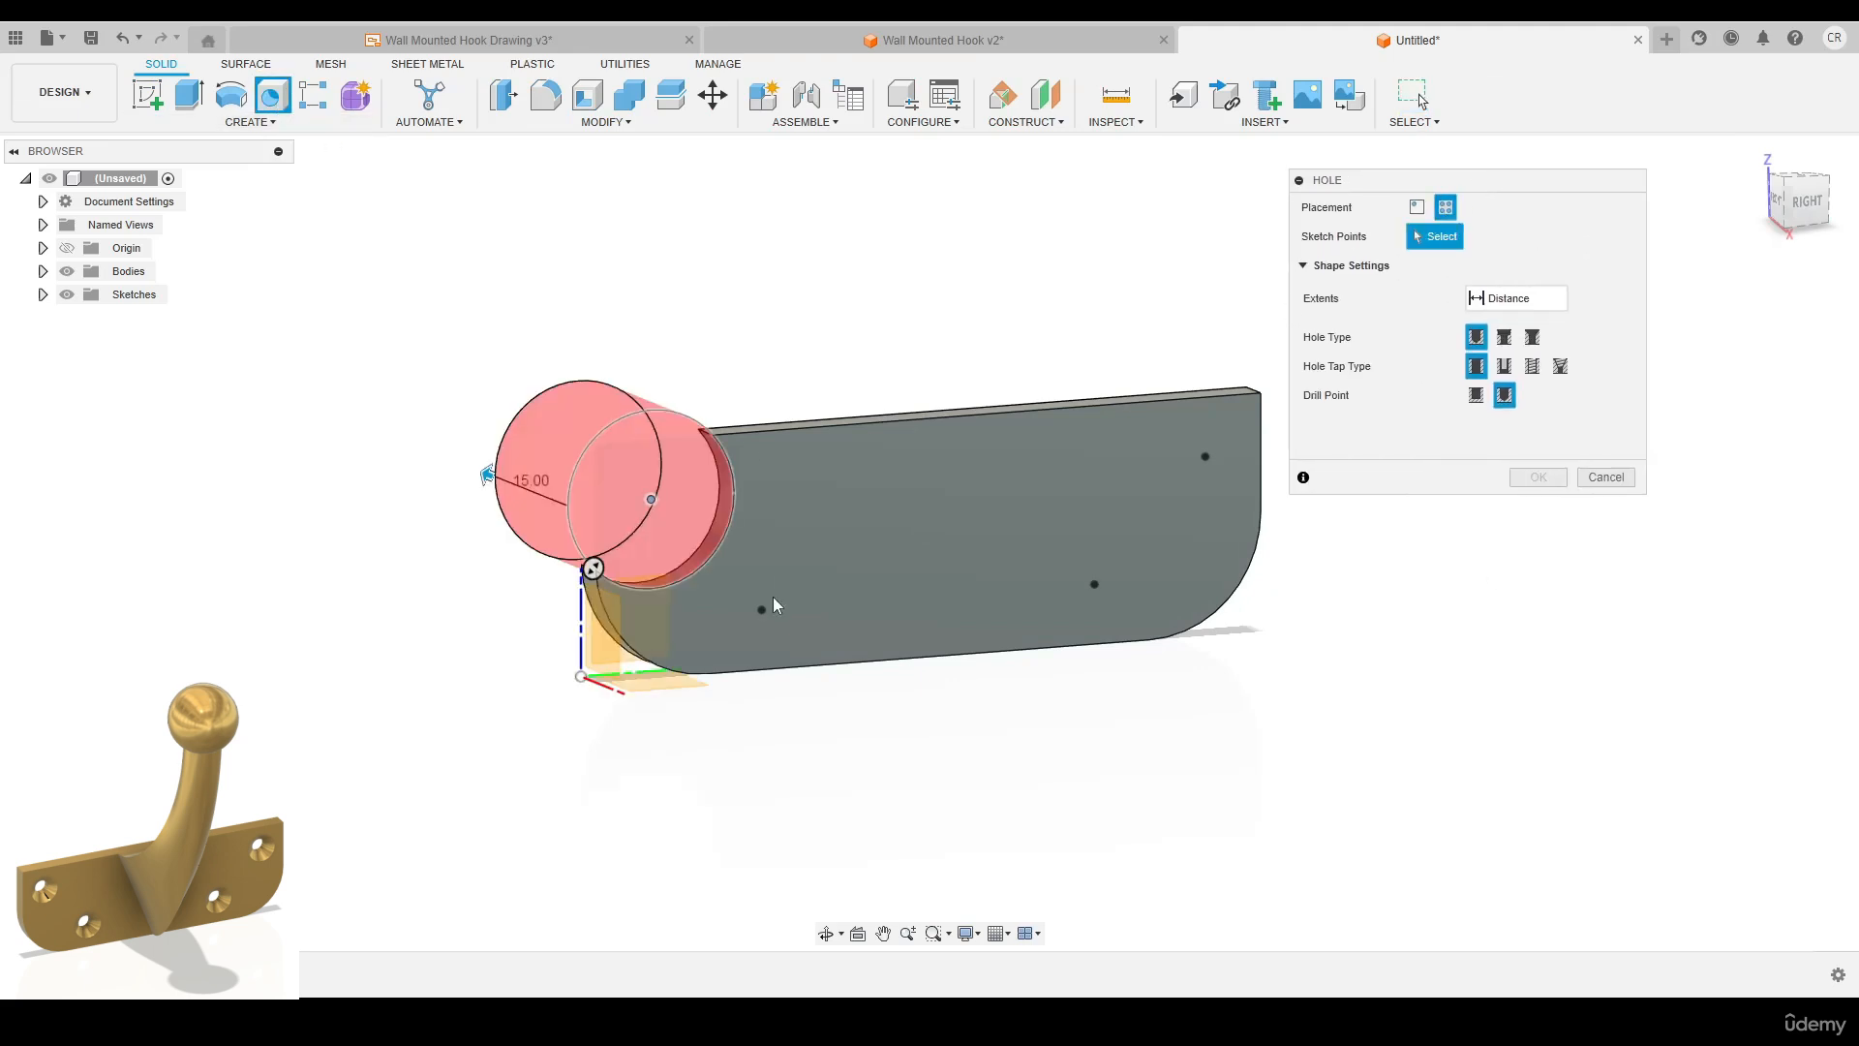
pyautogui.click(761, 609)
pyautogui.click(1094, 584)
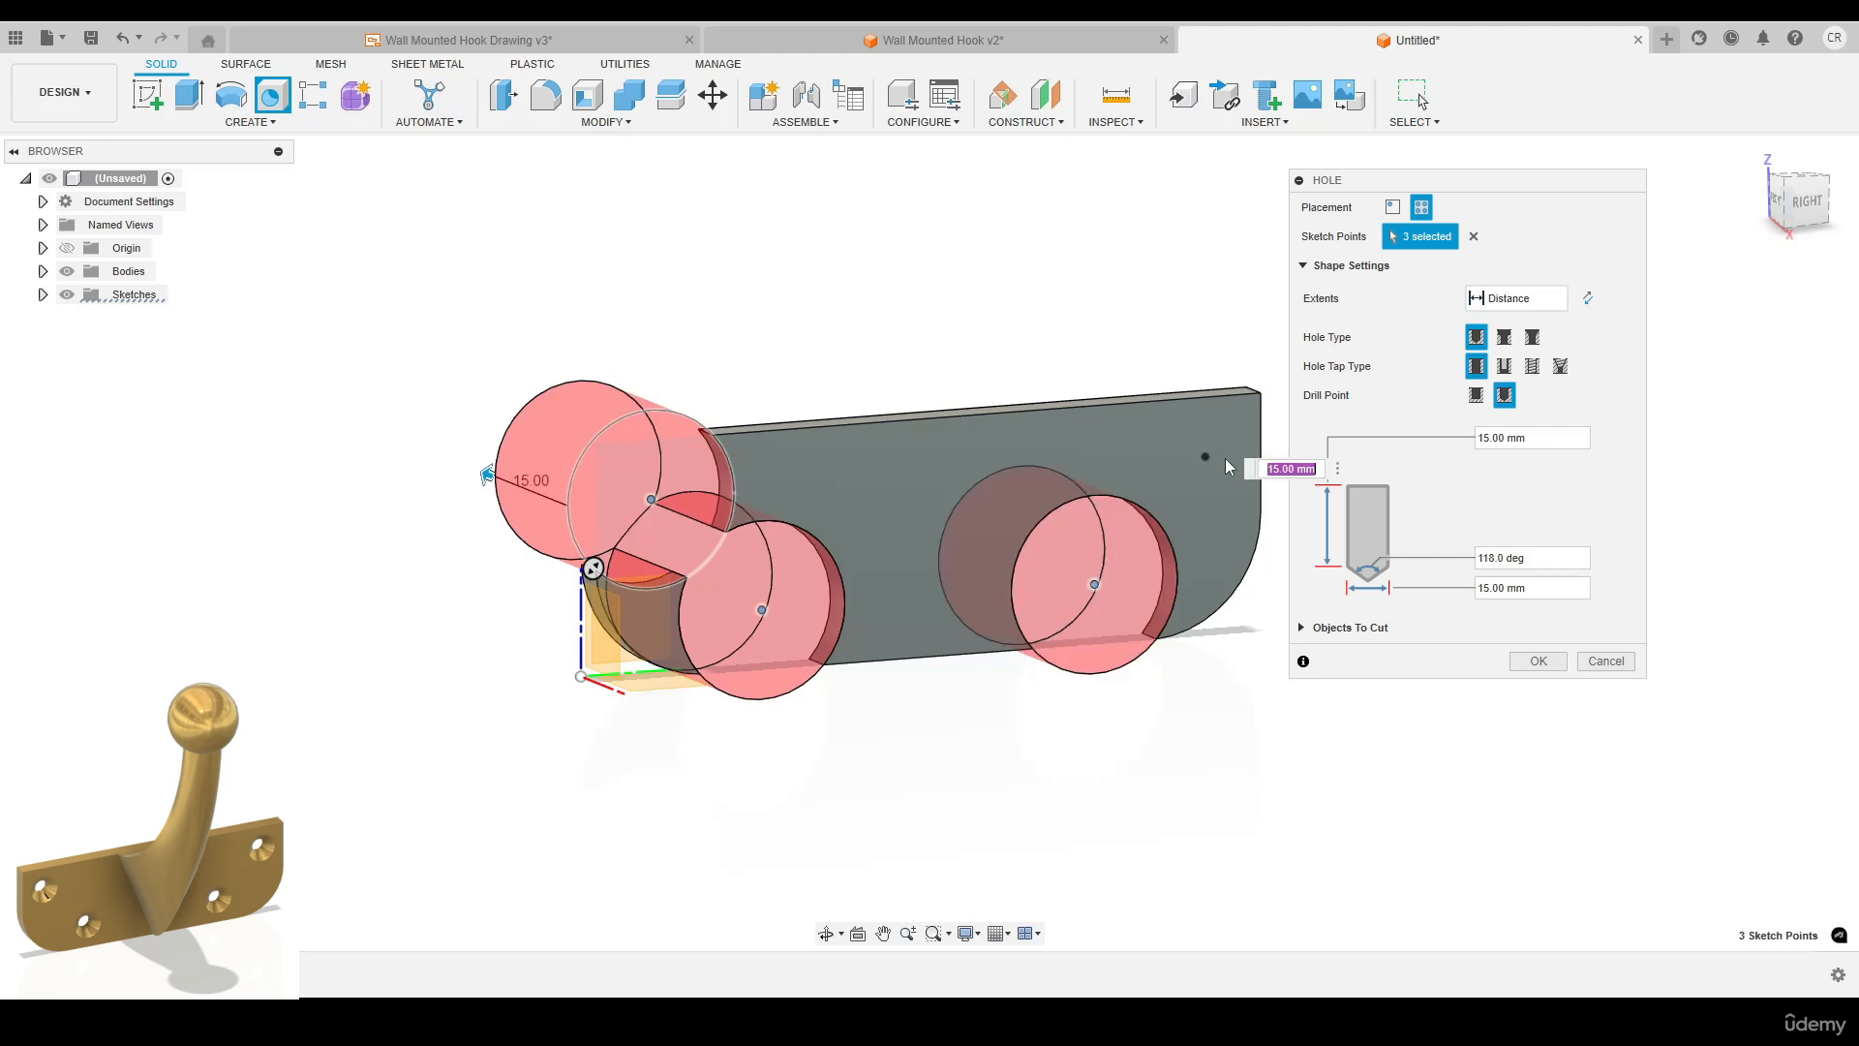
pyautogui.click(1205, 456)
# Set the hole extents to All and the hole type to Countersink.
pyautogui.keyDown('shift'); pyautogui.moveTo(887, 504); pyautogui.dragTo(1100, 432, button='middle'); pyautogui.keyUp('shift')
pyautogui.click(1502, 300)
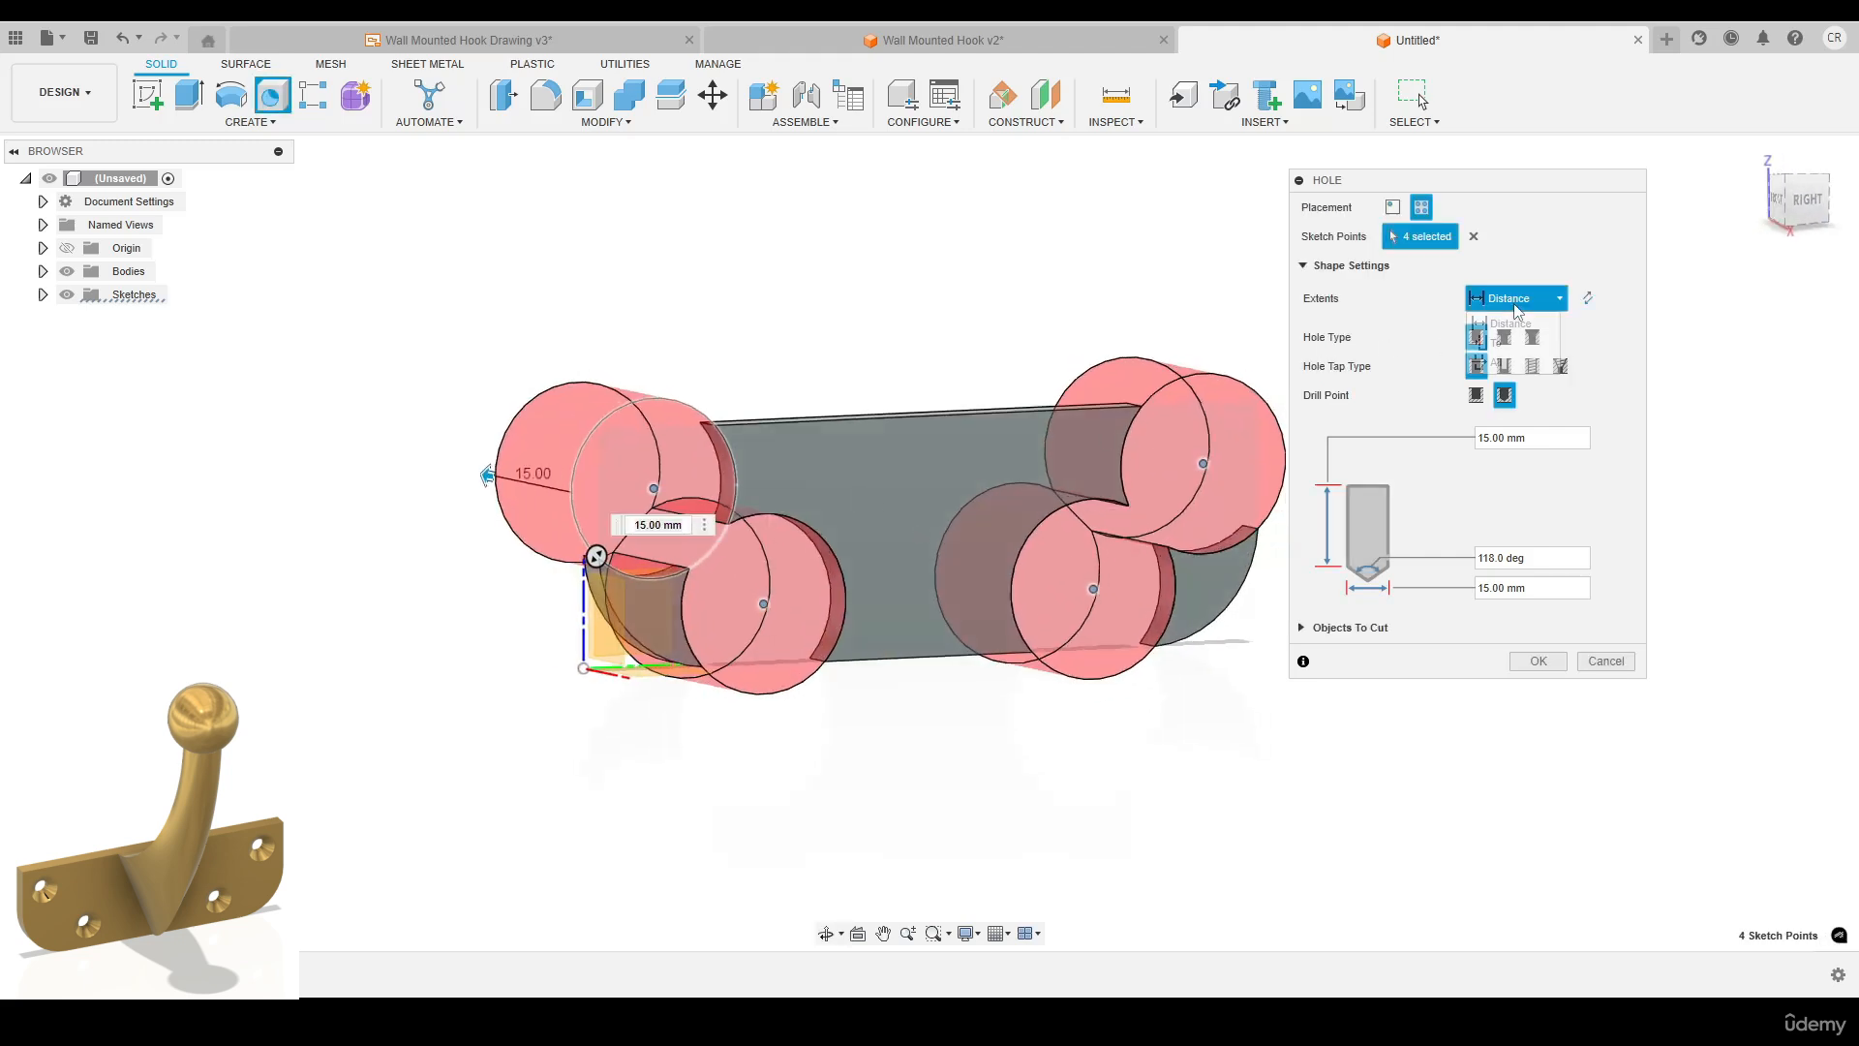
pyautogui.click(1503, 363)
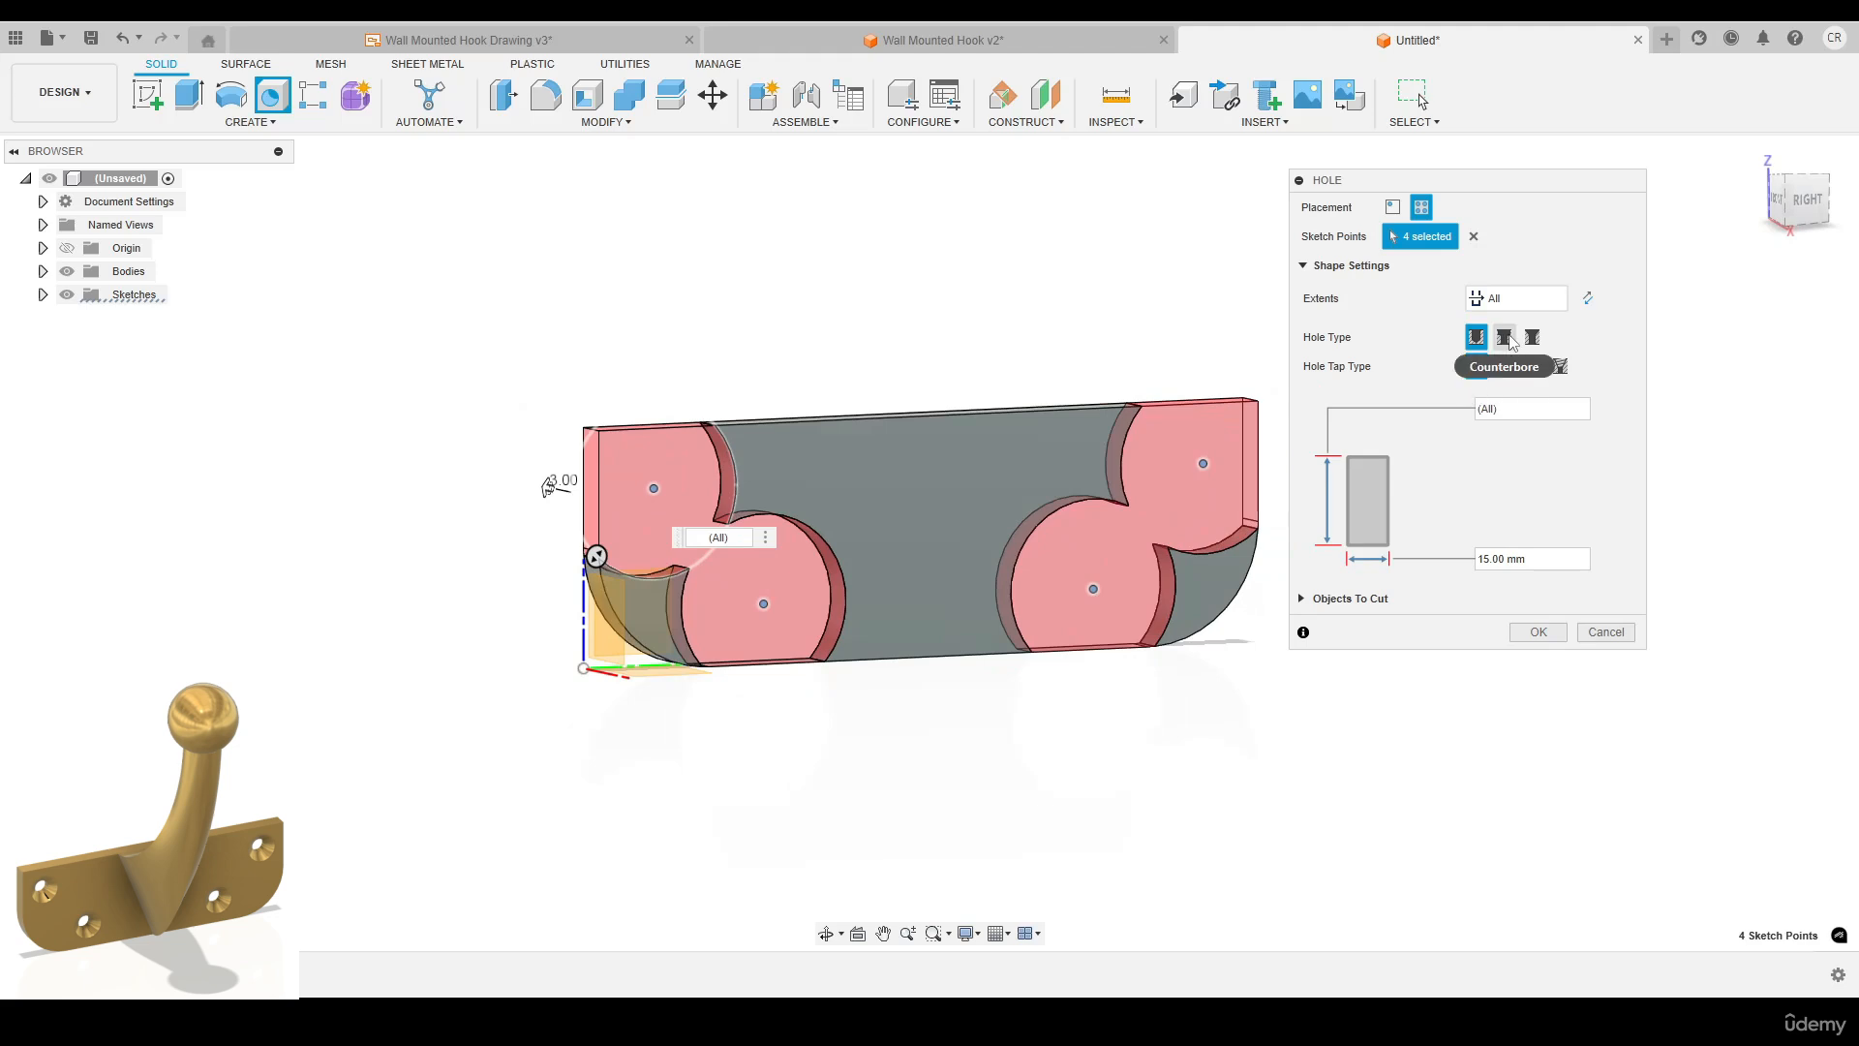
pyautogui.click(1532, 337)
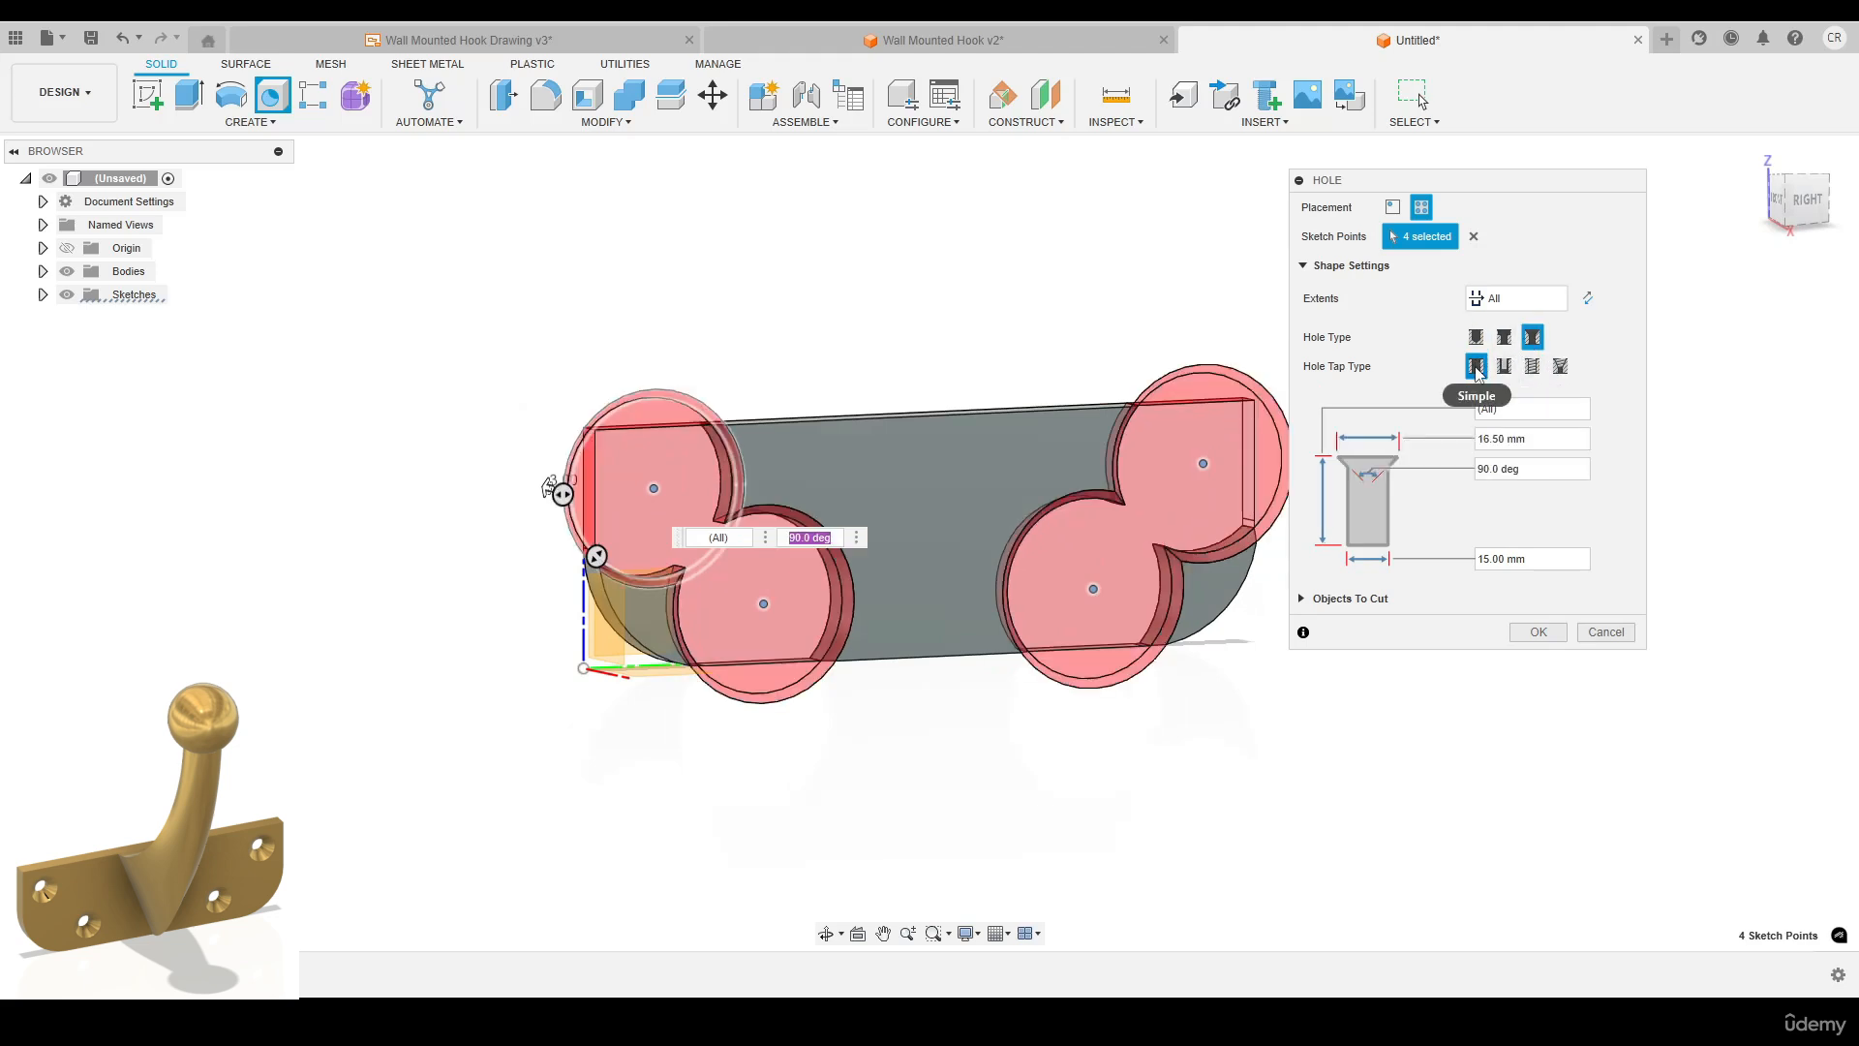
# Set the countersink diameter to 6 mm and the hole diameter to 3 mm, and create the four holes.
pyautogui.click(1492, 438)
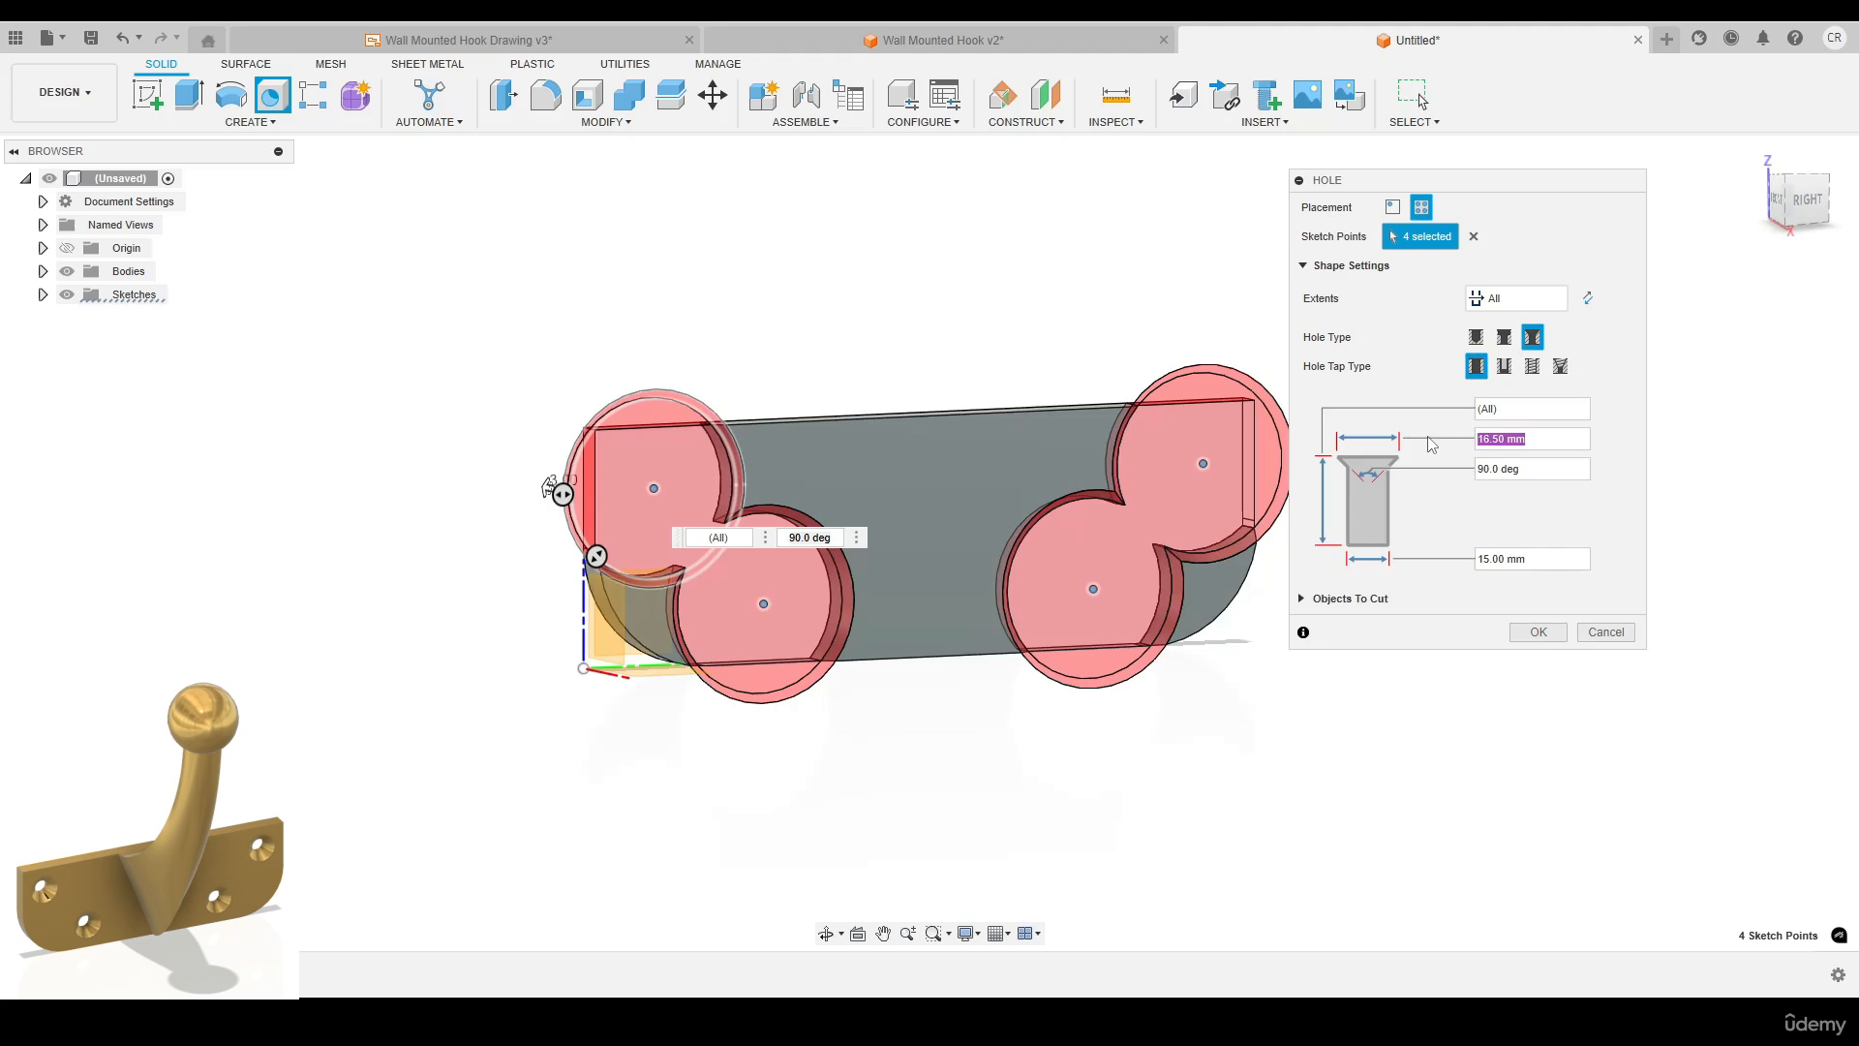
pyautogui.write('6')
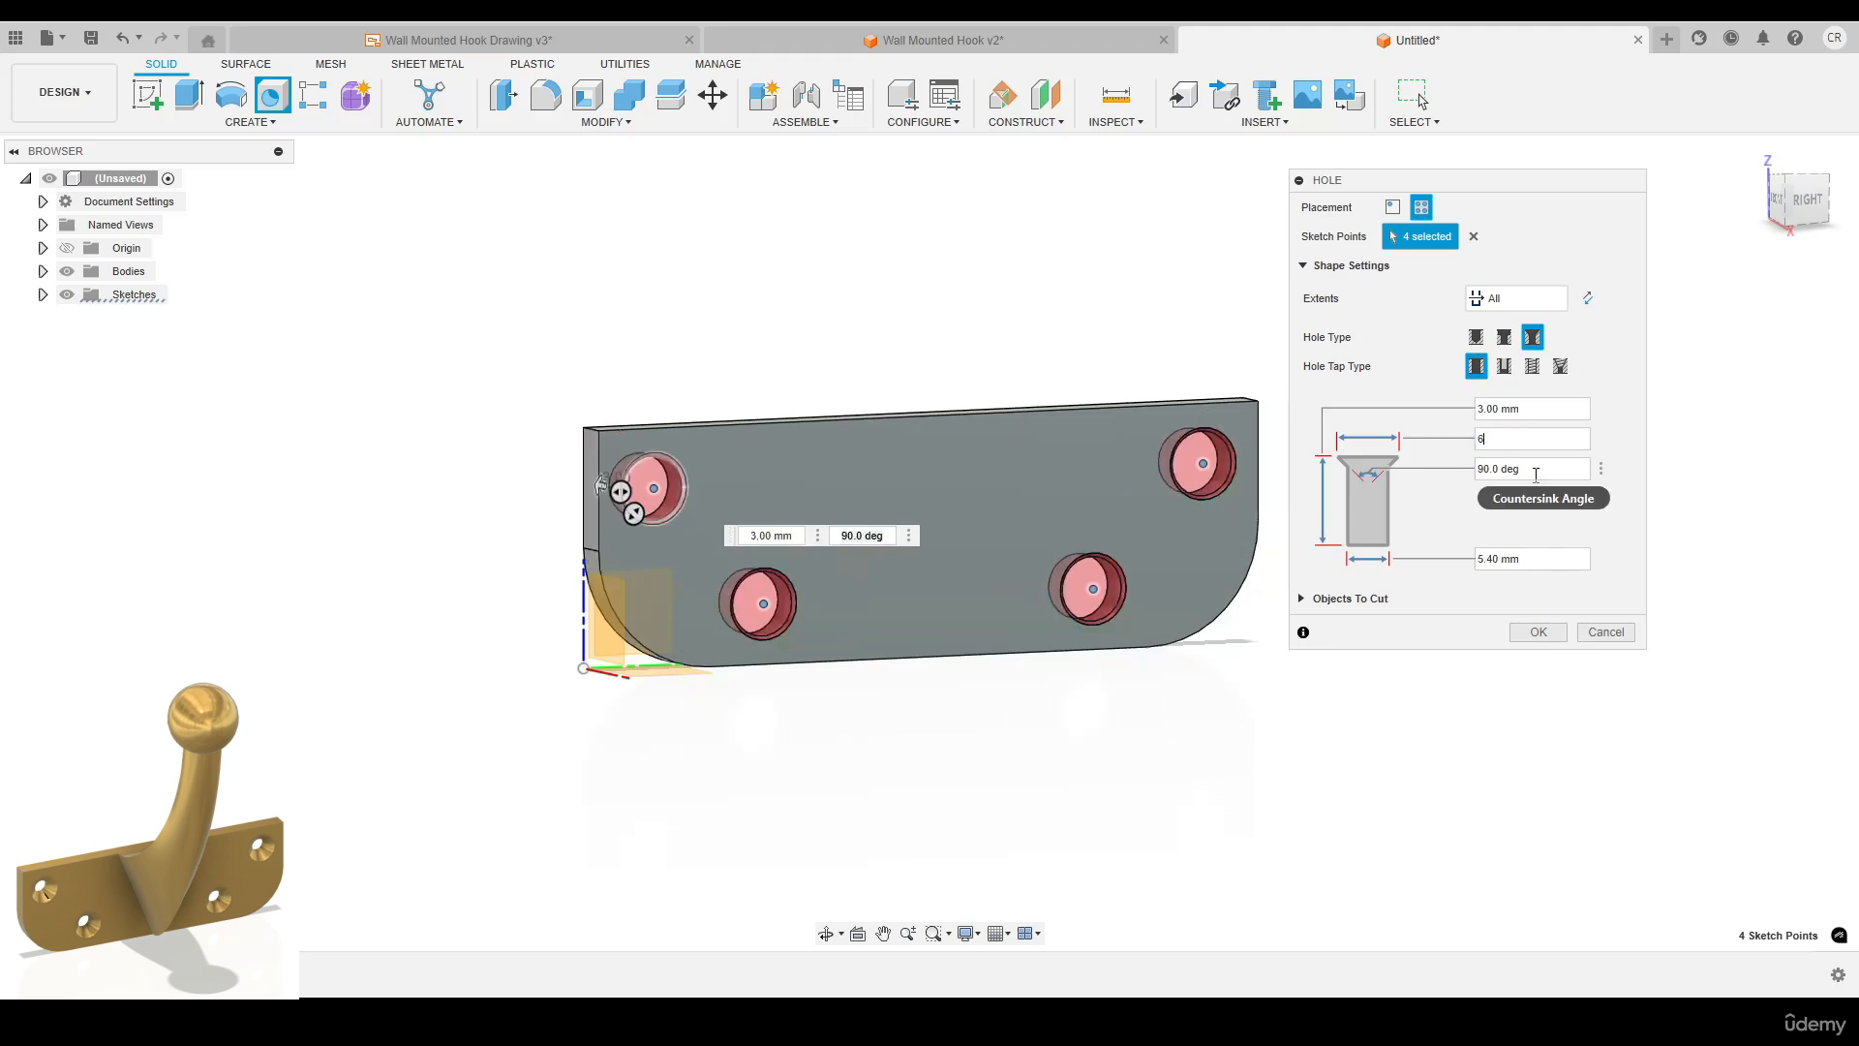
pyautogui.click(1519, 558)
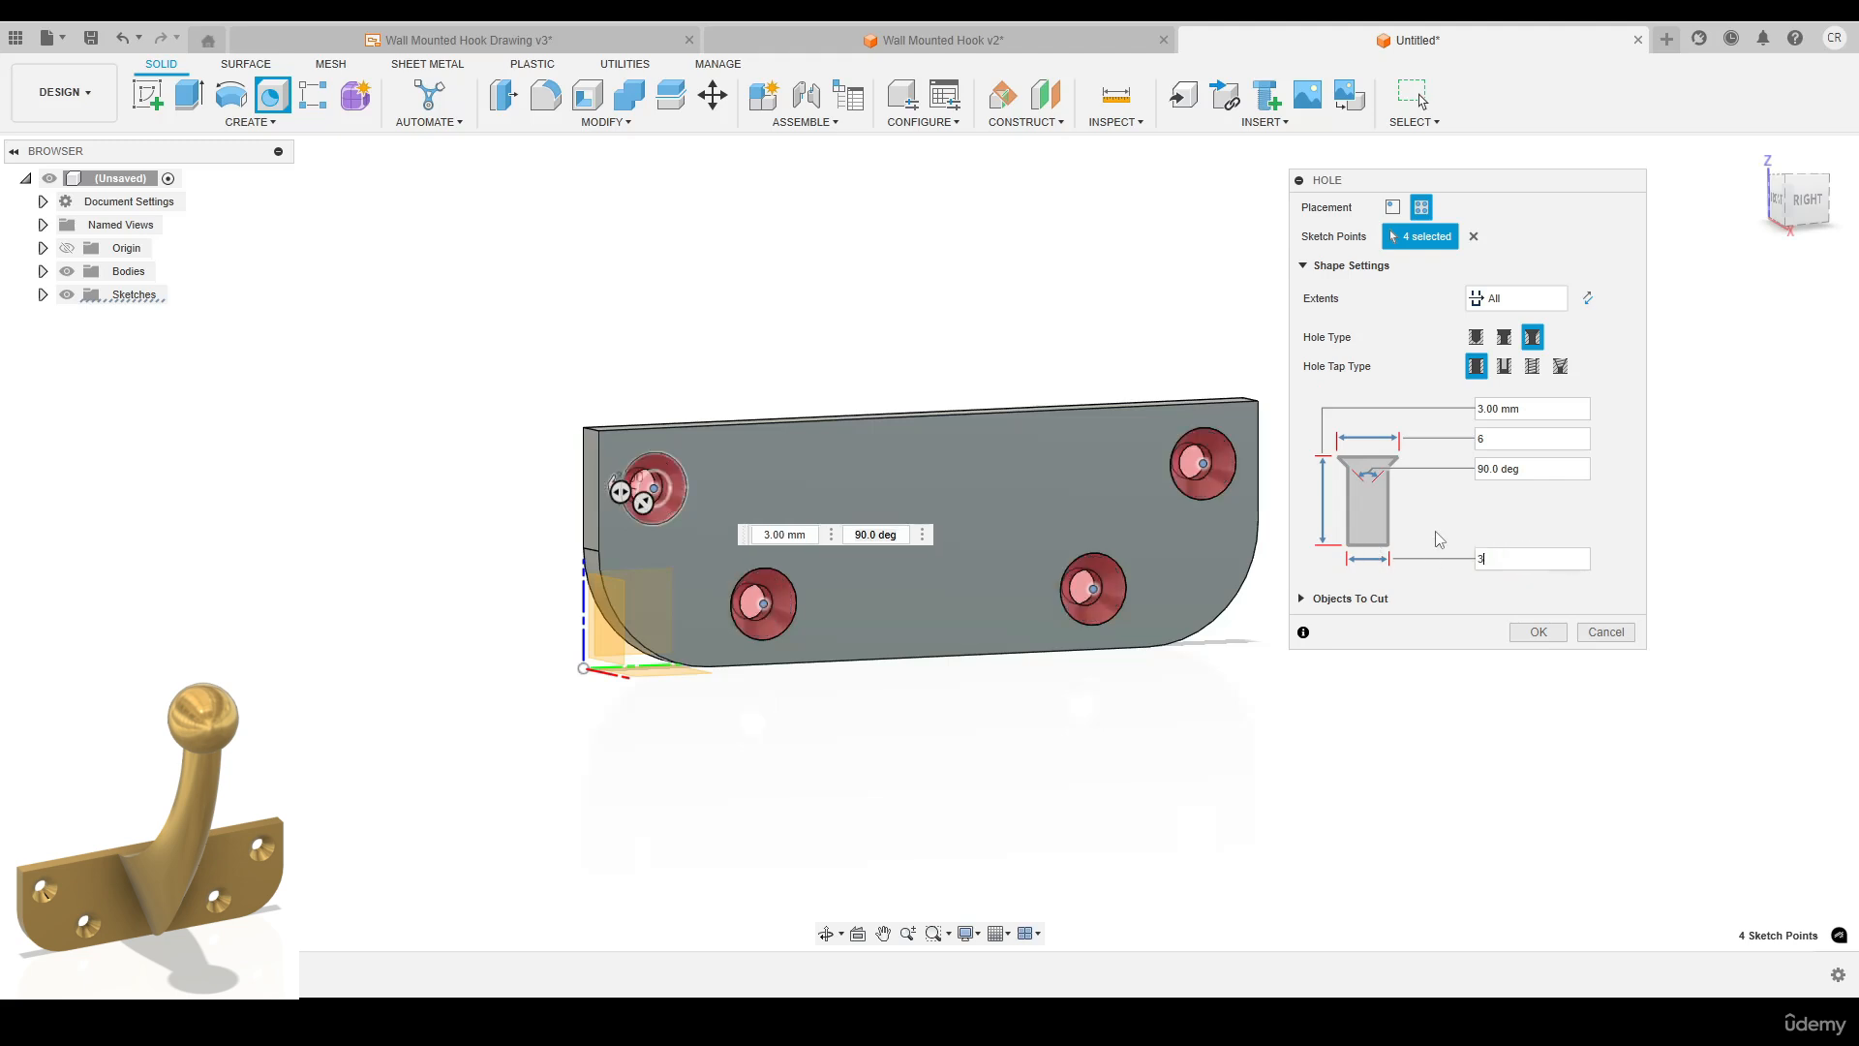
pyautogui.click(1535, 632)
pyautogui.moveTo(1456, 565)
pyautogui.keyDown('shift'); pyautogui.mouseDown(button='middle')
pyautogui.moveTo(1382, 514)
pyautogui.moveTo(1485, 585)
pyautogui.mouseUp(button='middle'); pyautogui.keyUp('shift')
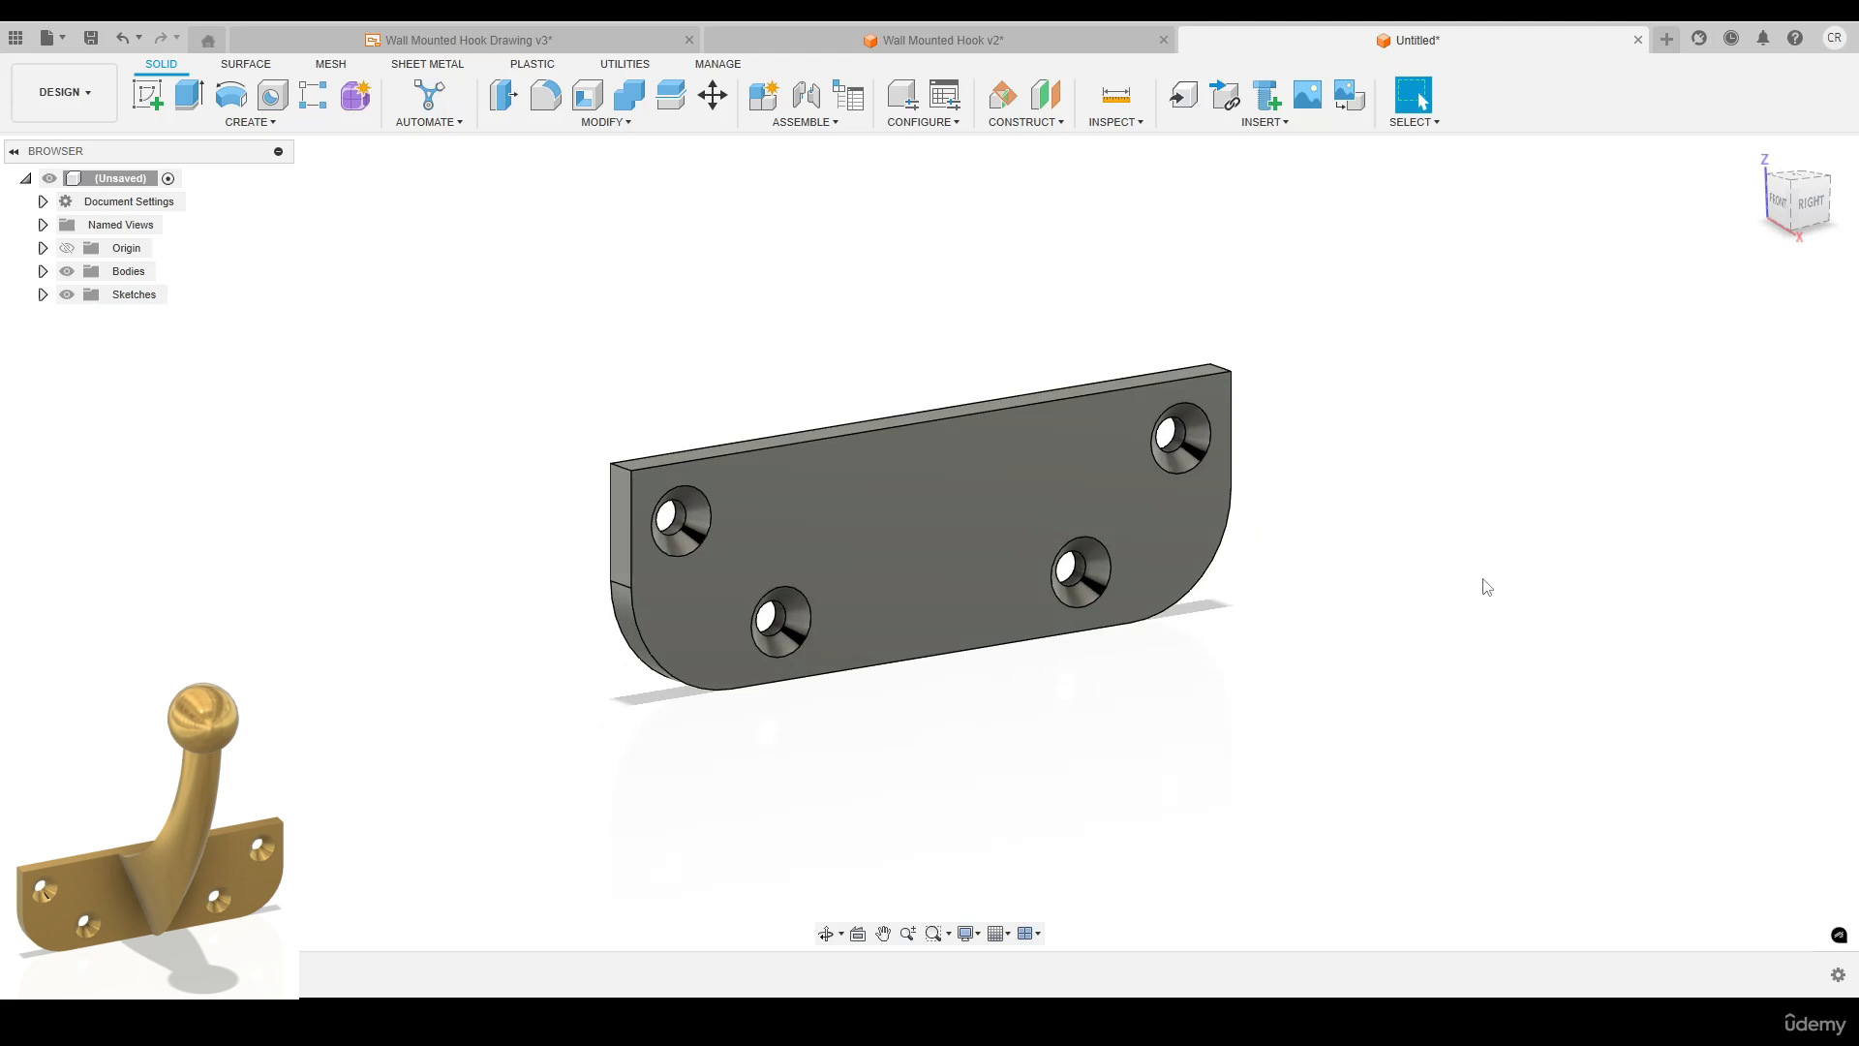
# Construct a midplane between the plate's two short end faces and enlarge its displayed extent beyond the plate's upper edge and front.
pyautogui.keyDown('shift'); pyautogui.moveTo(1425, 483); pyautogui.dragTo(1207, 568, button='middle'); pyautogui.keyUp('shift')
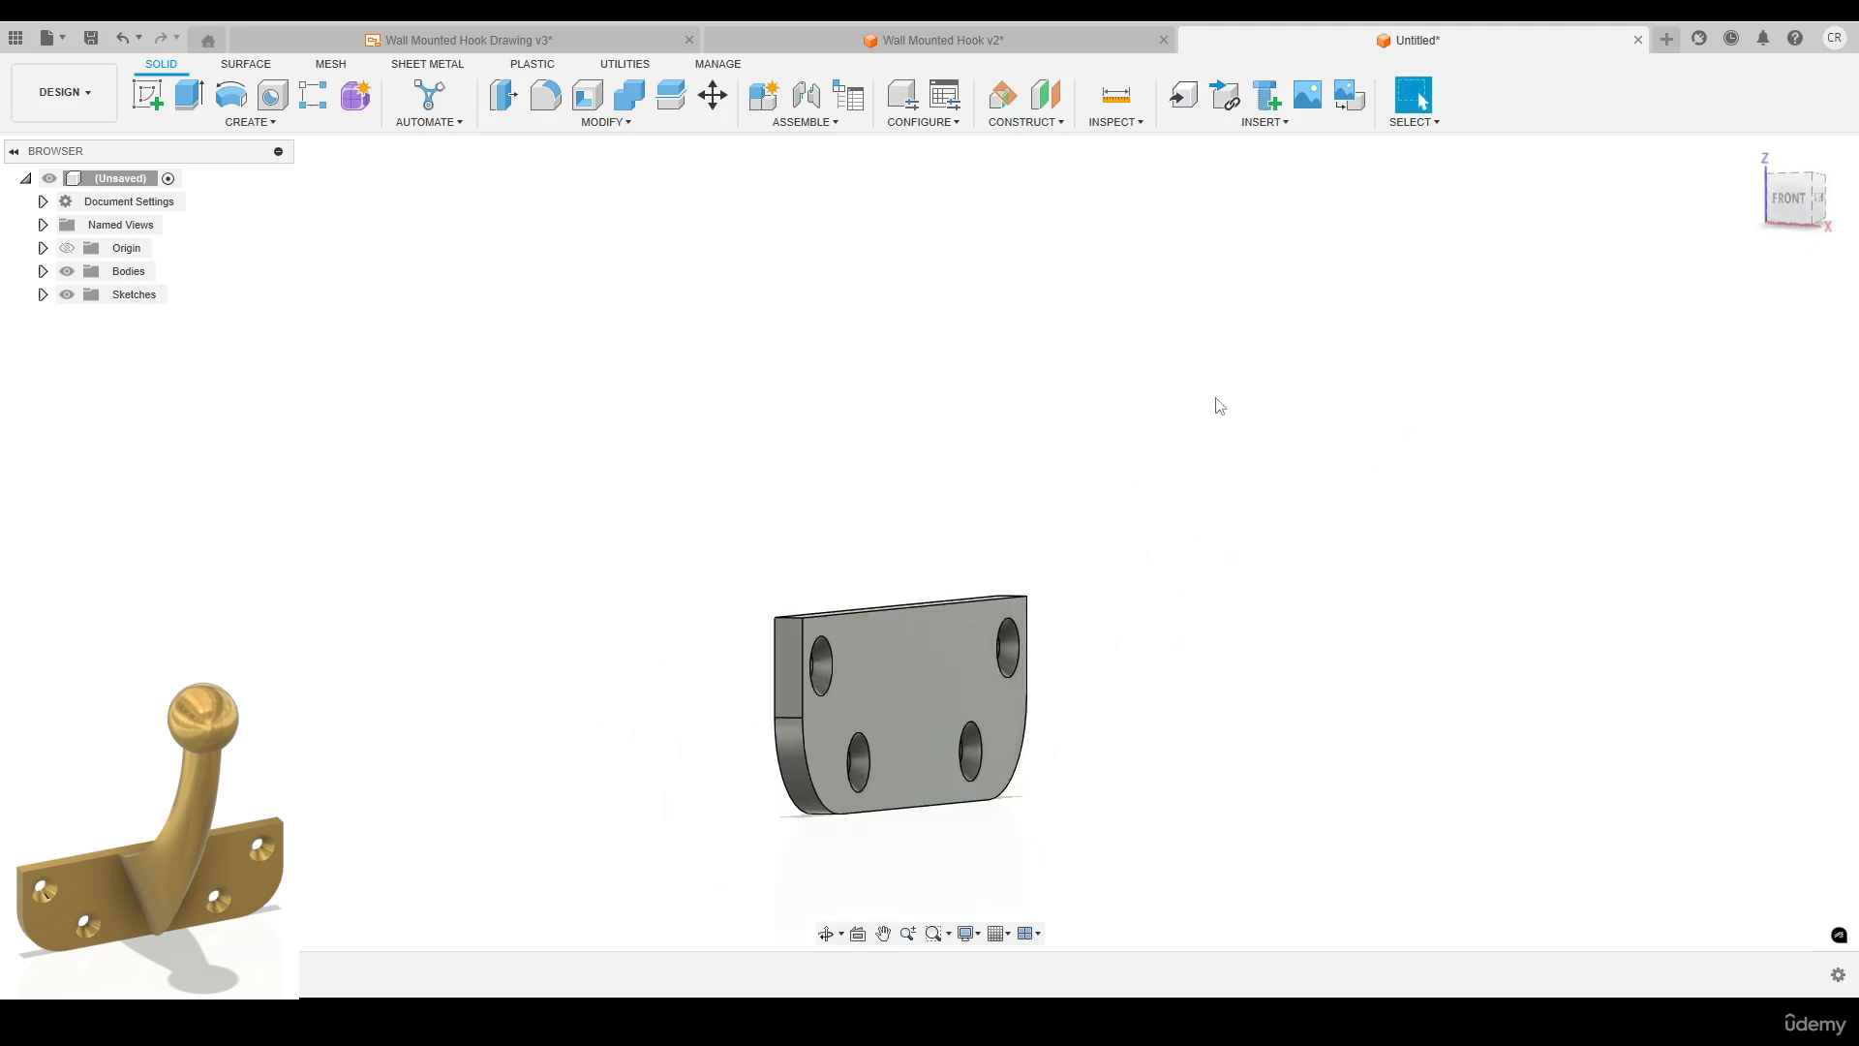
pyautogui.moveTo(1220, 405)
pyautogui.keyDown('shift'); pyautogui.mouseDown(button='middle')
pyautogui.moveTo(1191, 410)
pyautogui.moveTo(1219, 390)
pyautogui.mouseUp(button='middle'); pyautogui.keyUp('shift')
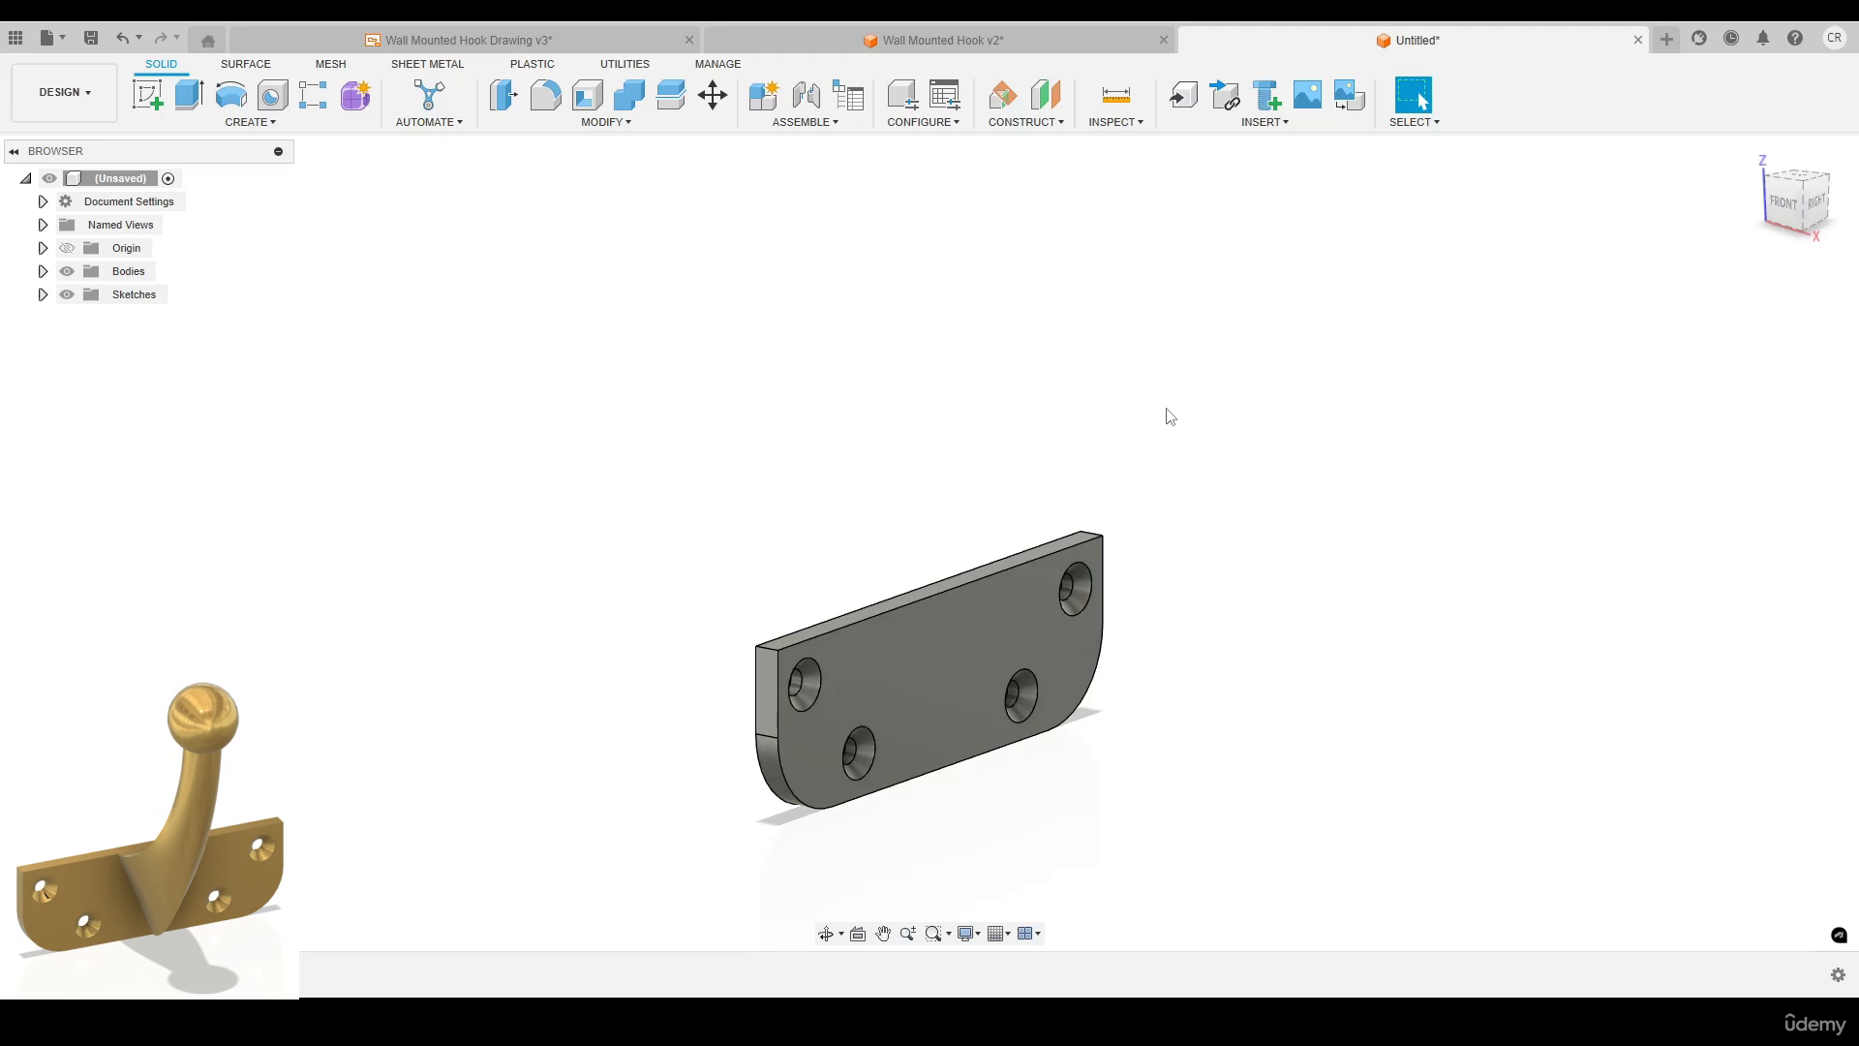
pyautogui.click(1027, 122)
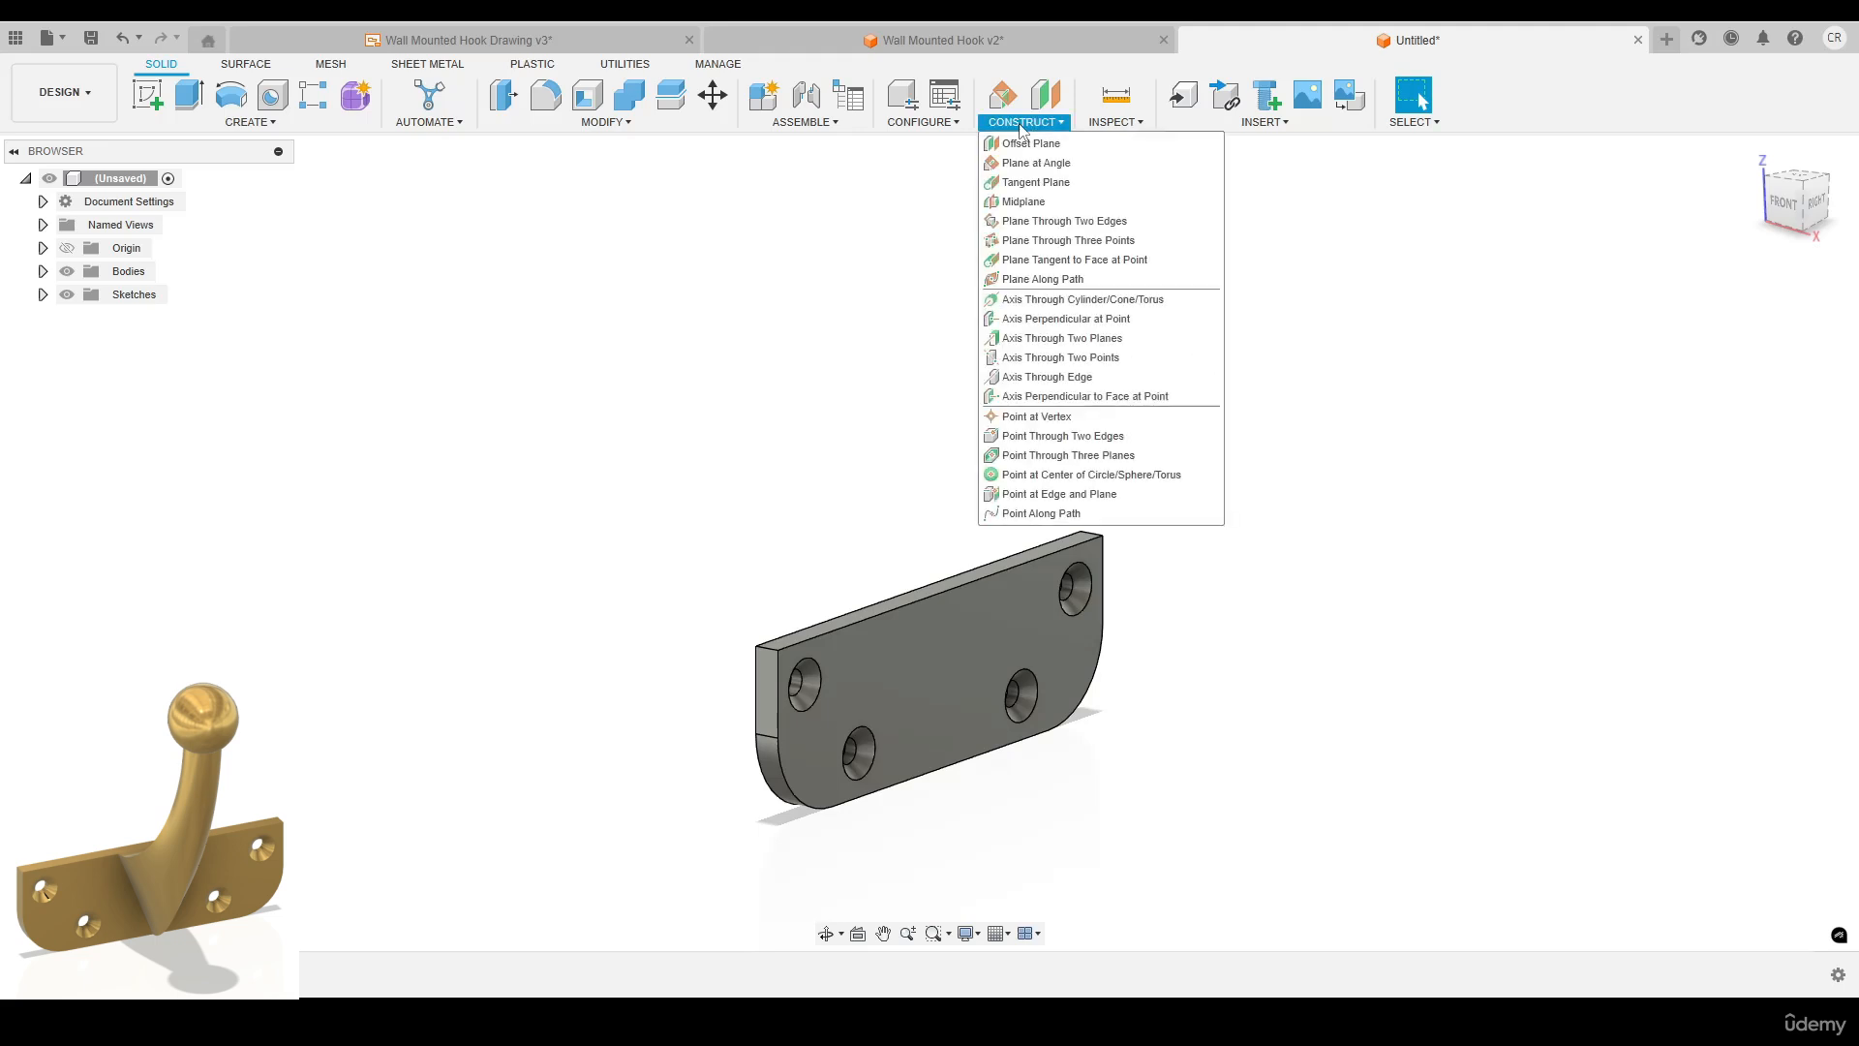
pyautogui.click(1036, 203)
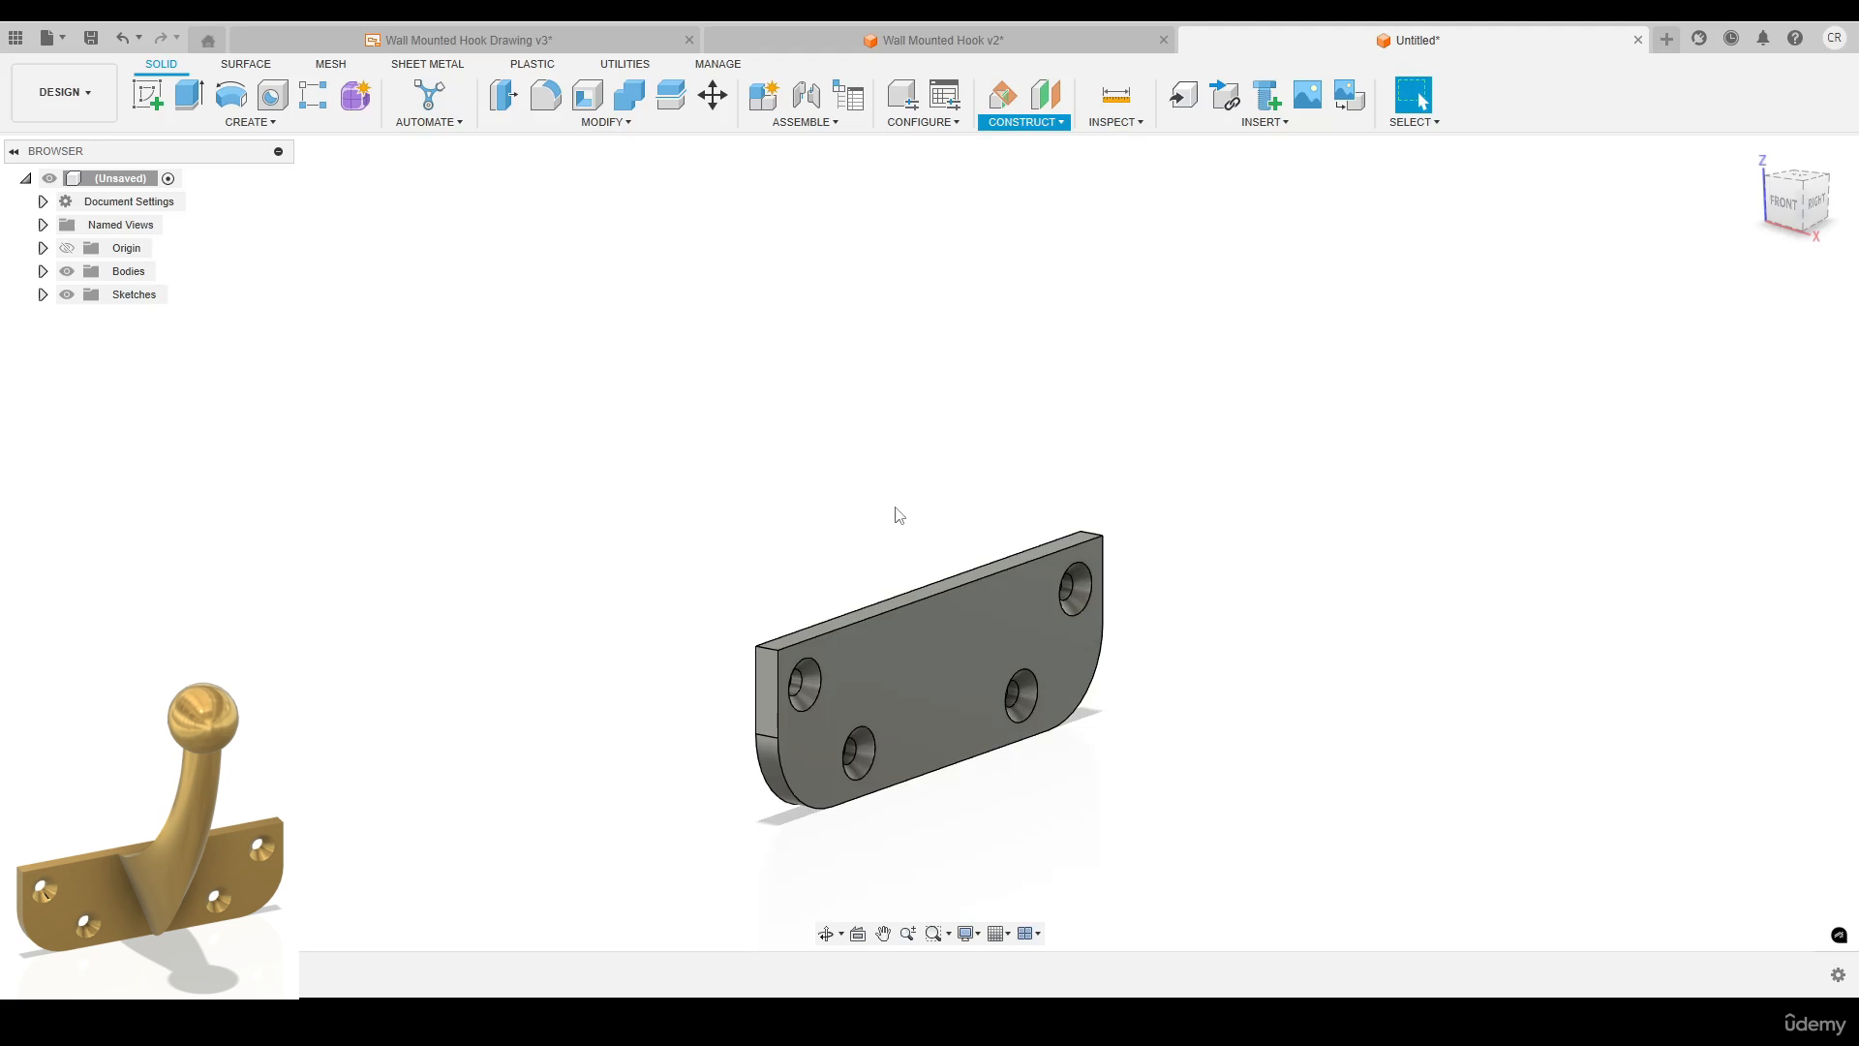
pyautogui.click(768, 693)
pyautogui.keyDown('shift'); pyautogui.moveTo(768, 692); pyautogui.dragTo(1138, 727, button='middle'); pyautogui.keyUp('shift')
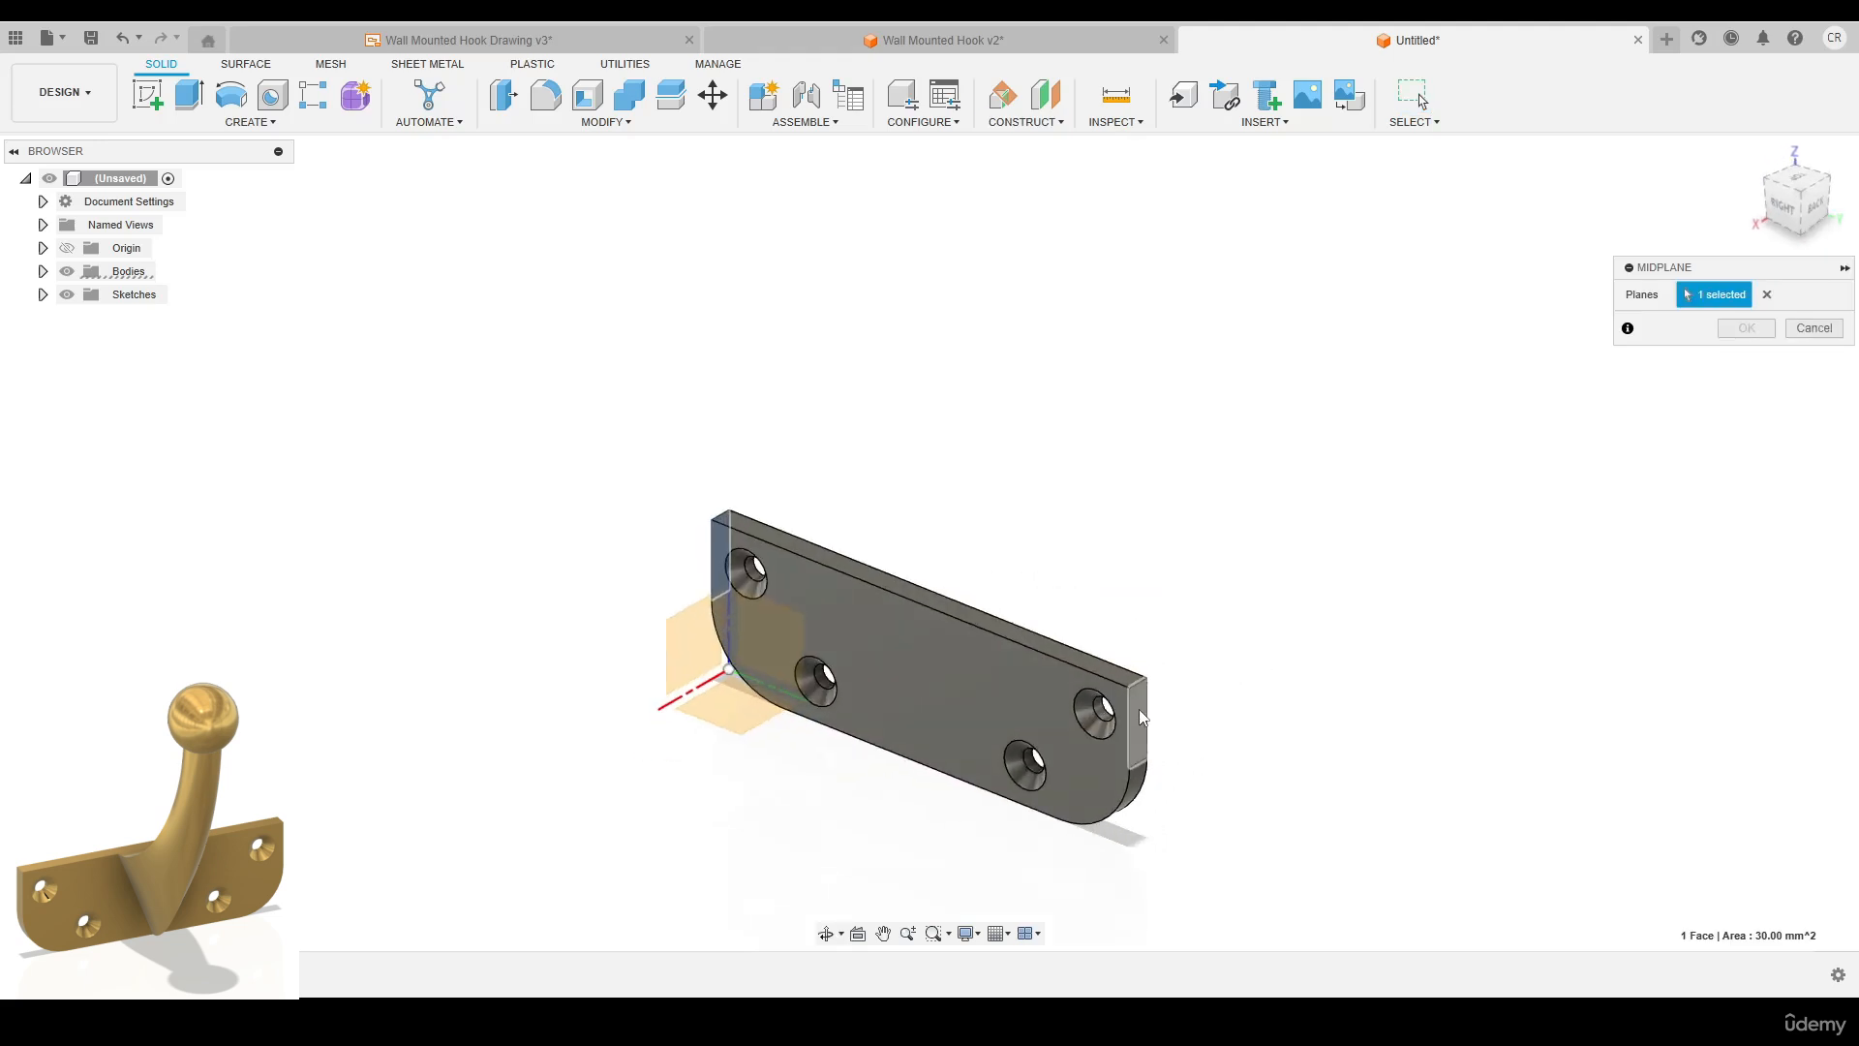
pyautogui.click(1142, 717)
pyautogui.keyDown('shift'); pyautogui.moveTo(1075, 548); pyautogui.dragTo(1261, 514, button='middle'); pyautogui.keyUp('shift')
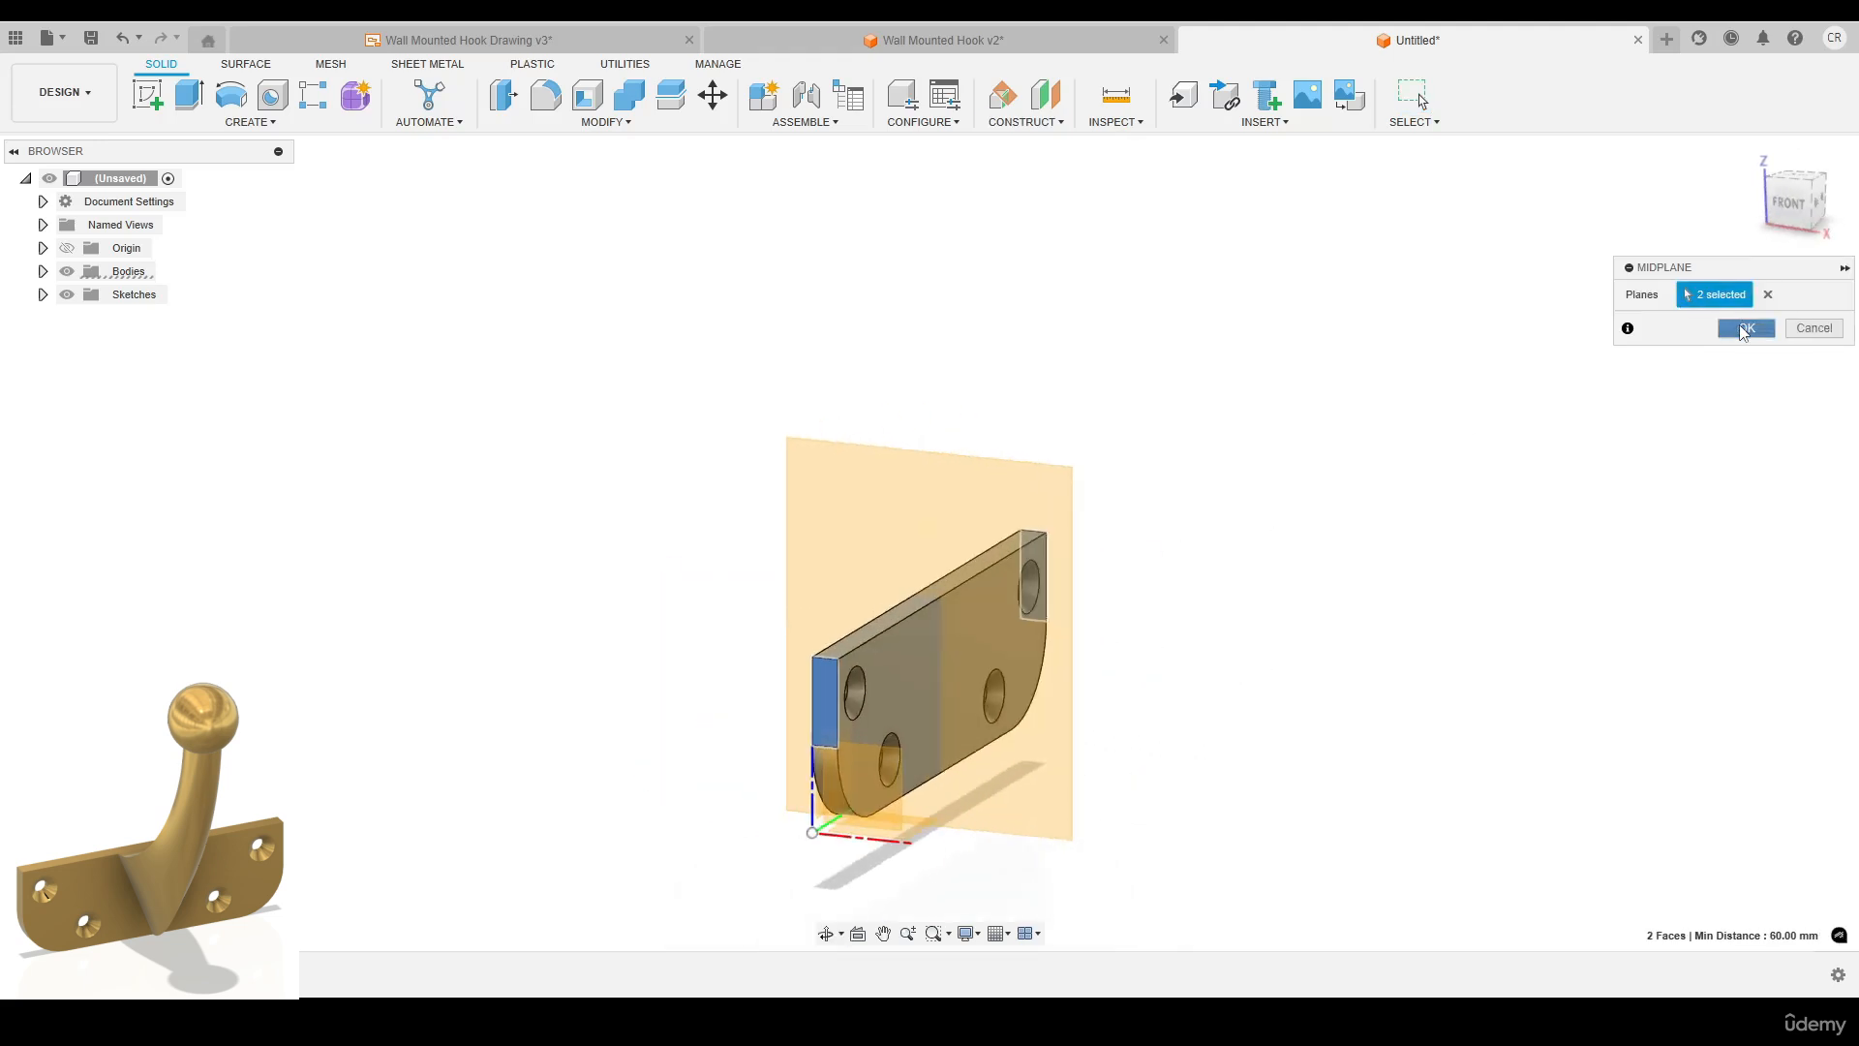
pyautogui.click(1743, 329)
pyautogui.moveTo(1071, 467); pyautogui.dragTo(1361, 208)
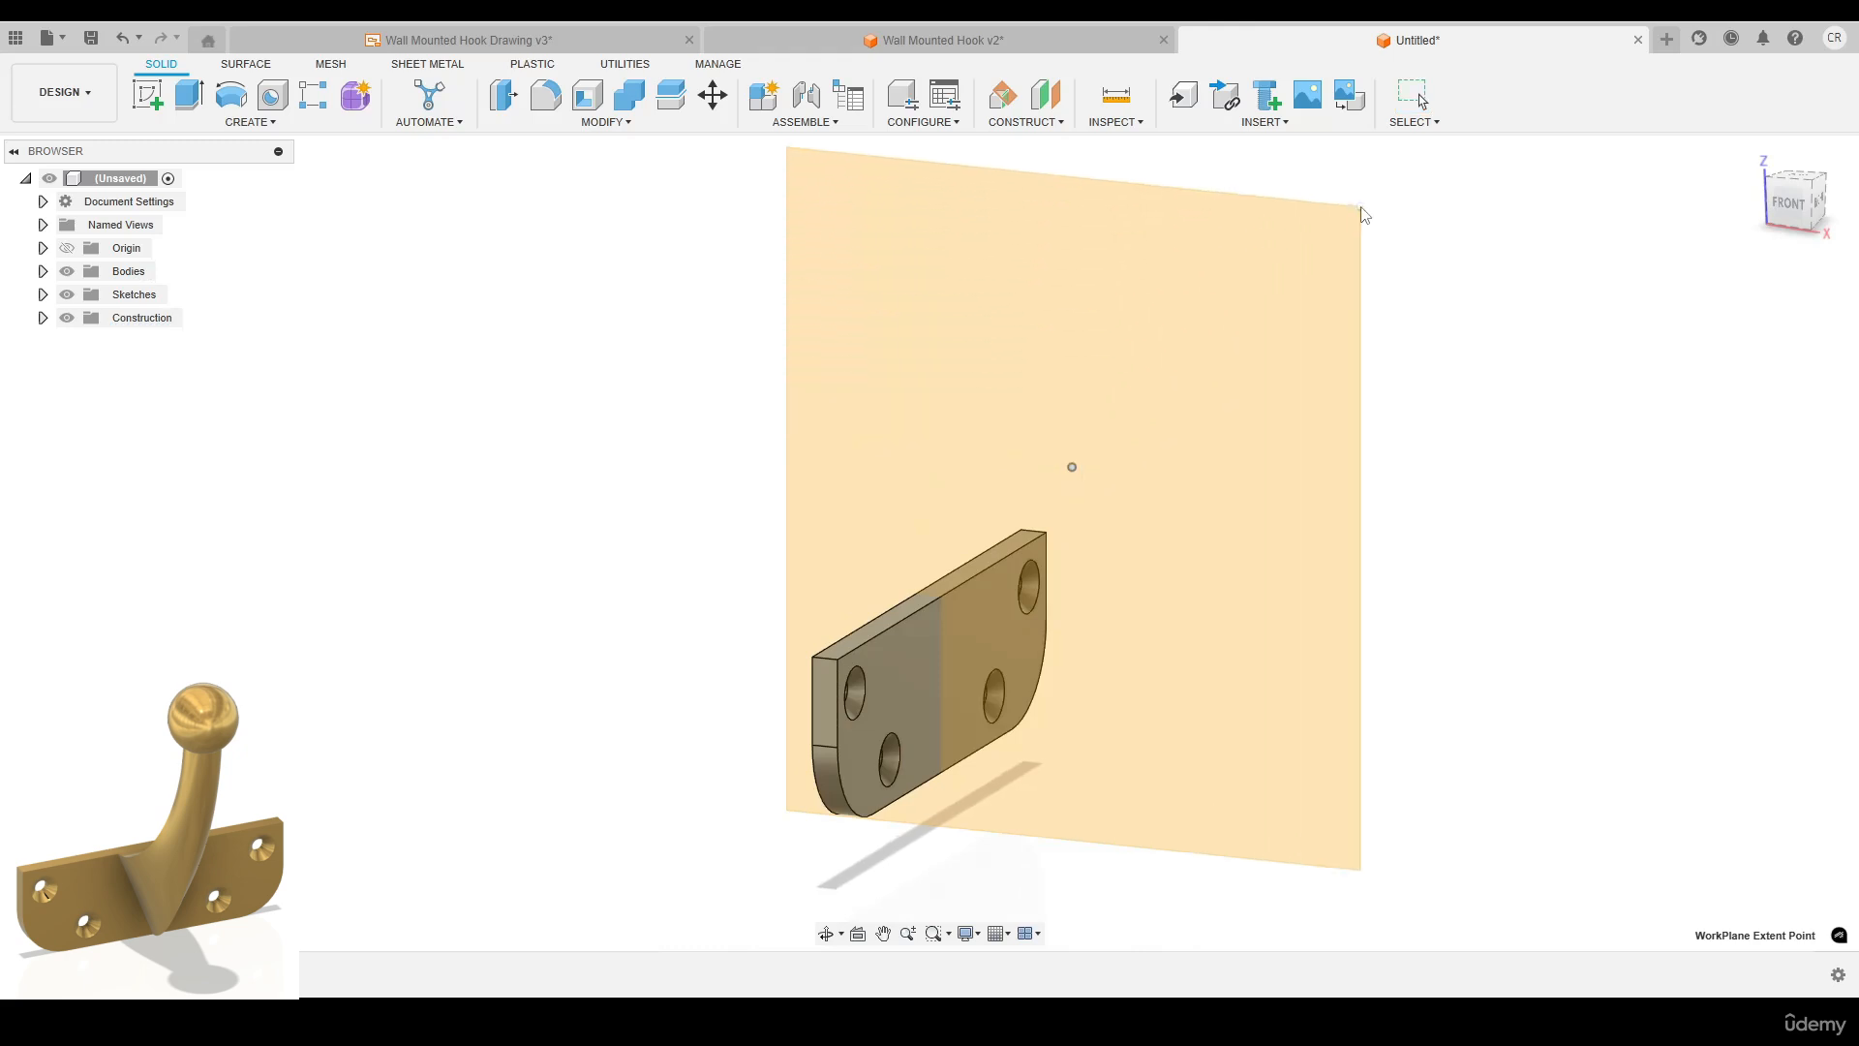
# Sketch a 15 mm diameter circle on the midplane, above and slightly in front of the plate, and select it.
pyautogui.keyDown('shift'); pyautogui.moveTo(1412, 405); pyautogui.dragTo(1452, 390, button='middle'); pyautogui.keyUp('shift')
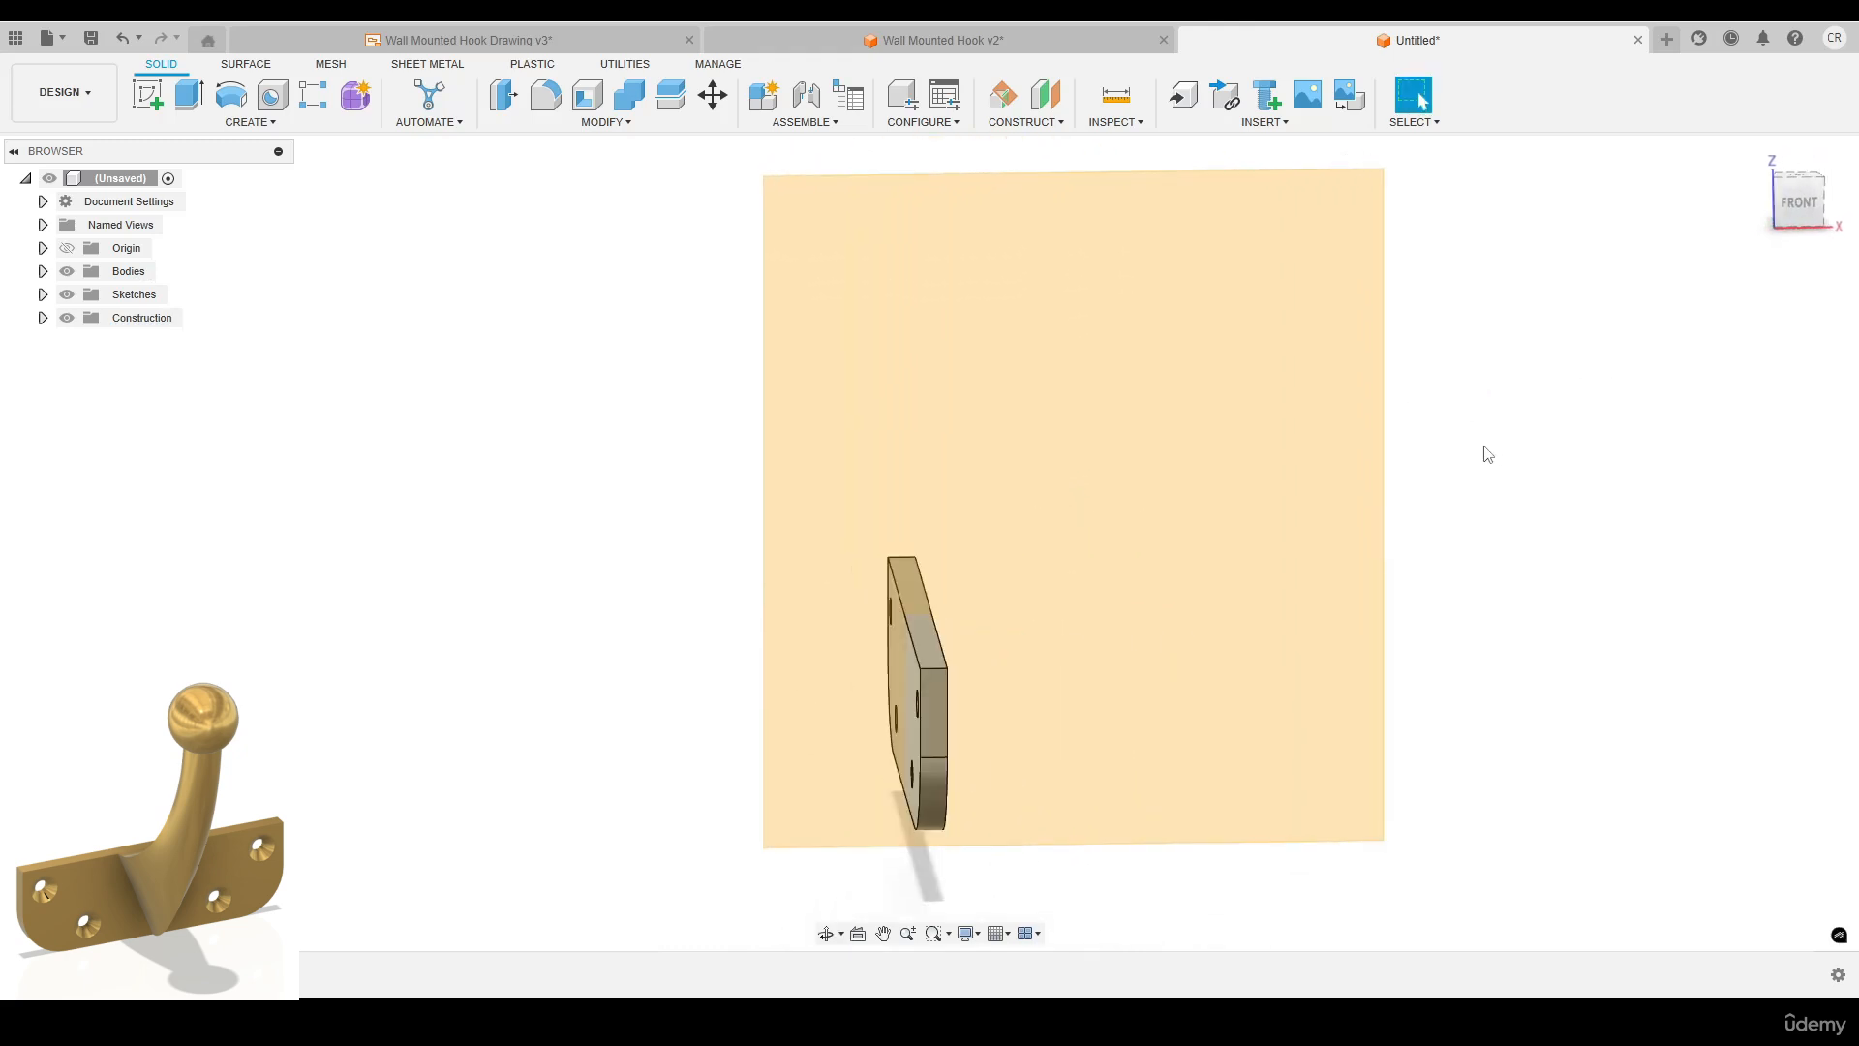
pyautogui.press('c')
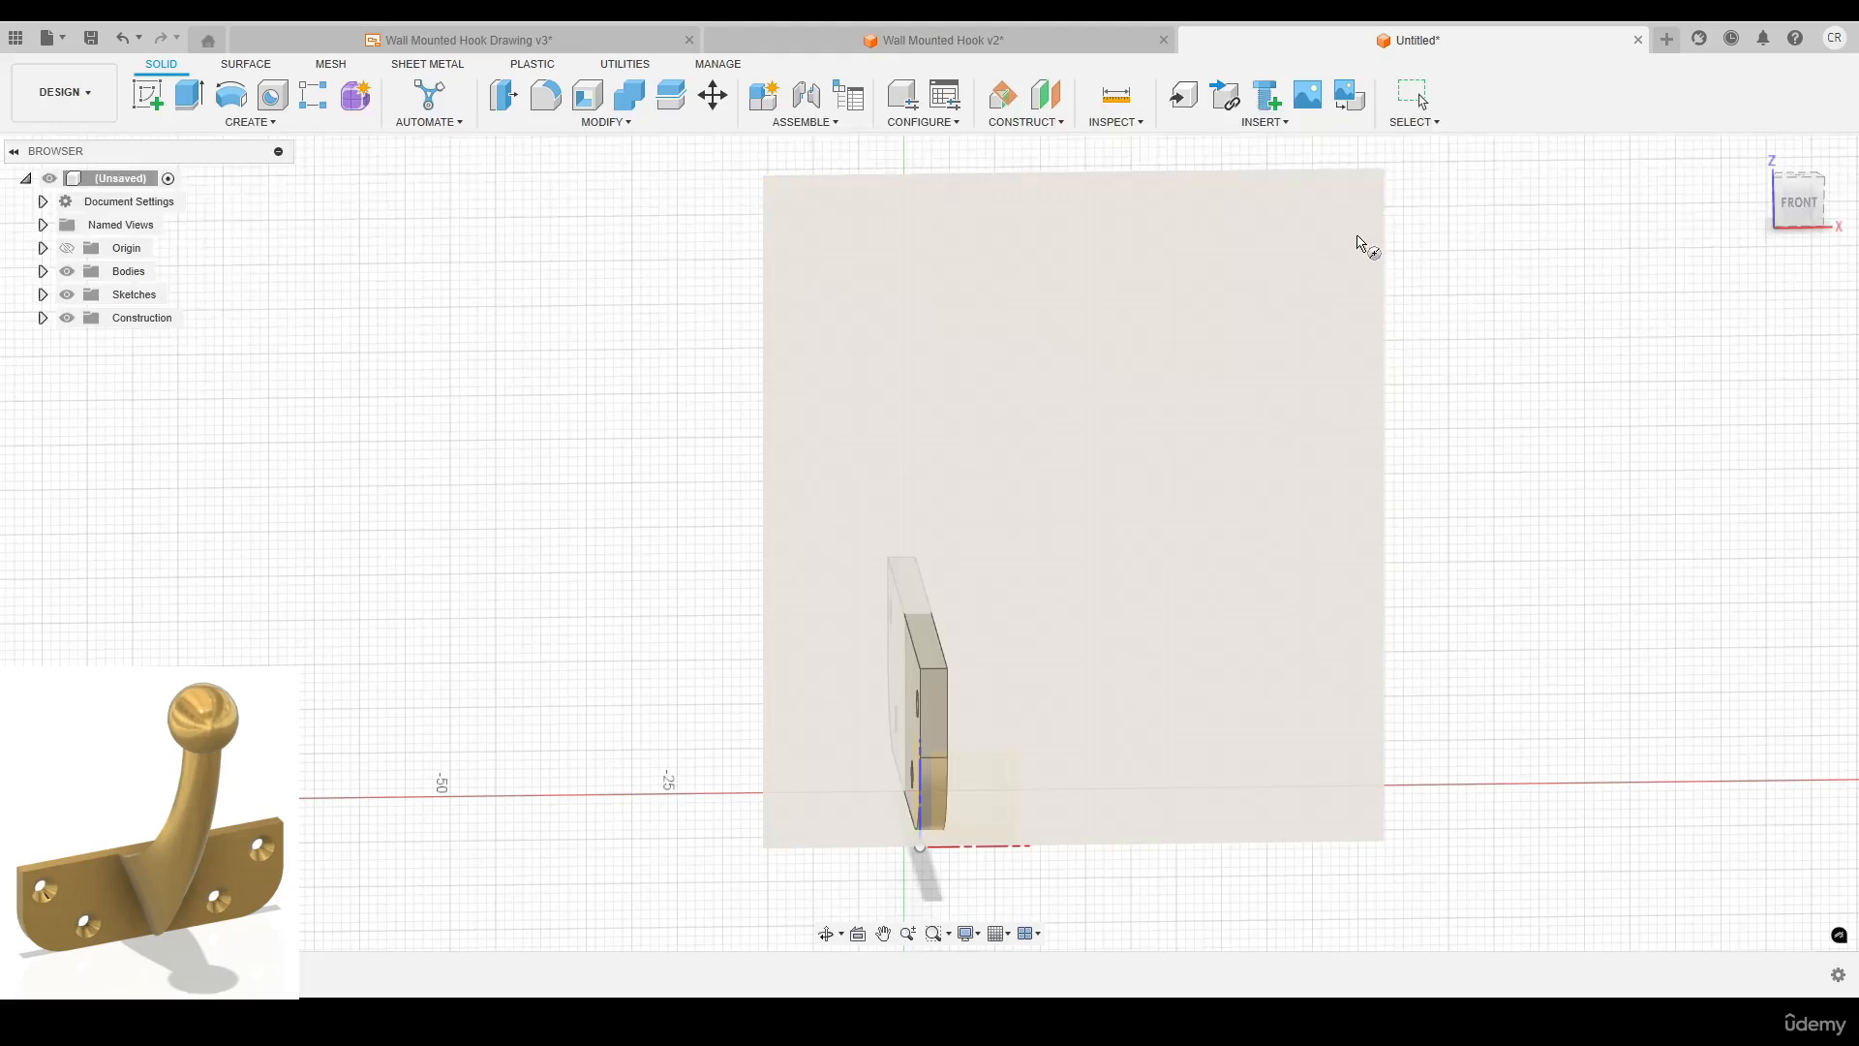
pyautogui.click(1296, 270)
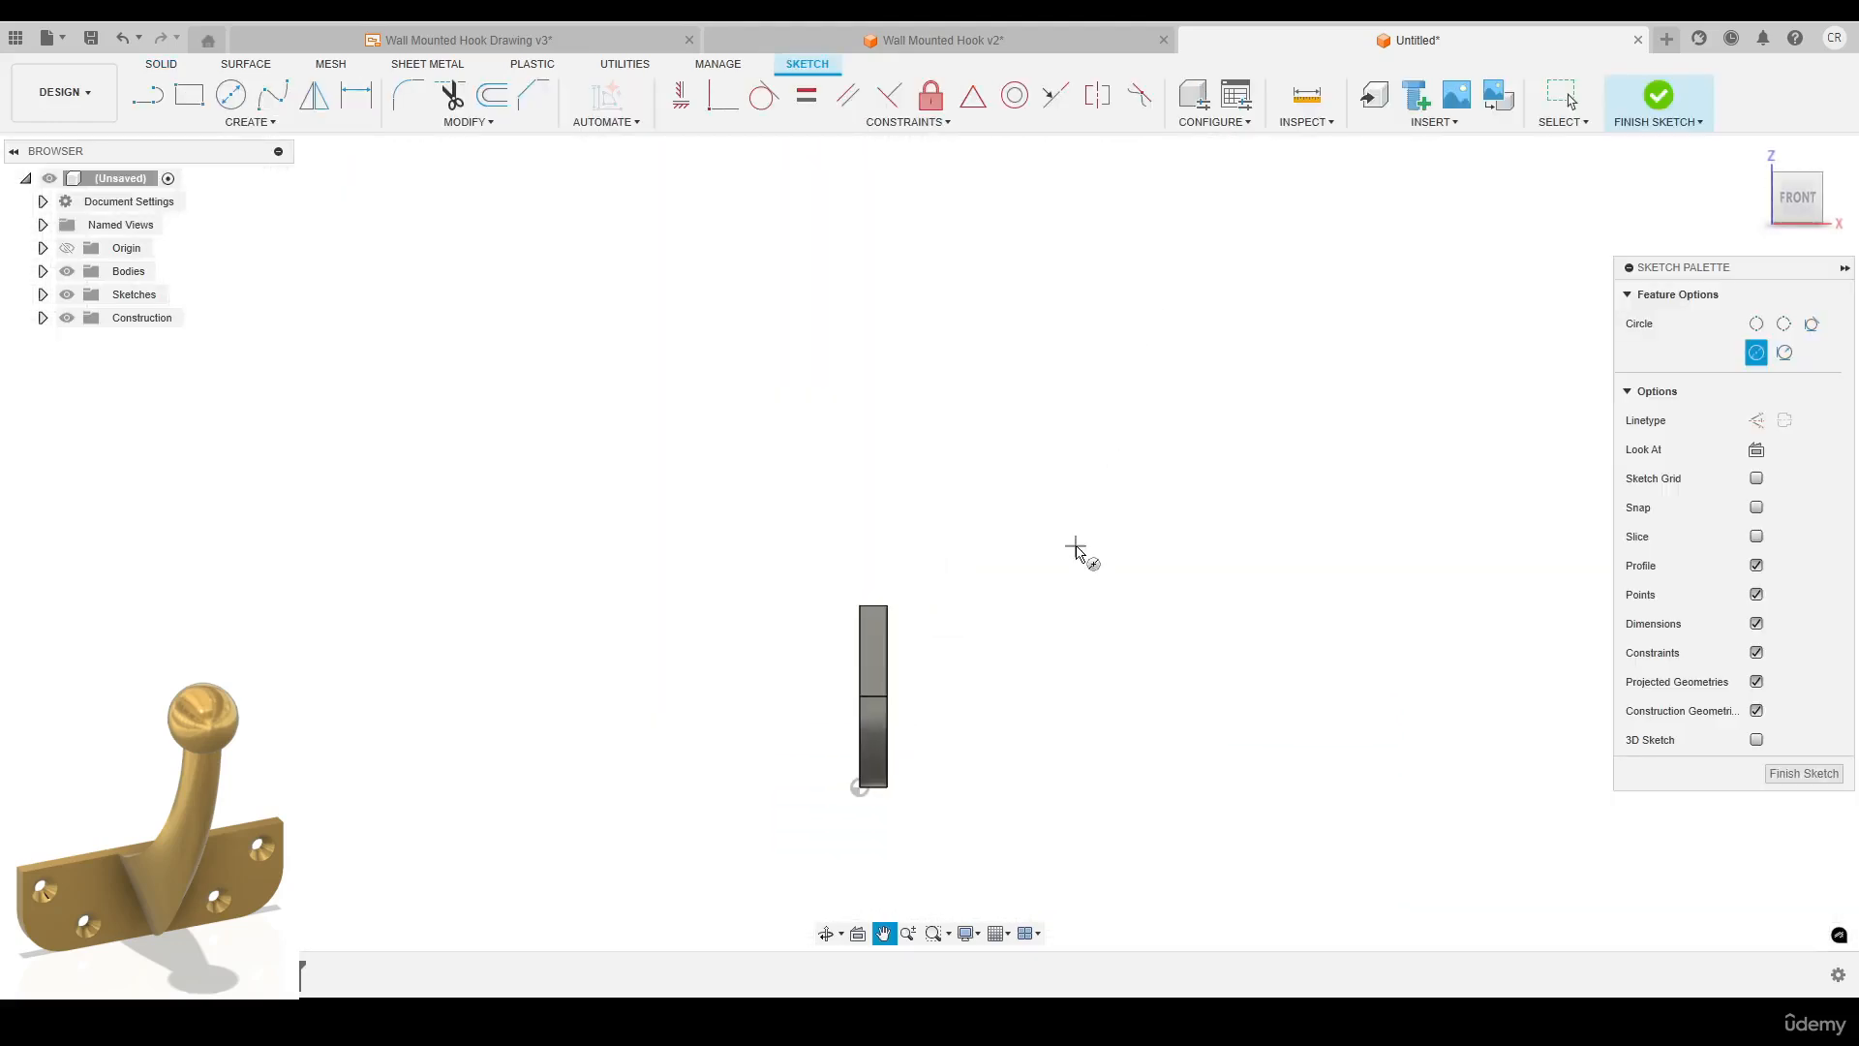
pyautogui.click(968, 329)
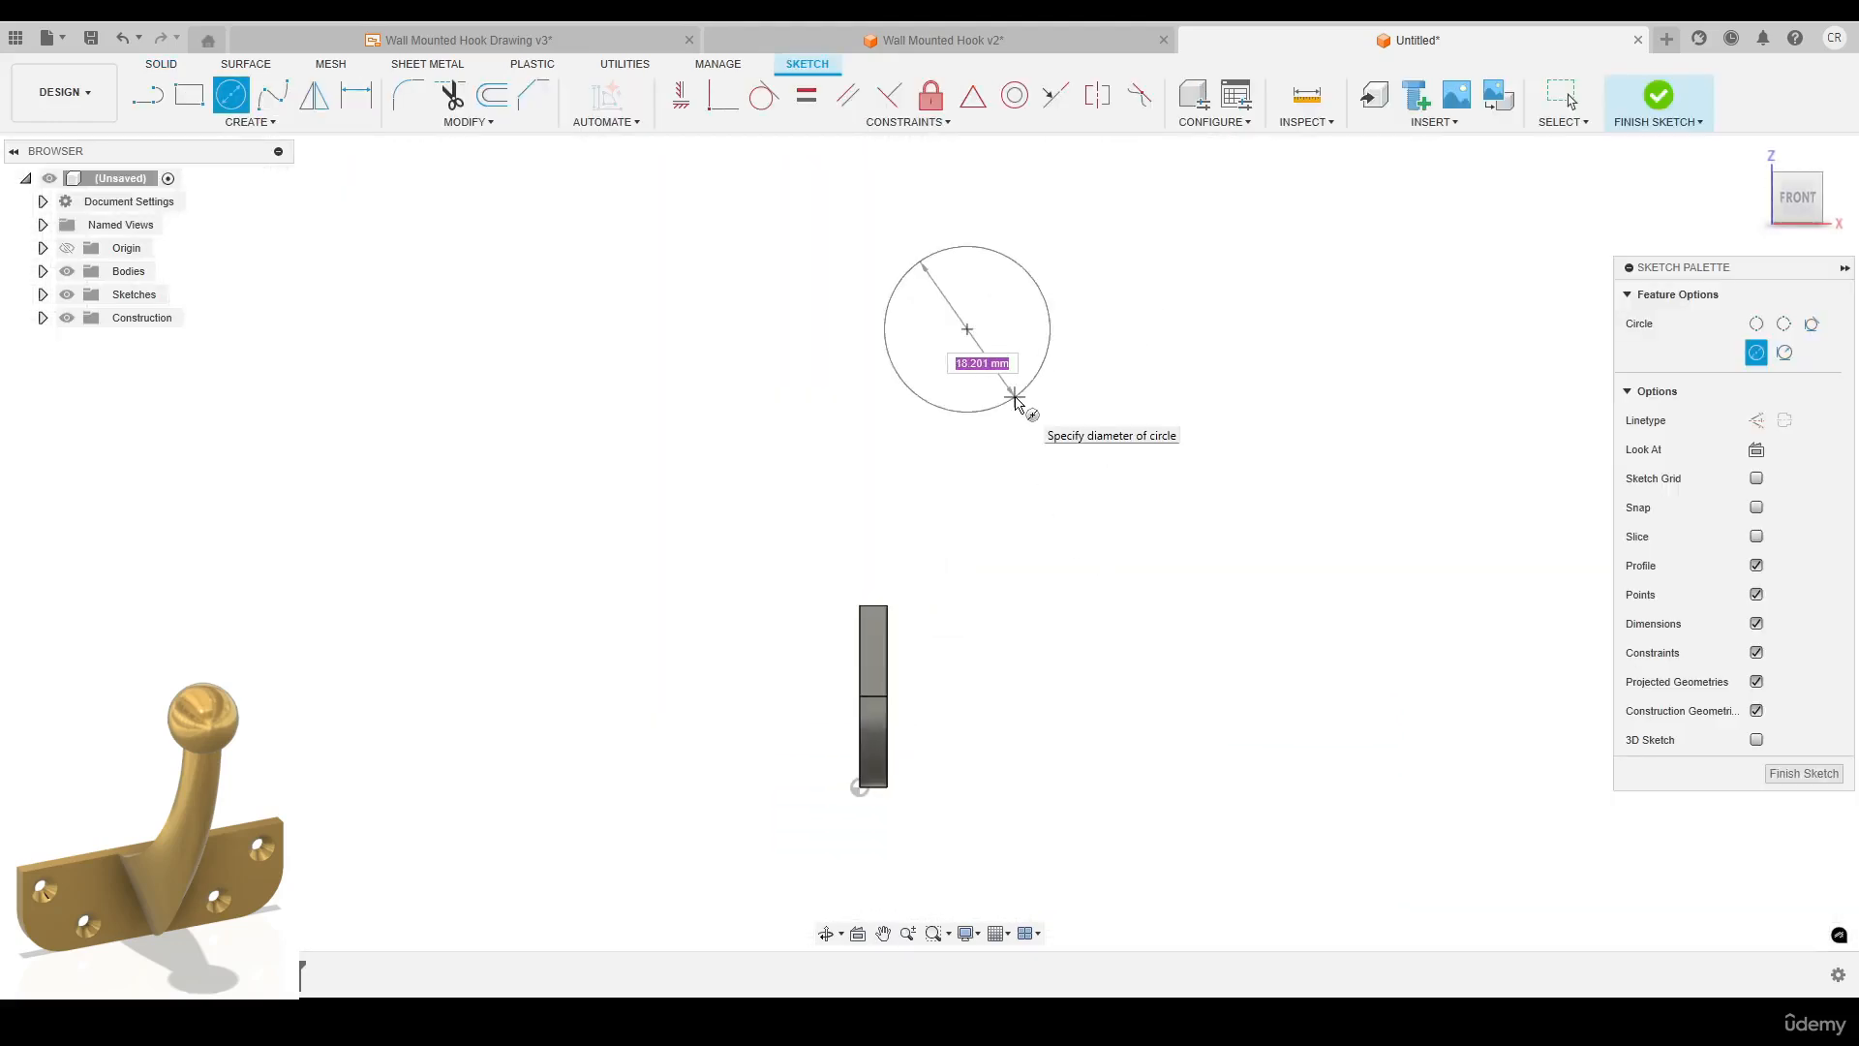
pyautogui.write('15')
pyautogui.press('Return')
pyautogui.press('Escape')
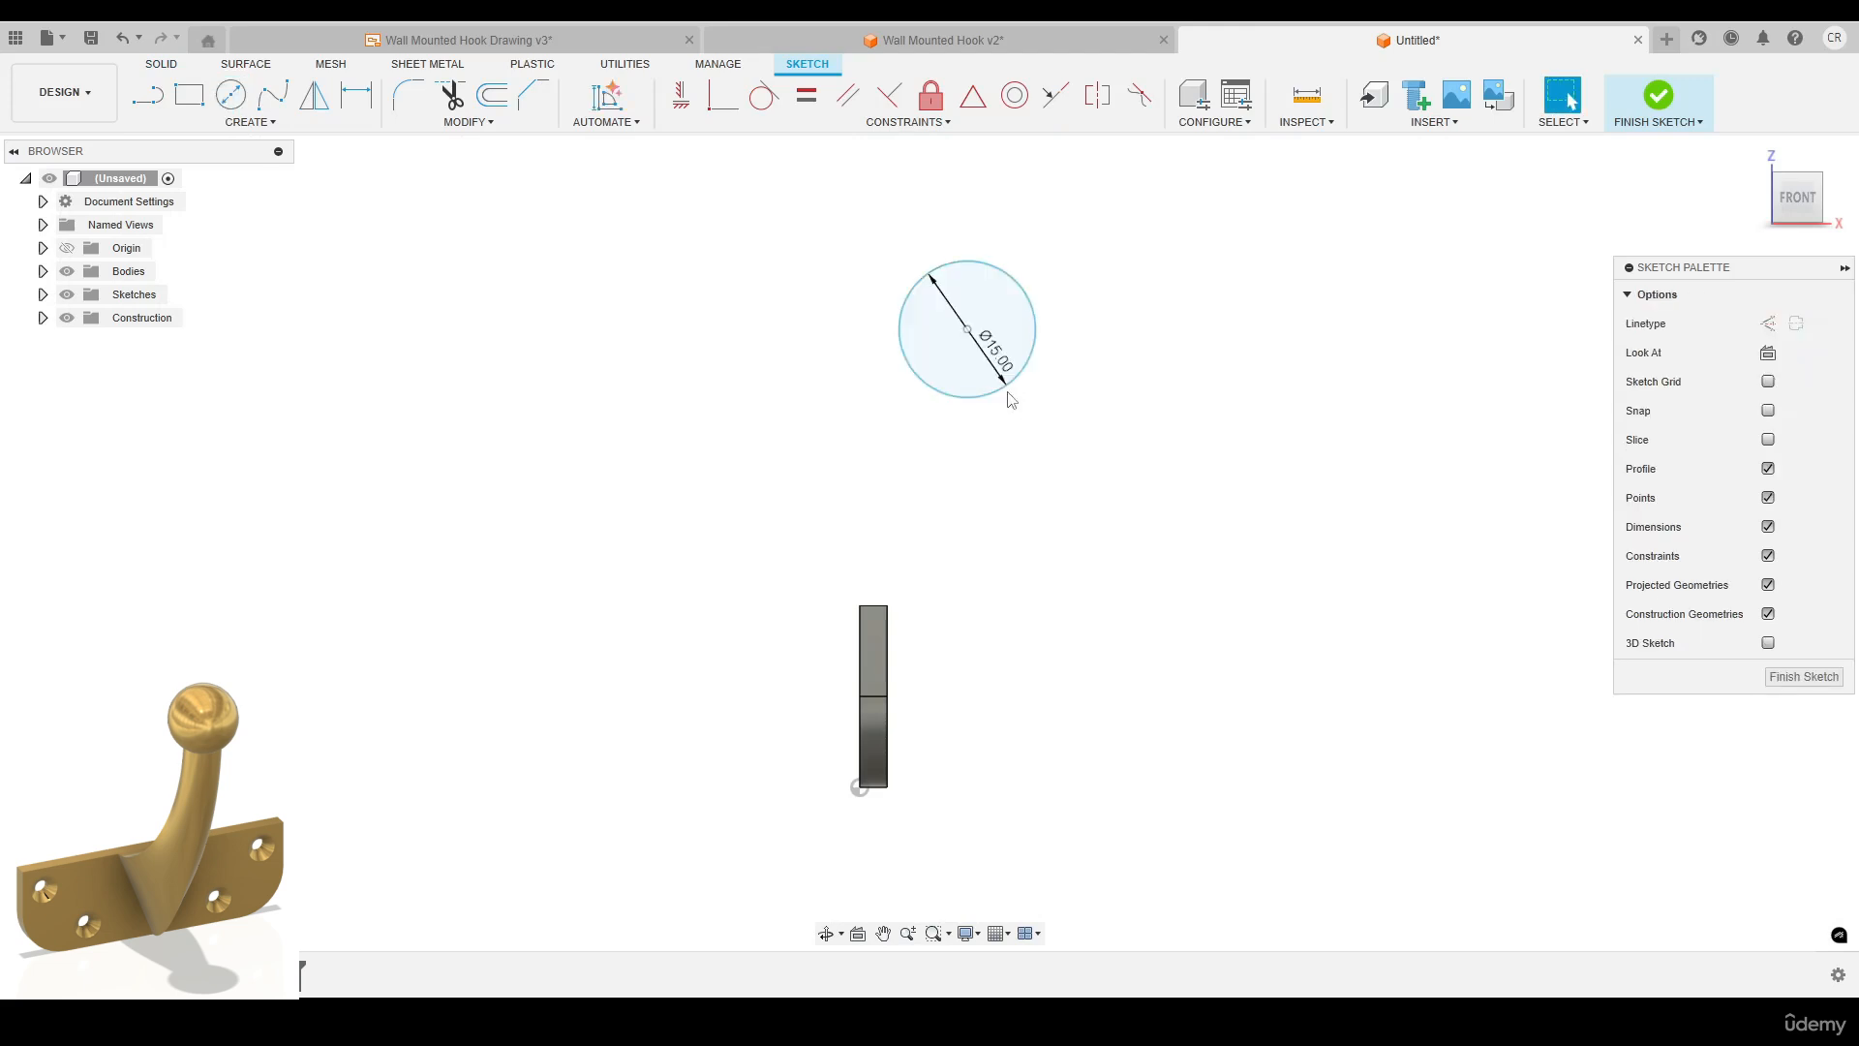
pyautogui.click(1006, 387)
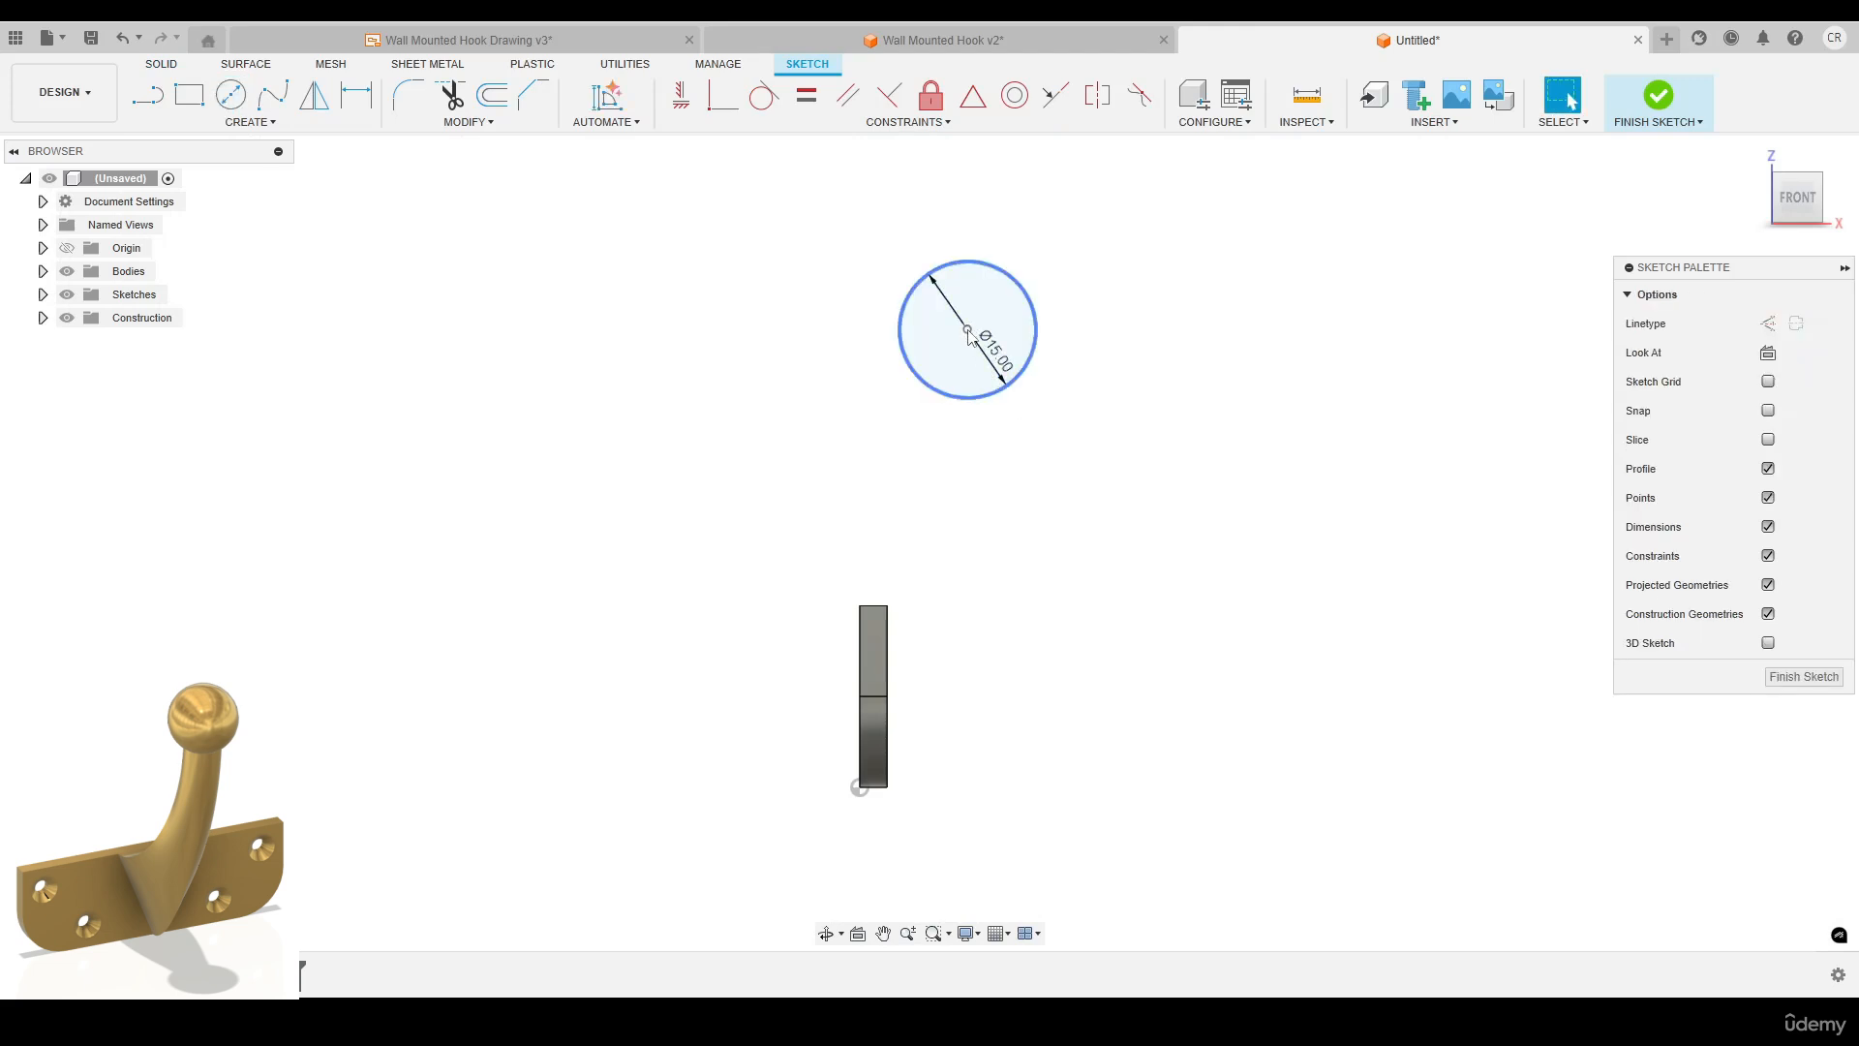
# Dimension the circle's centre 25 mm horizontally from the plate's upper front corner.
pyautogui.press('d')
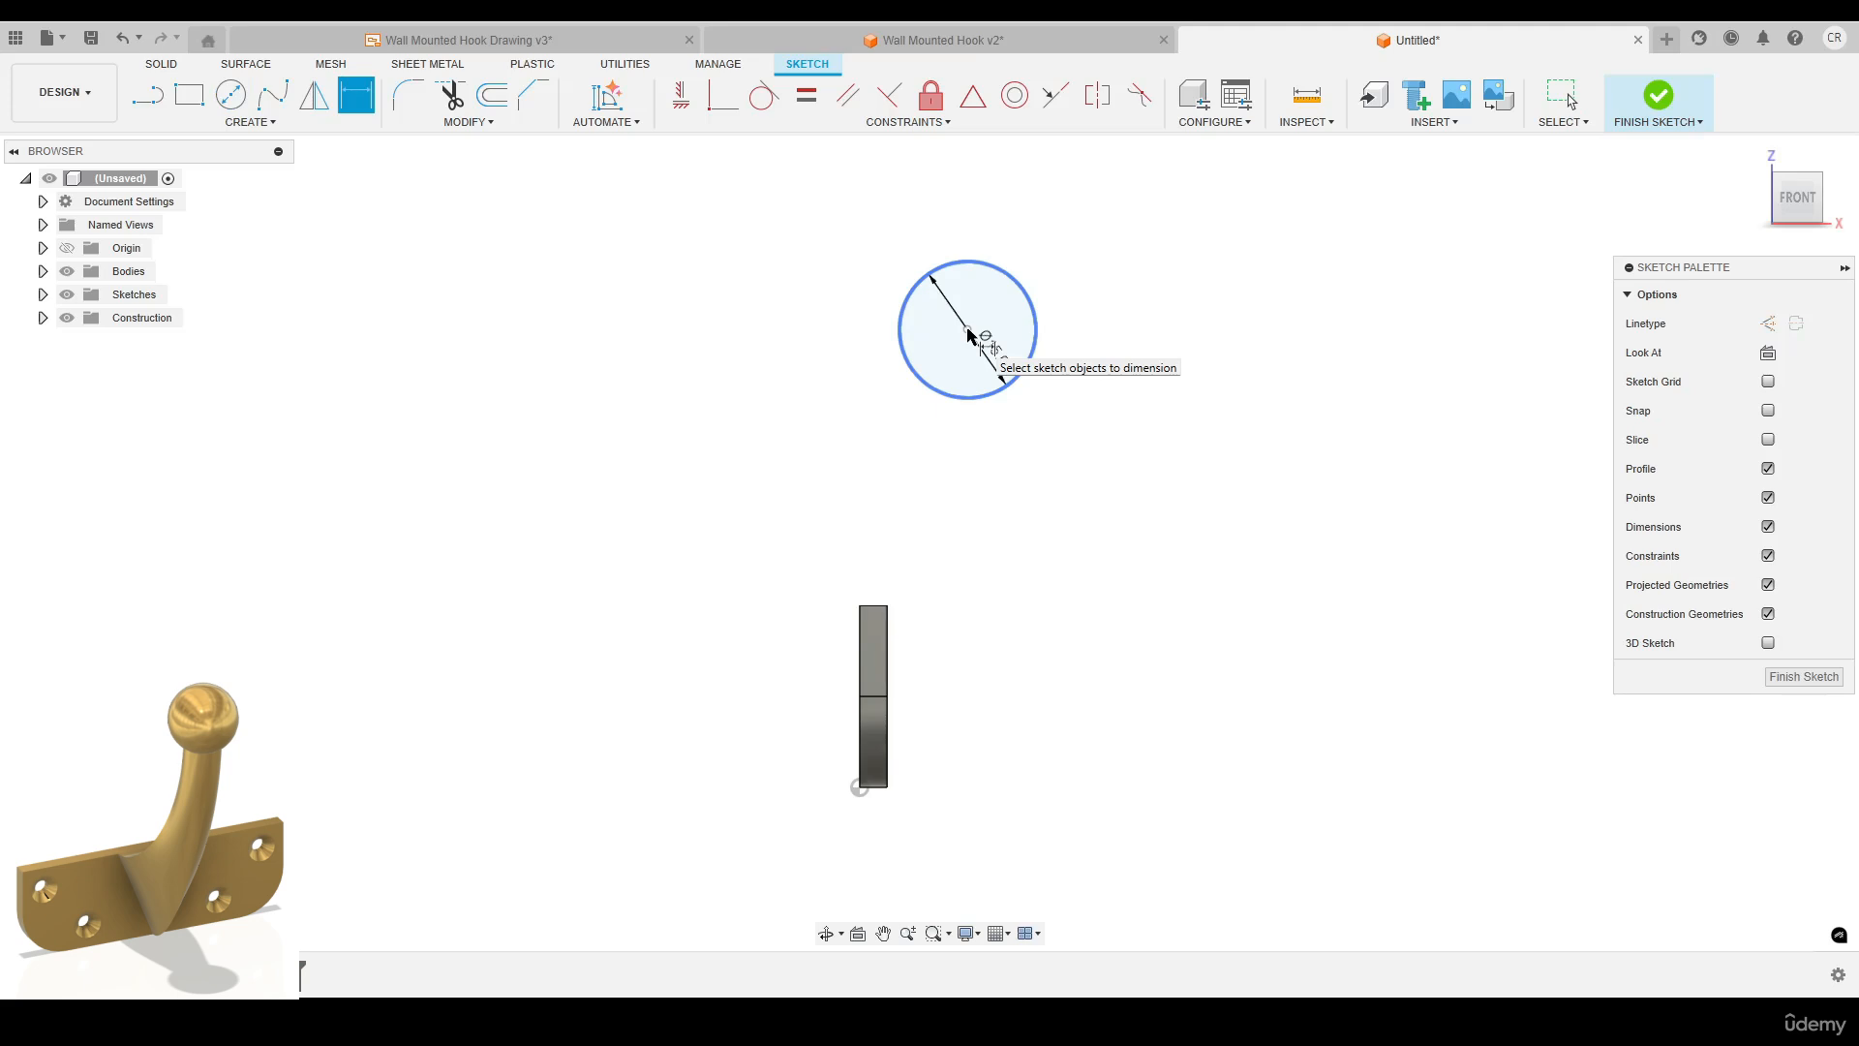
pyautogui.click(971, 339)
pyautogui.press('Return')
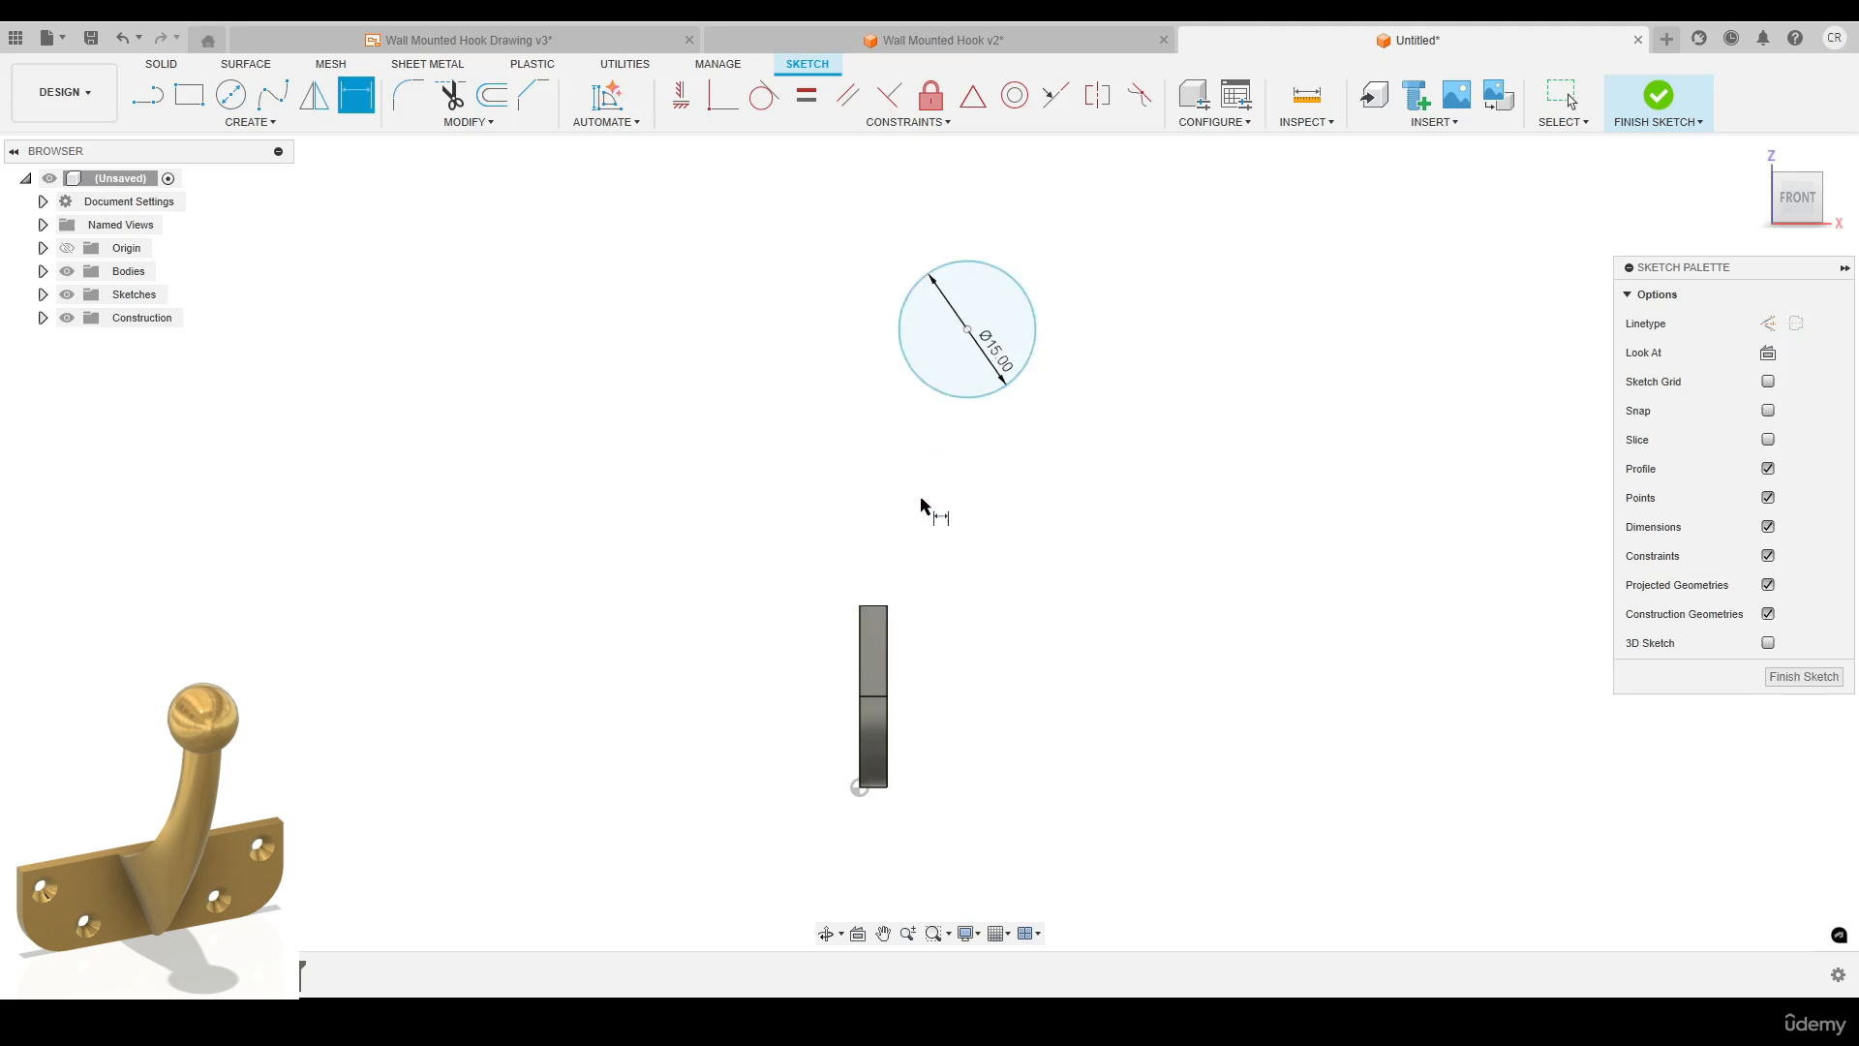
pyautogui.click(888, 605)
pyautogui.click(967, 329)
pyautogui.click(944, 678)
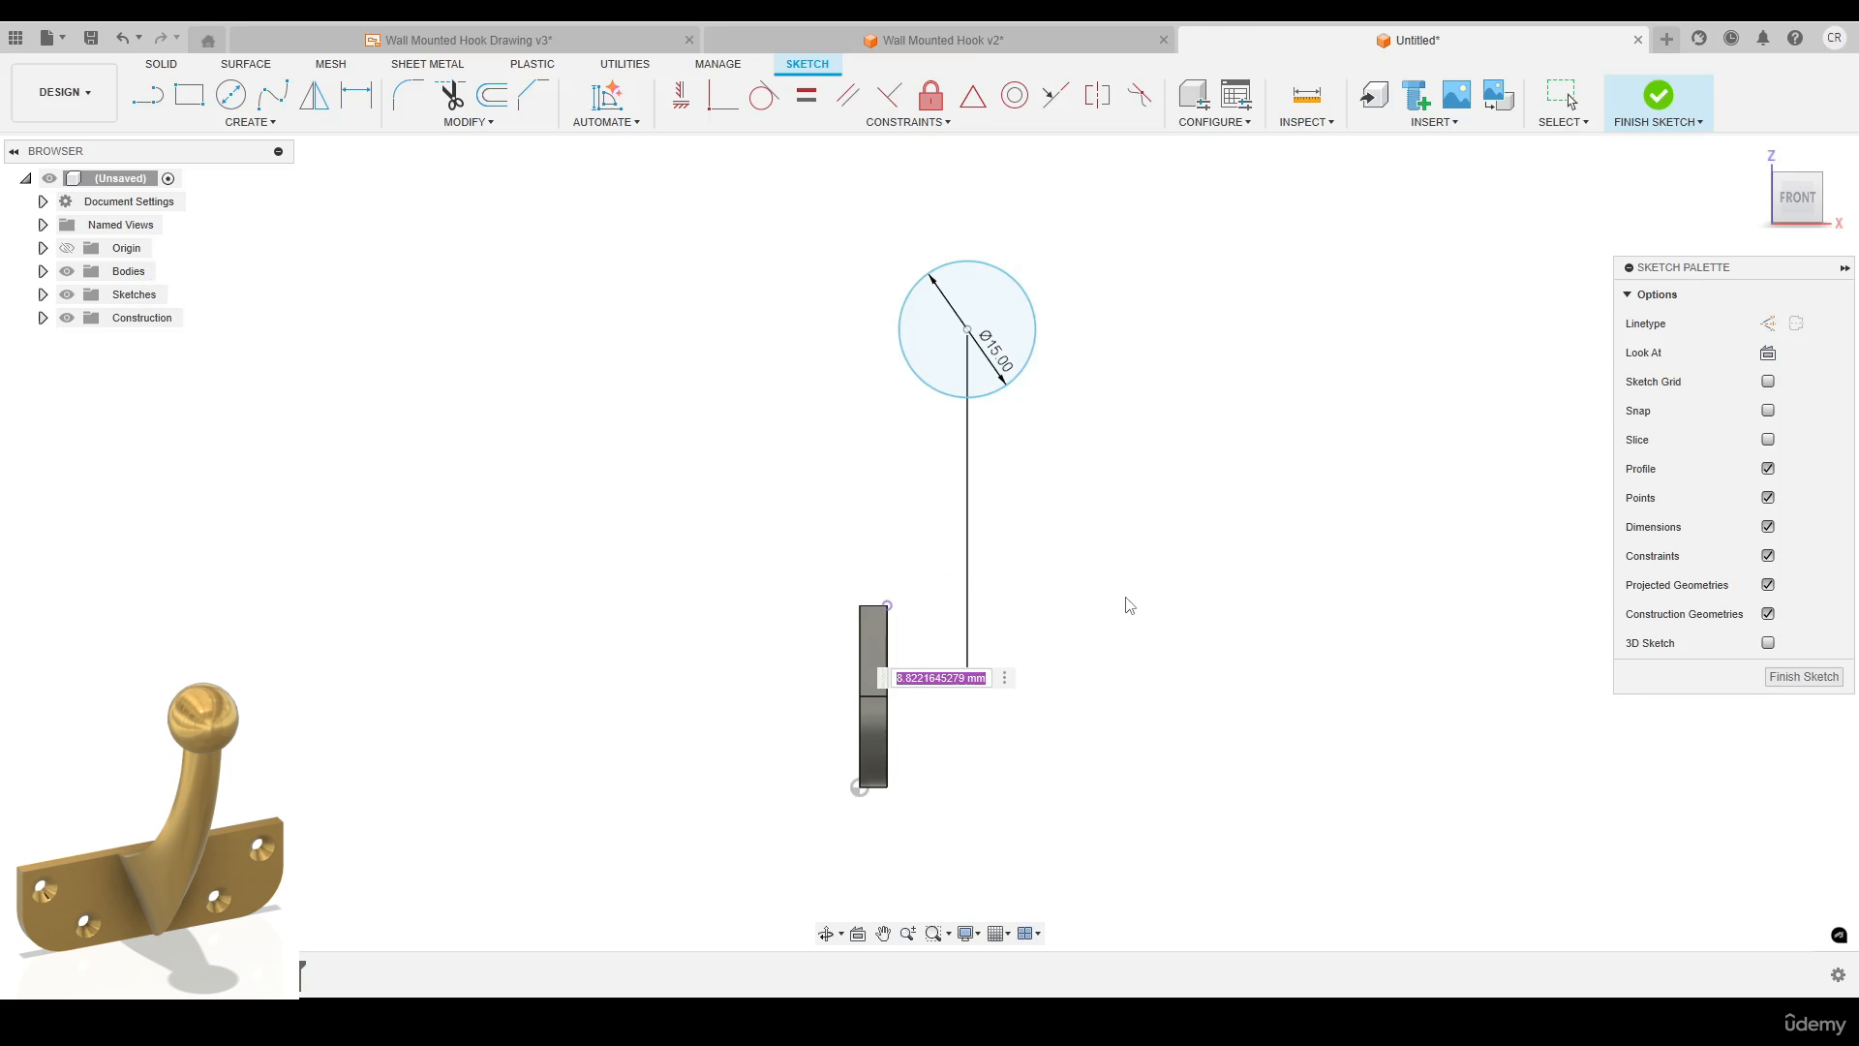
pyautogui.write('25')
pyautogui.press('Return')
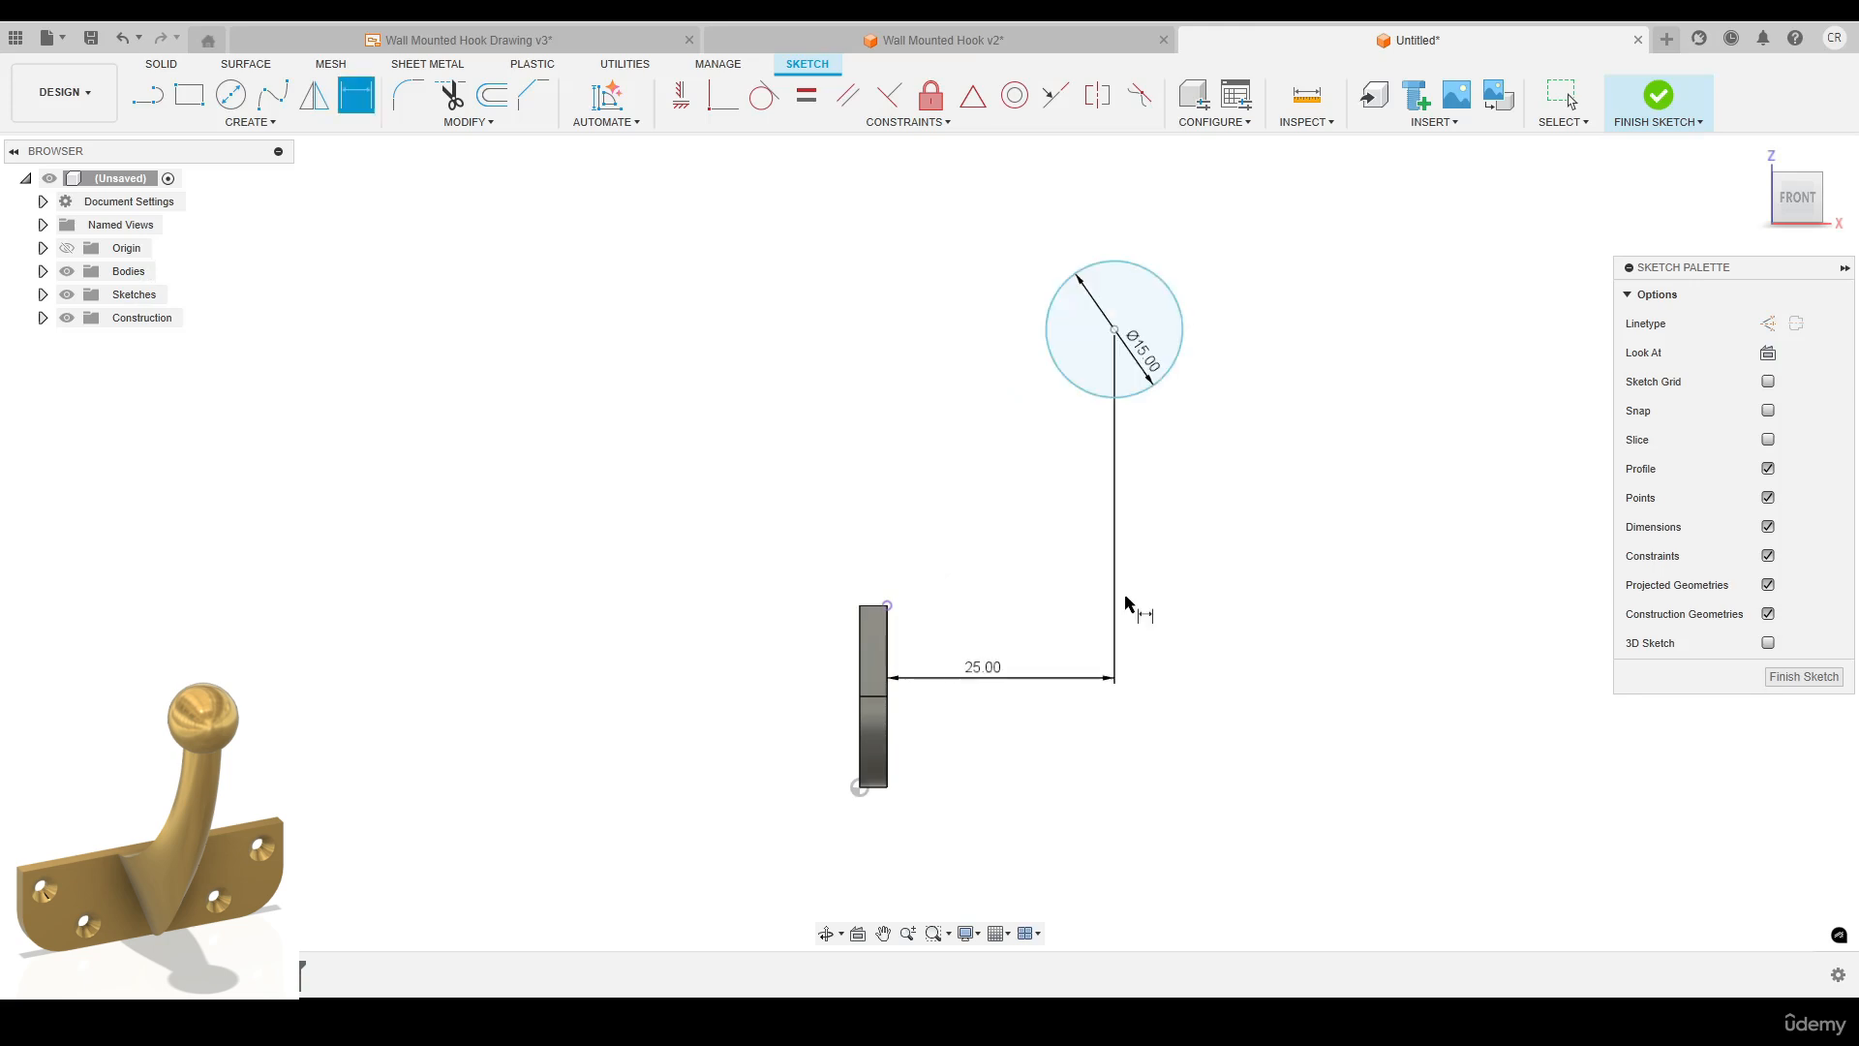
# Dimension the circle's centre 40 mm vertically above the plate's upper front corner.
pyautogui.click(1115, 330)
pyautogui.click(888, 607)
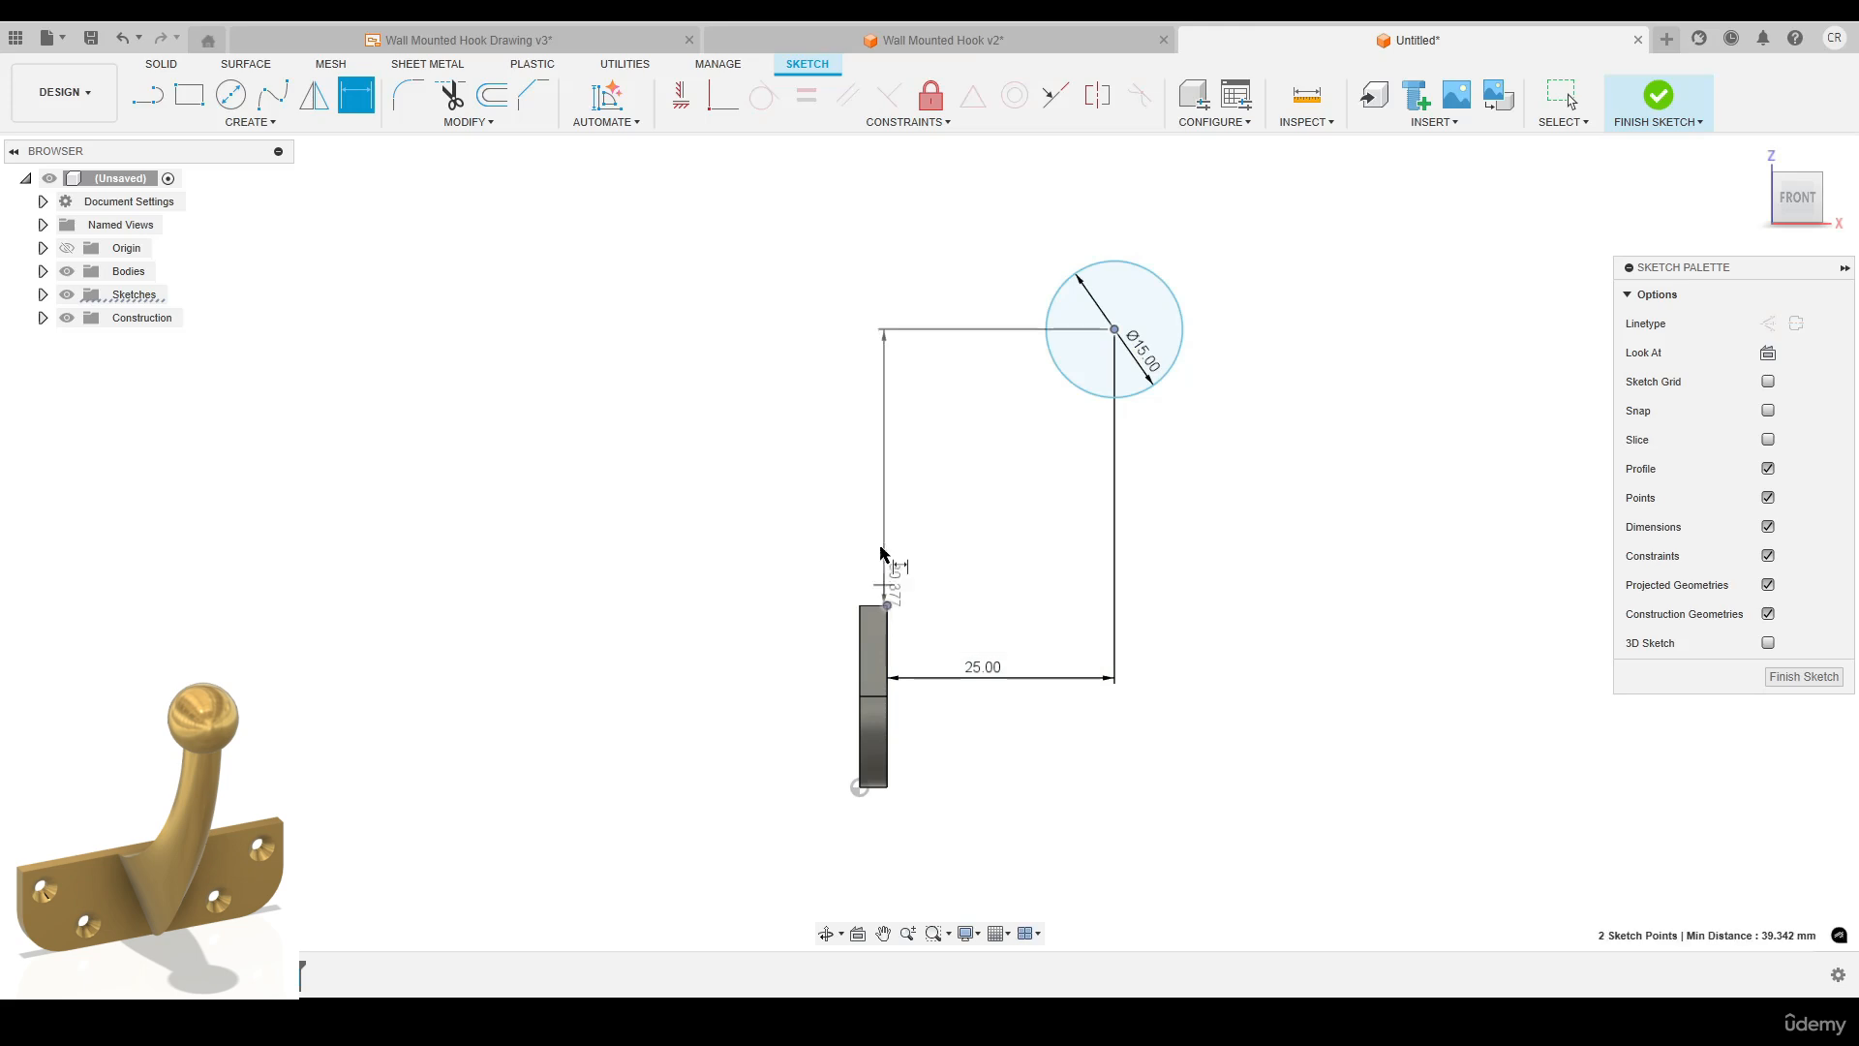
pyautogui.click(754, 469)
pyautogui.write('40')
pyautogui.press('Return')
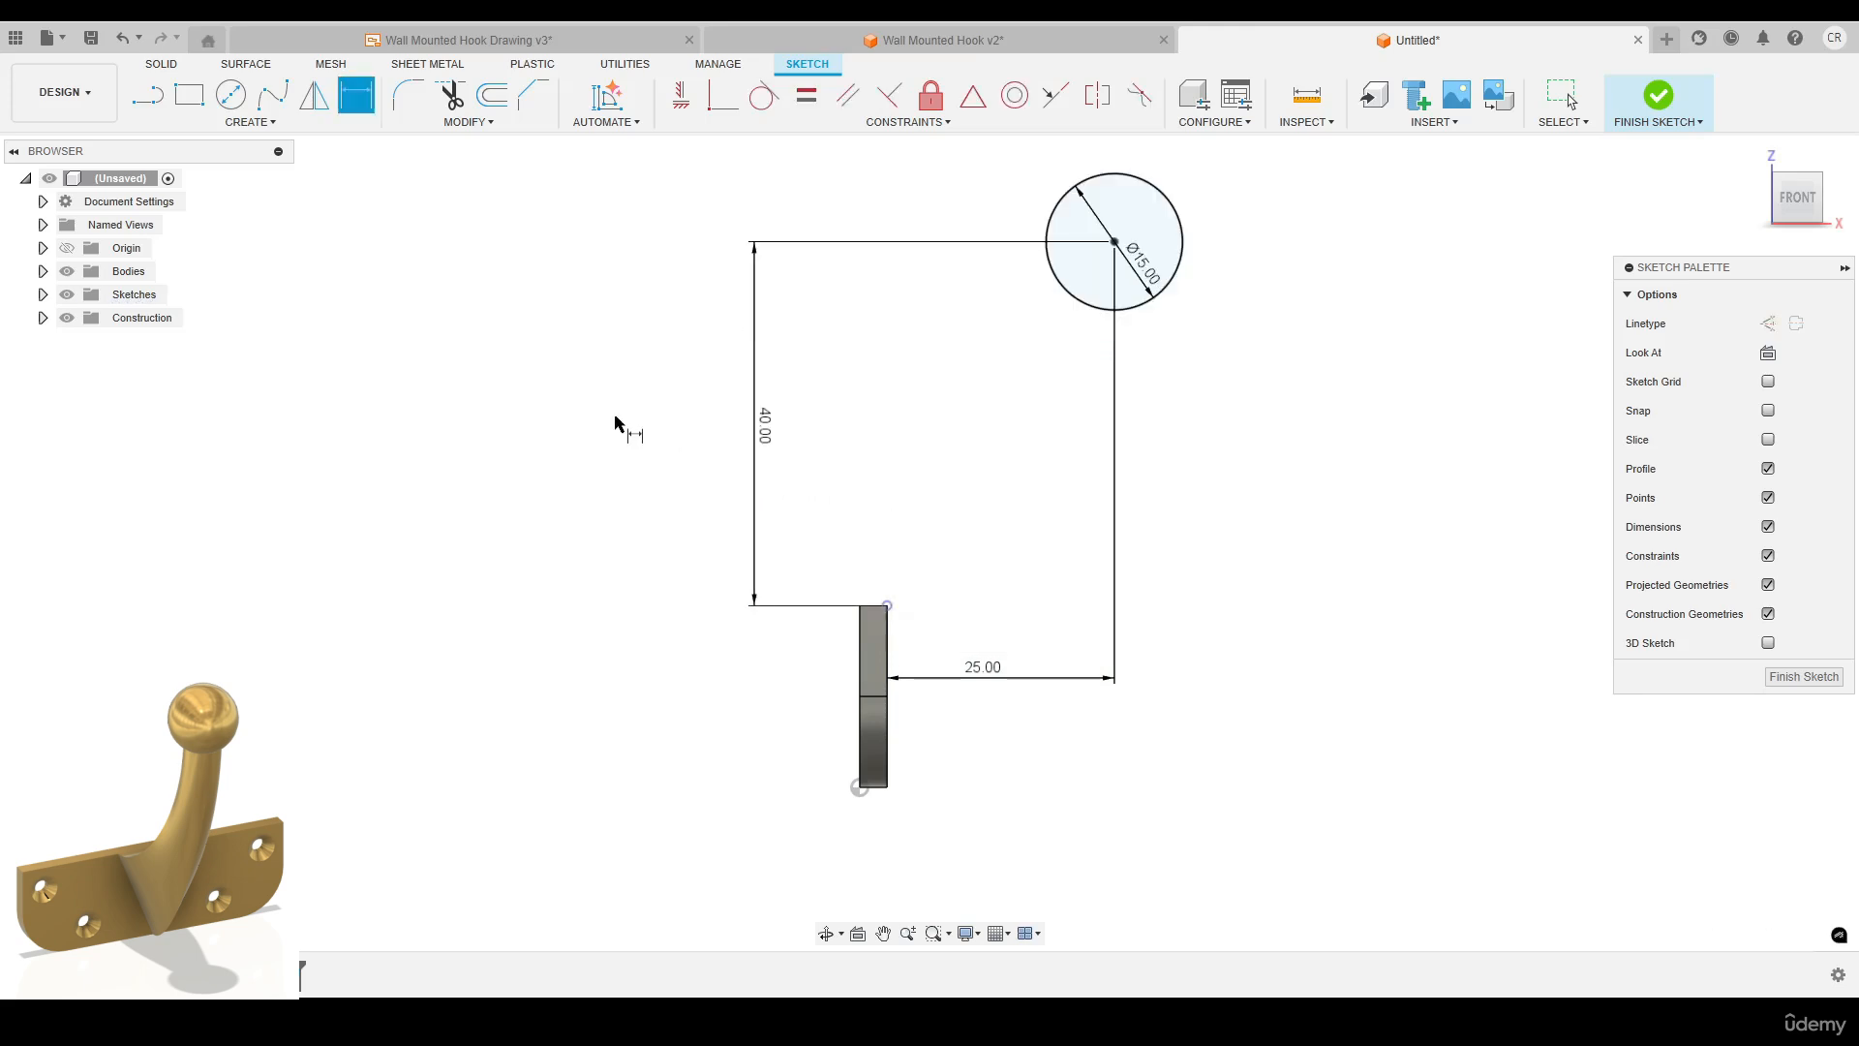
pyautogui.press('Escape')
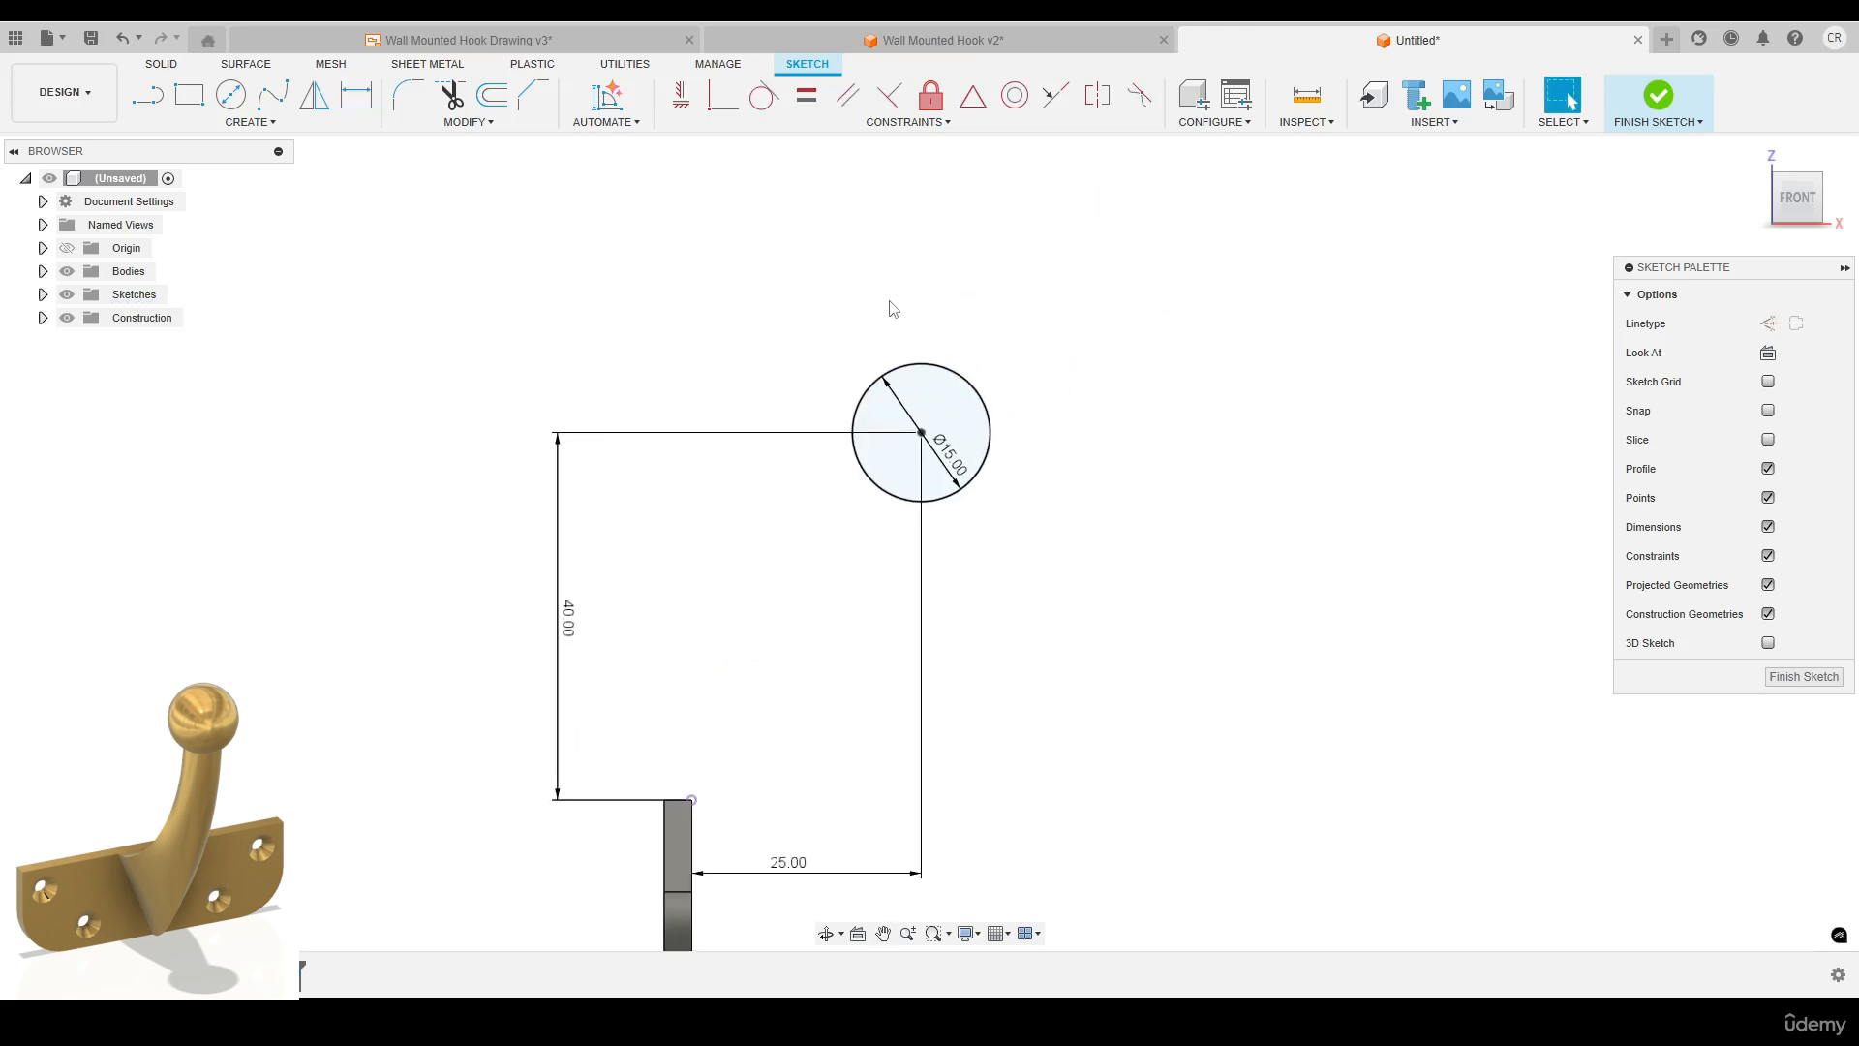
# Draw a vertical line through the circle's centre from its highest to its lowest point and finish the sketch.
pyautogui.press('l')
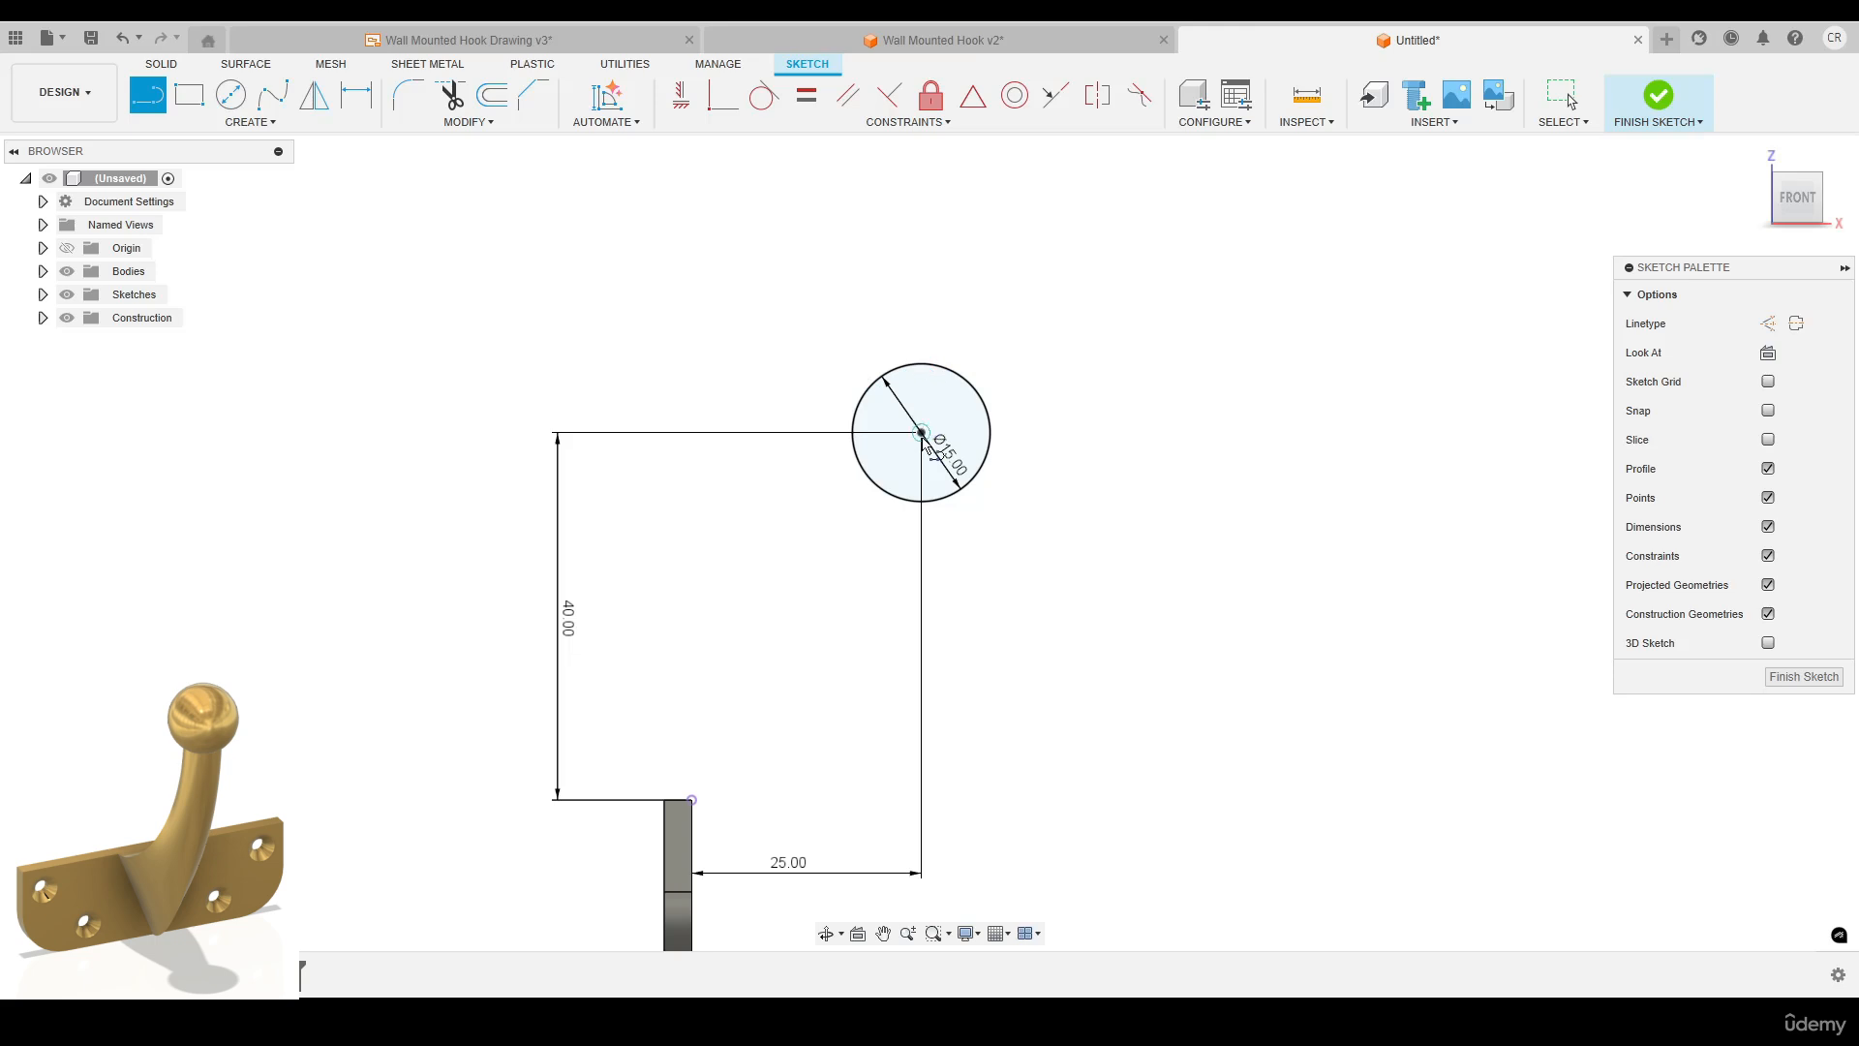
pyautogui.click(921, 365)
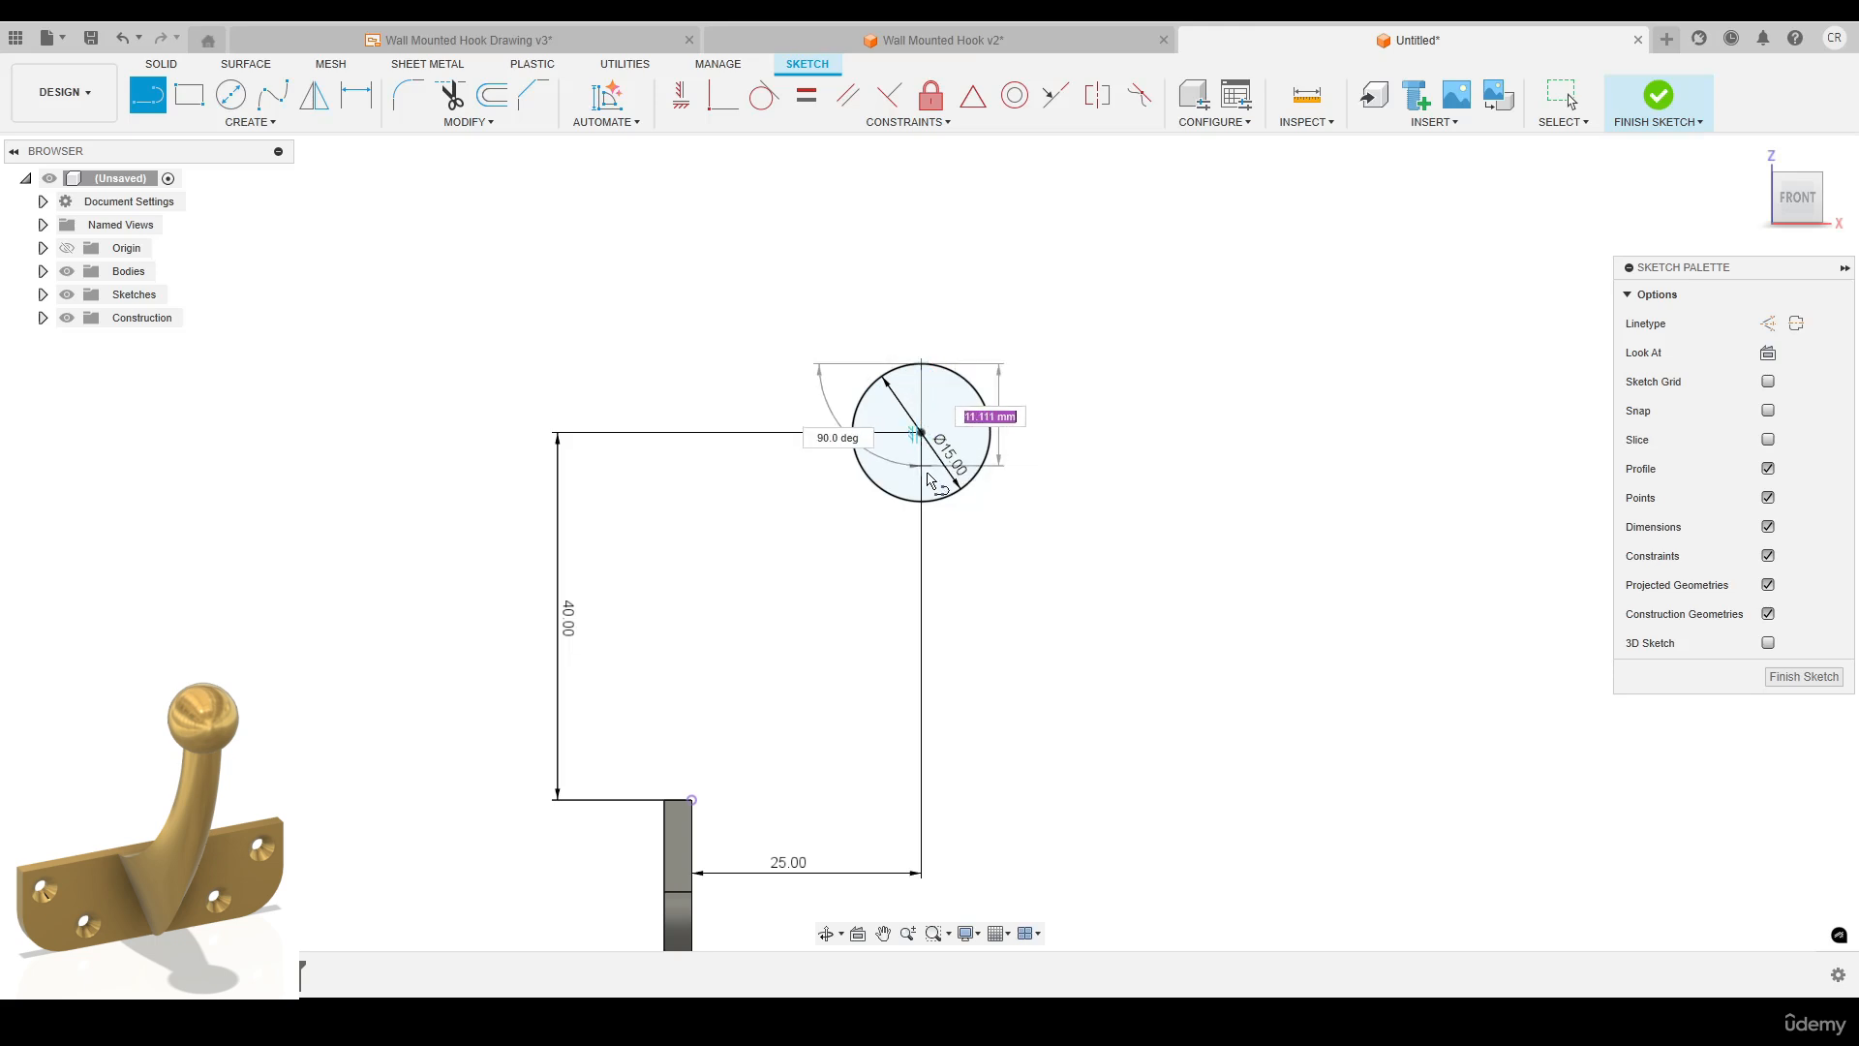
pyautogui.click(923, 501)
pyautogui.scroll(2, 924, 503)
pyautogui.press('Escape')
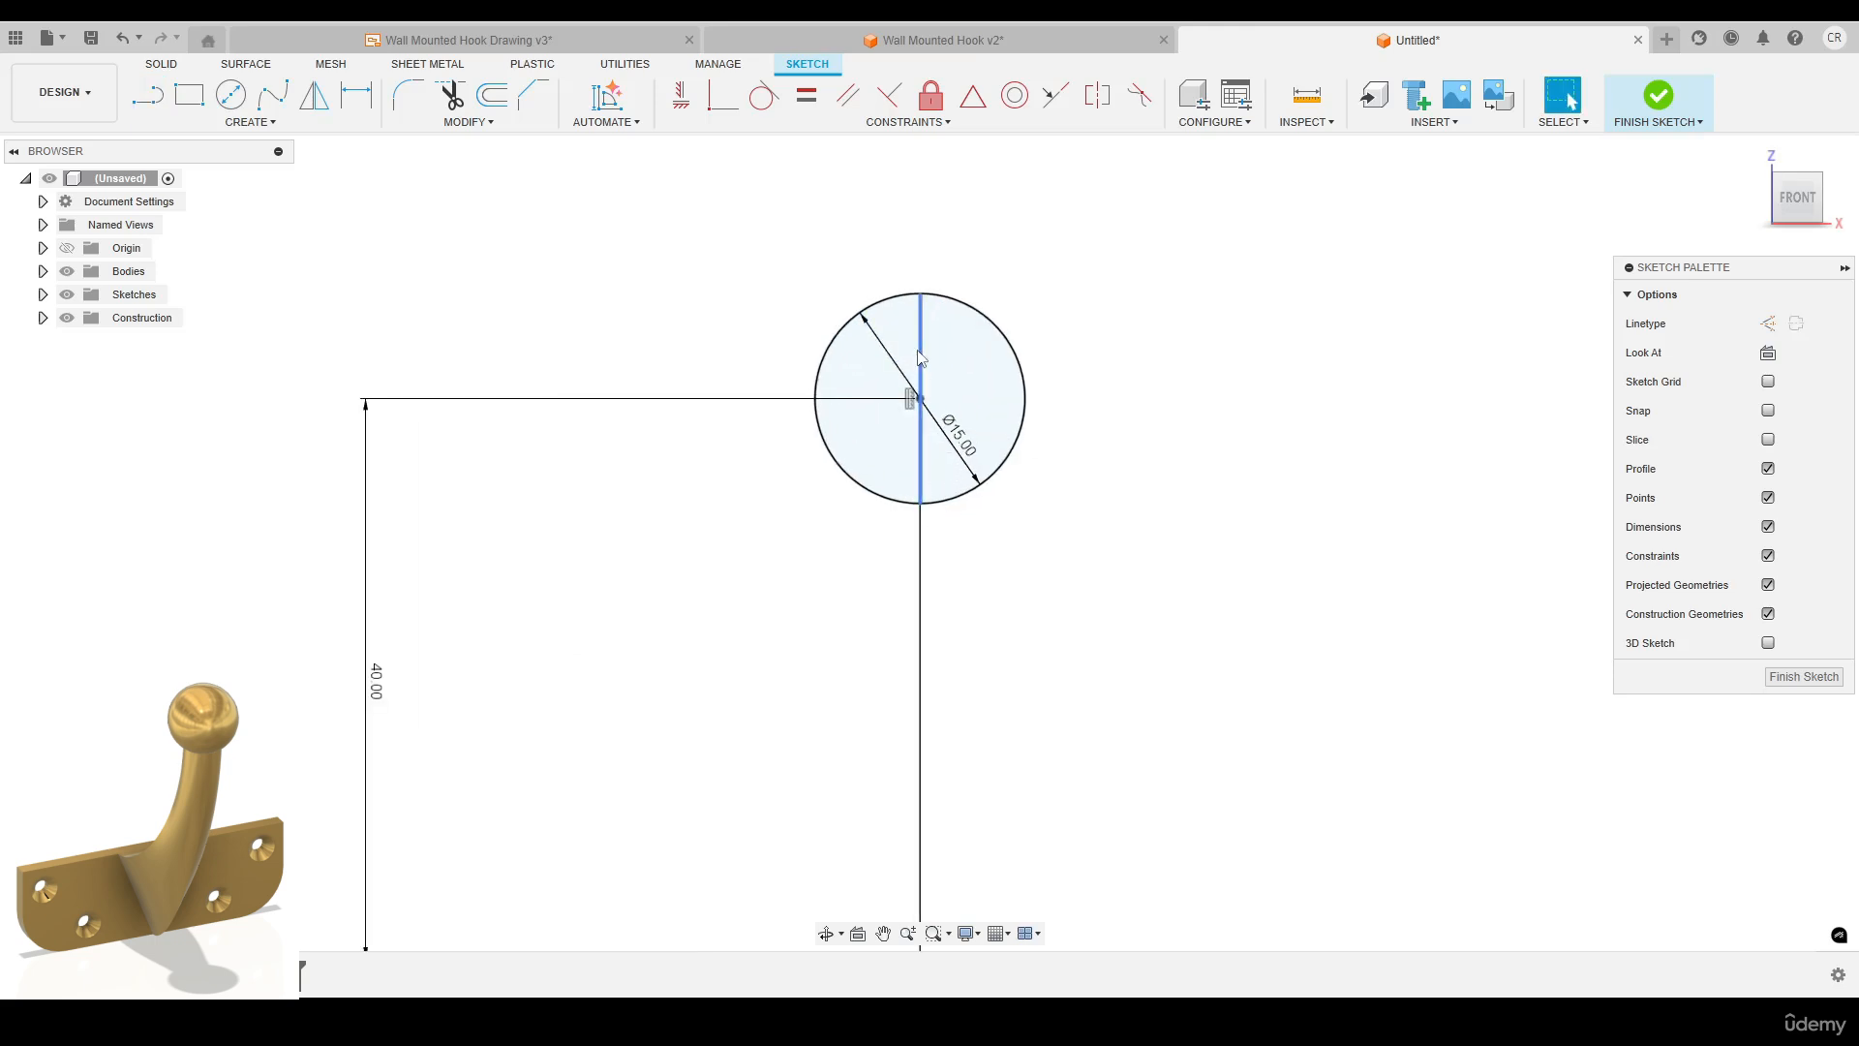
pyautogui.click(1657, 94)
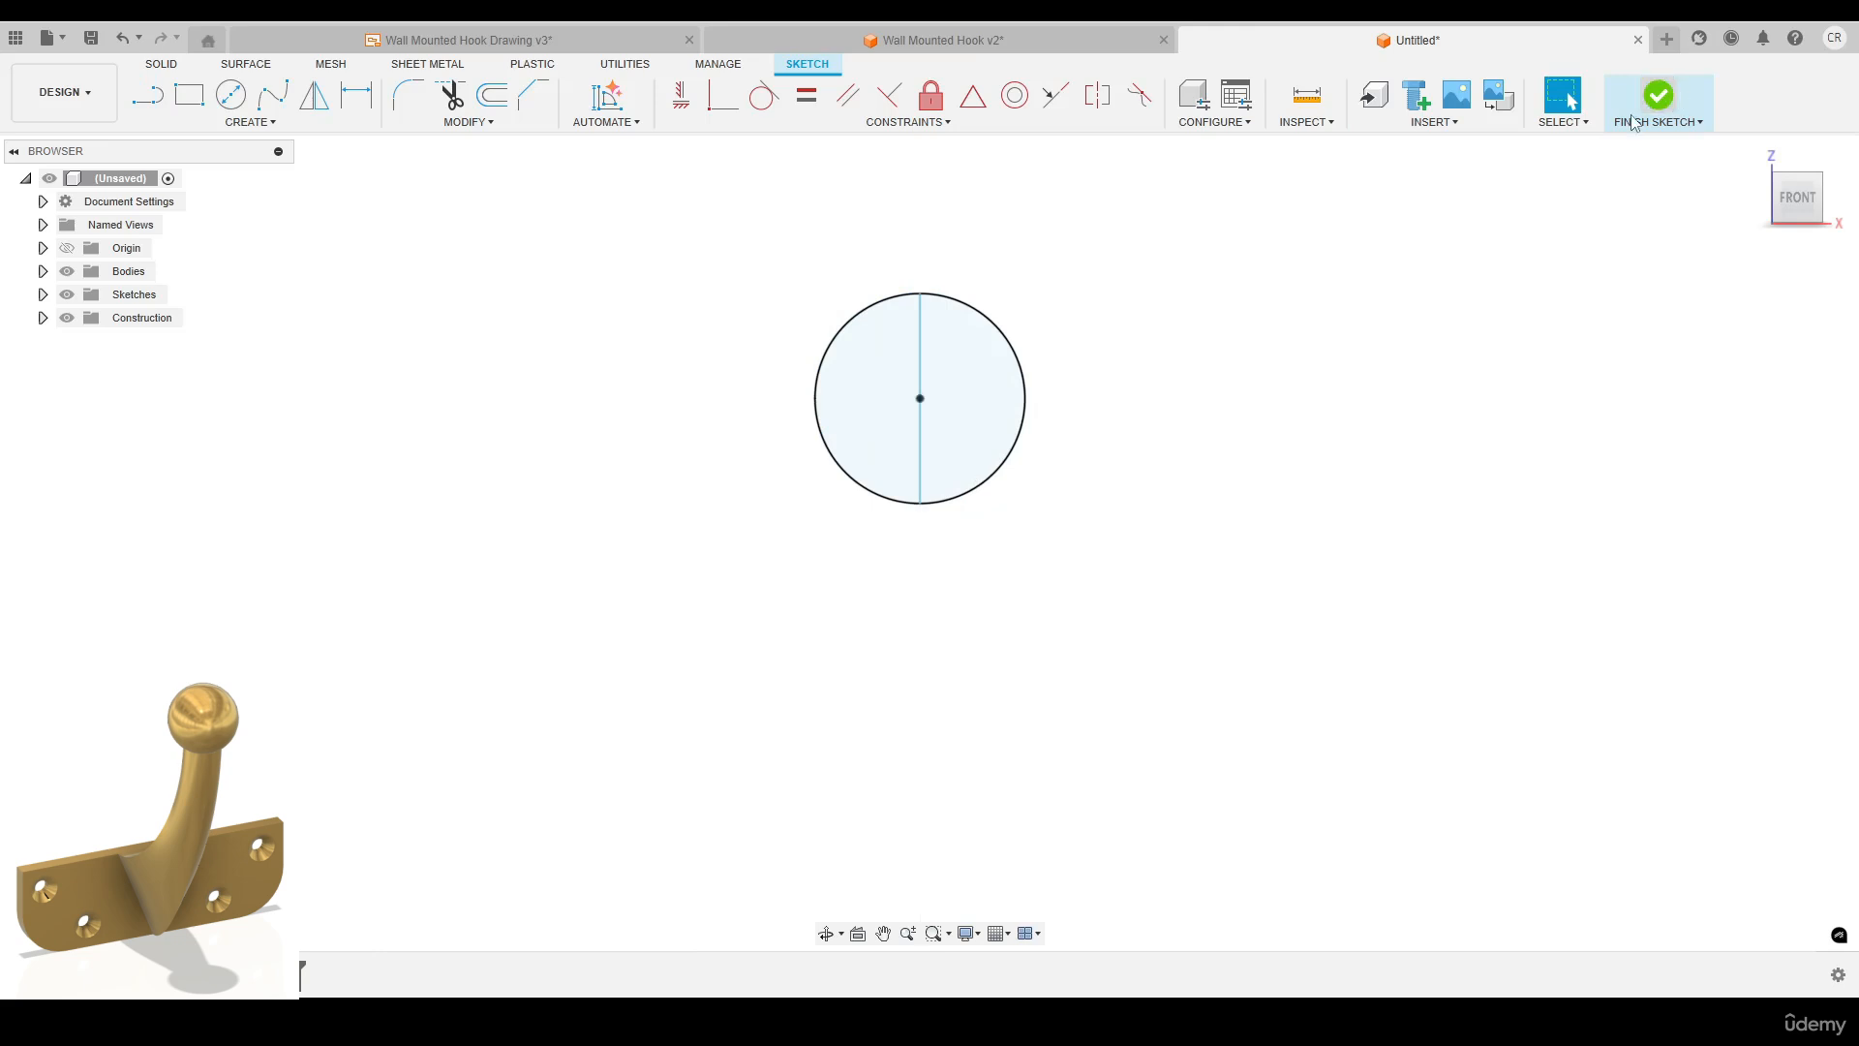
# Revolve one half of the circle 360 degrees about the vertical line as a new body.
pyautogui.click(230, 94)
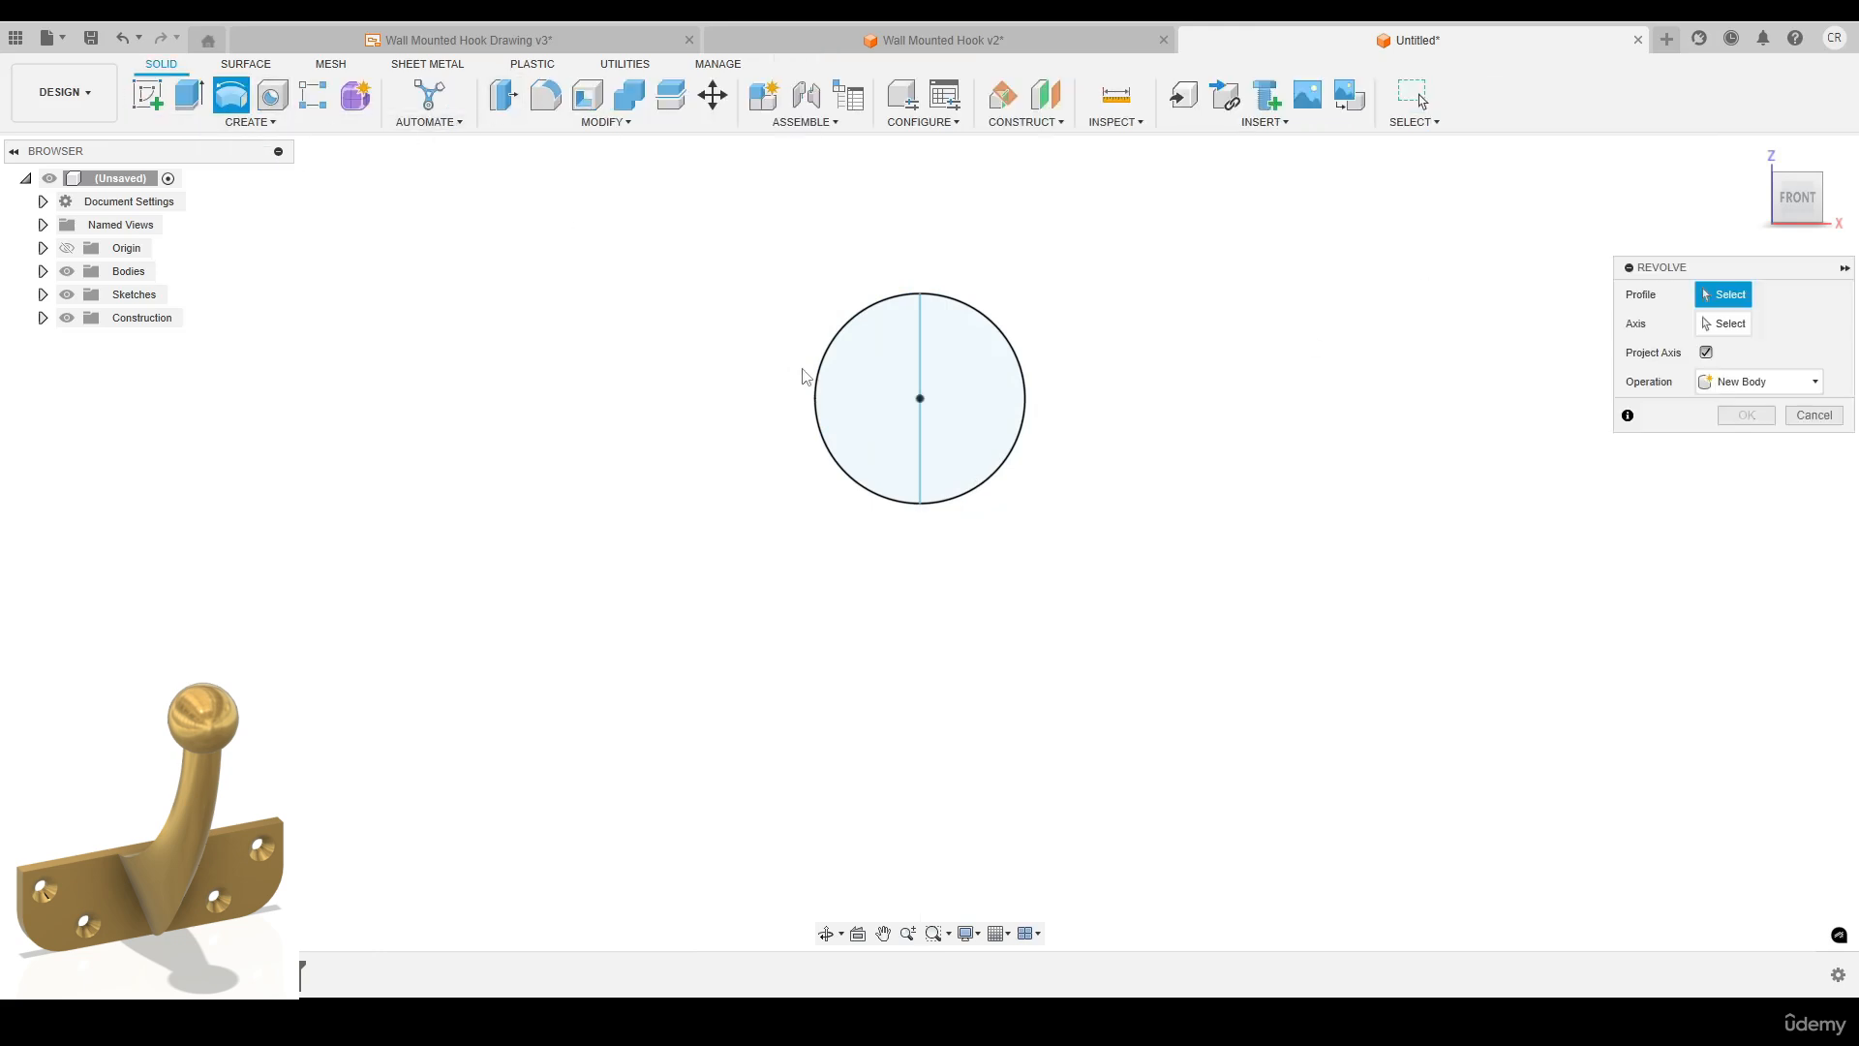
pyautogui.click(885, 402)
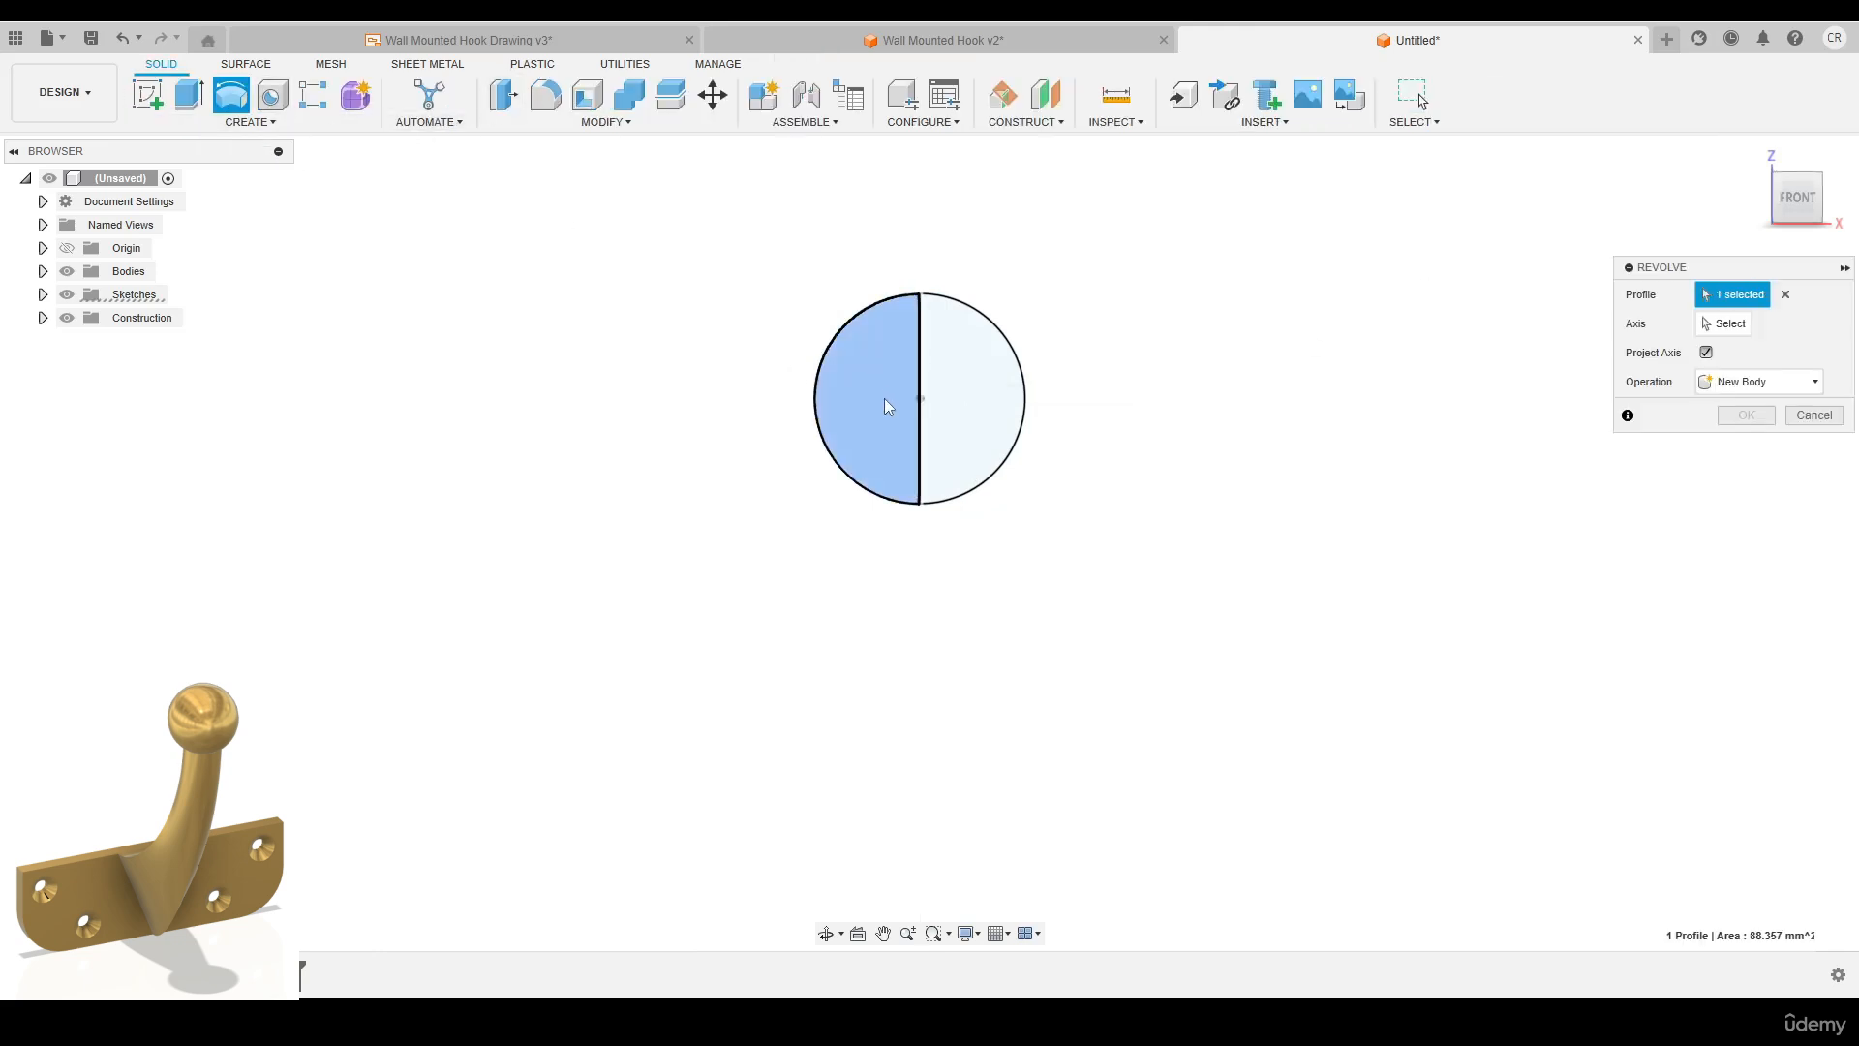
pyautogui.click(1704, 325)
pyautogui.click(920, 364)
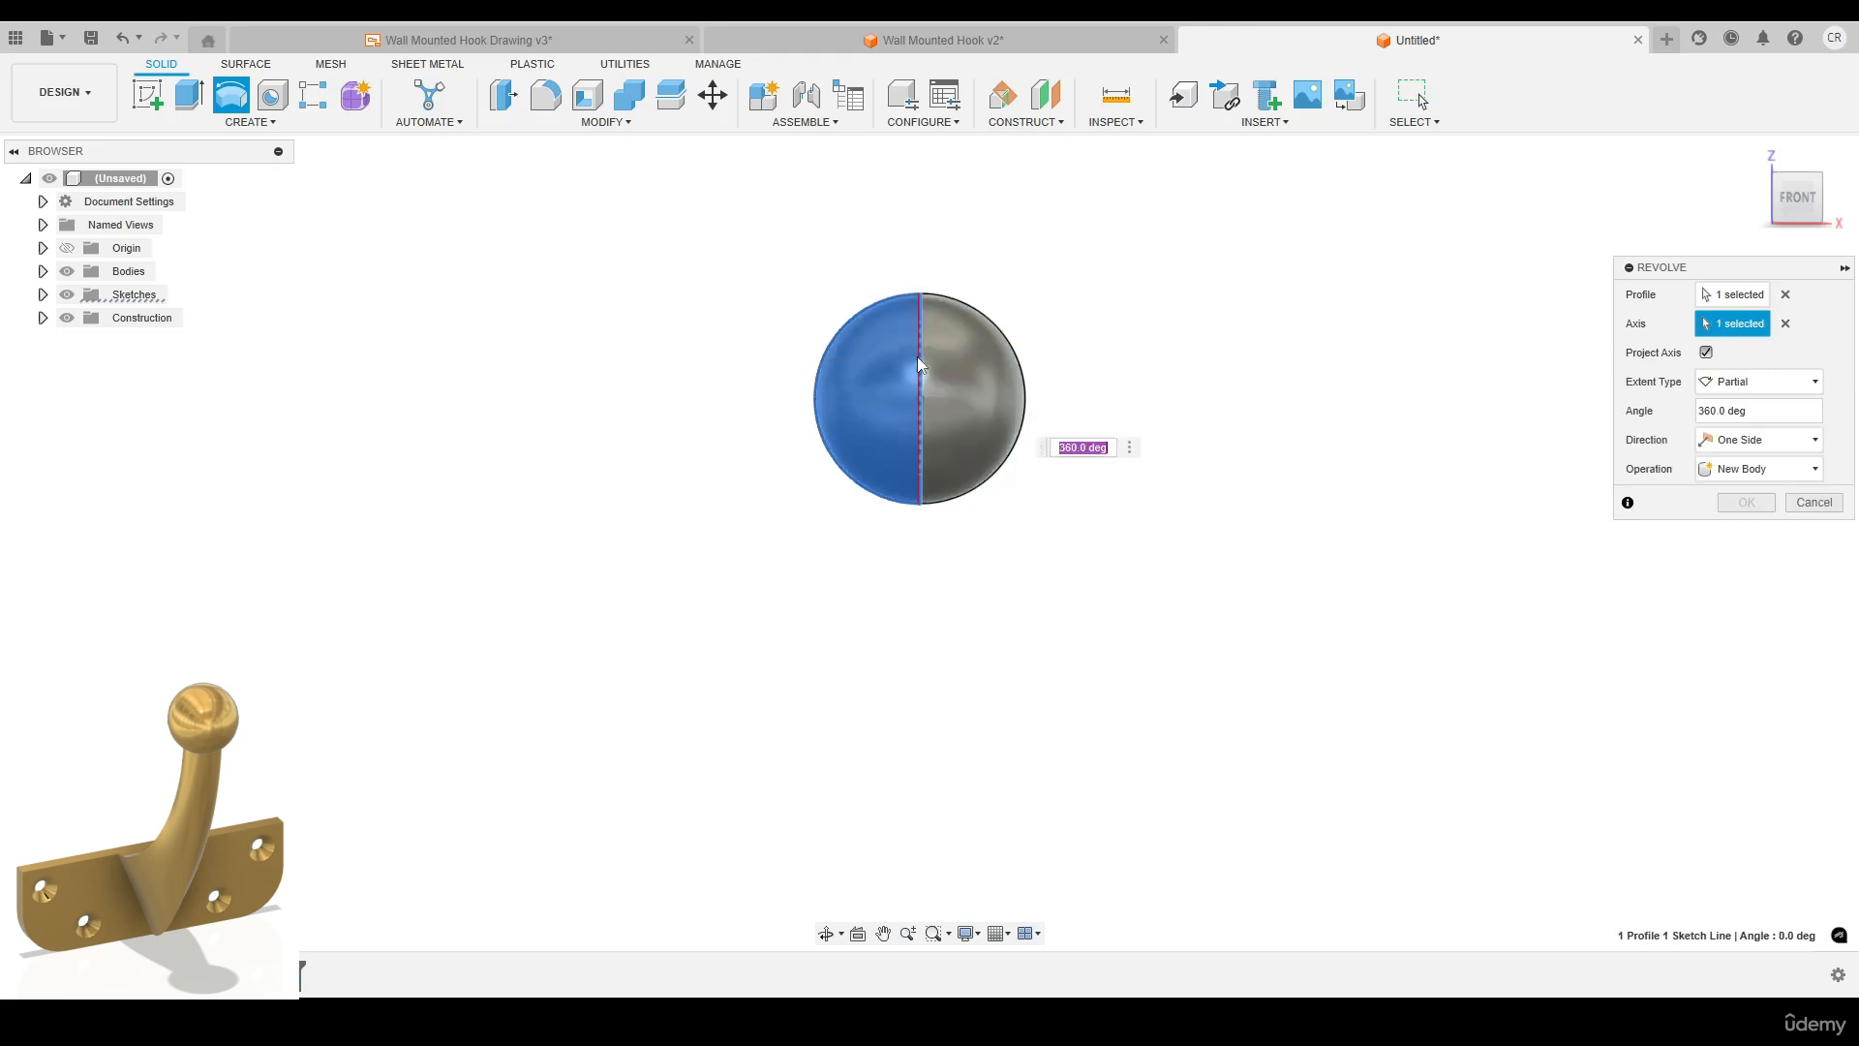
pyautogui.press('Return')
pyautogui.scroll(-3, 1000, 434)
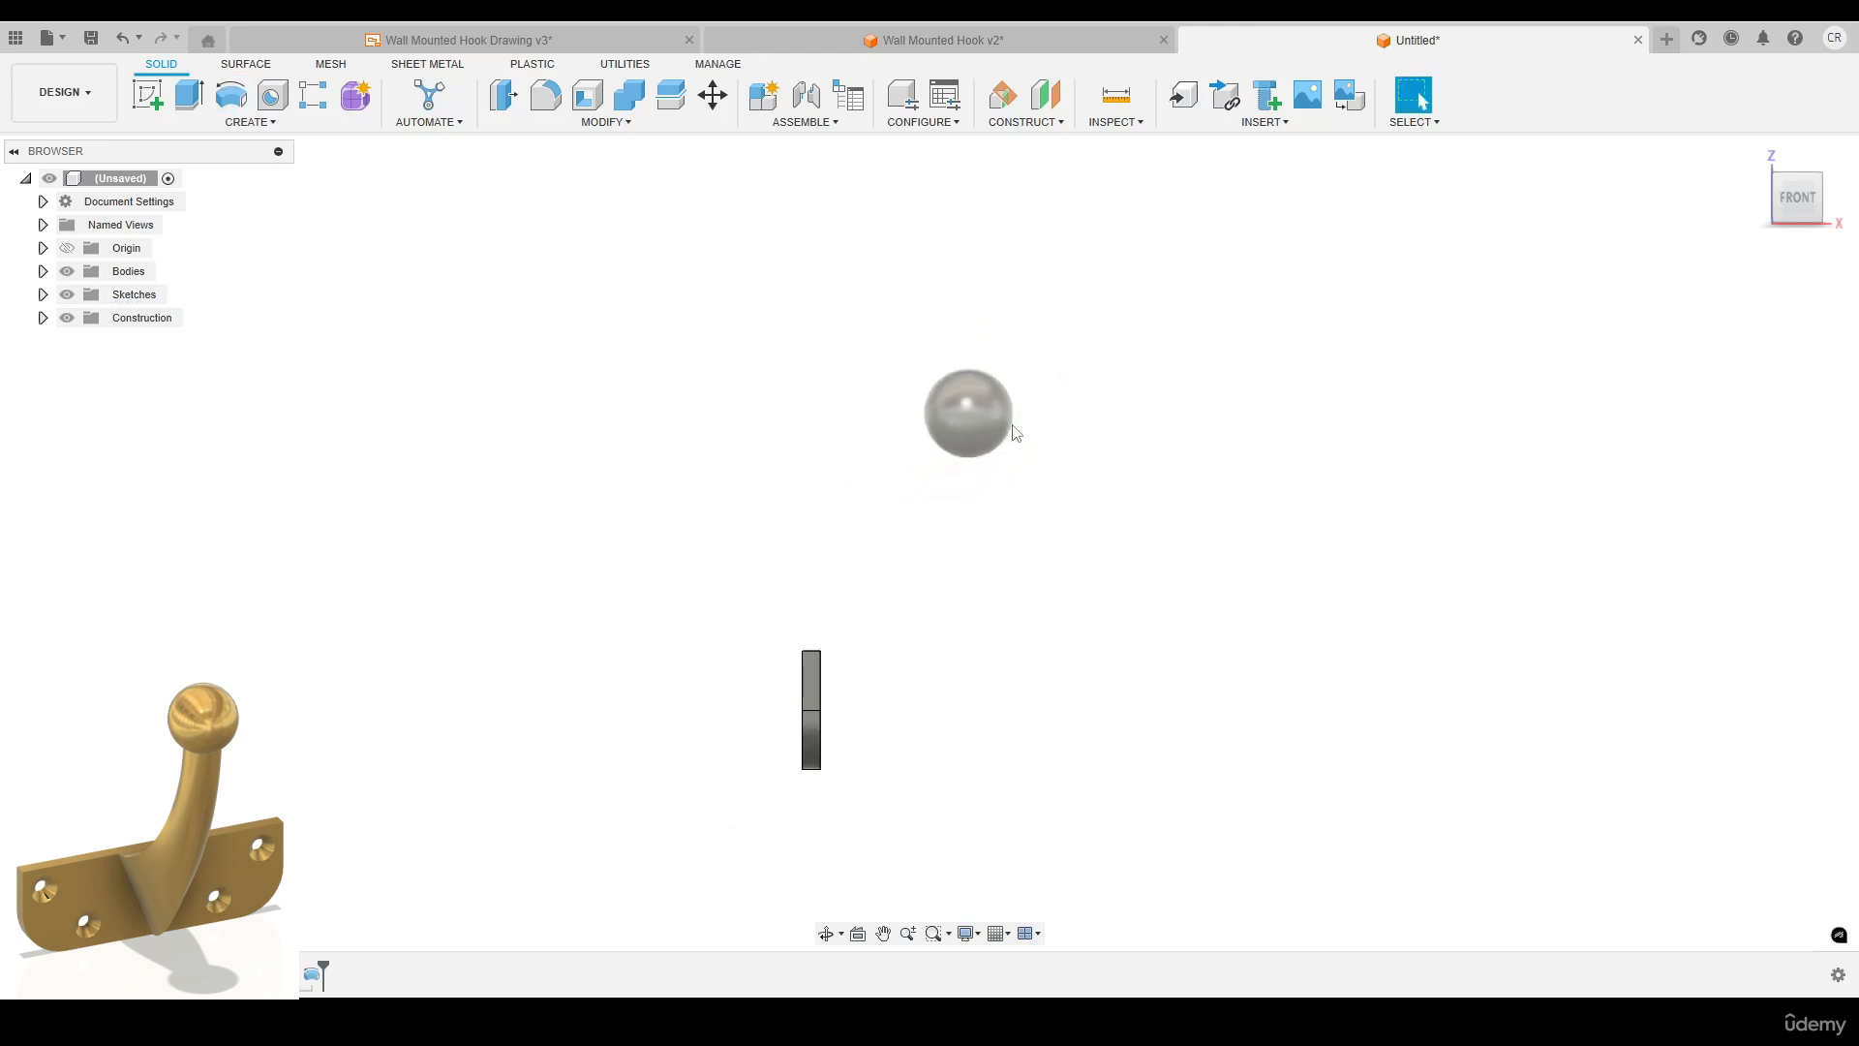
# On the plate's front face, sketch a V of two lines from the upper edge to the lower edge, about 17.7 mm wide at its open end.
pyautogui.keyDown('shift'); pyautogui.moveTo(1000, 433); pyautogui.dragTo(1065, 523, button='middle'); pyautogui.keyUp('shift')
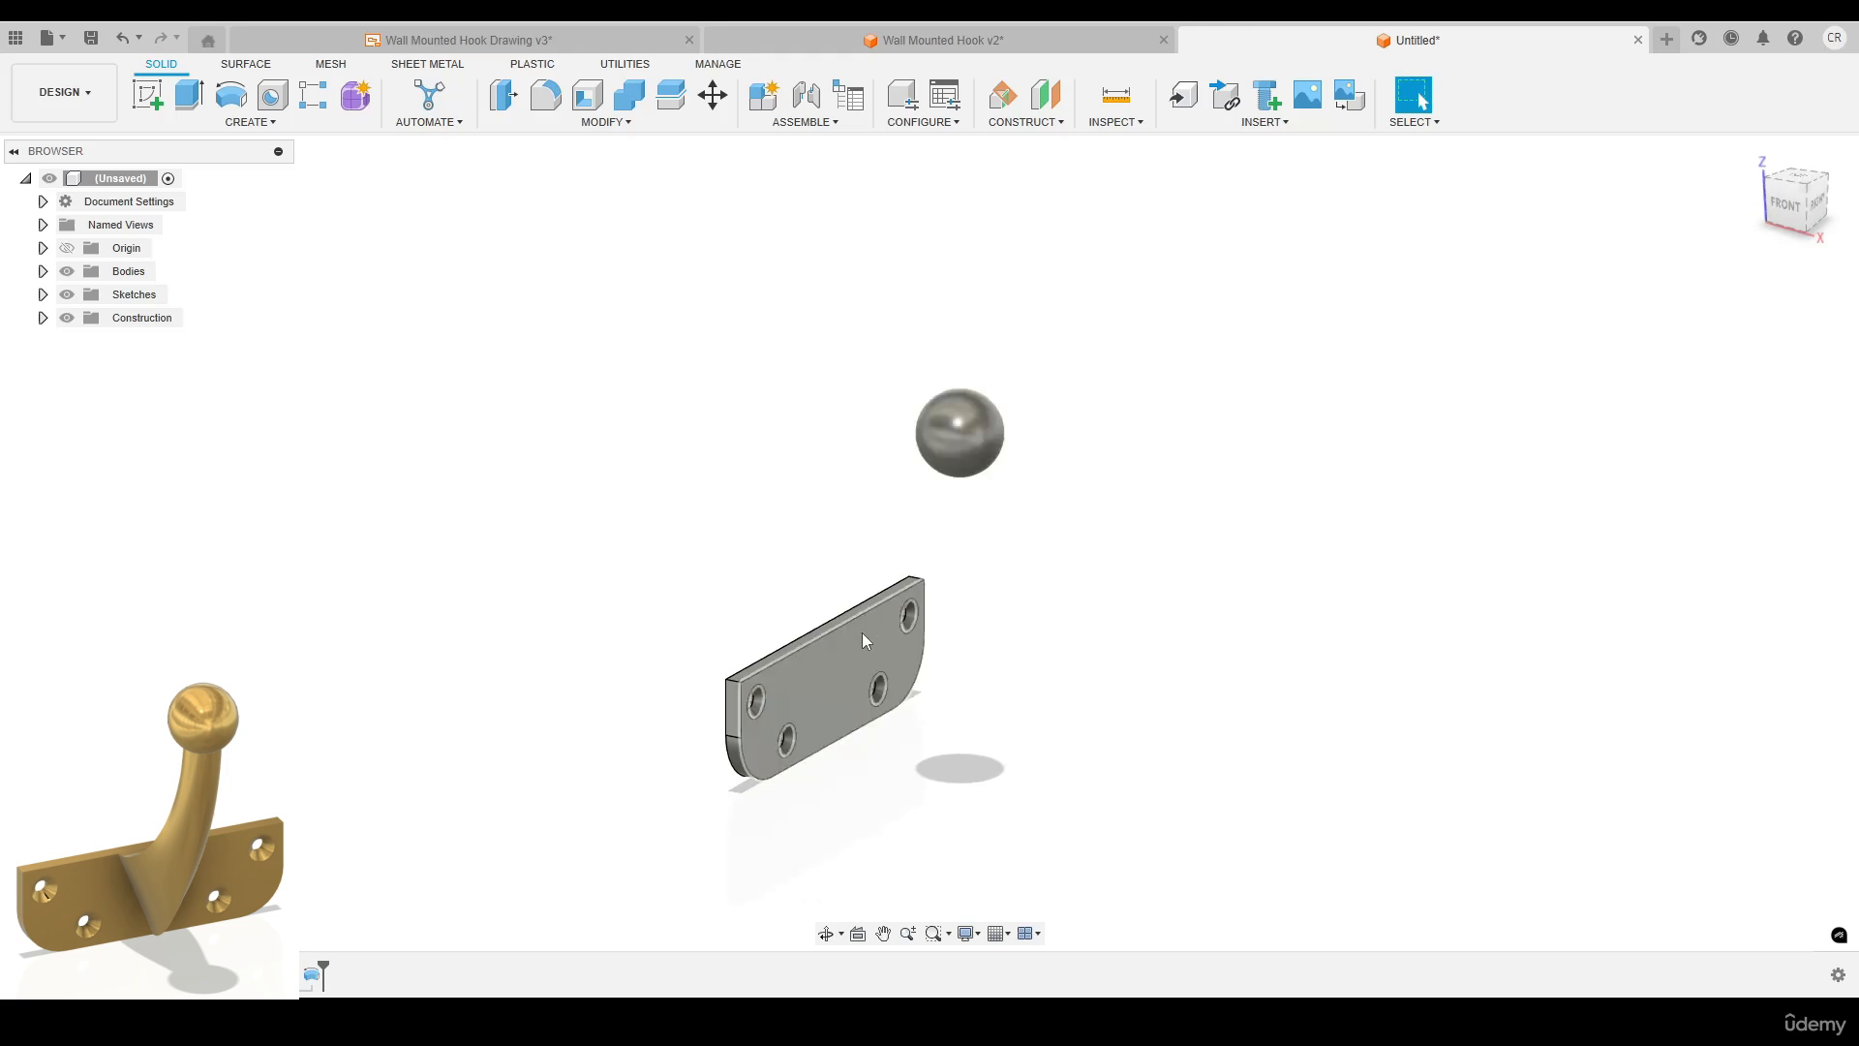
pyautogui.keyDown('shift'); pyautogui.moveTo(1243, 583); pyautogui.dragTo(1154, 573, button='middle'); pyautogui.keyUp('shift')
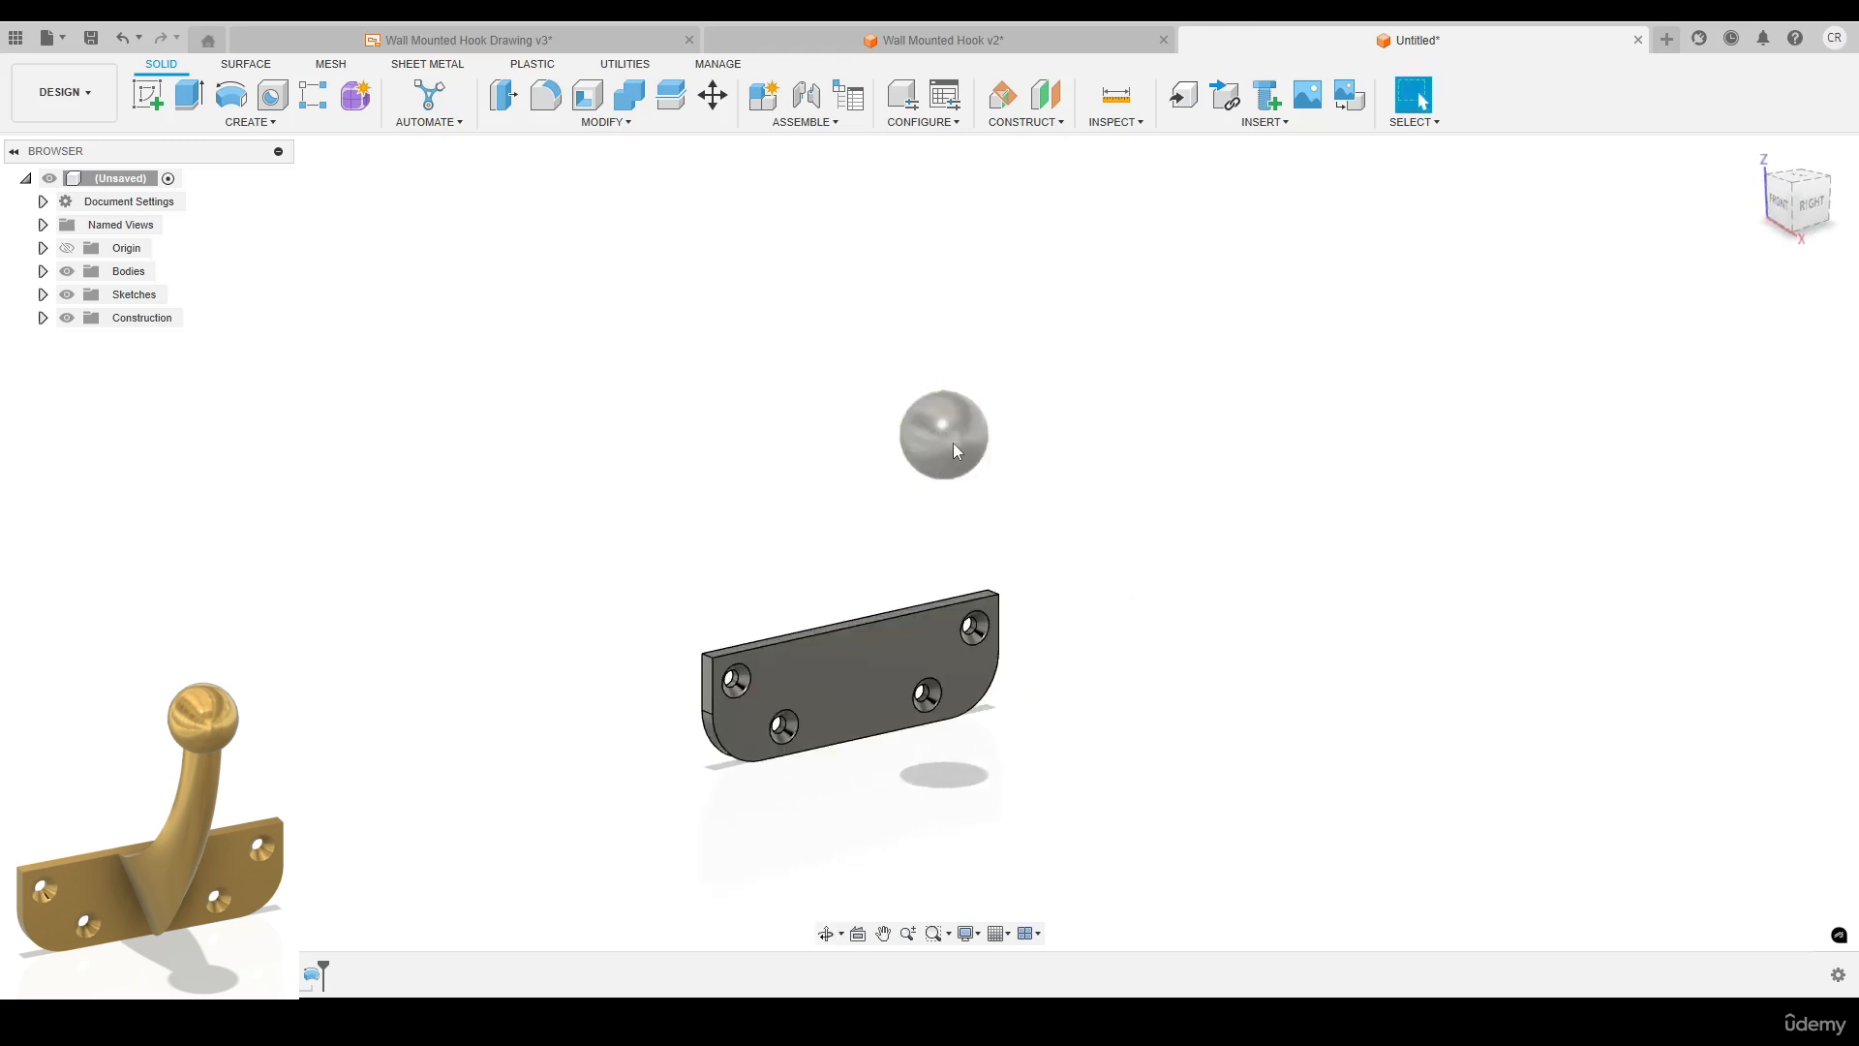
pyautogui.keyDown('shift'); pyautogui.moveTo(1158, 535); pyautogui.dragTo(1127, 524, button='middle'); pyautogui.keyUp('shift')
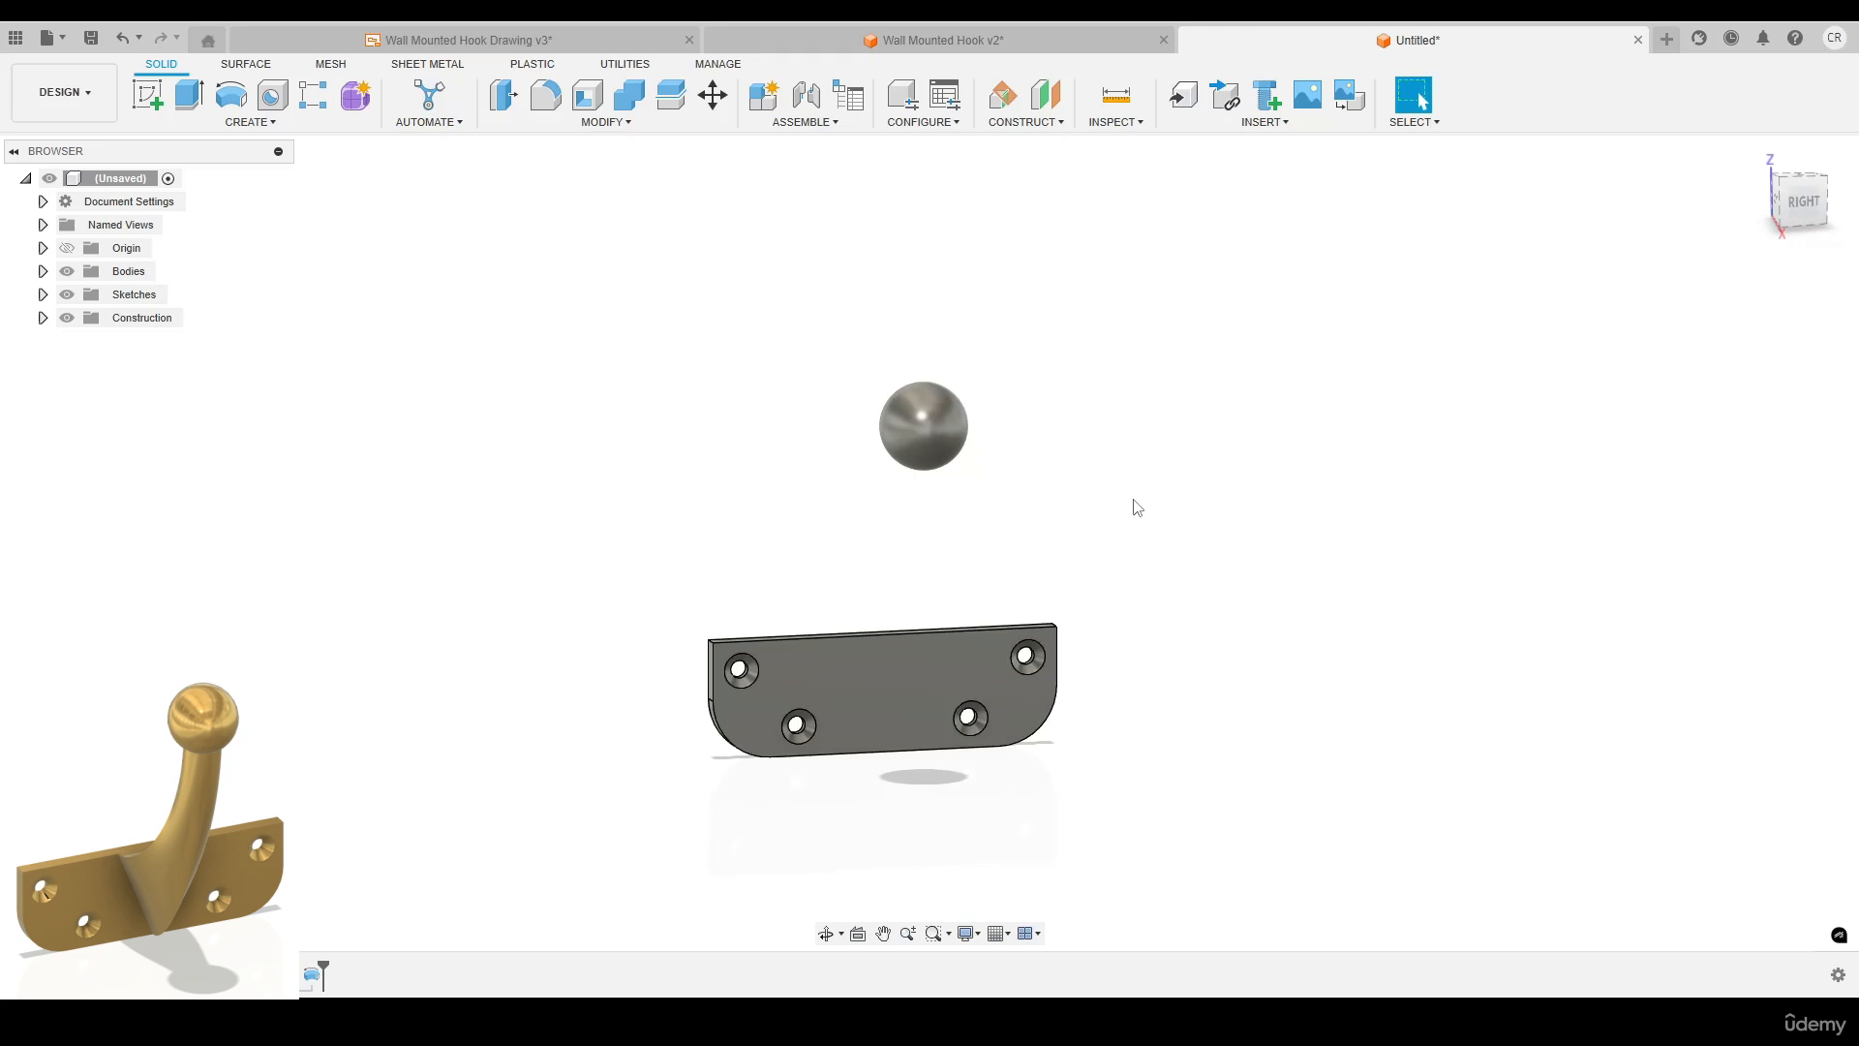
pyautogui.keyDown('shift'); pyautogui.moveTo(1137, 510); pyautogui.dragTo(1168, 502, button='middle'); pyautogui.keyUp('shift')
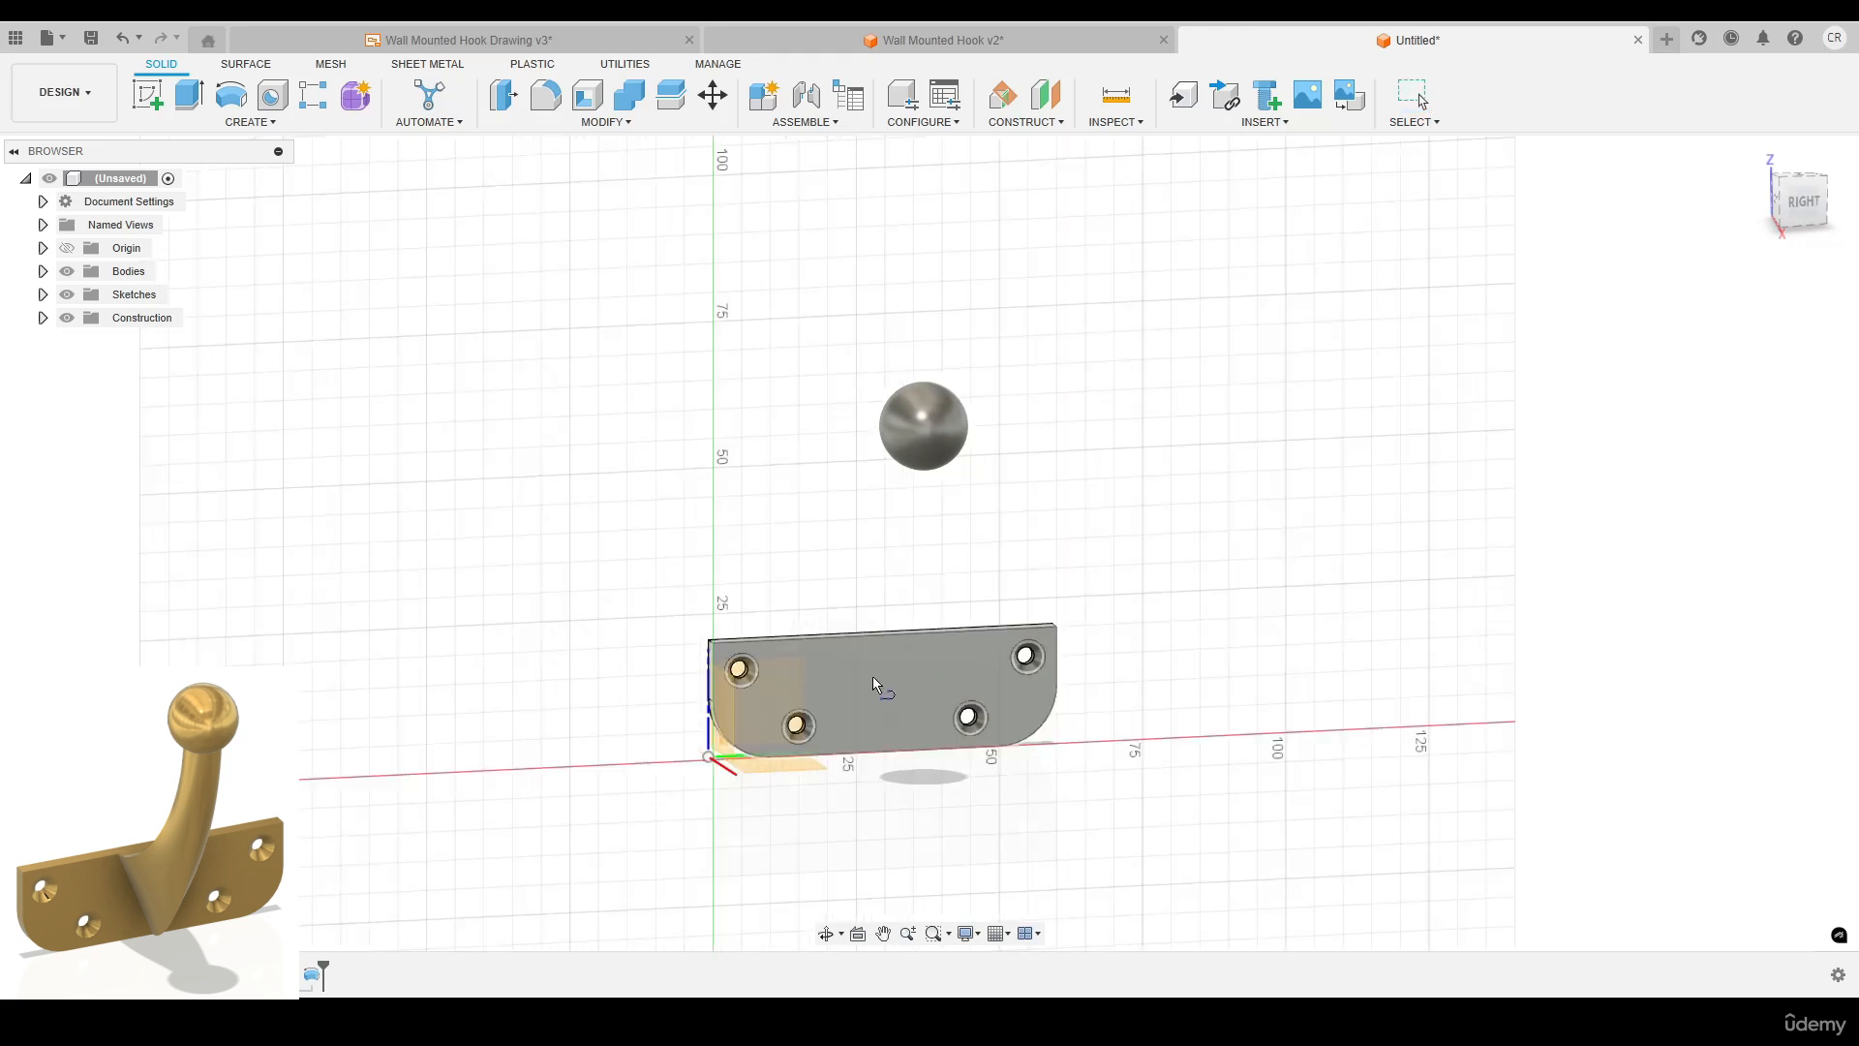
pyautogui.click(891, 668)
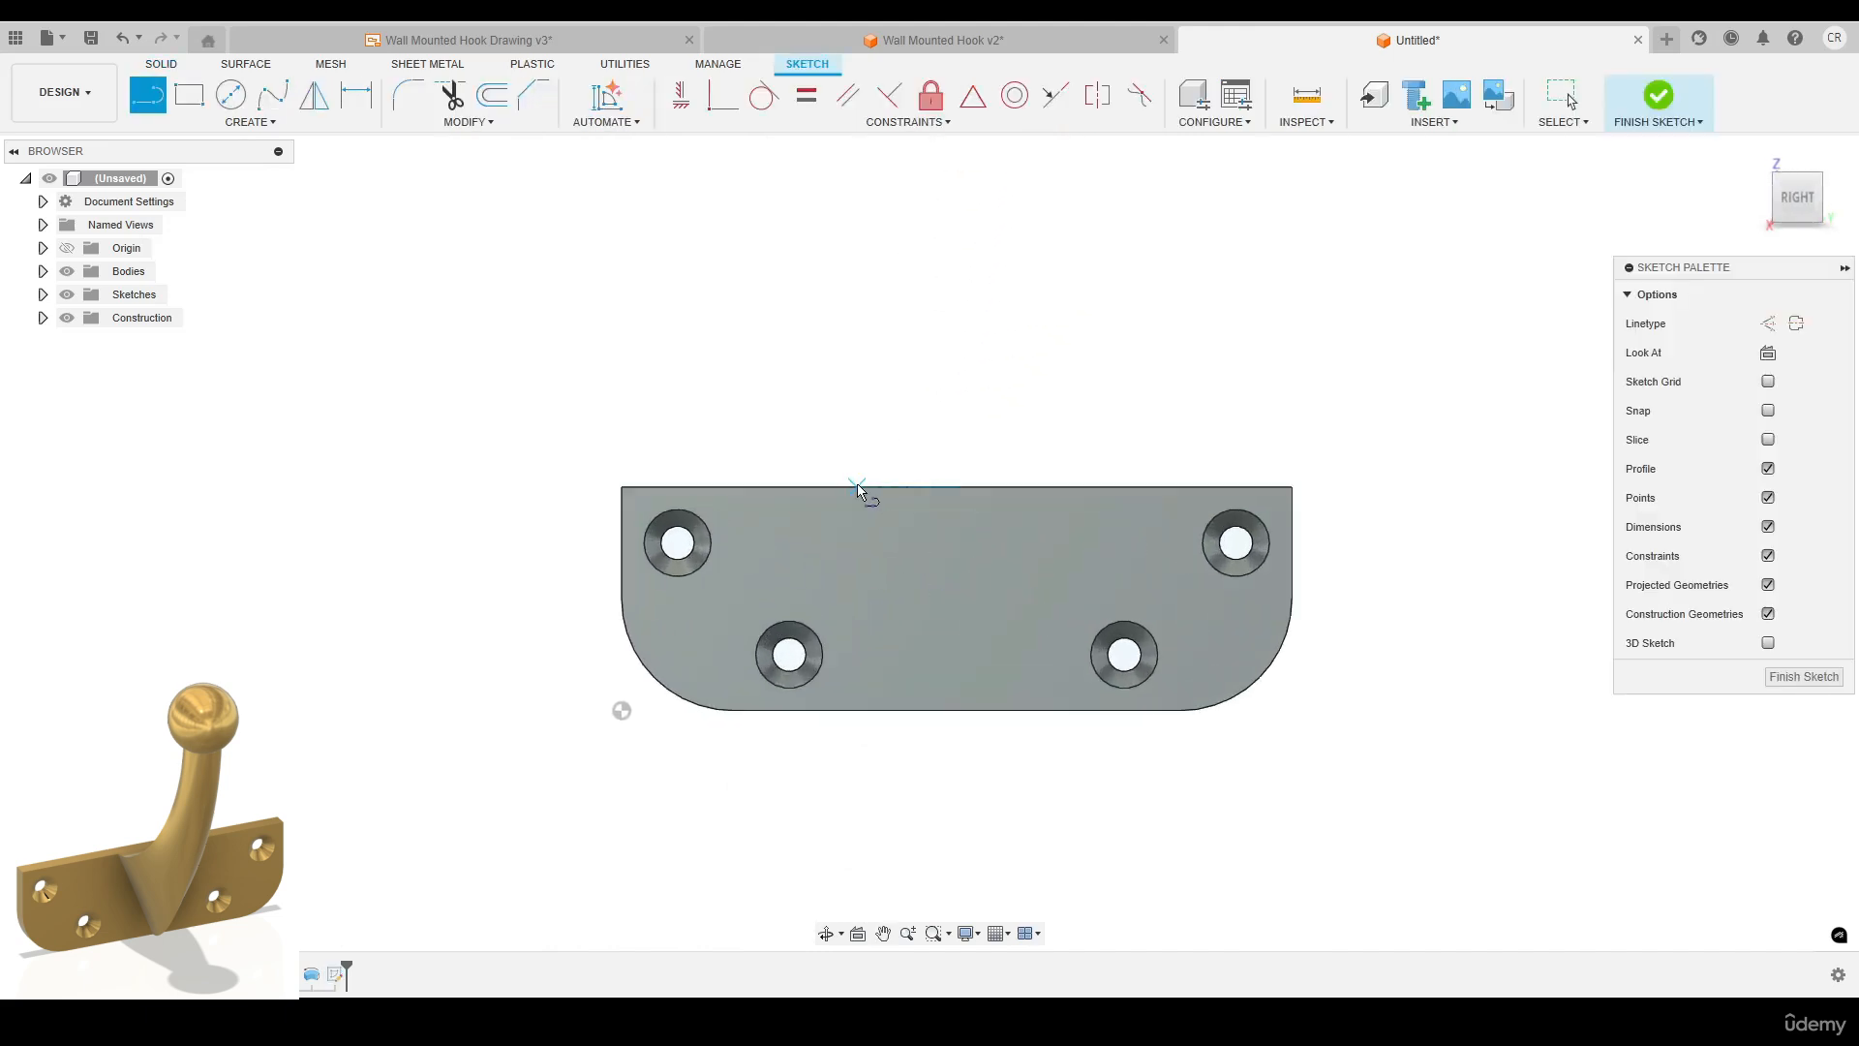
pyautogui.click(857, 488)
pyautogui.doubleClick(919, 711)
pyautogui.click(920, 711)
pyautogui.doubleClick(1054, 487)
pyautogui.press('Escape')
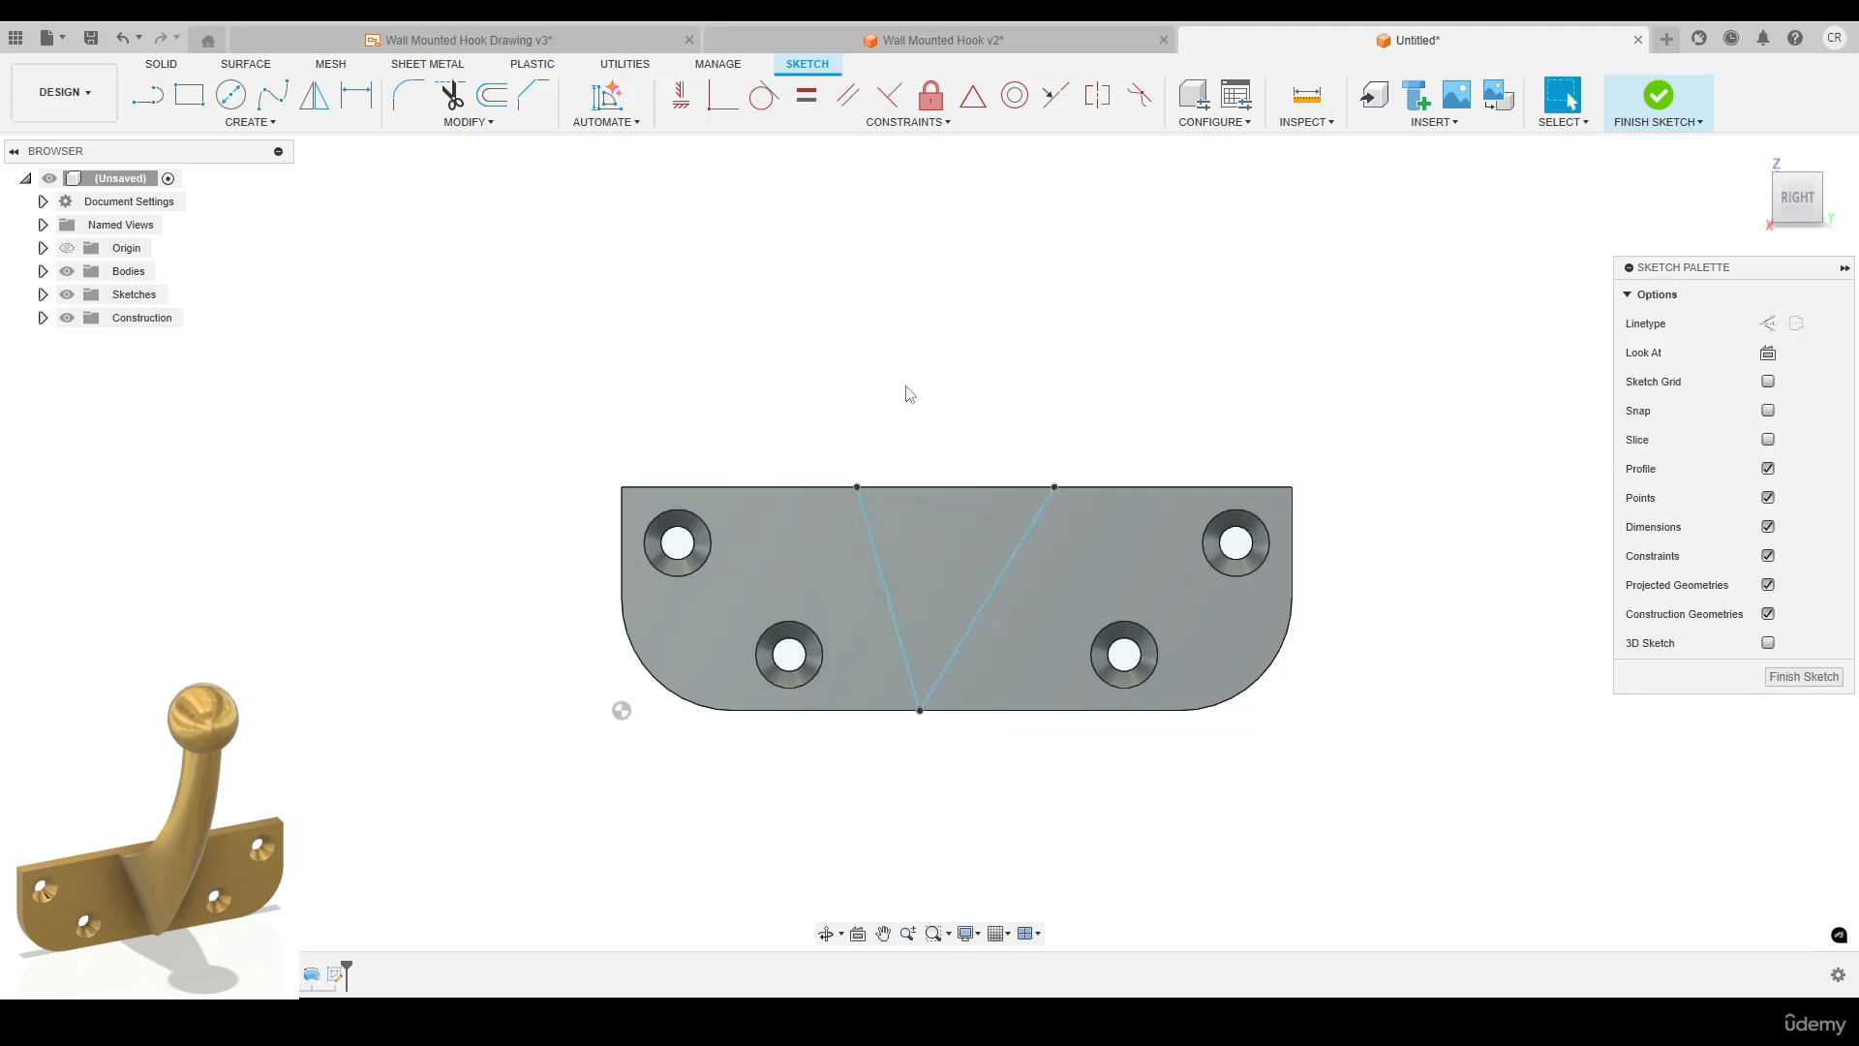
# Dimension the distance between the V's two upper endpoints as 16 mm.
pyautogui.press('d')
pyautogui.click(857, 486)
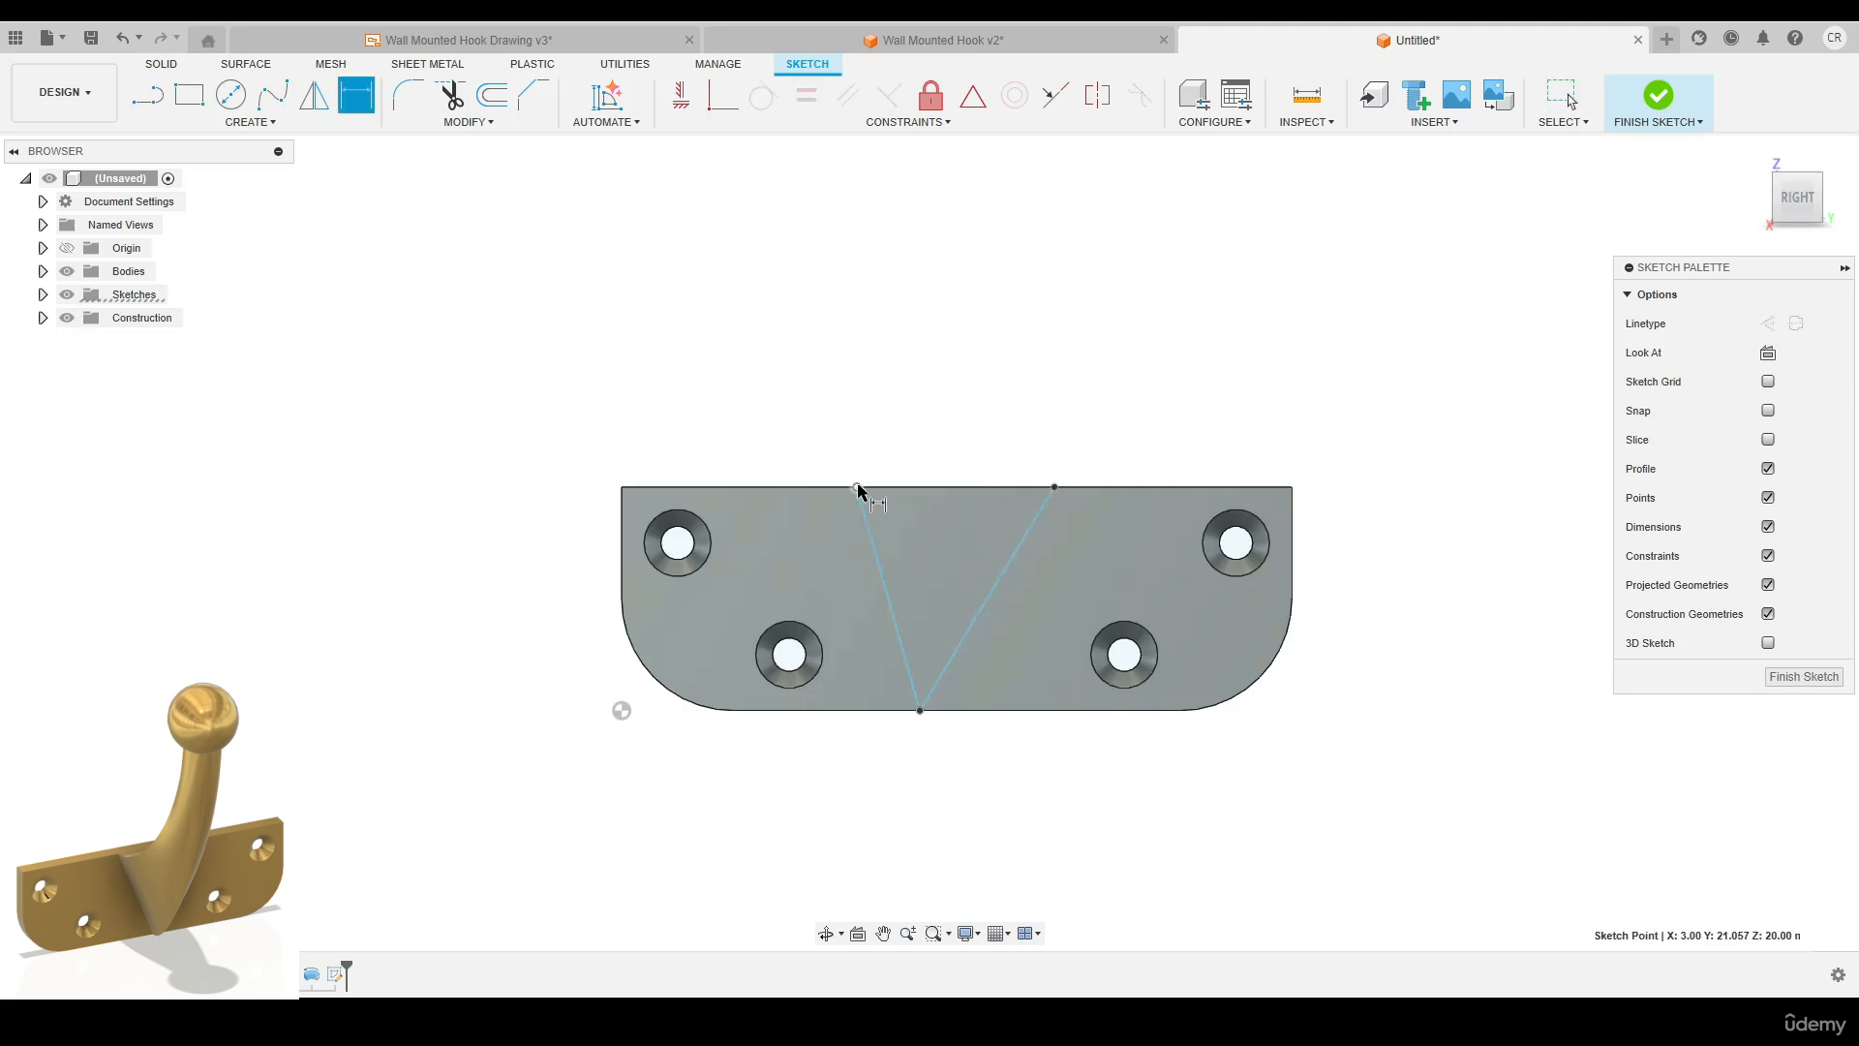
pyautogui.click(1055, 486)
pyautogui.click(954, 411)
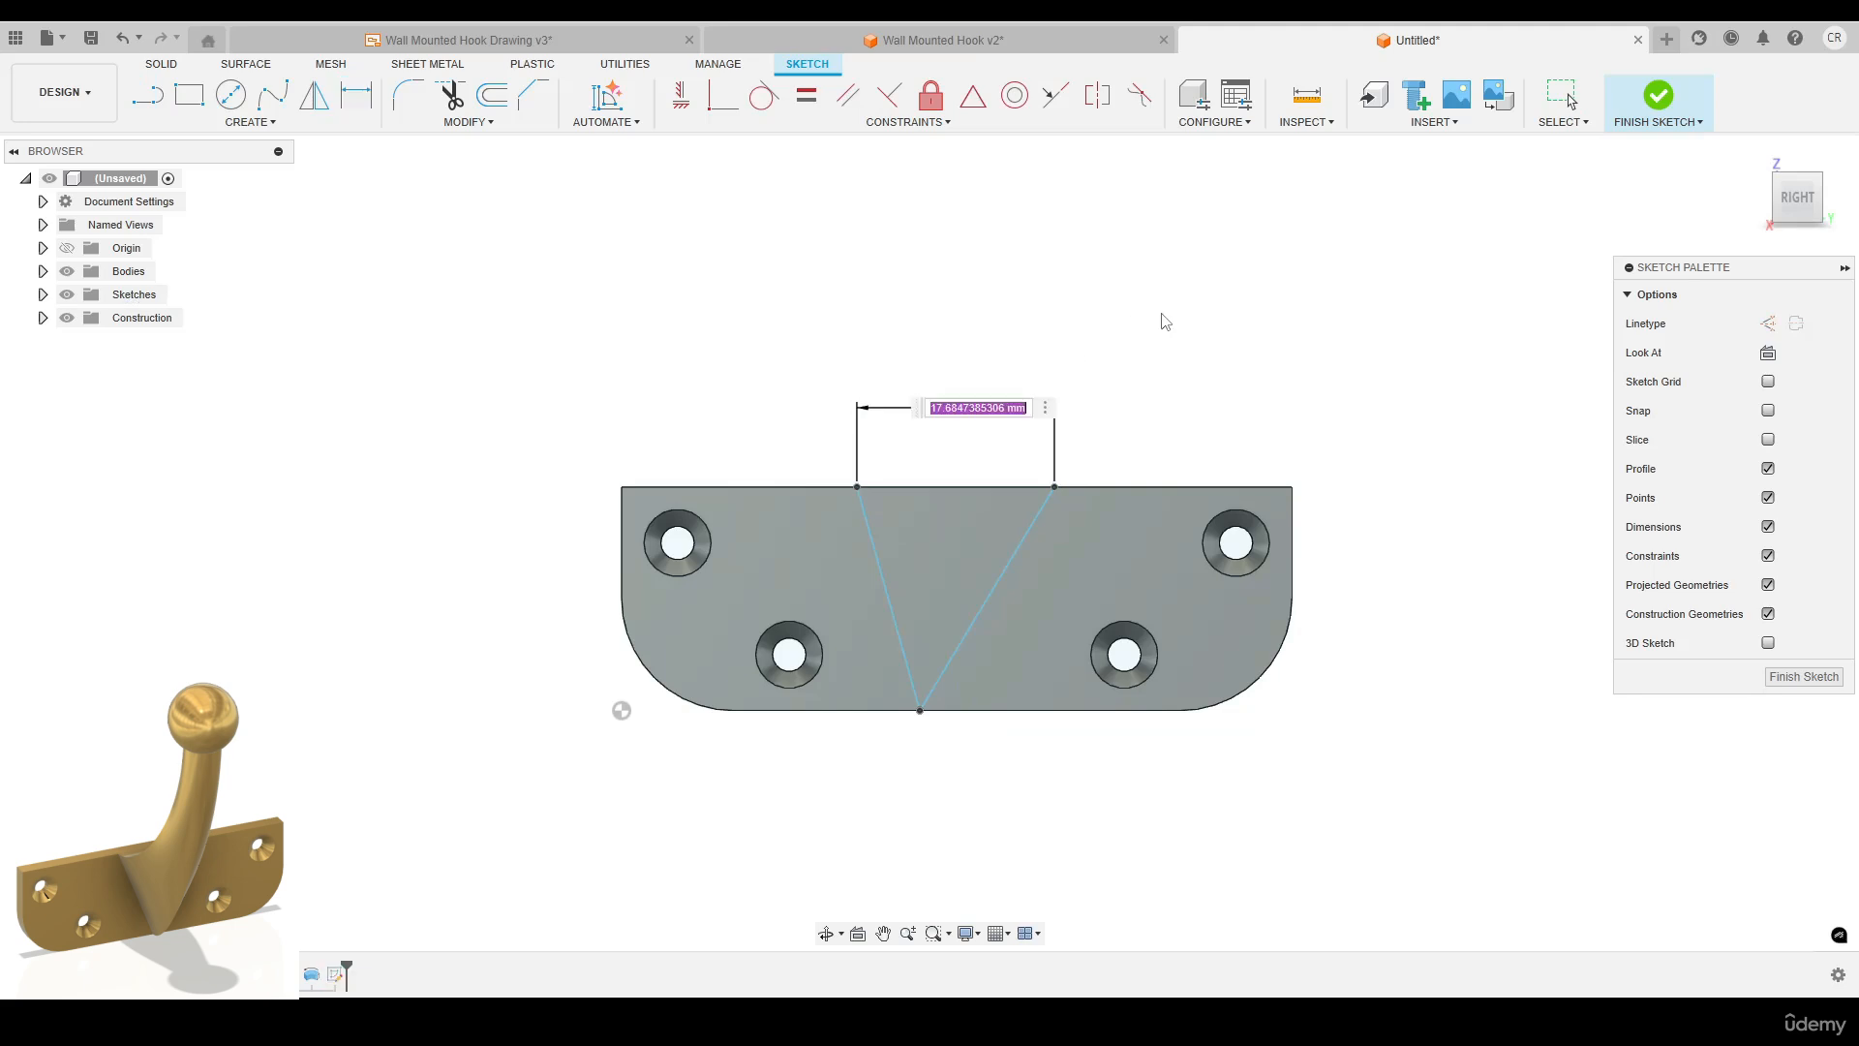
pyautogui.write('16')
pyautogui.press('Return')
pyautogui.press('Escape')
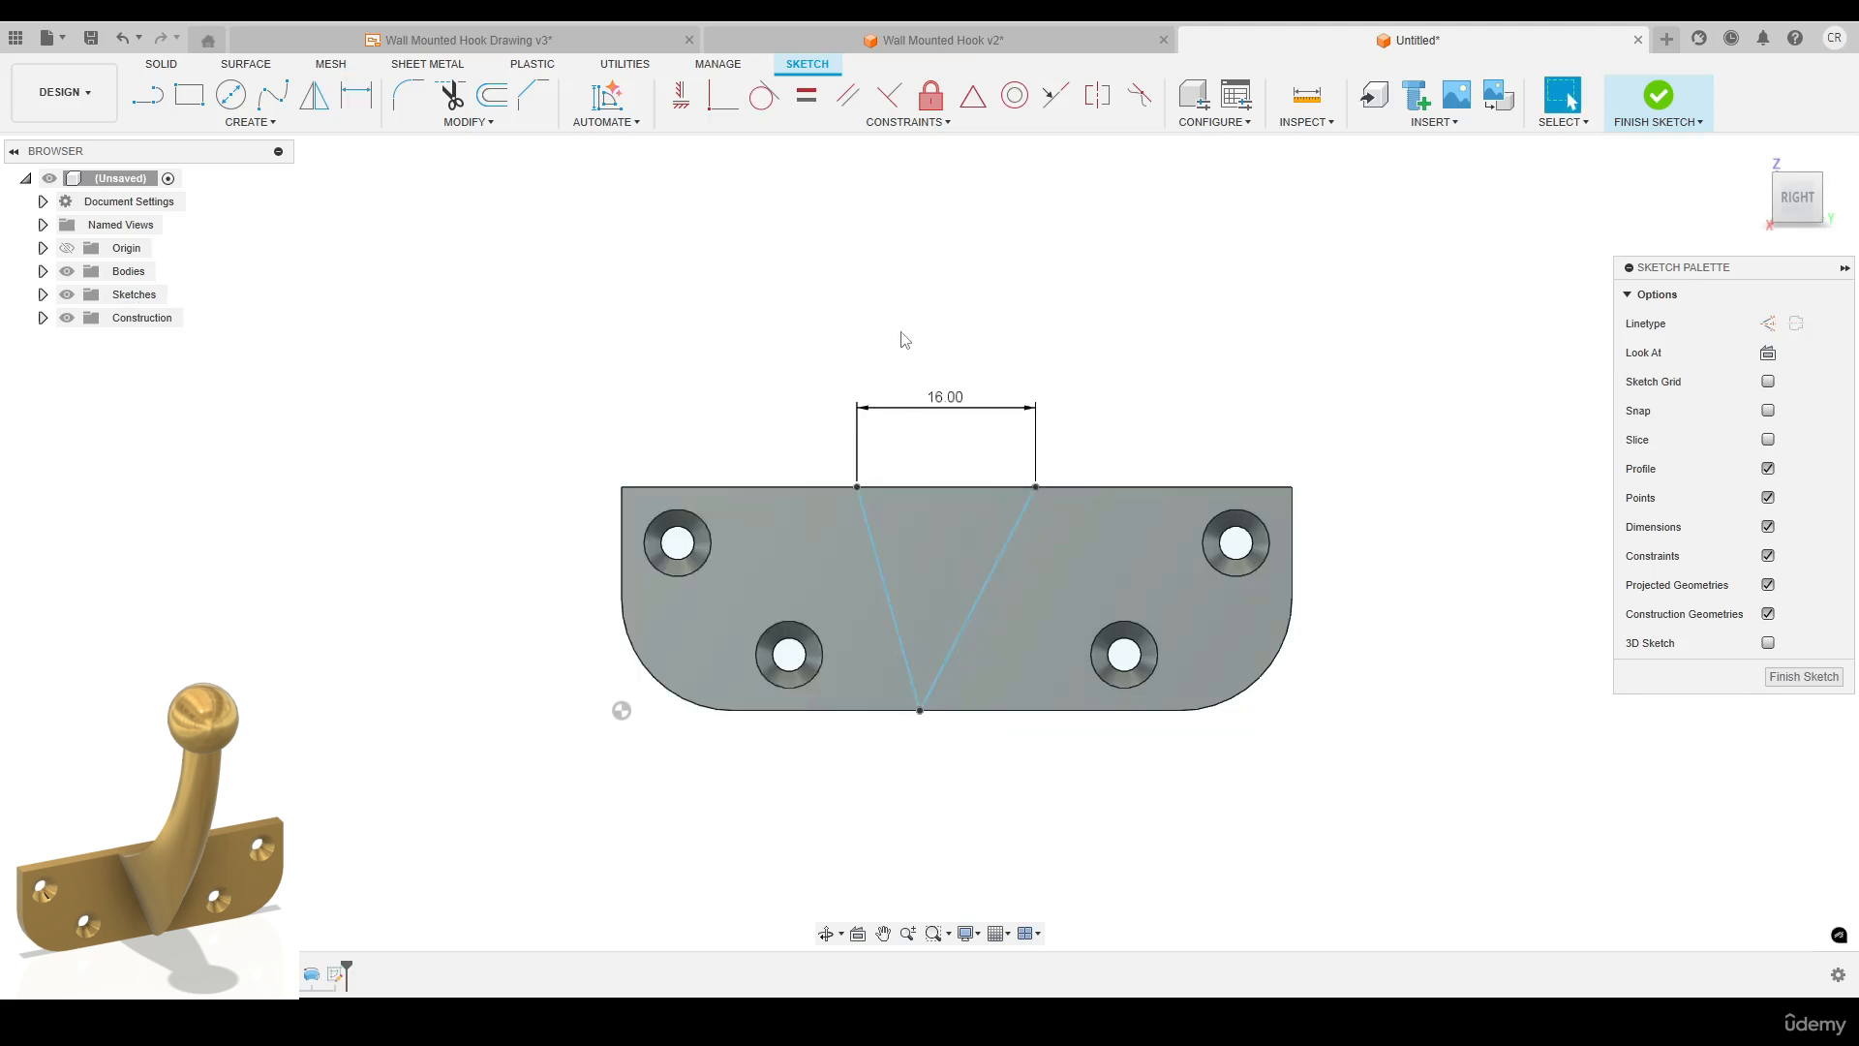
# Apply an Equal constraint to the two slanted lines of the V.
pyautogui.click(807, 95)
pyautogui.click(873, 543)
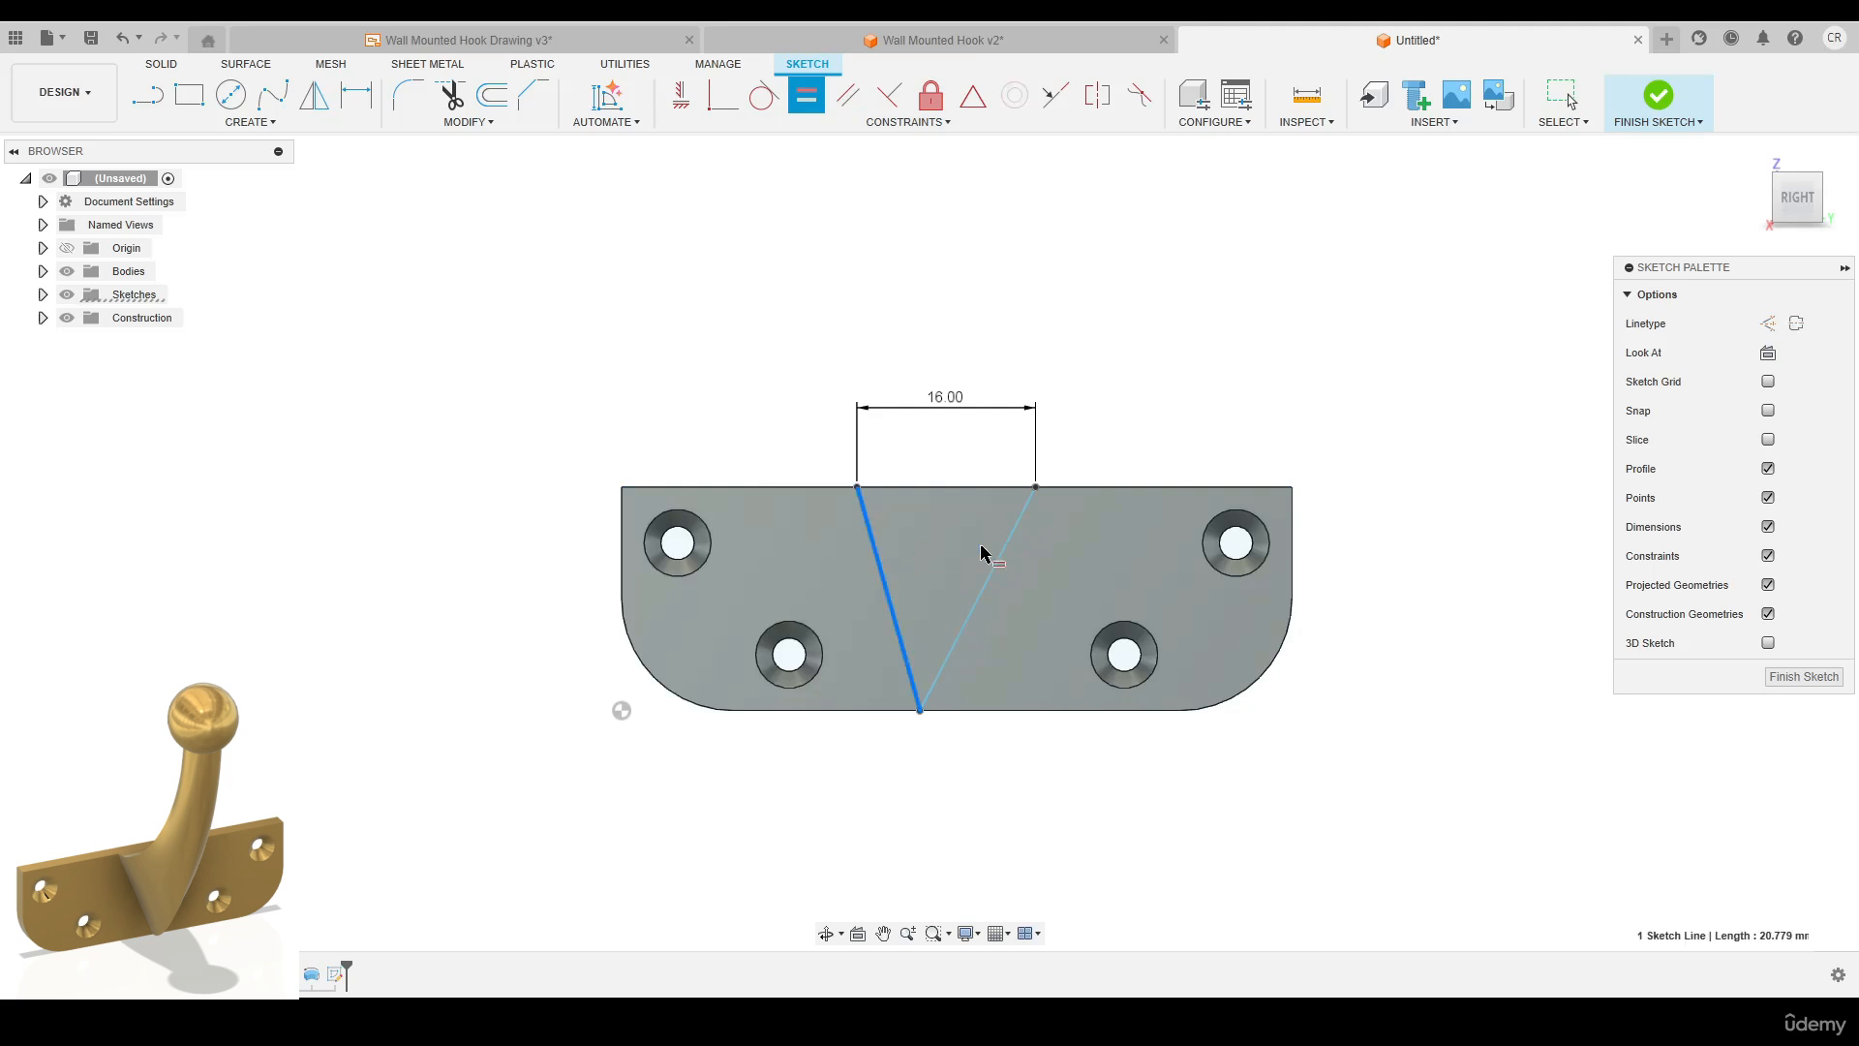
pyautogui.click(1003, 550)
pyautogui.press('Escape')
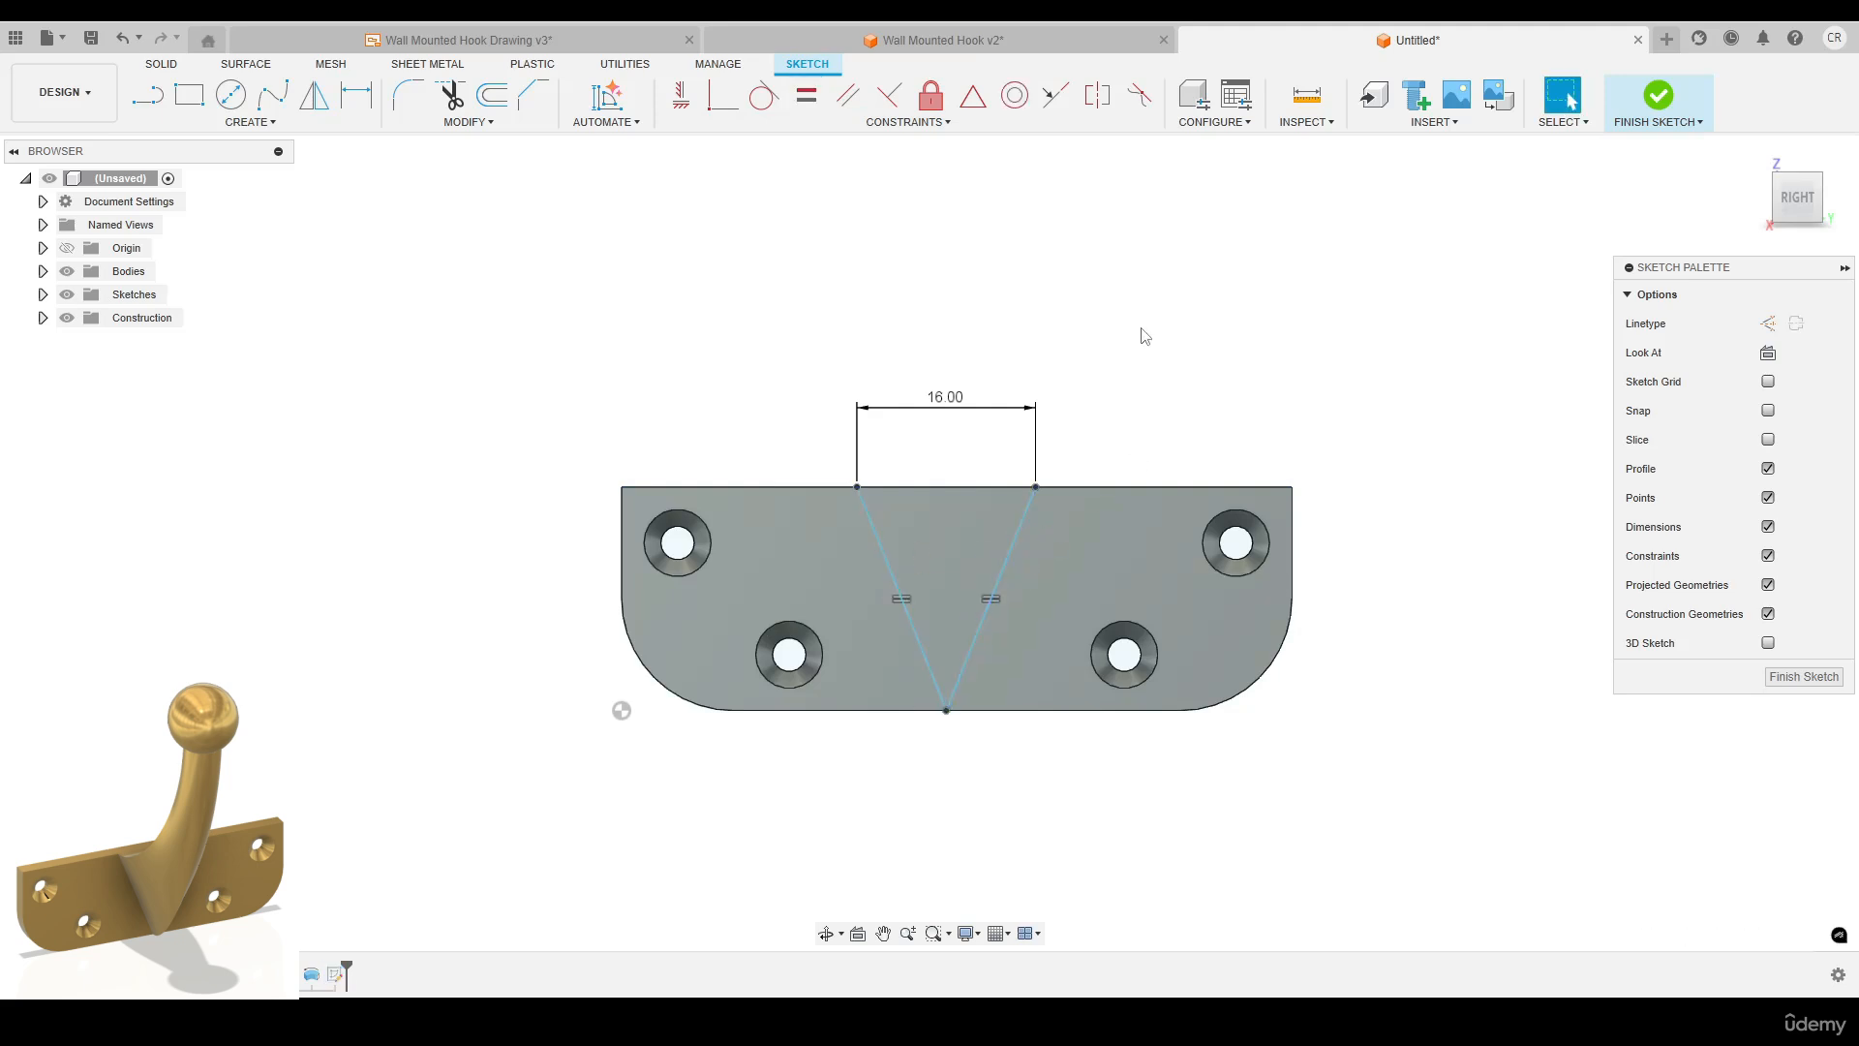
# Centre the V by making its lower vertex coincident with the midpoint of the plate's lower edge, and finish the sketch.
pyautogui.moveTo(946, 712)
pyautogui.mouseDown()
pyautogui.moveTo(619, 713)
pyautogui.moveTo(1133, 711)
pyautogui.moveTo(786, 712)
pyautogui.mouseUp()
pyautogui.click(722, 95)
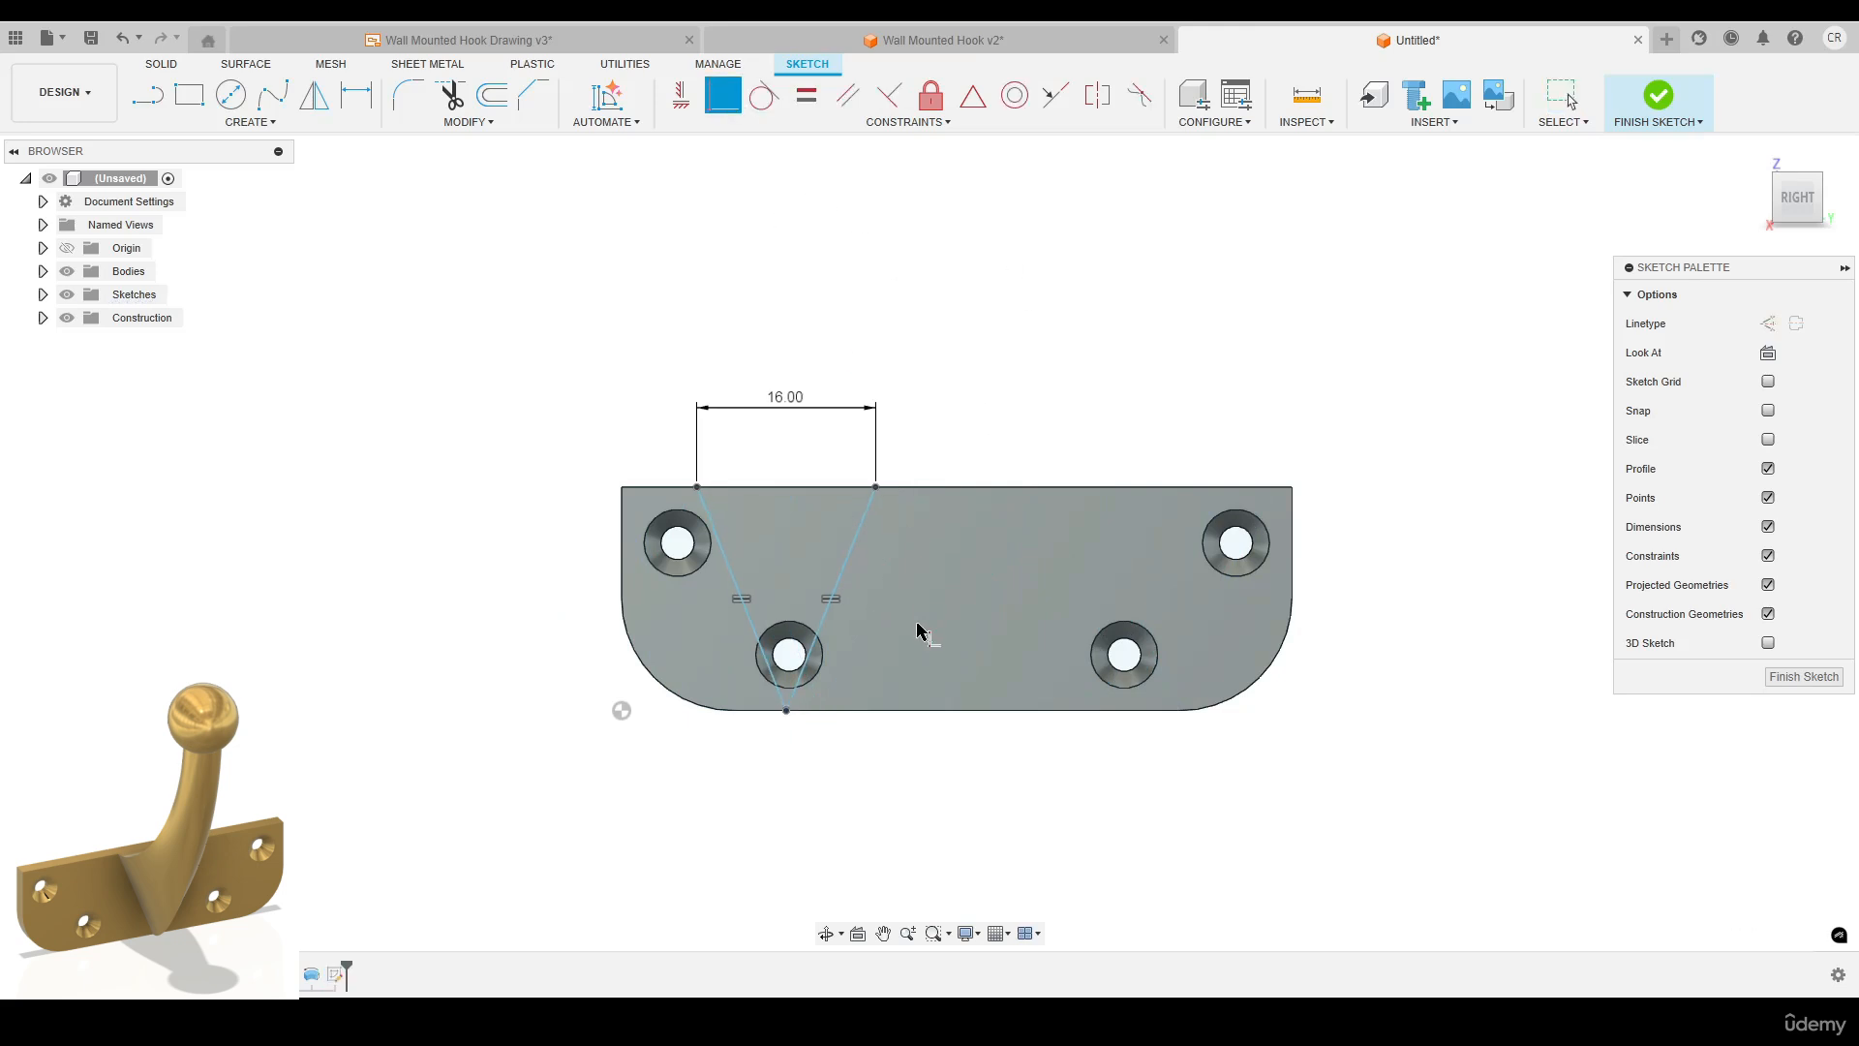
pyautogui.click(787, 711)
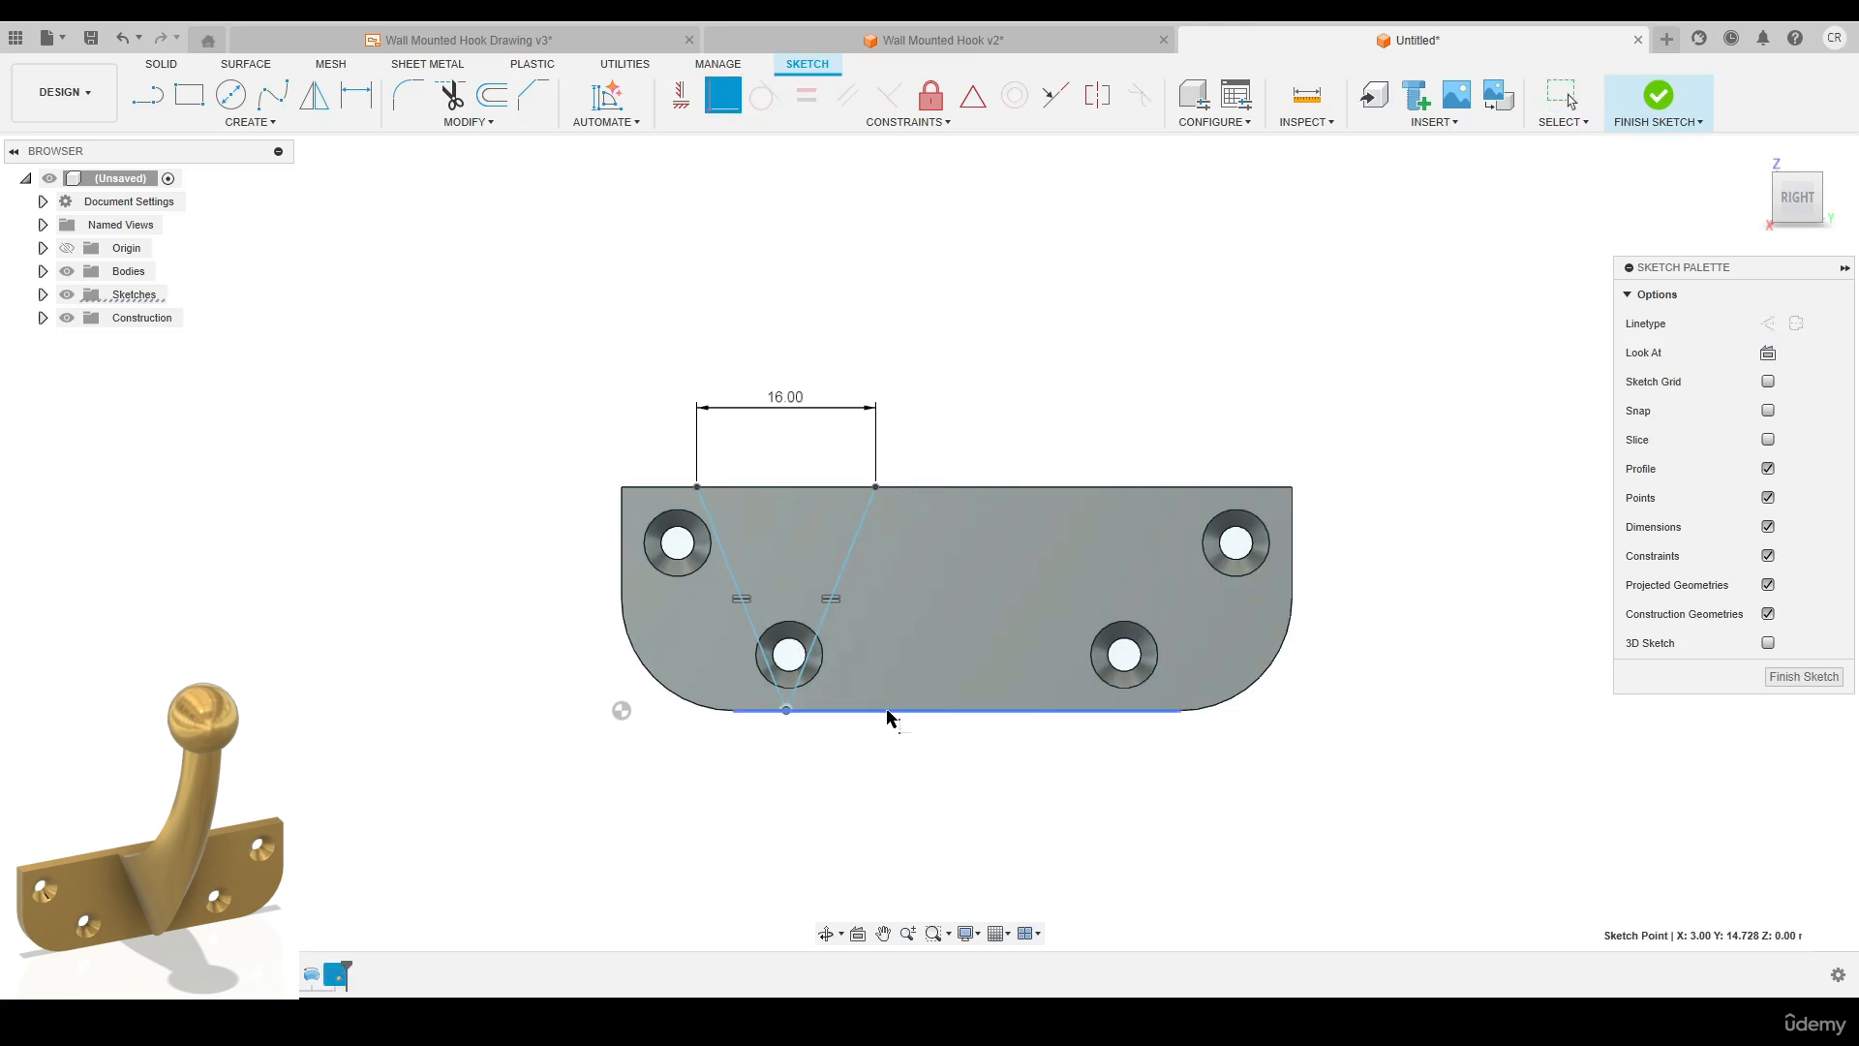
pyautogui.click(958, 712)
pyautogui.rightClick(1210, 254)
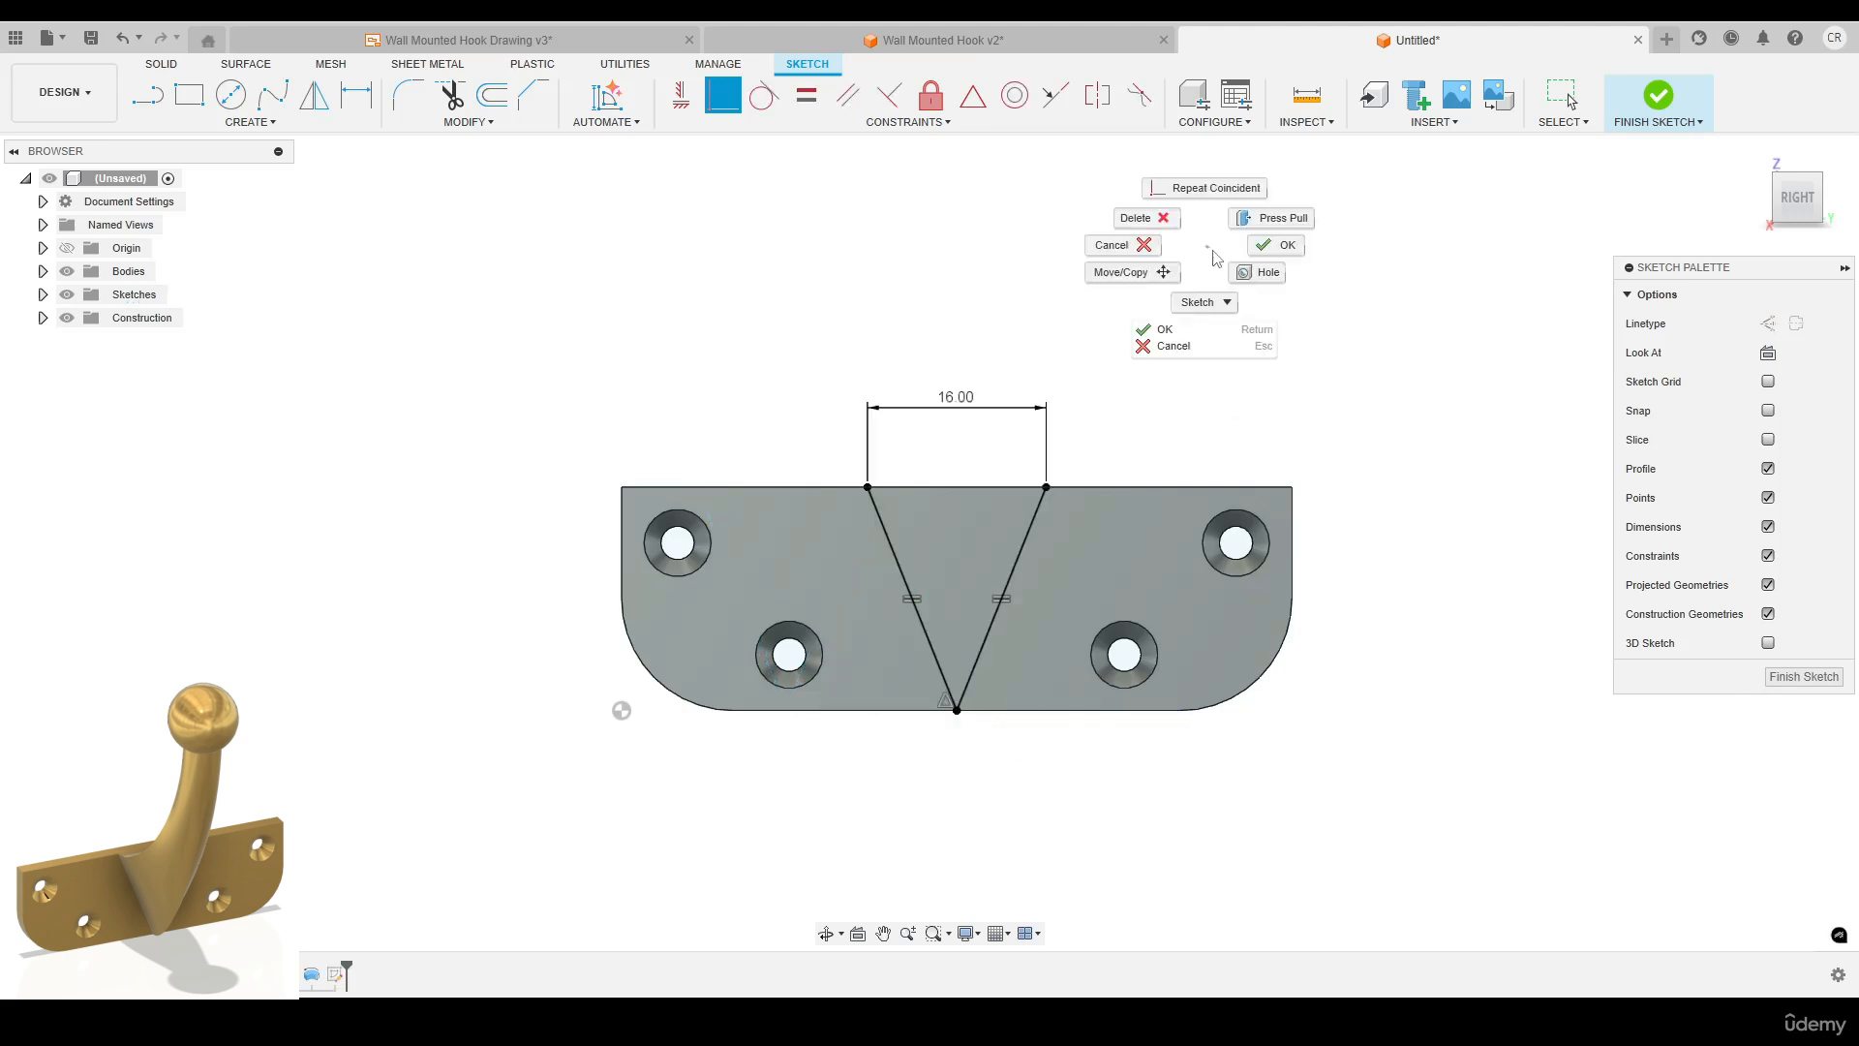
pyautogui.click(1244, 274)
pyautogui.click(1657, 95)
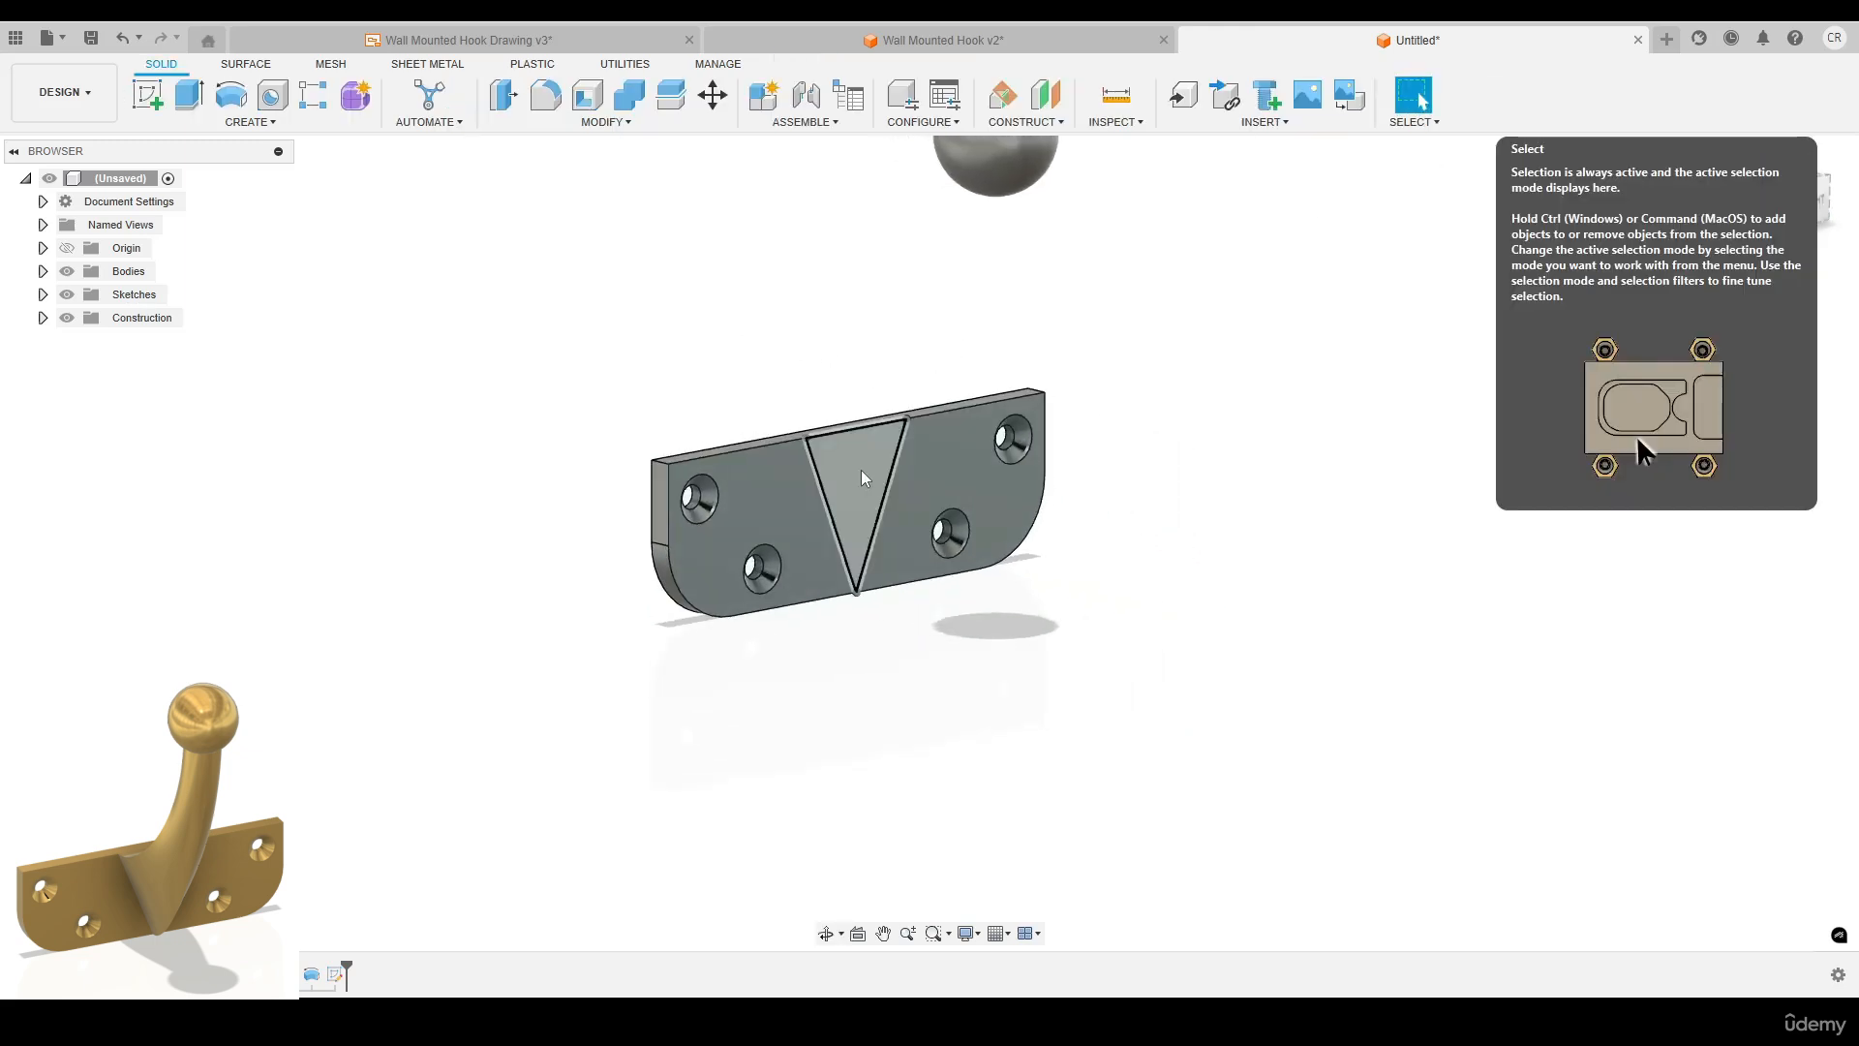
# Create an offset construction plane 40 mm above the plate's top face.
pyautogui.moveTo(862, 469); pyautogui.dragTo(792, 688, button='middle')
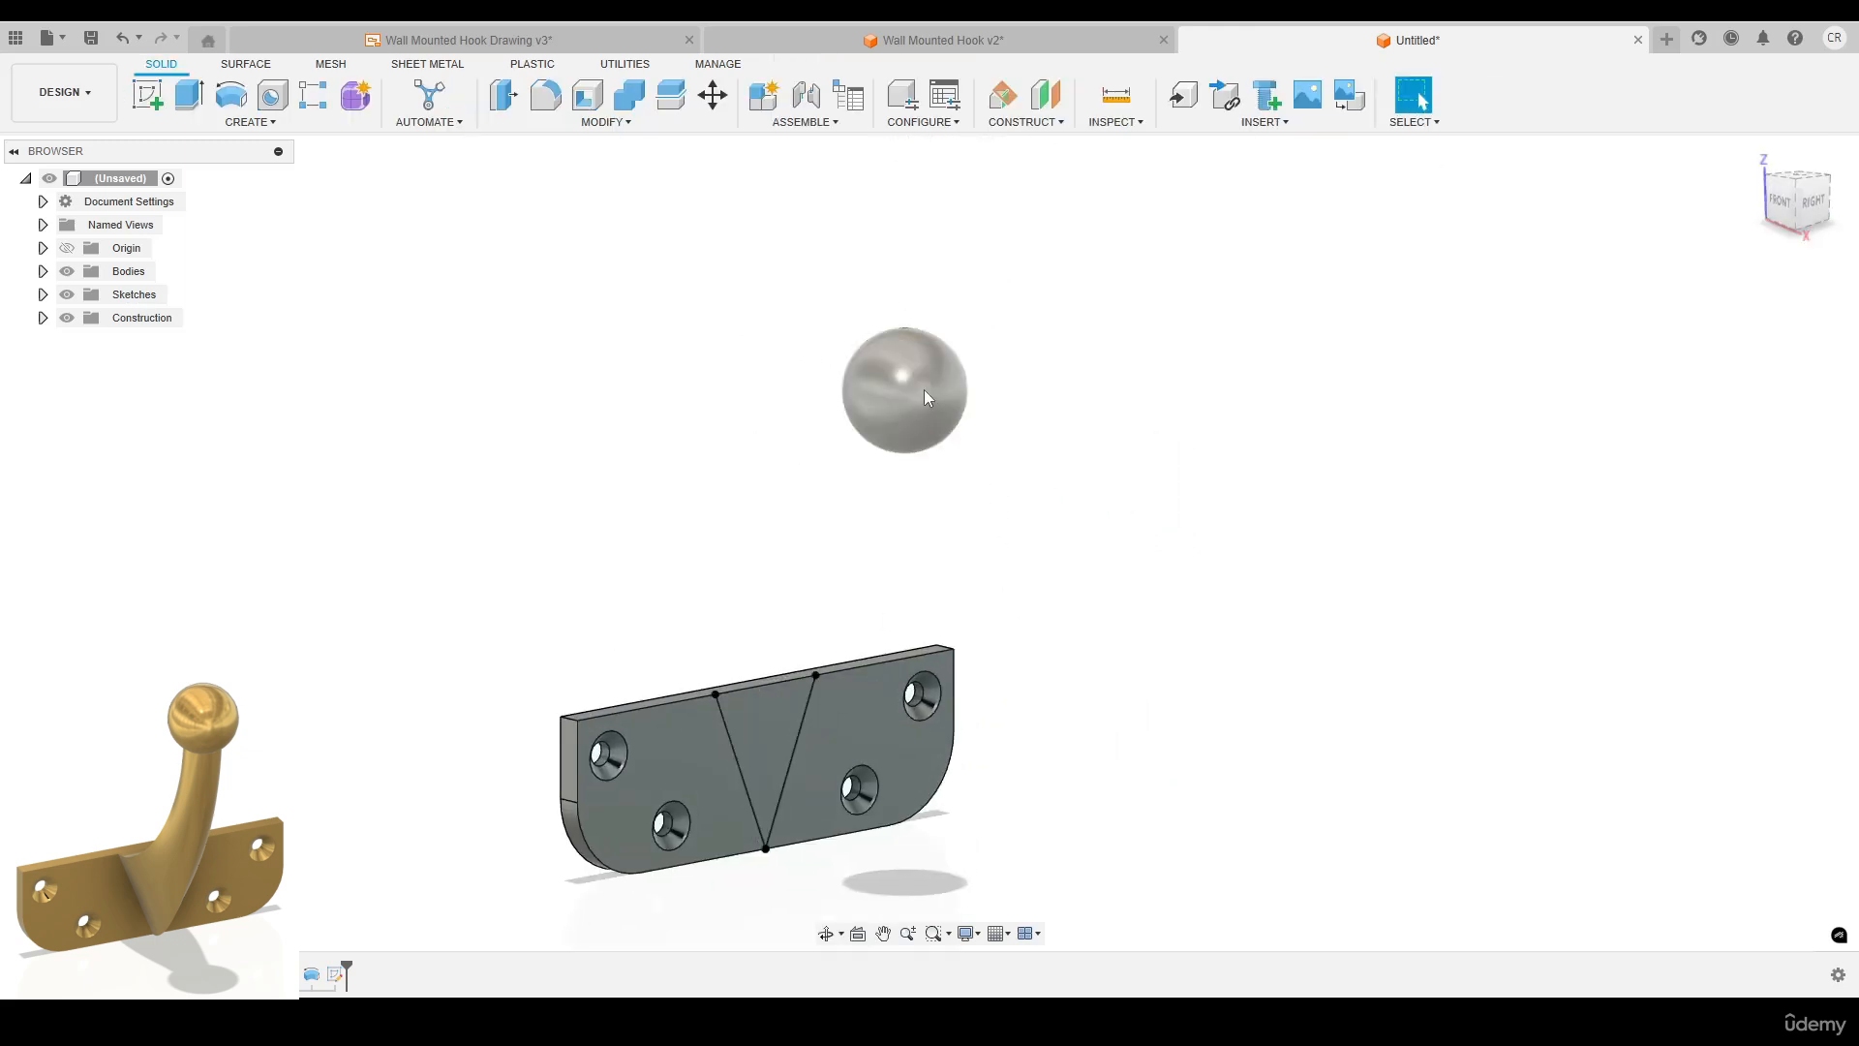
pyautogui.keyDown('shift'); pyautogui.moveTo(902, 392); pyautogui.dragTo(957, 408, button='middle'); pyautogui.keyUp('shift')
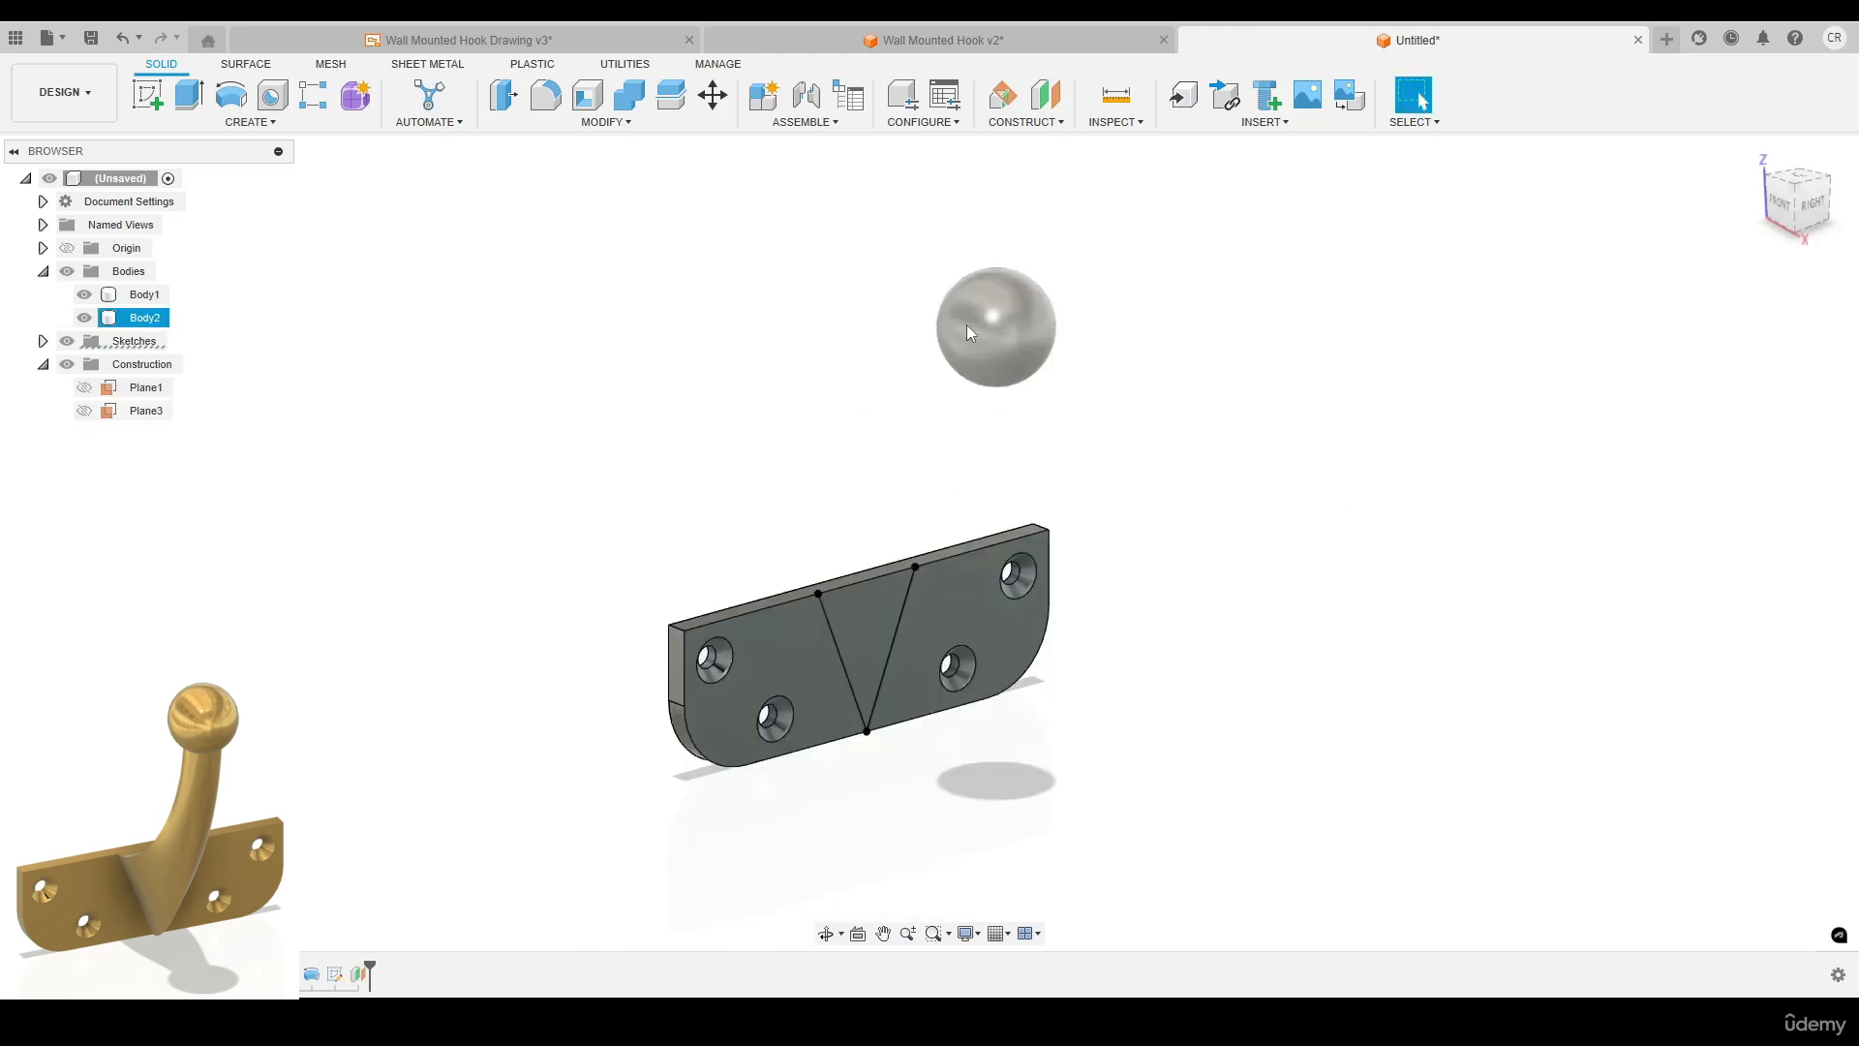
pyautogui.keyDown('shift'); pyautogui.moveTo(978, 334); pyautogui.dragTo(1052, 327, button='middle'); pyautogui.keyUp('shift')
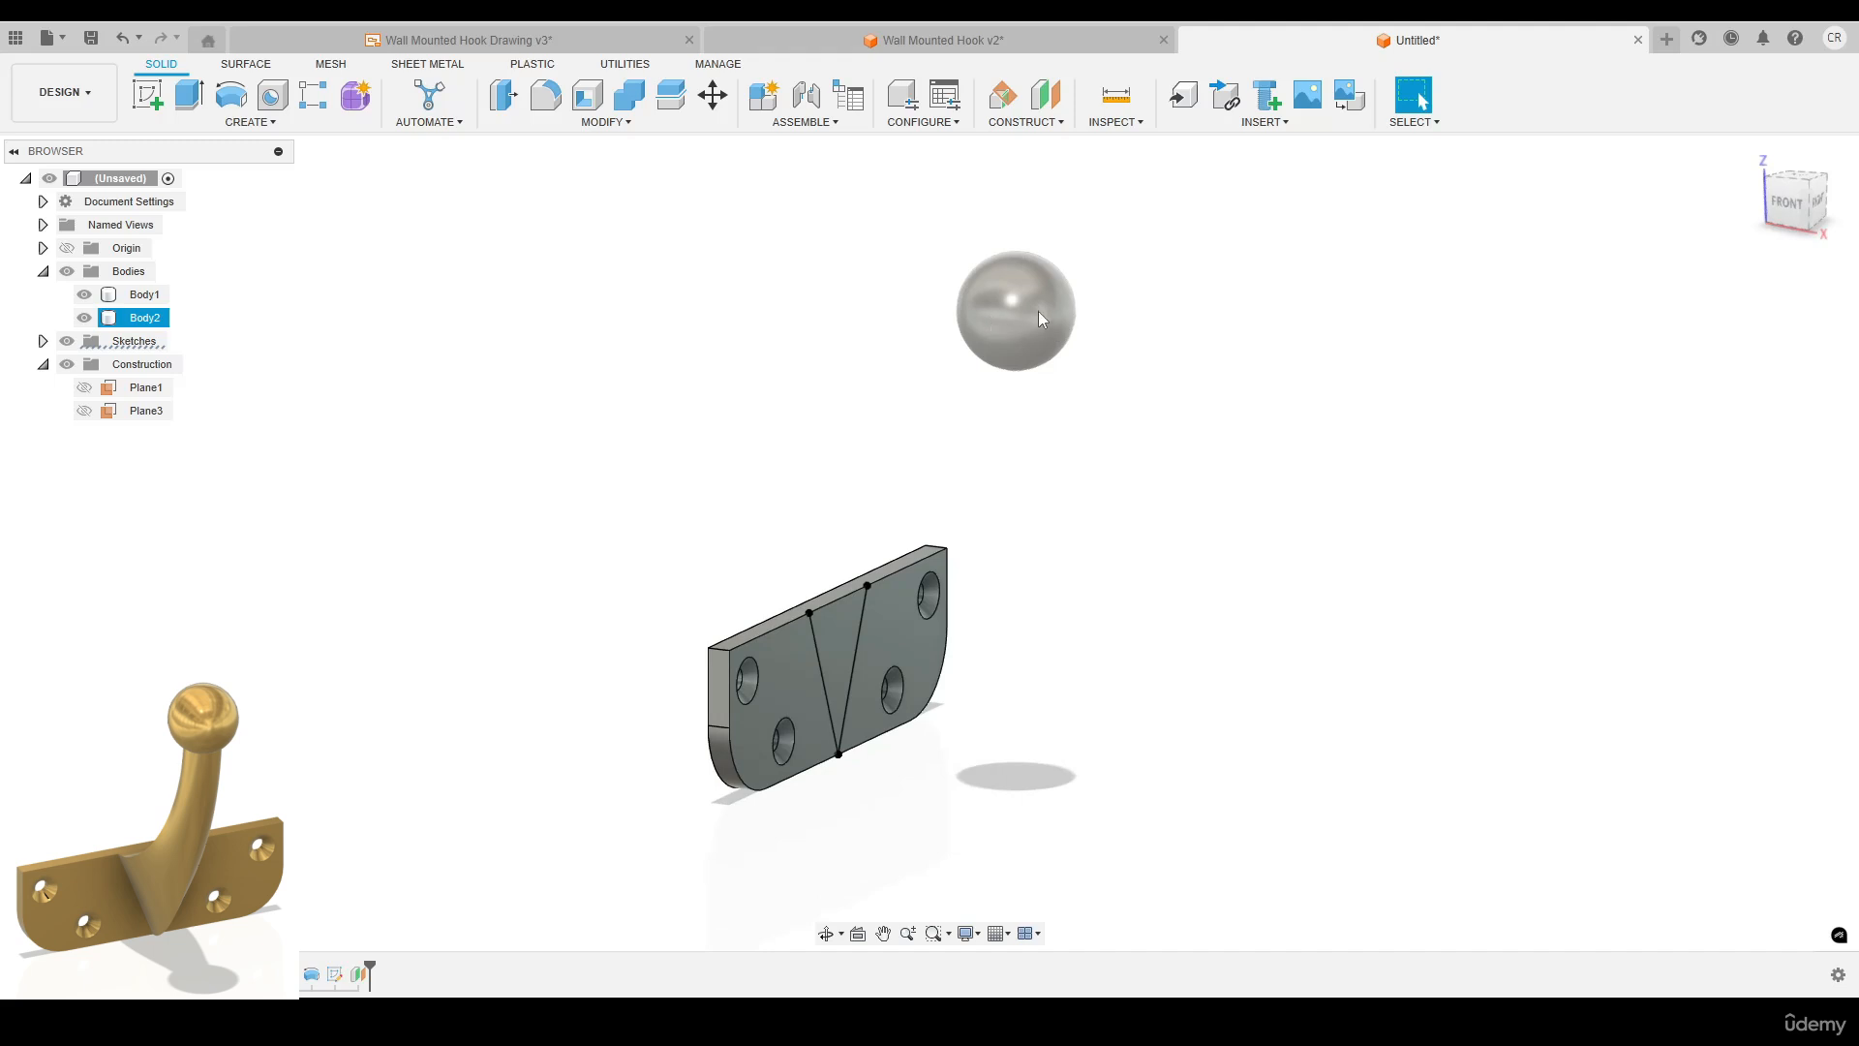
pyautogui.click(1033, 122)
pyautogui.click(1025, 142)
pyautogui.scroll(2, 809, 575)
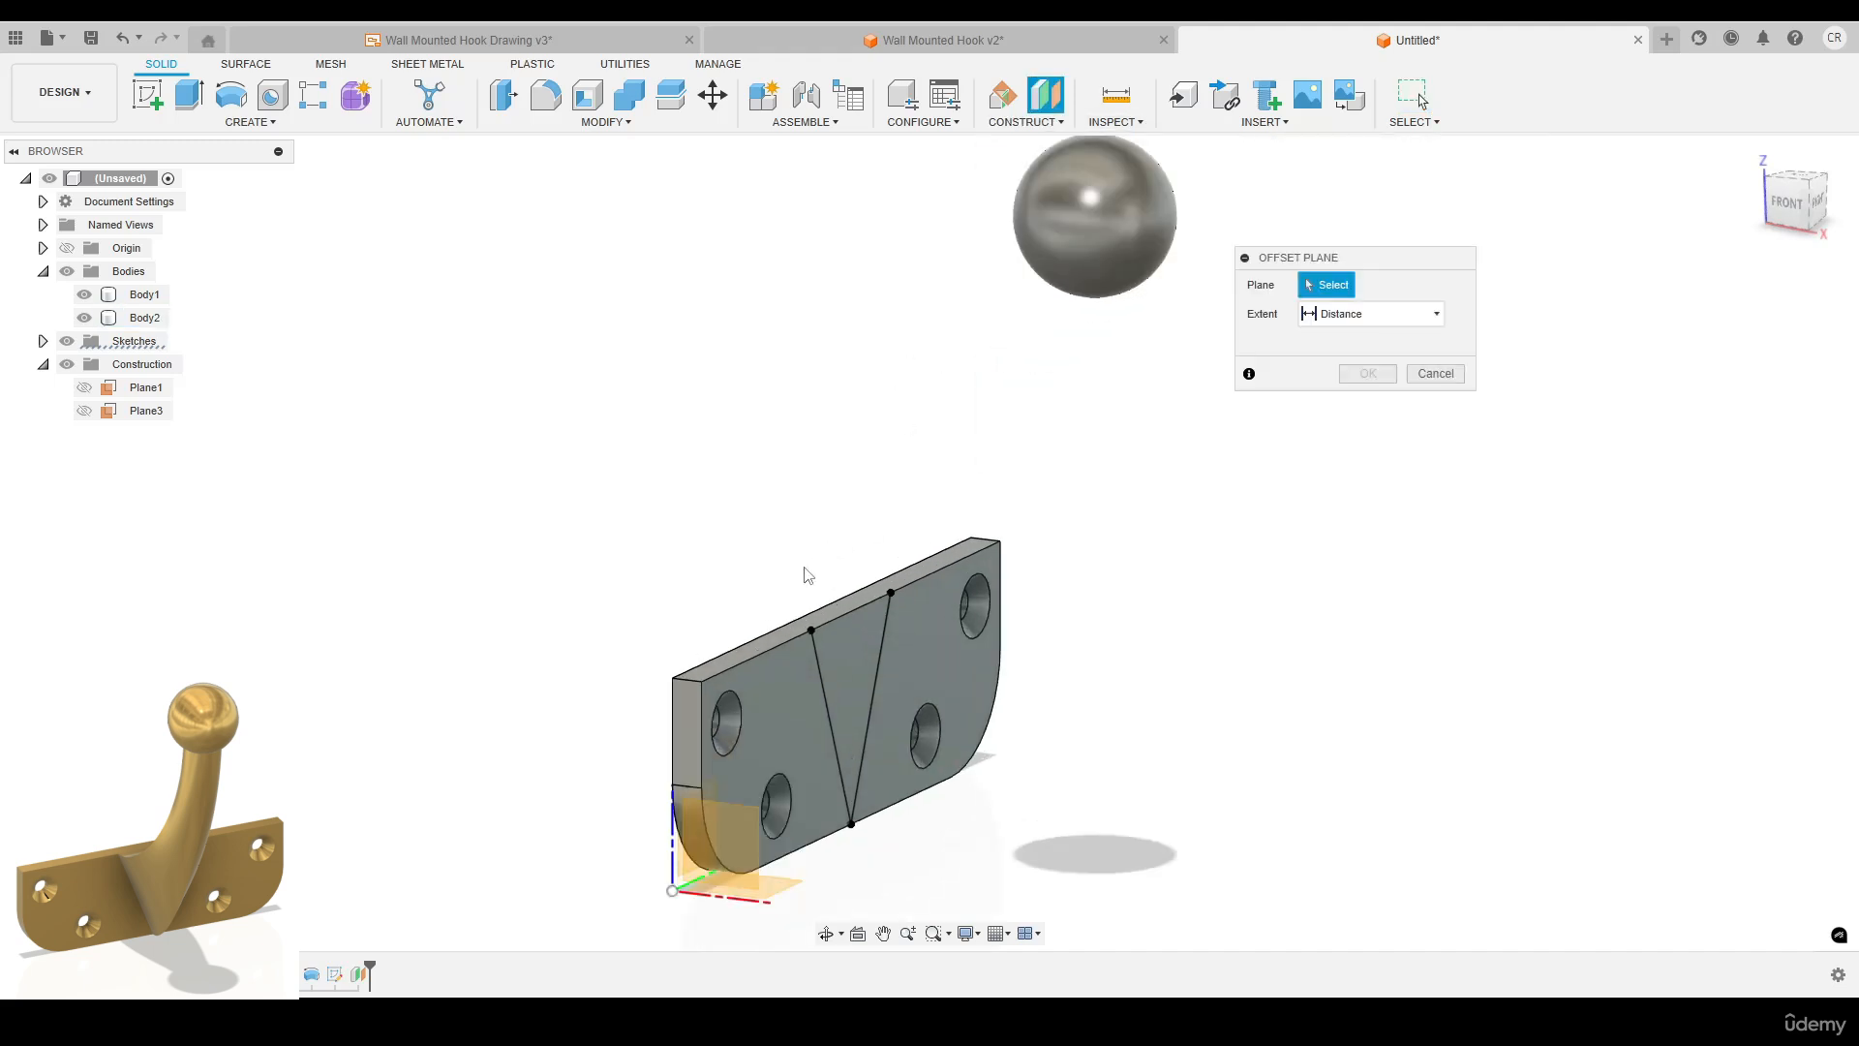
pyautogui.click(833, 602)
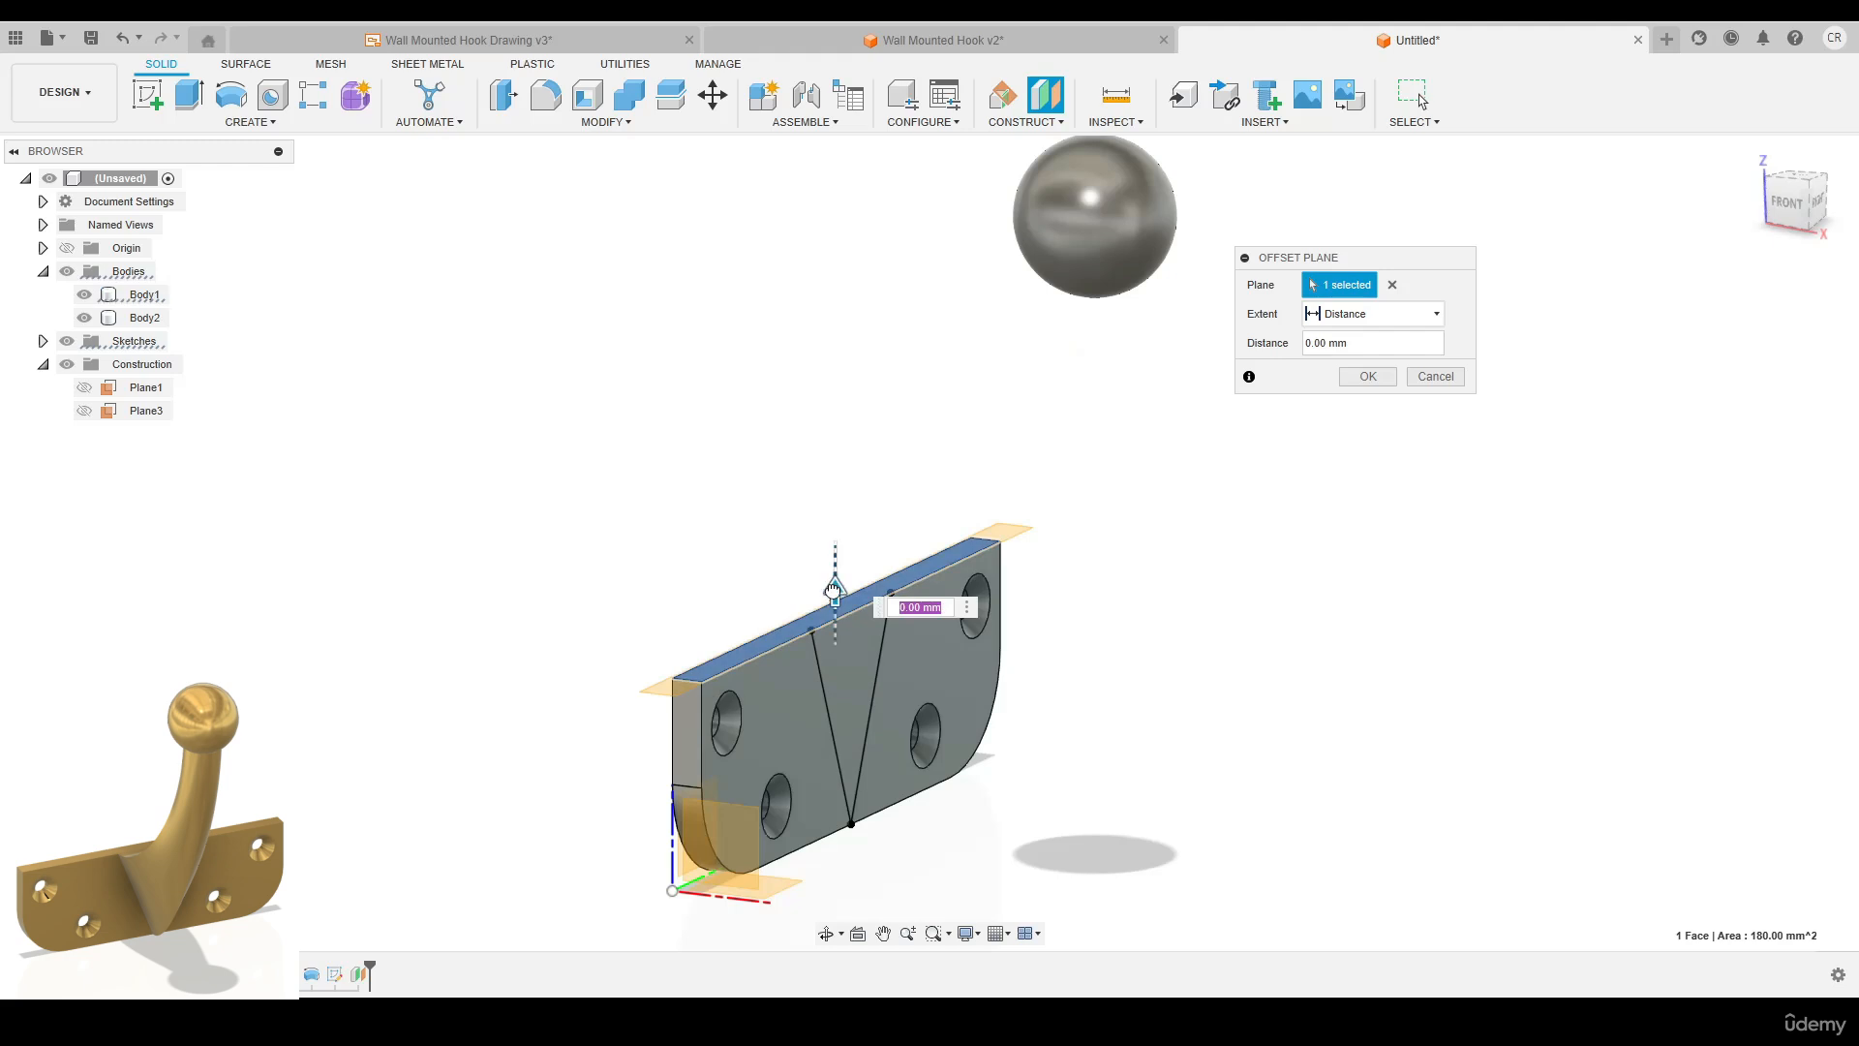
pyautogui.moveTo(833, 588); pyautogui.dragTo(835, 198)
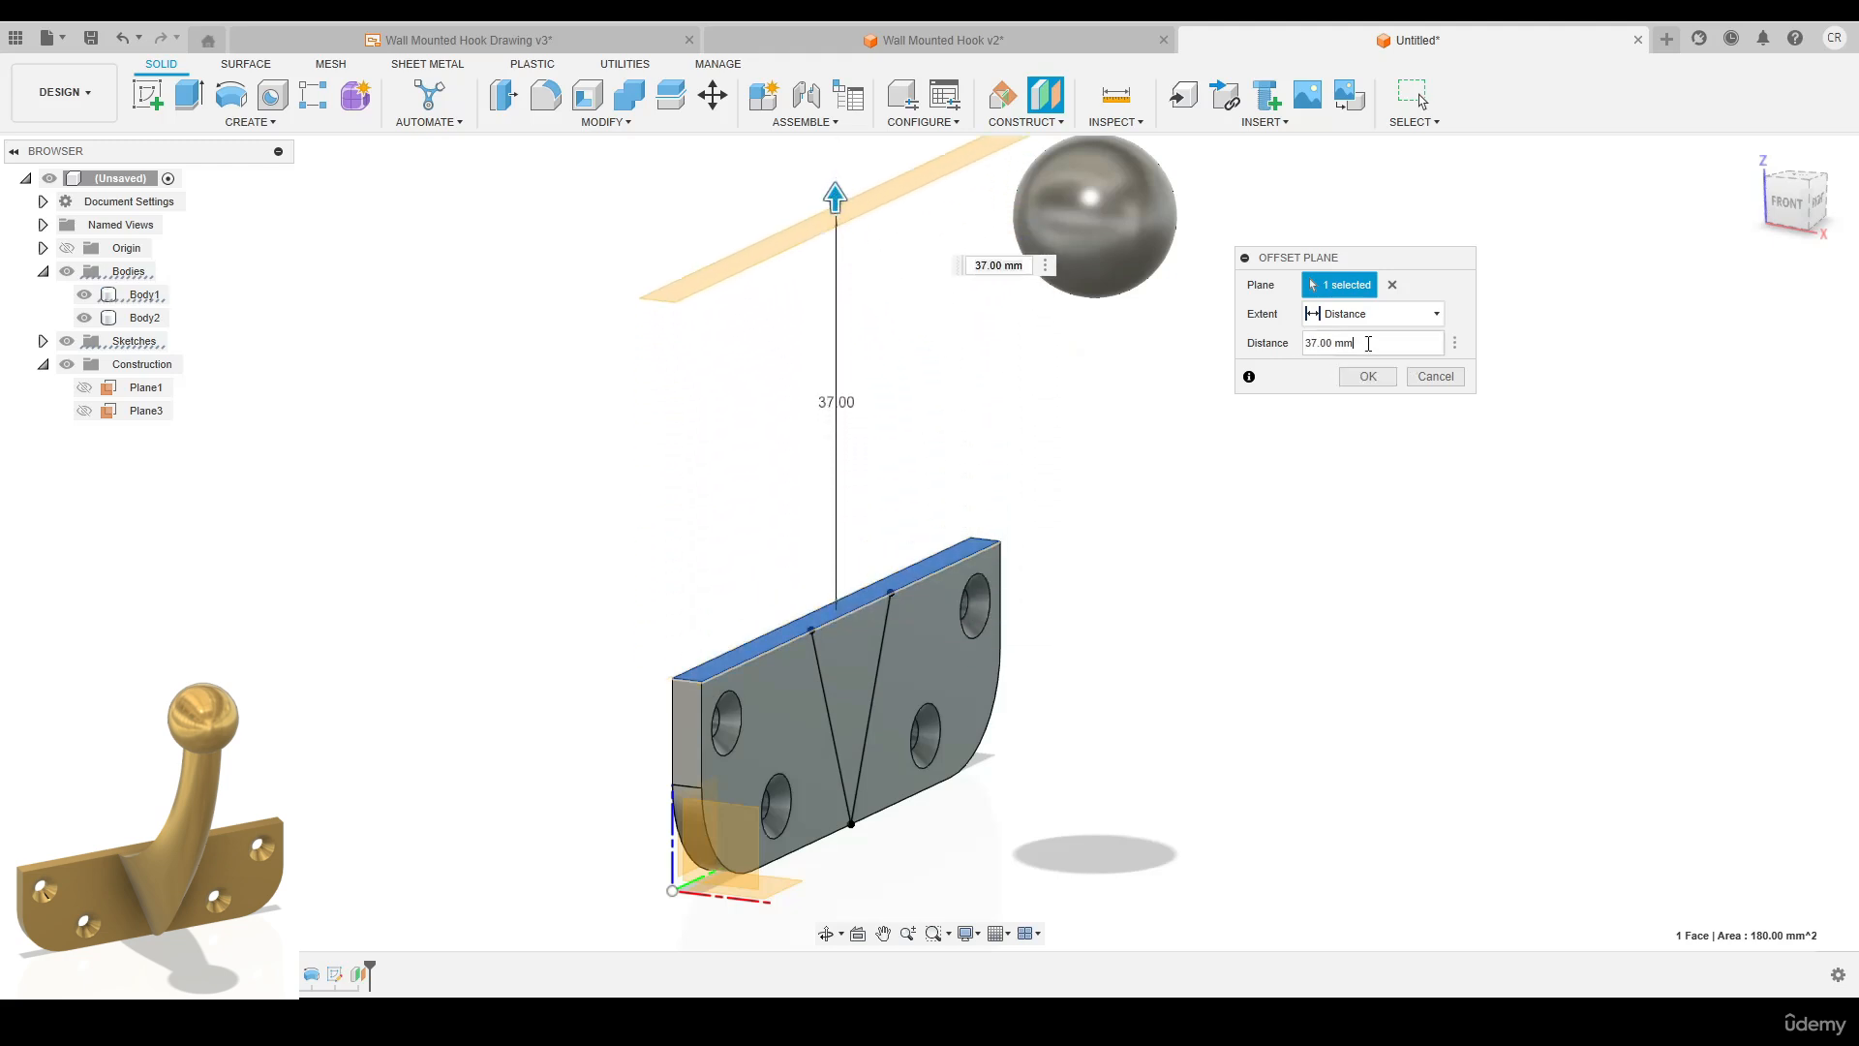
pyautogui.write('40')
pyautogui.press('Return')
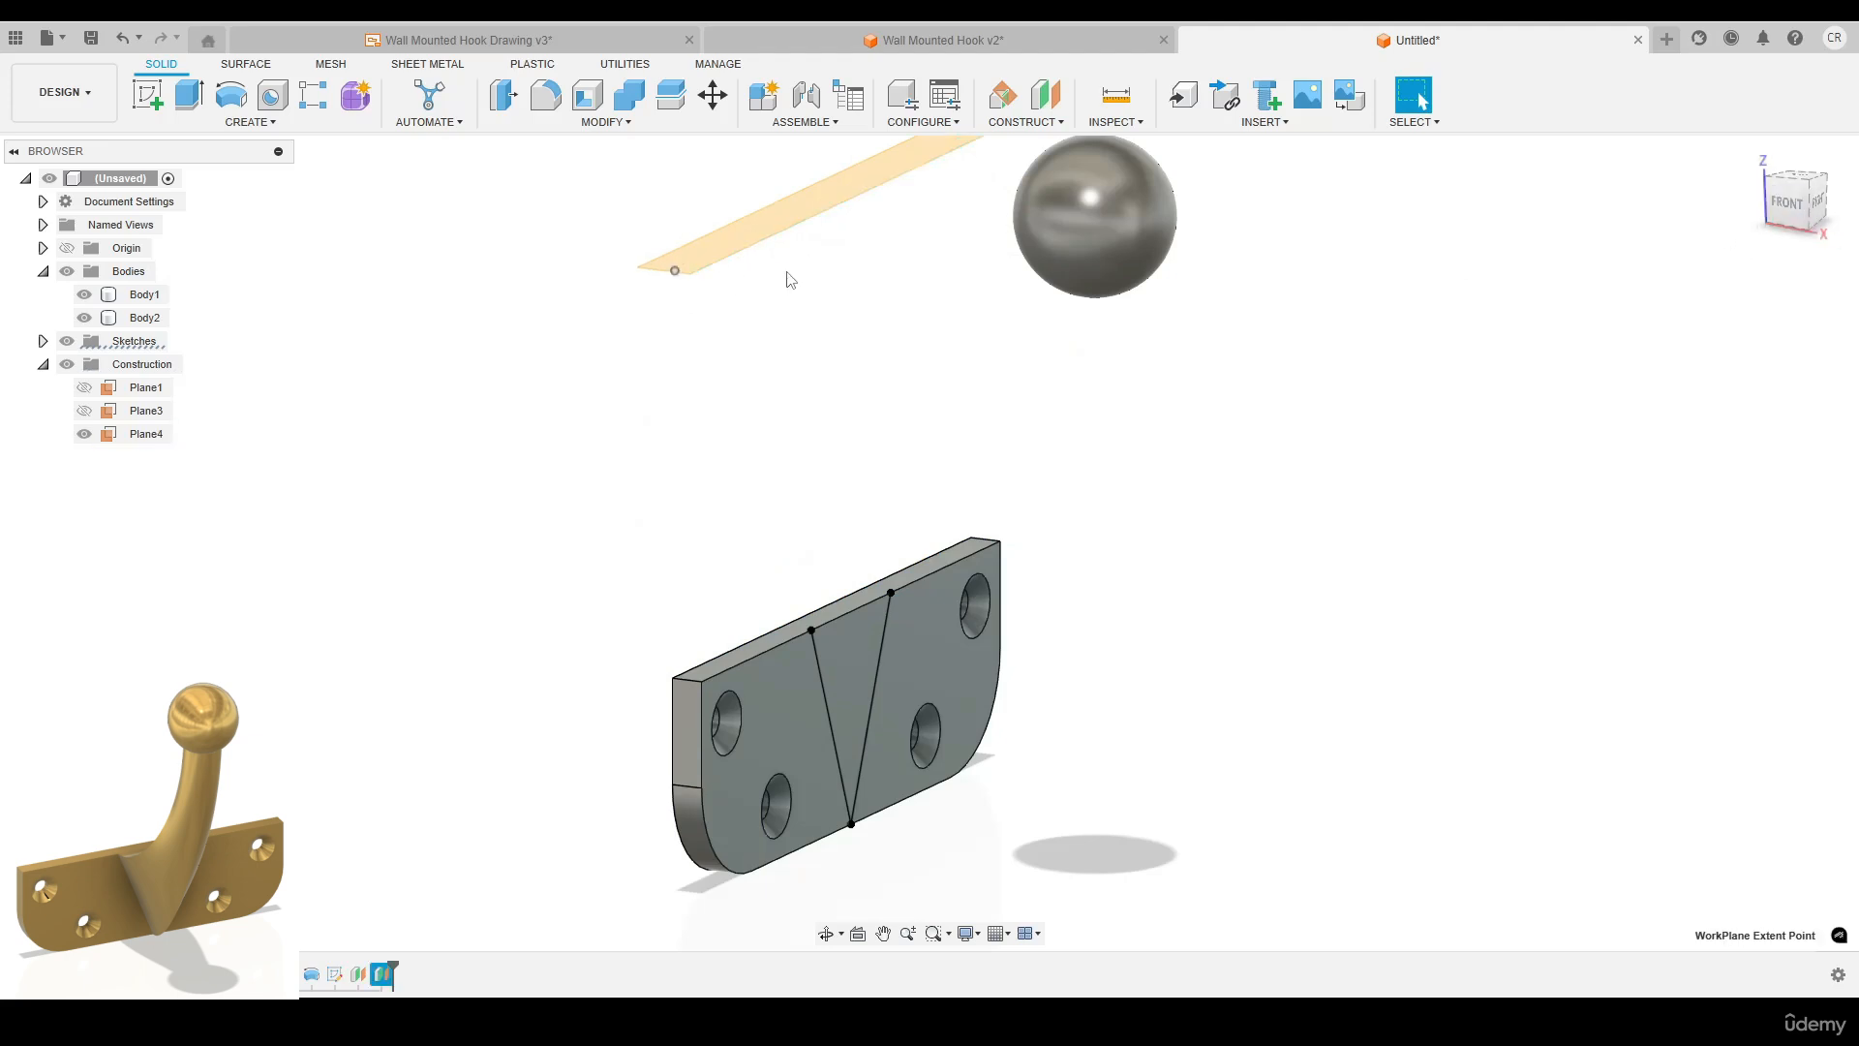
# Start a sketch on the offset plane and project the ball body into it using the Bodies selection filter.
pyautogui.click(1787, 201)
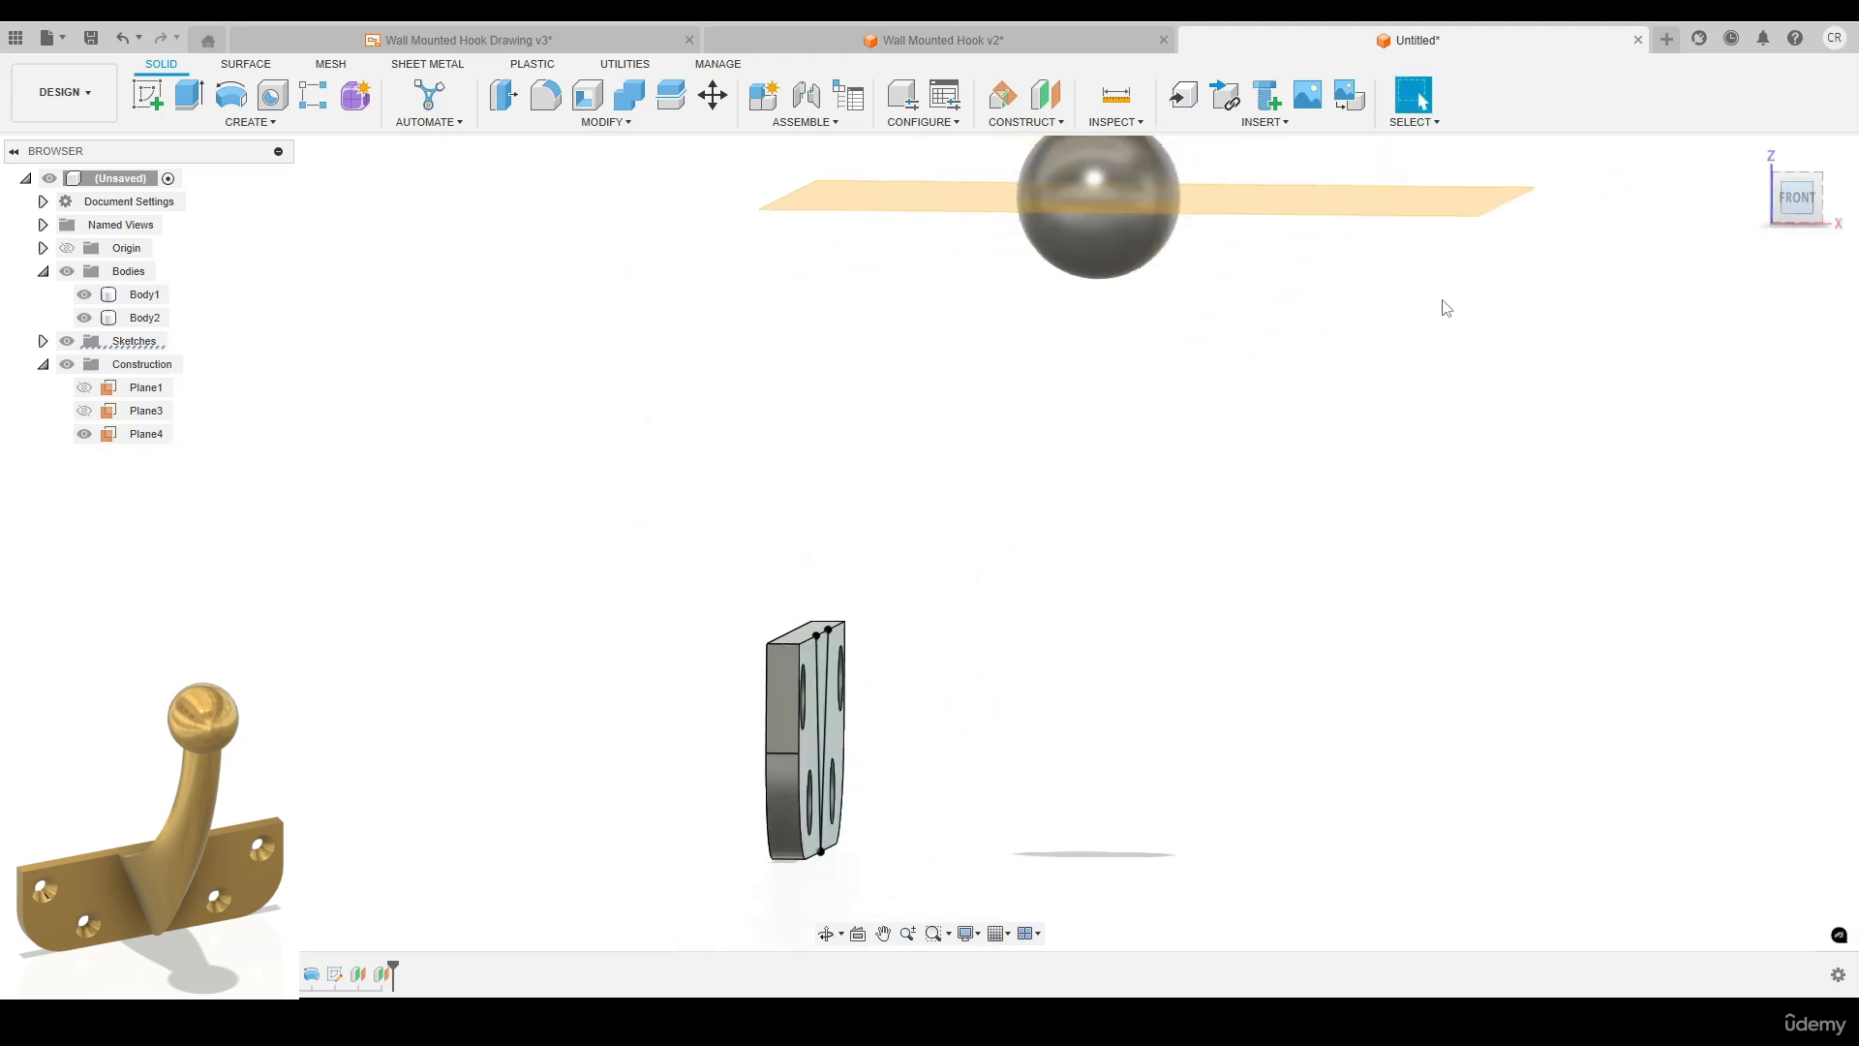
pyautogui.keyDown('shift'); pyautogui.moveTo(1145, 378); pyautogui.dragTo(1092, 453, button='middle'); pyautogui.keyUp('shift')
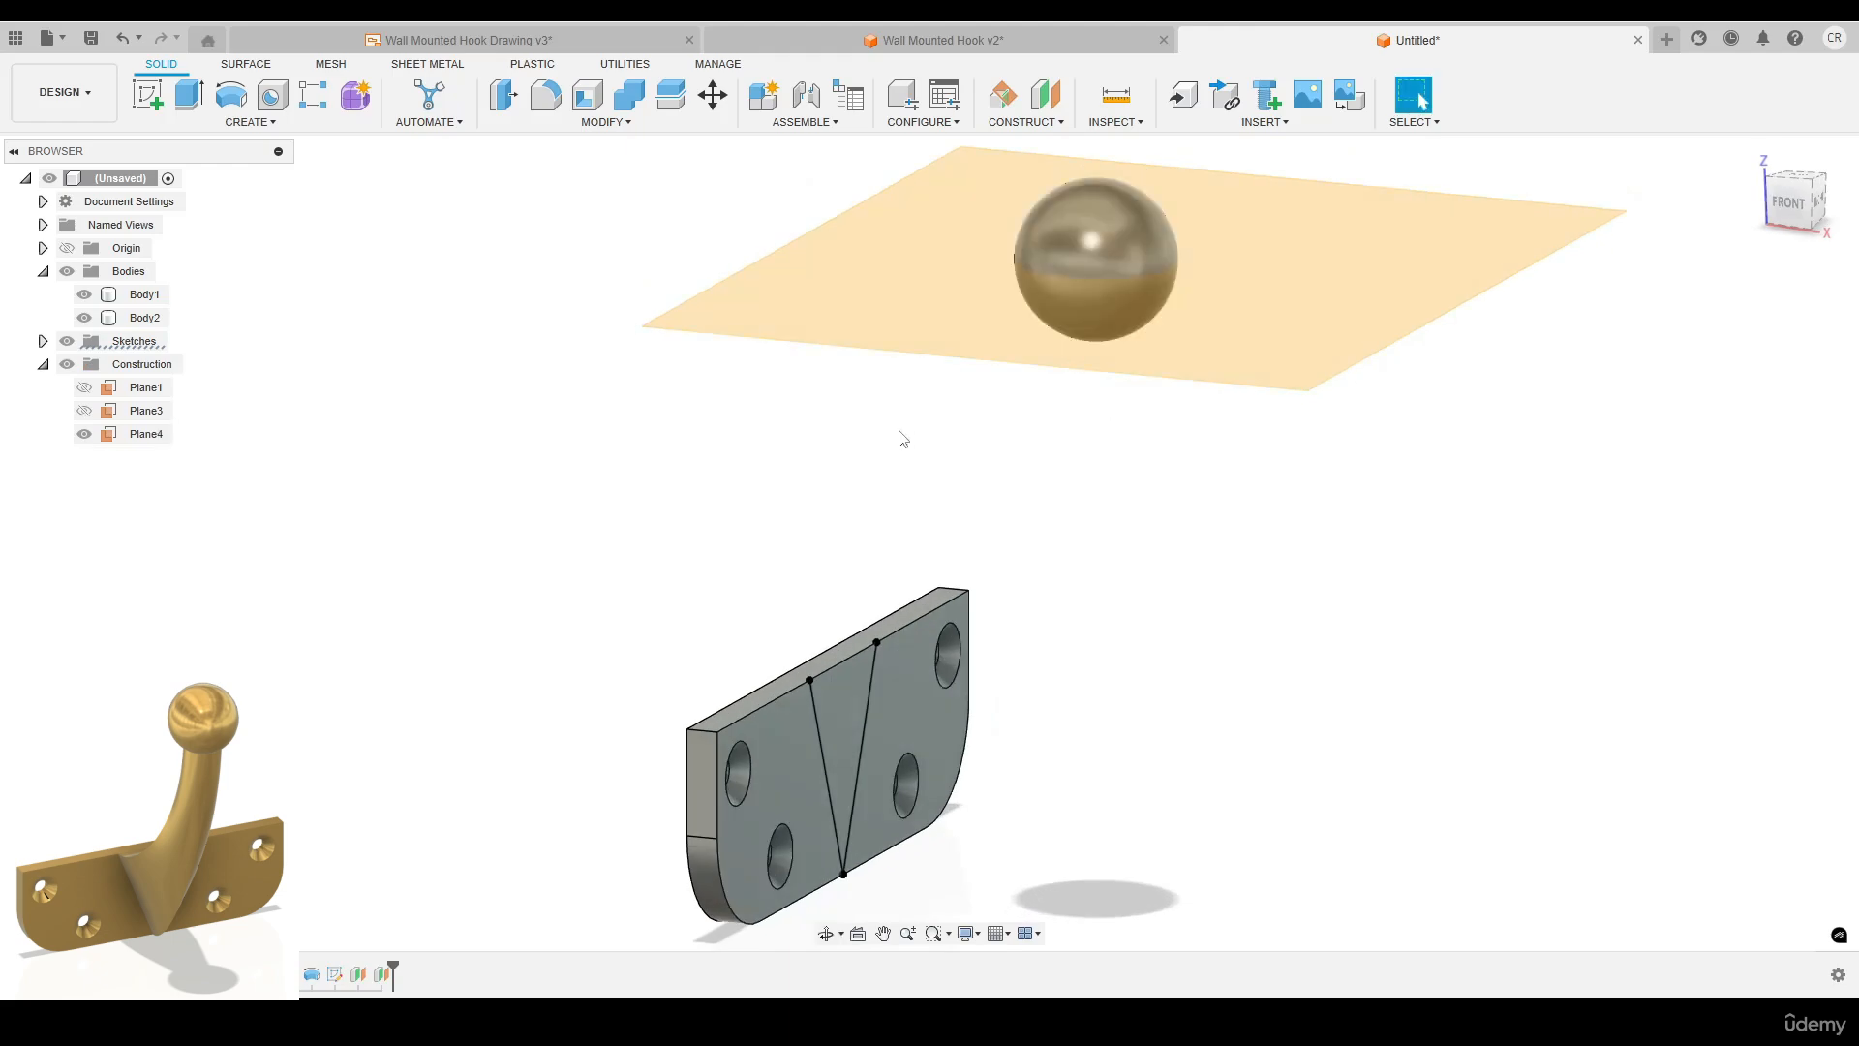
pyautogui.click(148, 94)
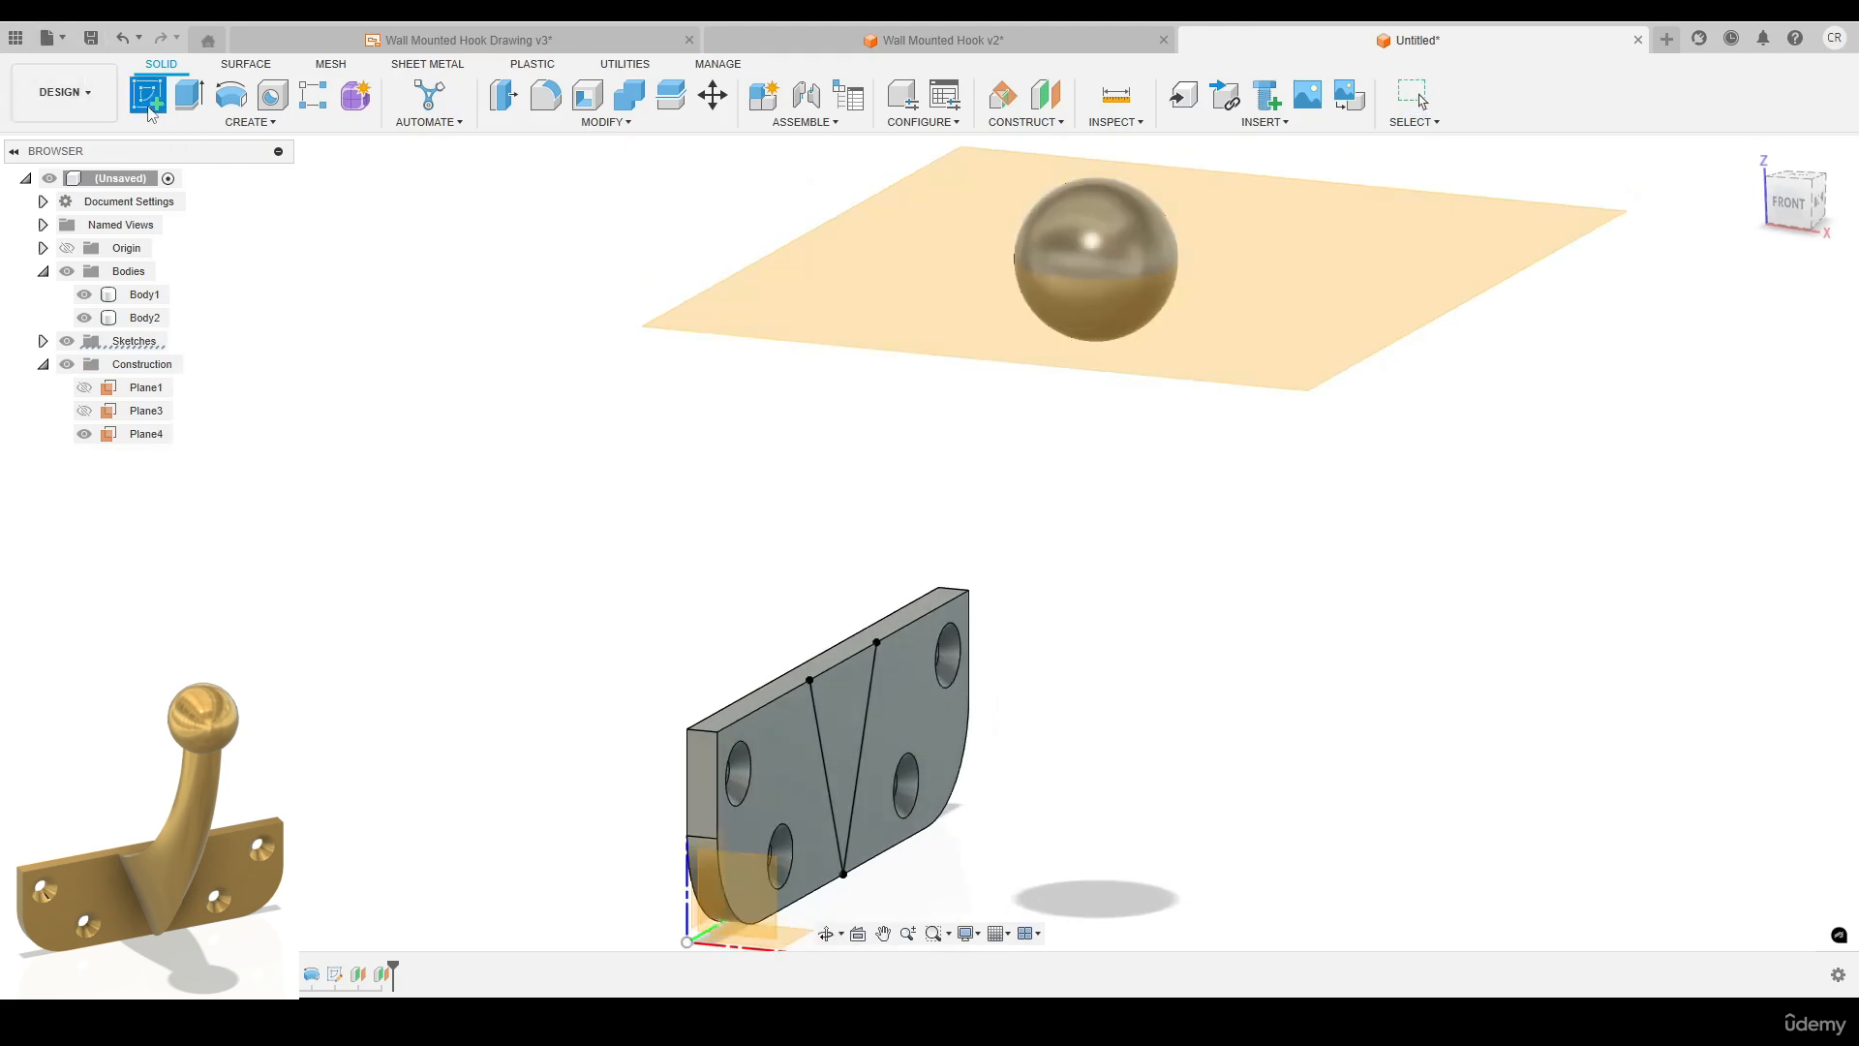
pyautogui.click(787, 266)
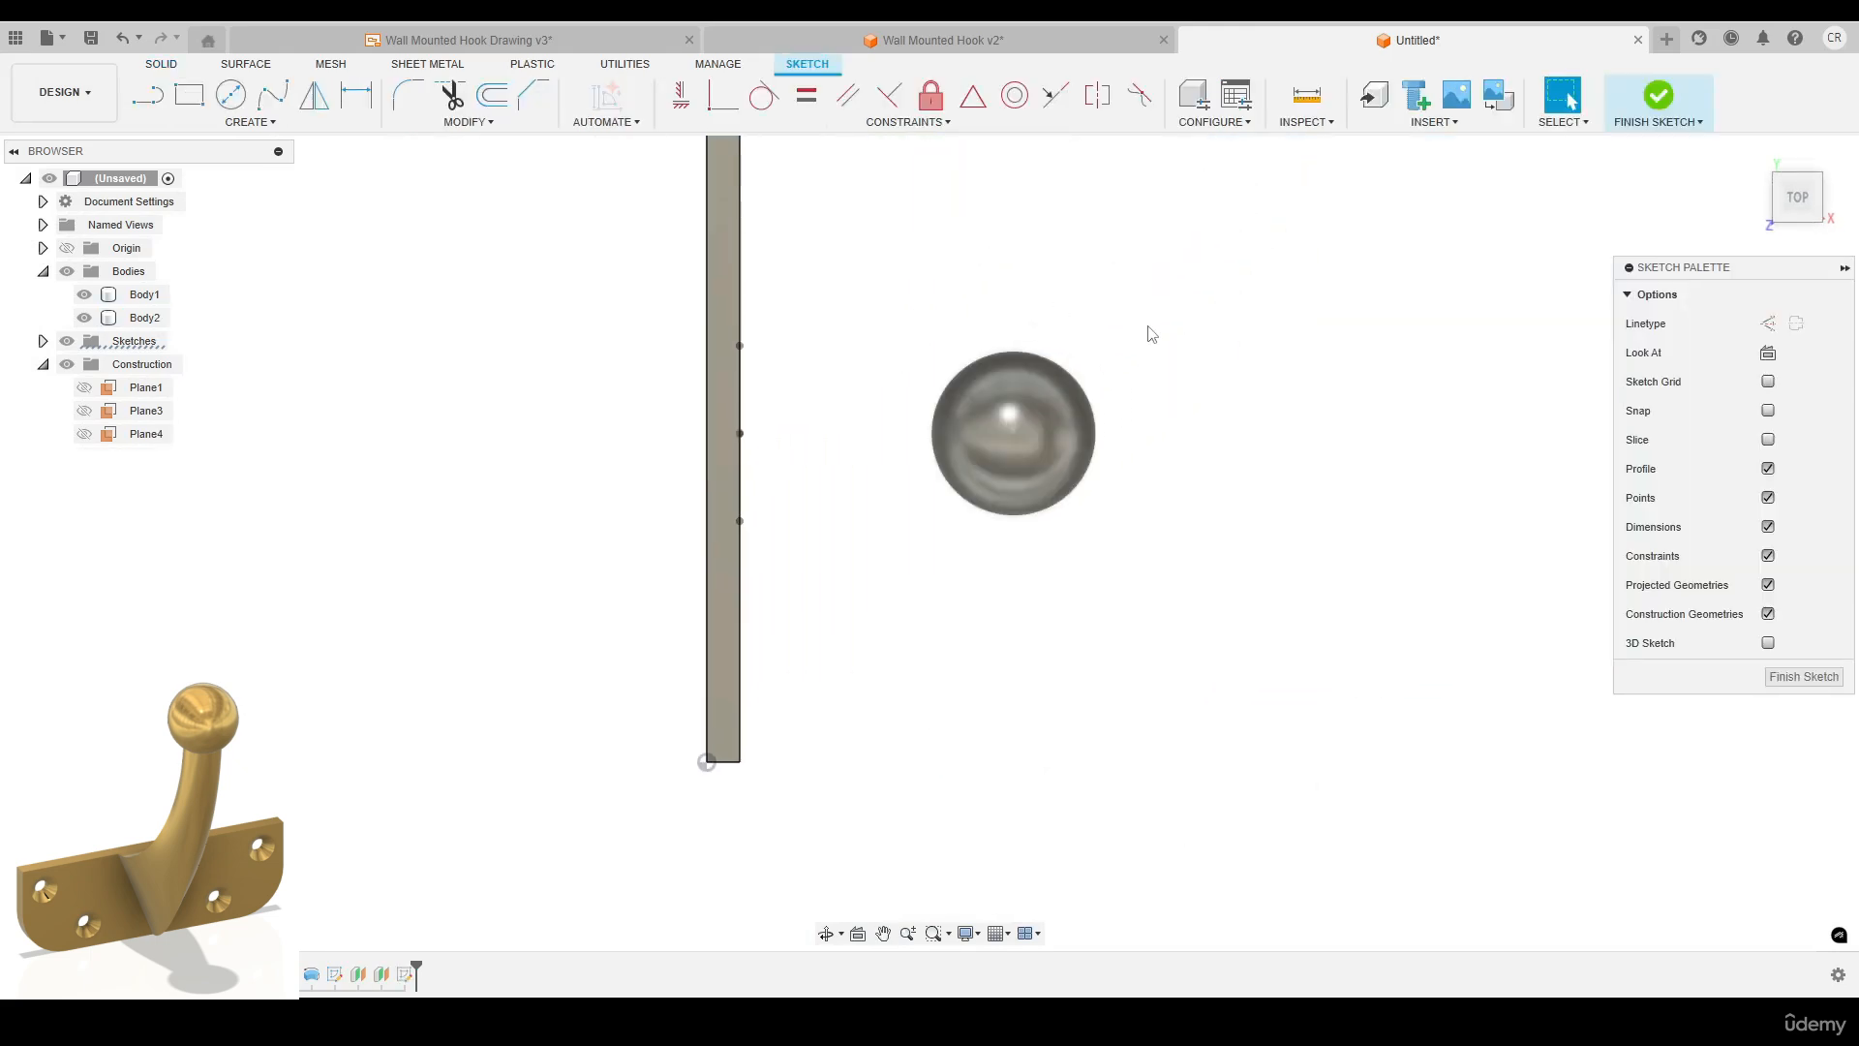
pyautogui.press('p')
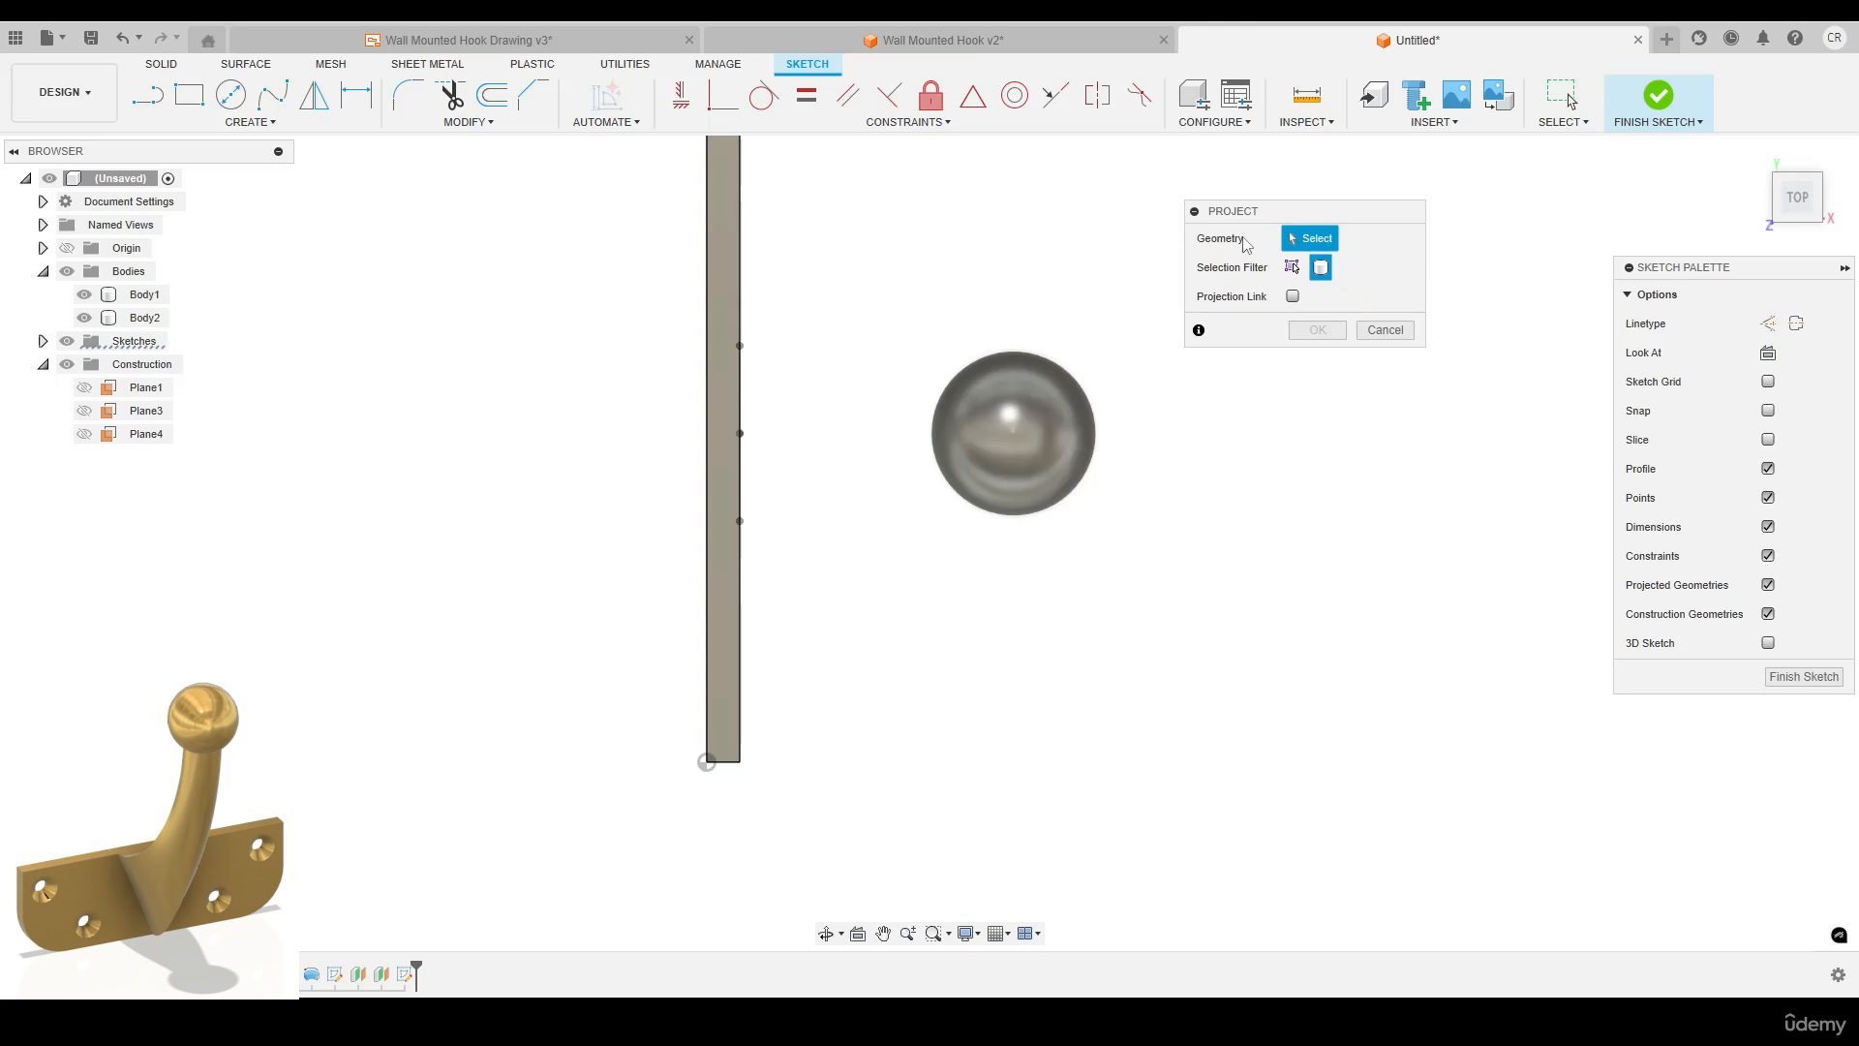
pyautogui.click(1320, 268)
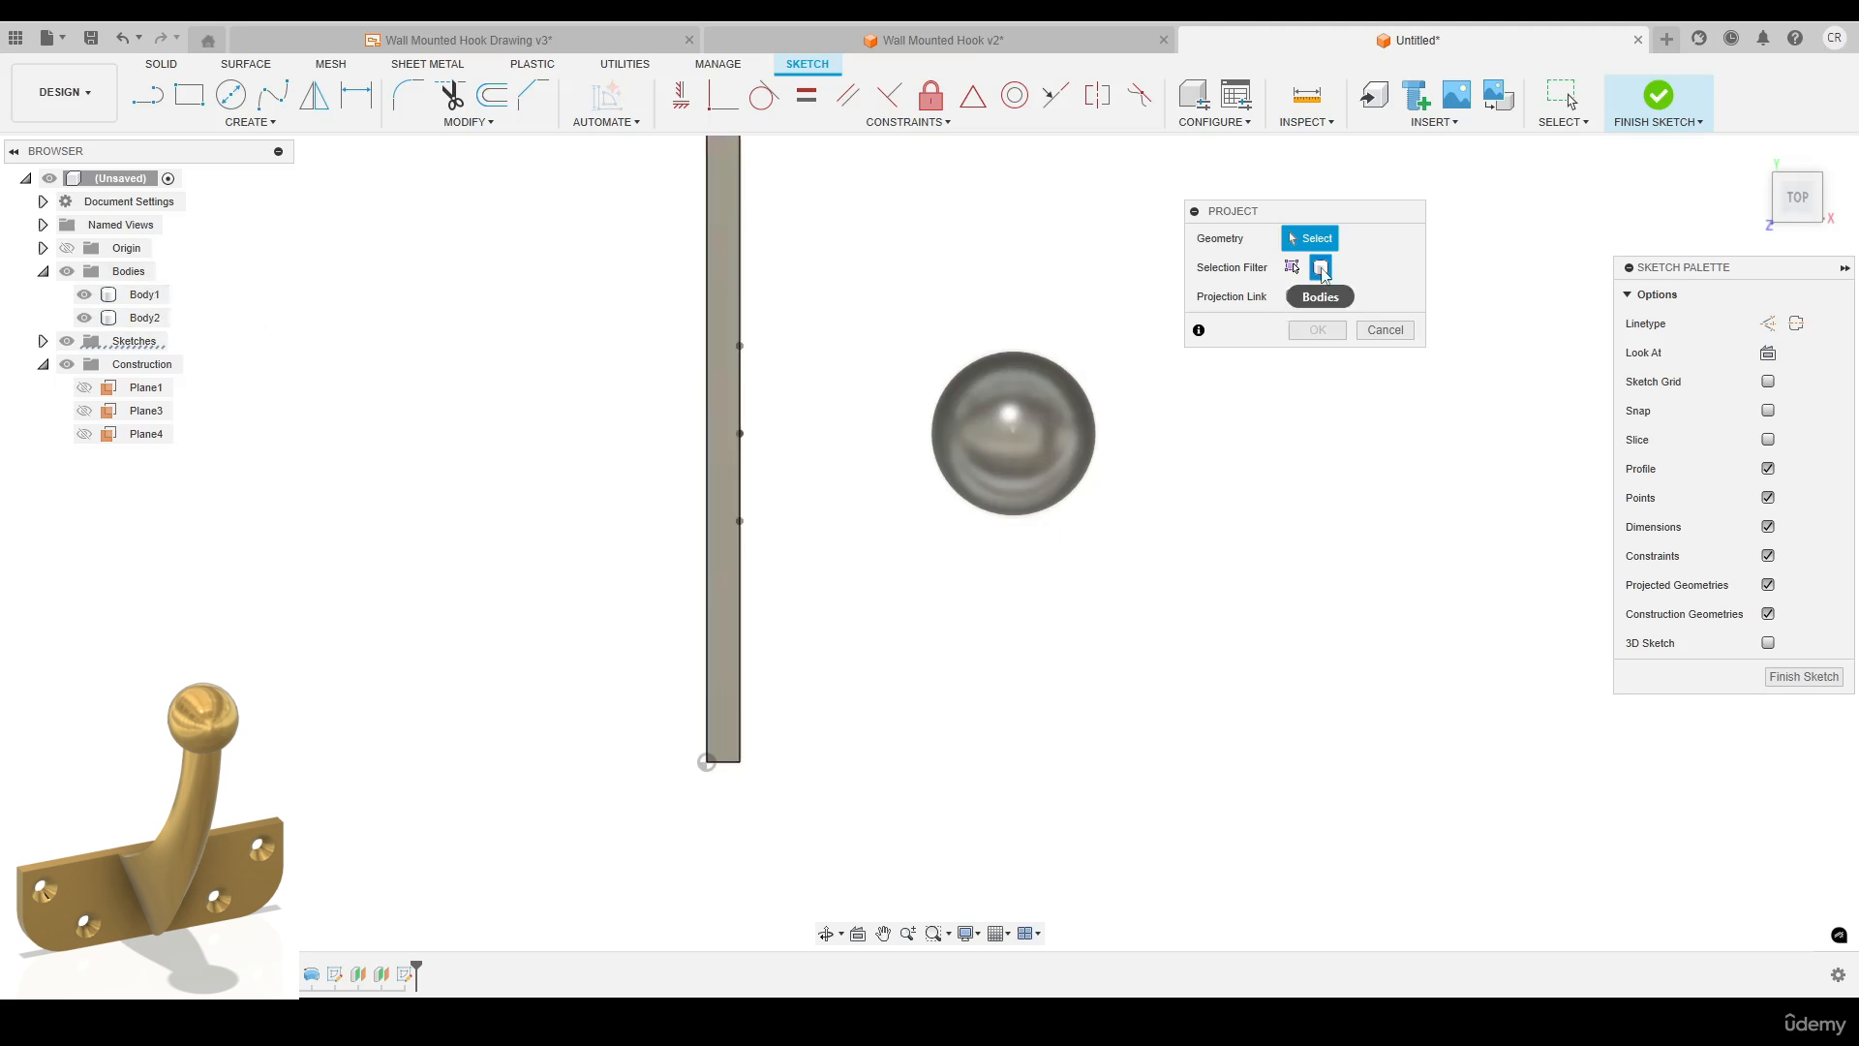
pyautogui.click(1001, 410)
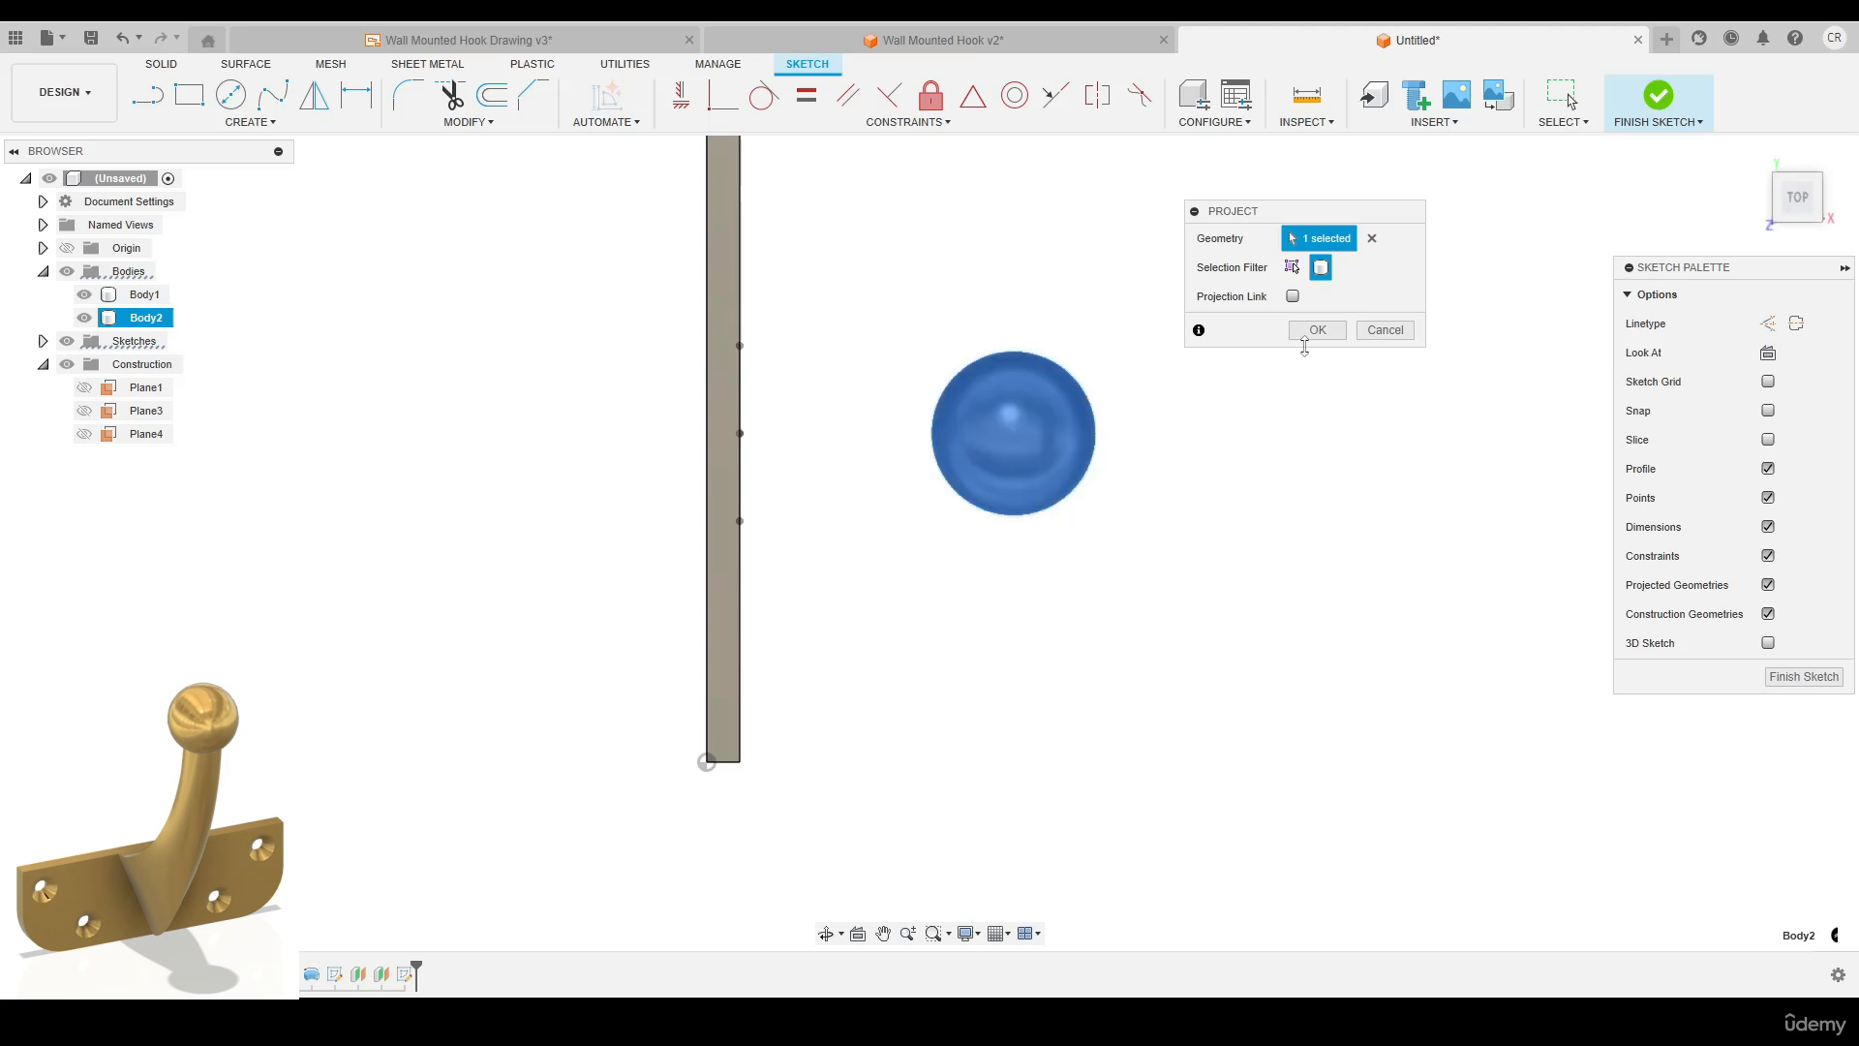
pyautogui.click(1315, 332)
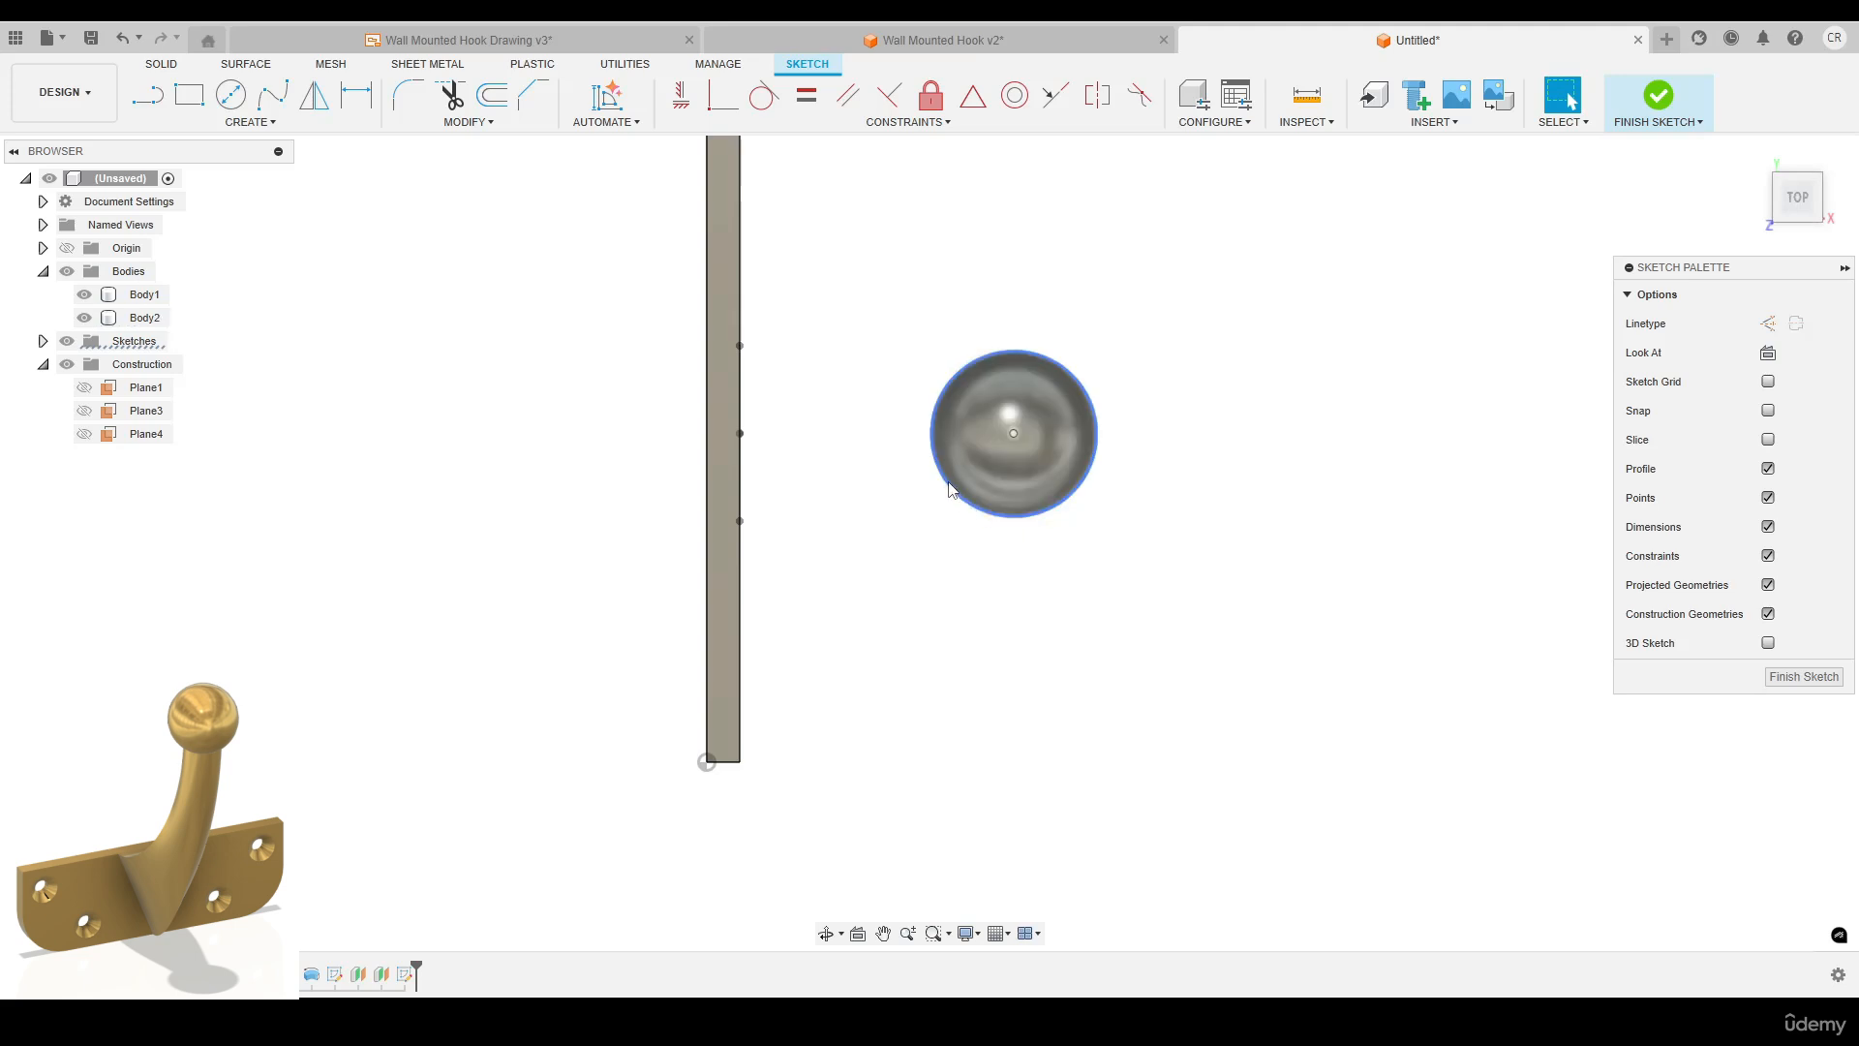
# Sketch an 8 mm diameter circle centred on the ball's projected centre and finish the sketch.
pyautogui.keyDown('shift'); pyautogui.moveTo(1036, 434); pyautogui.dragTo(1168, 397, button='middle'); pyautogui.keyUp('shift')
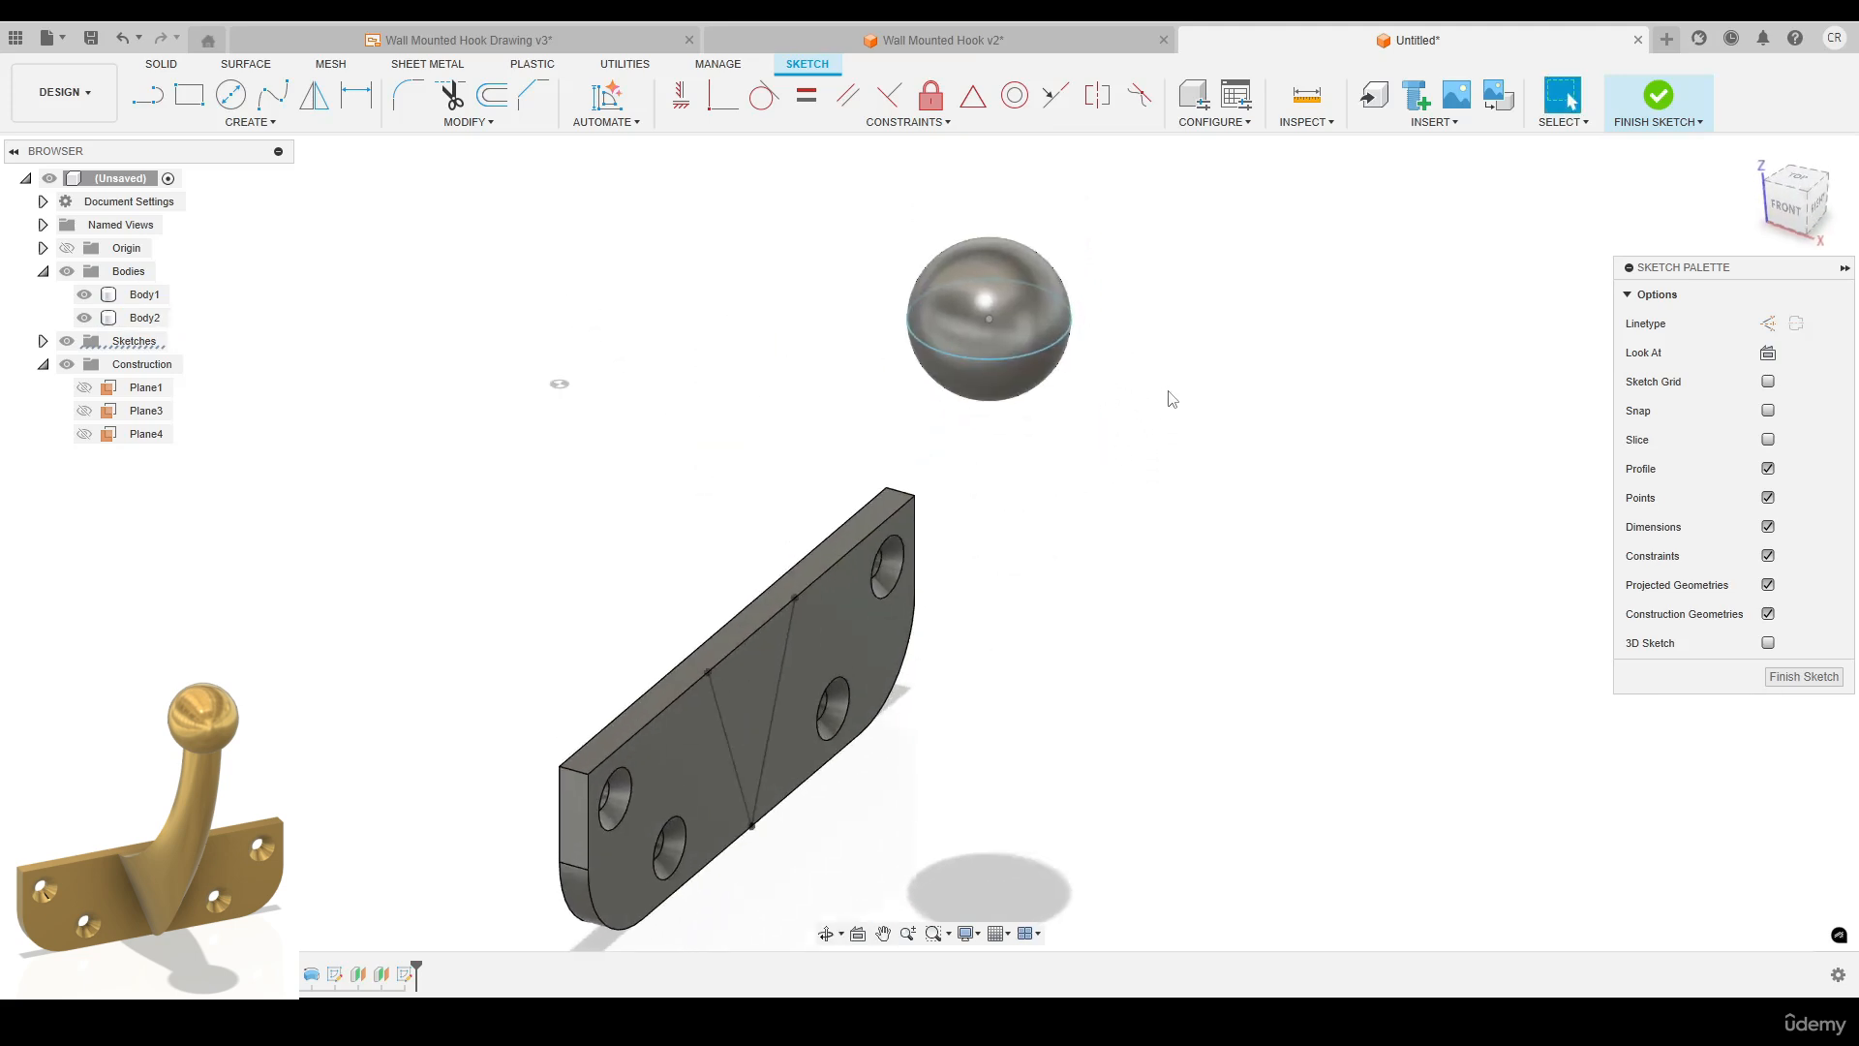
pyautogui.press('c')
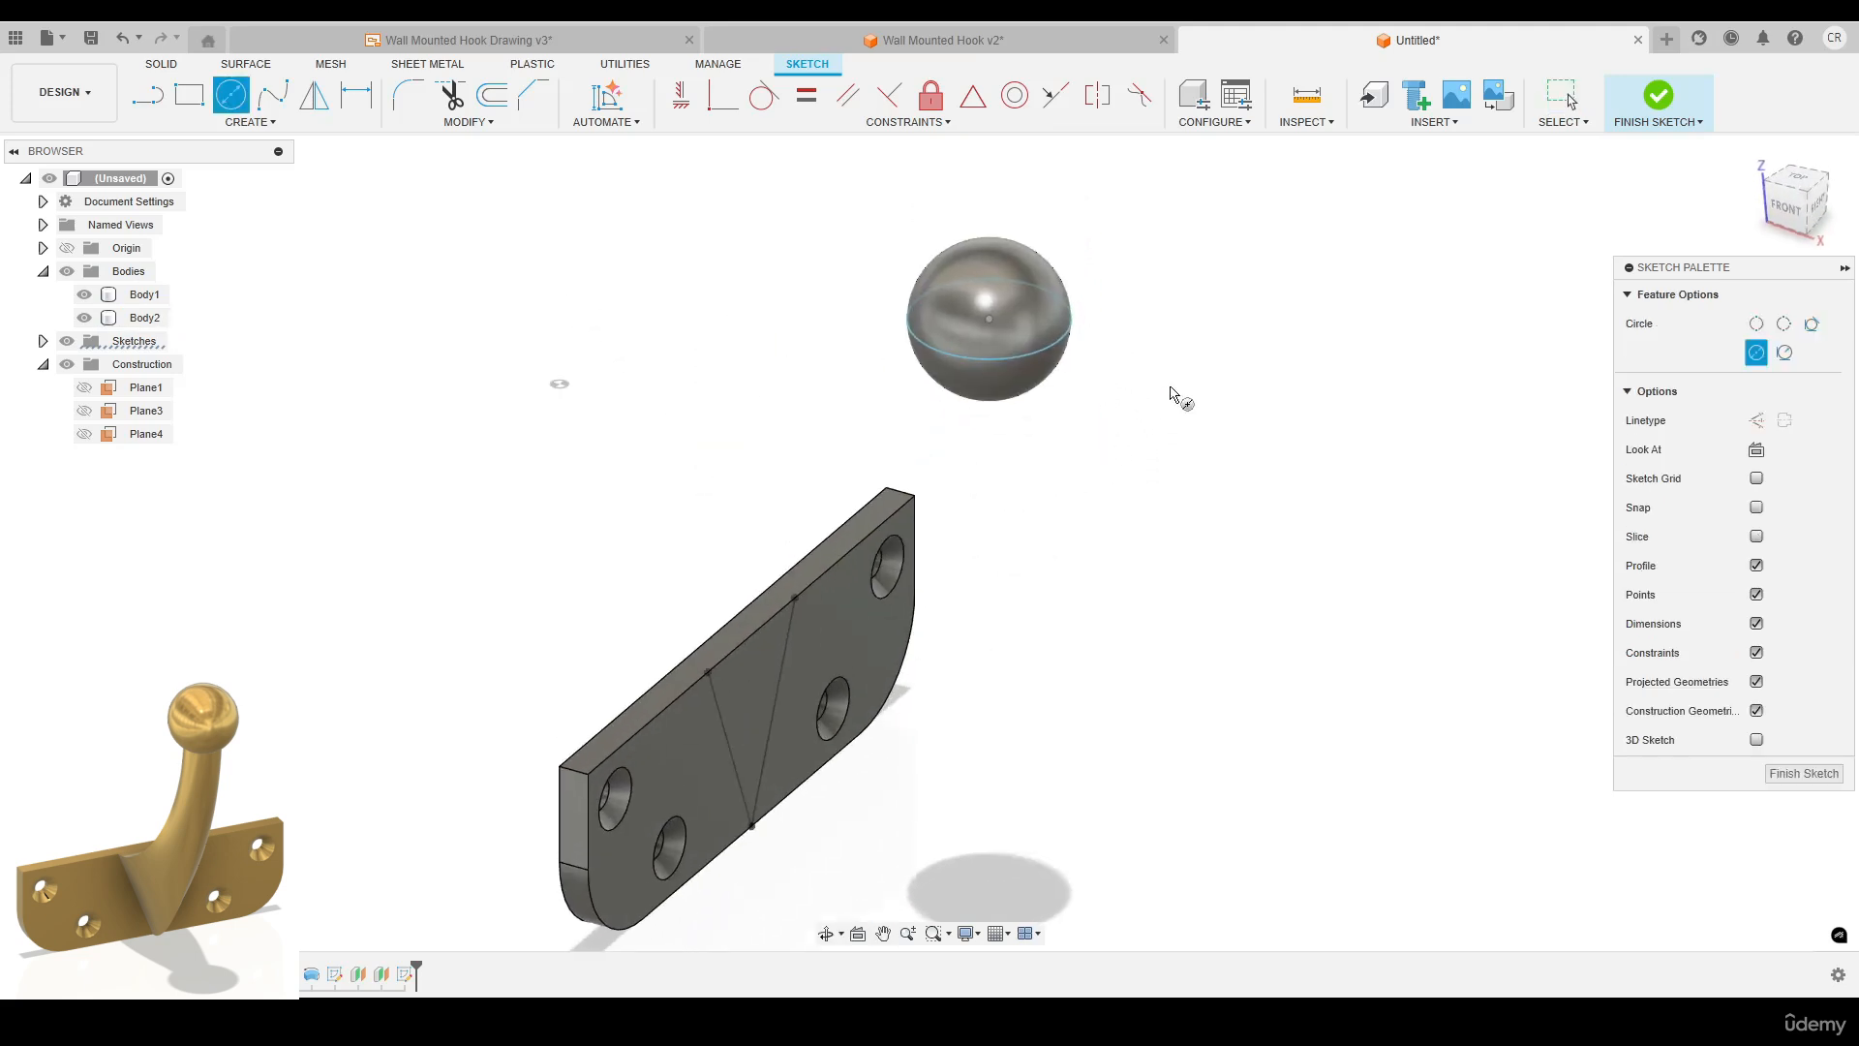
pyautogui.click(990, 325)
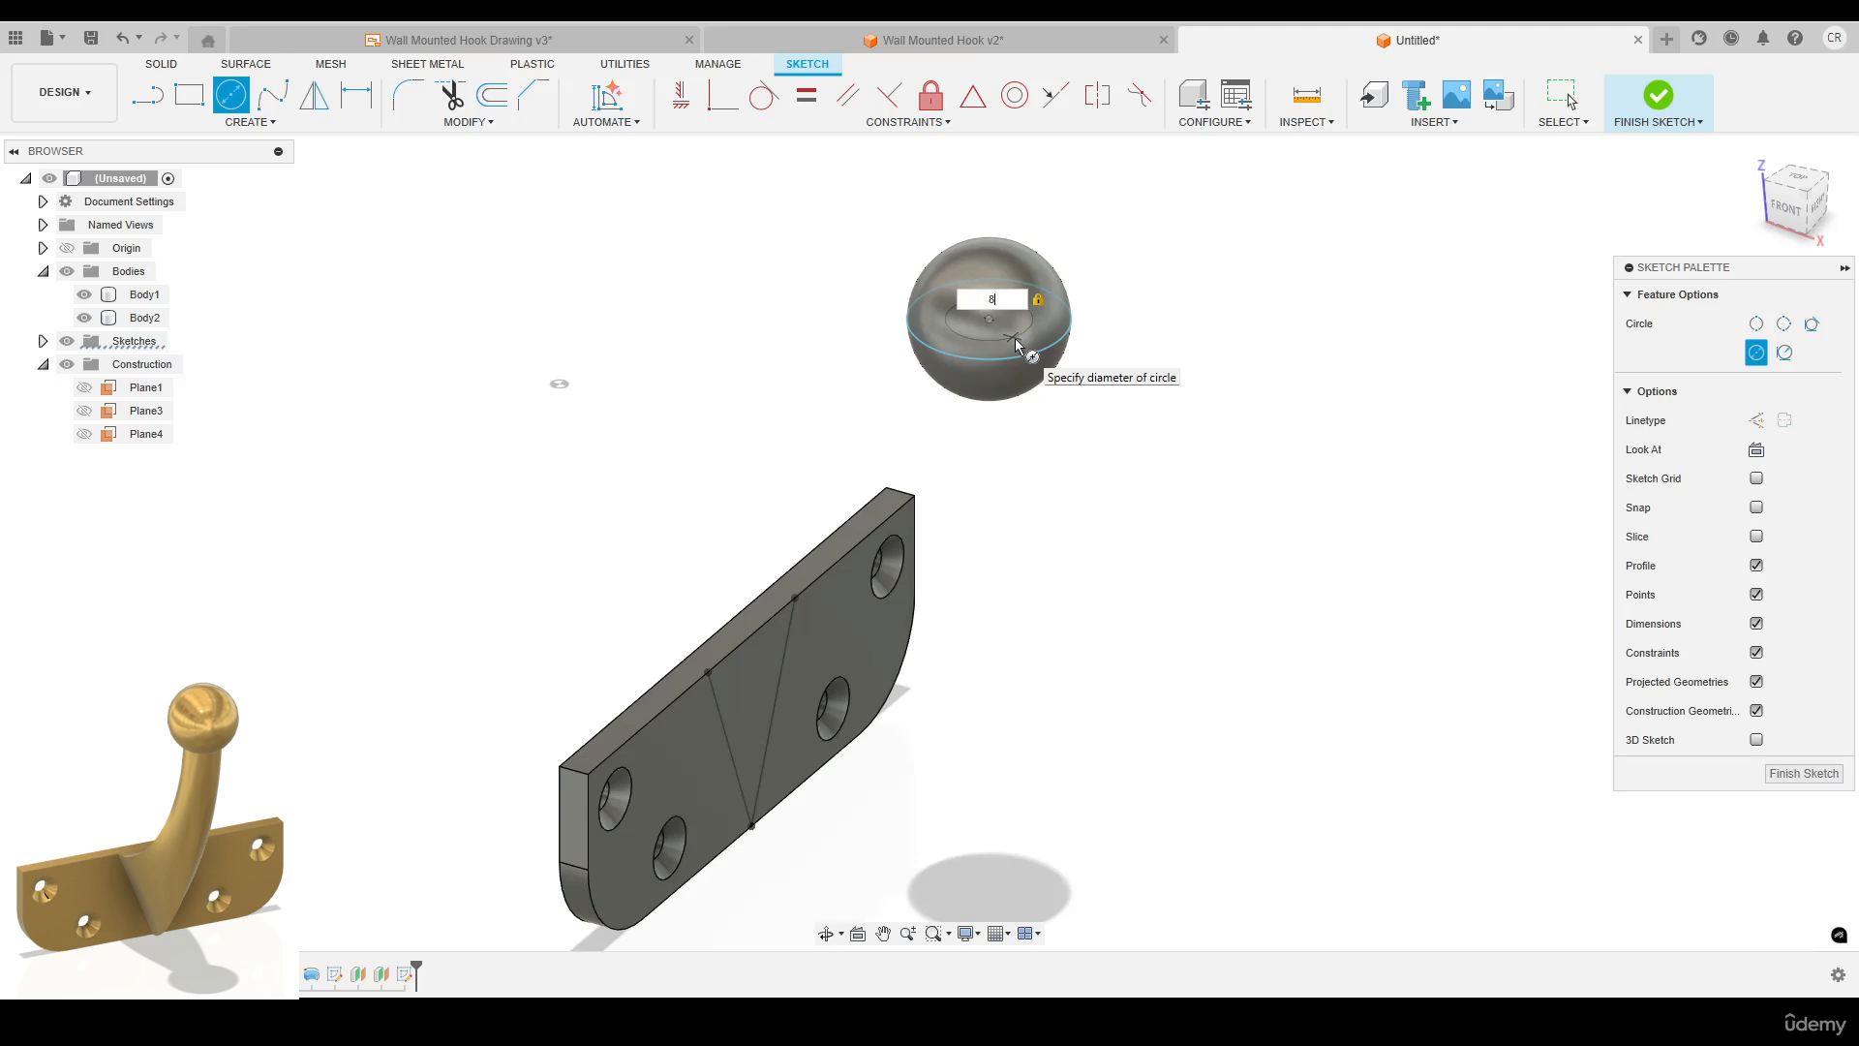
pyautogui.press('Return')
pyautogui.keyDown('shift'); pyautogui.moveTo(1108, 395); pyautogui.dragTo(997, 337, button='middle'); pyautogui.keyUp('shift')
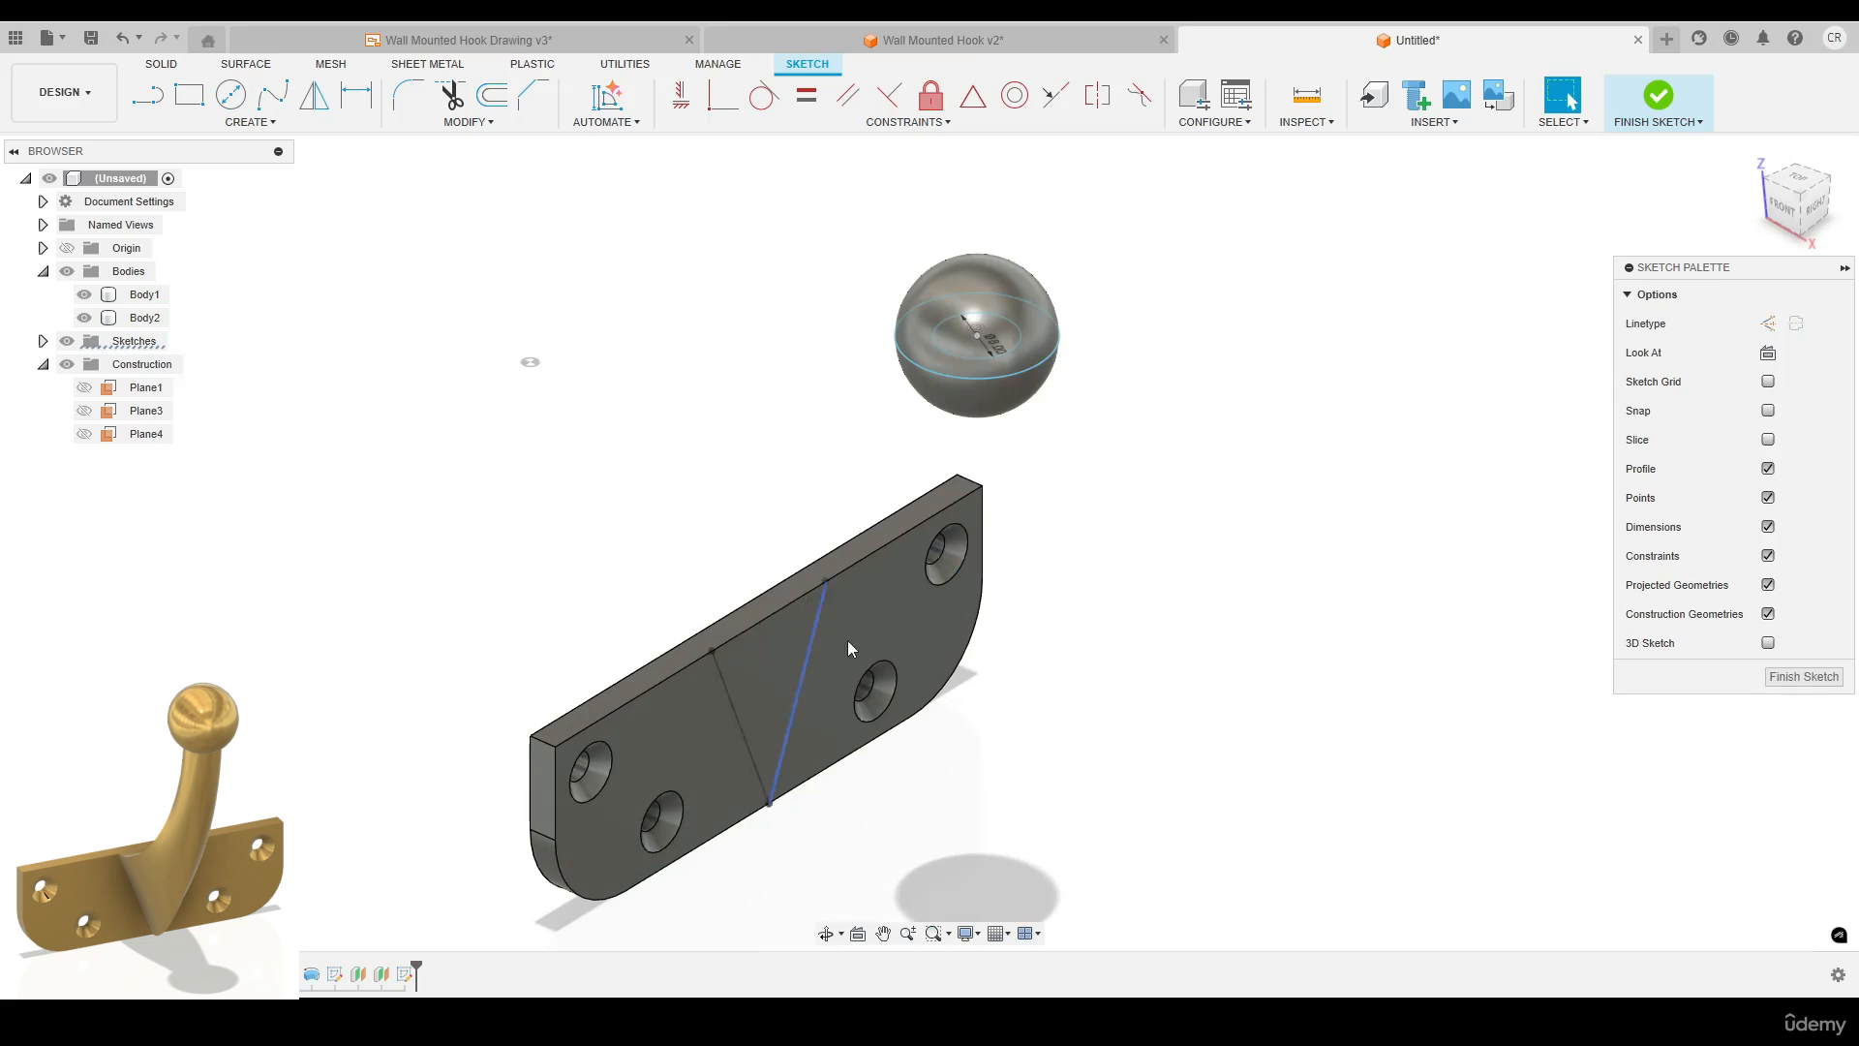
pyautogui.click(1658, 97)
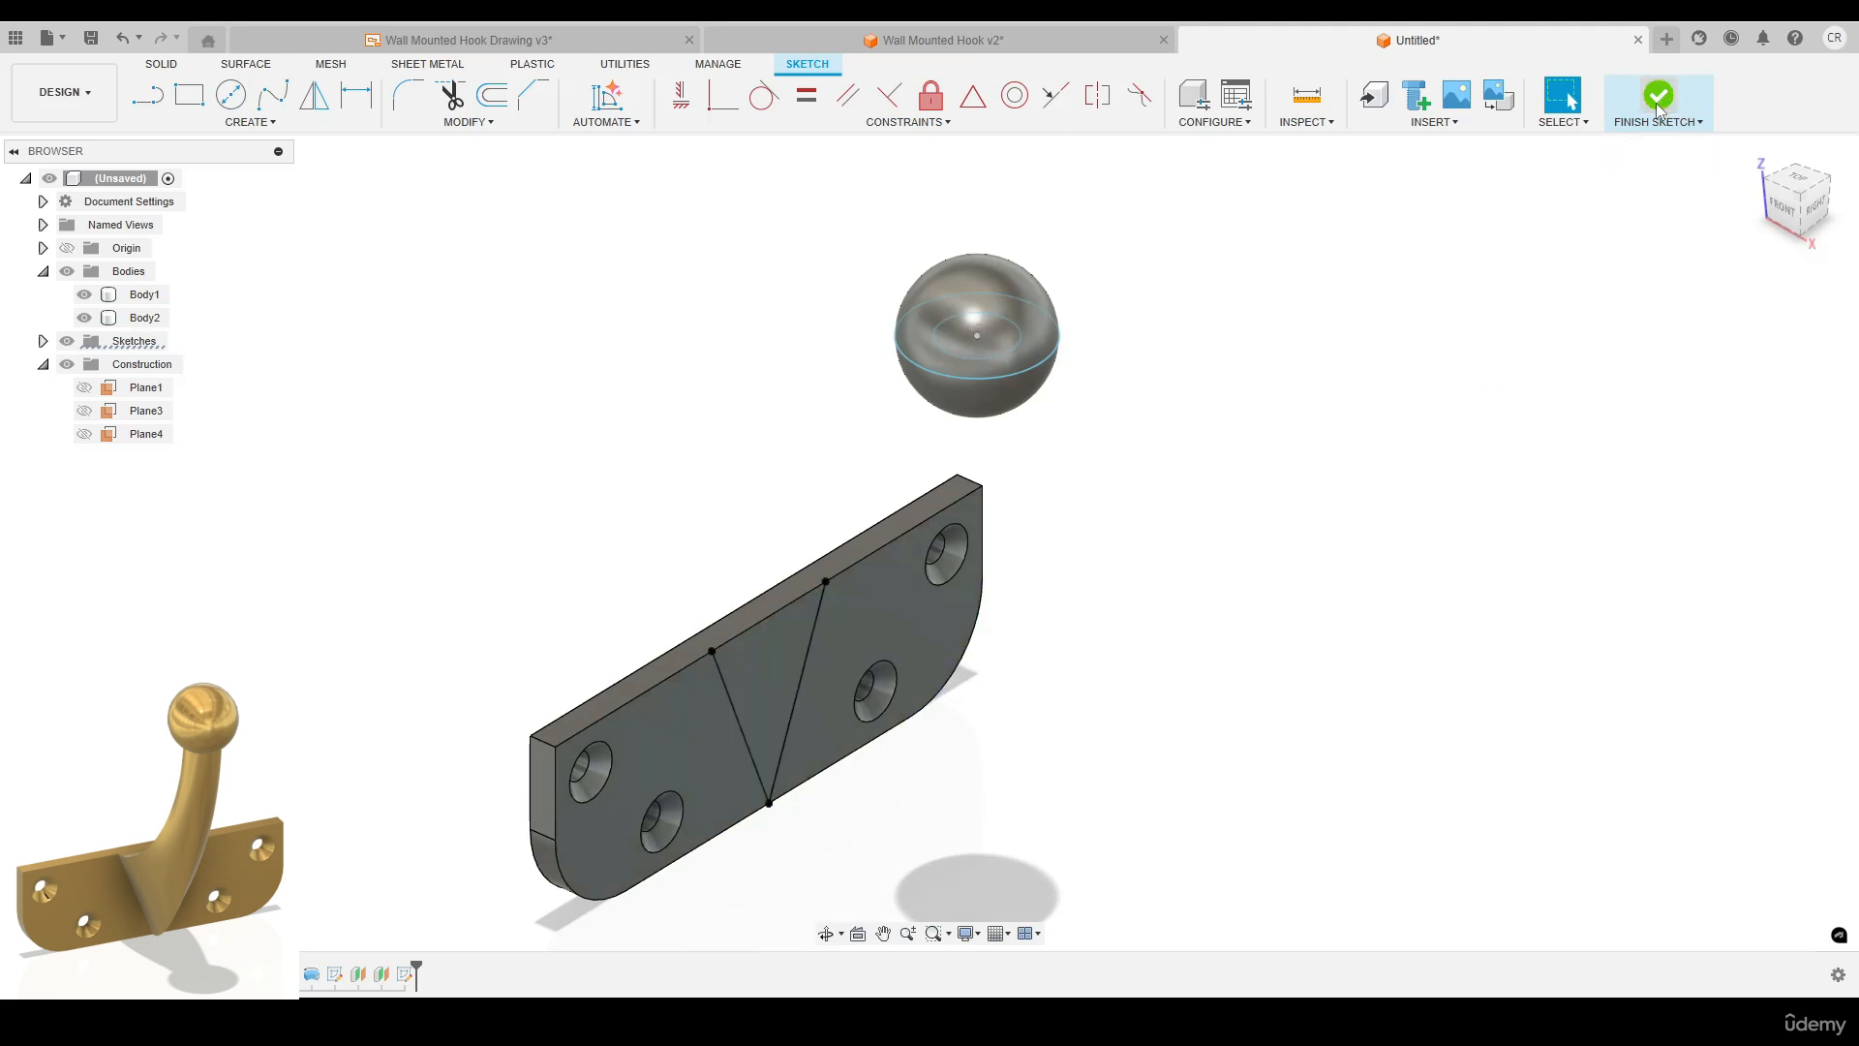
# Loft from the triangular profile on the plate's front face to the small circle inside the ball.
pyautogui.click(263, 124)
pyautogui.click(160, 280)
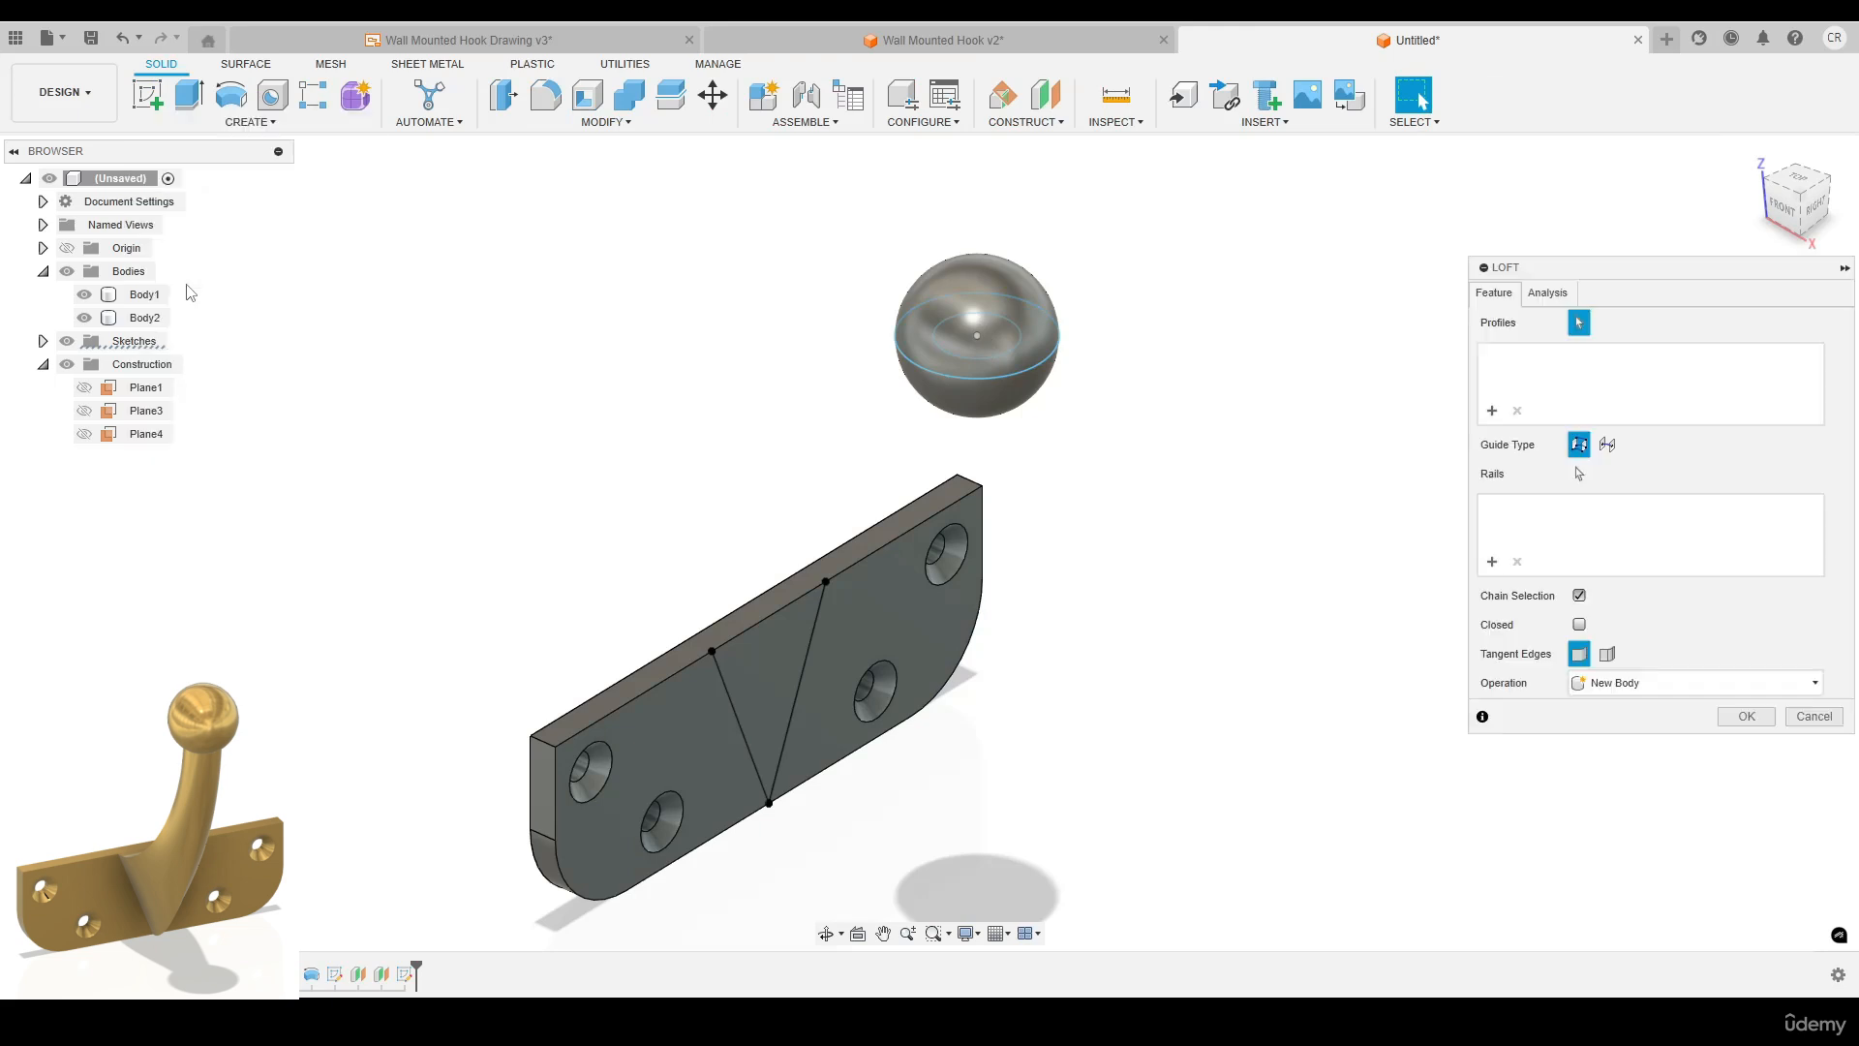
pyautogui.moveTo(1438, 270); pyautogui.dragTo(1367, 269)
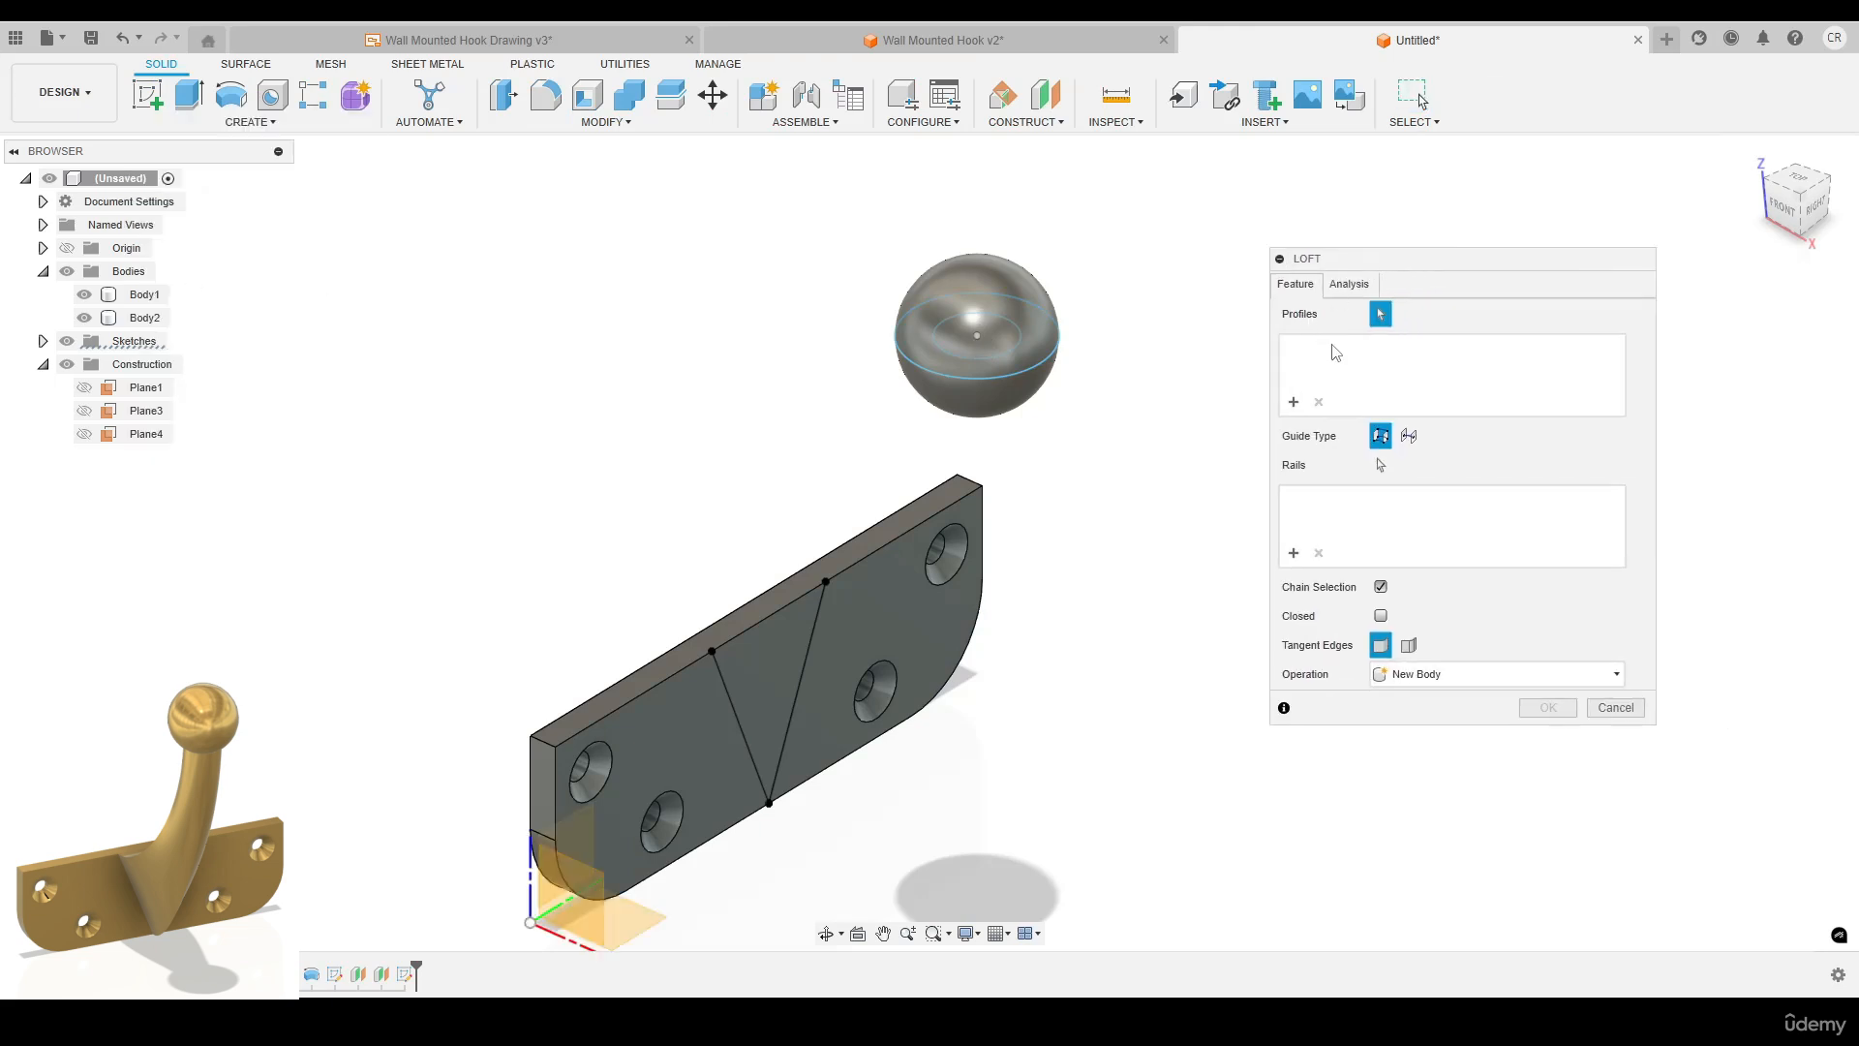
pyautogui.click(774, 660)
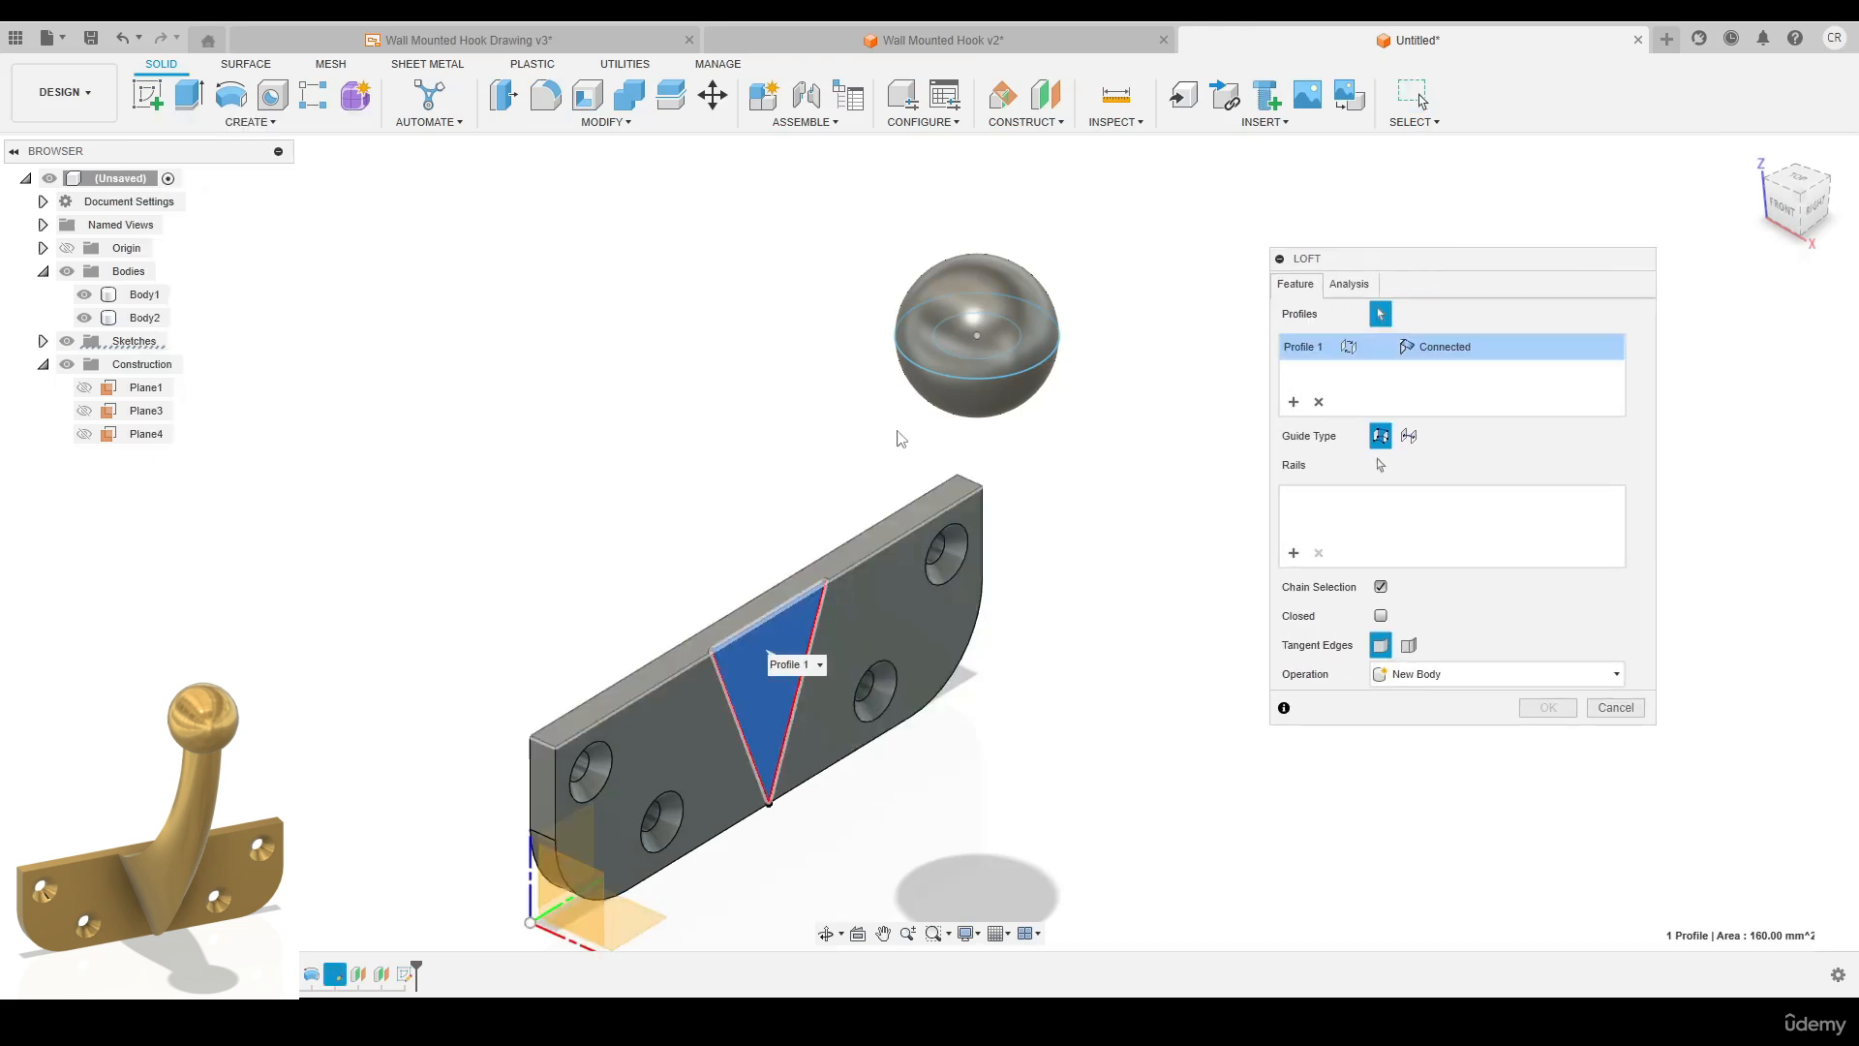
pyautogui.click(947, 342)
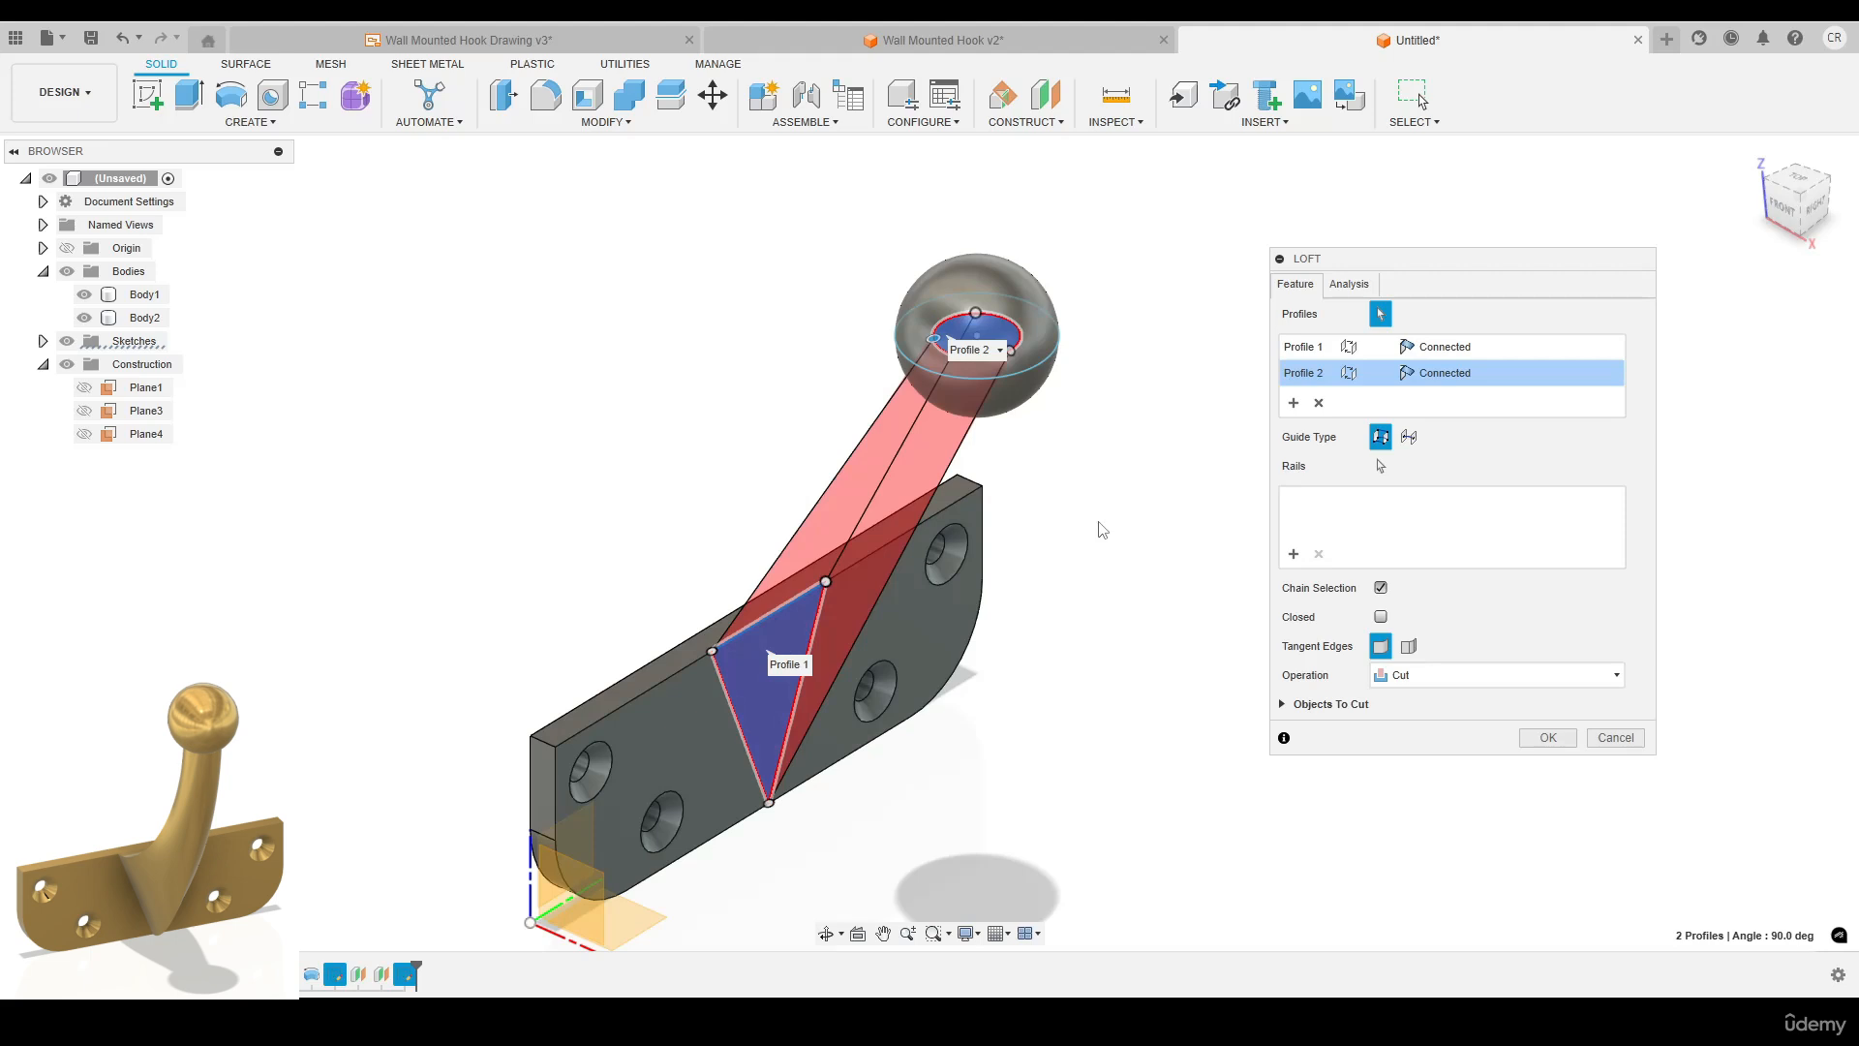
# Set the loft's triangular profile to the Direction condition with a takeoff weight of 0.80.
pyautogui.keyDown('shift'); pyautogui.moveTo(1101, 530); pyautogui.dragTo(1177, 498, button='middle'); pyautogui.keyUp('shift')
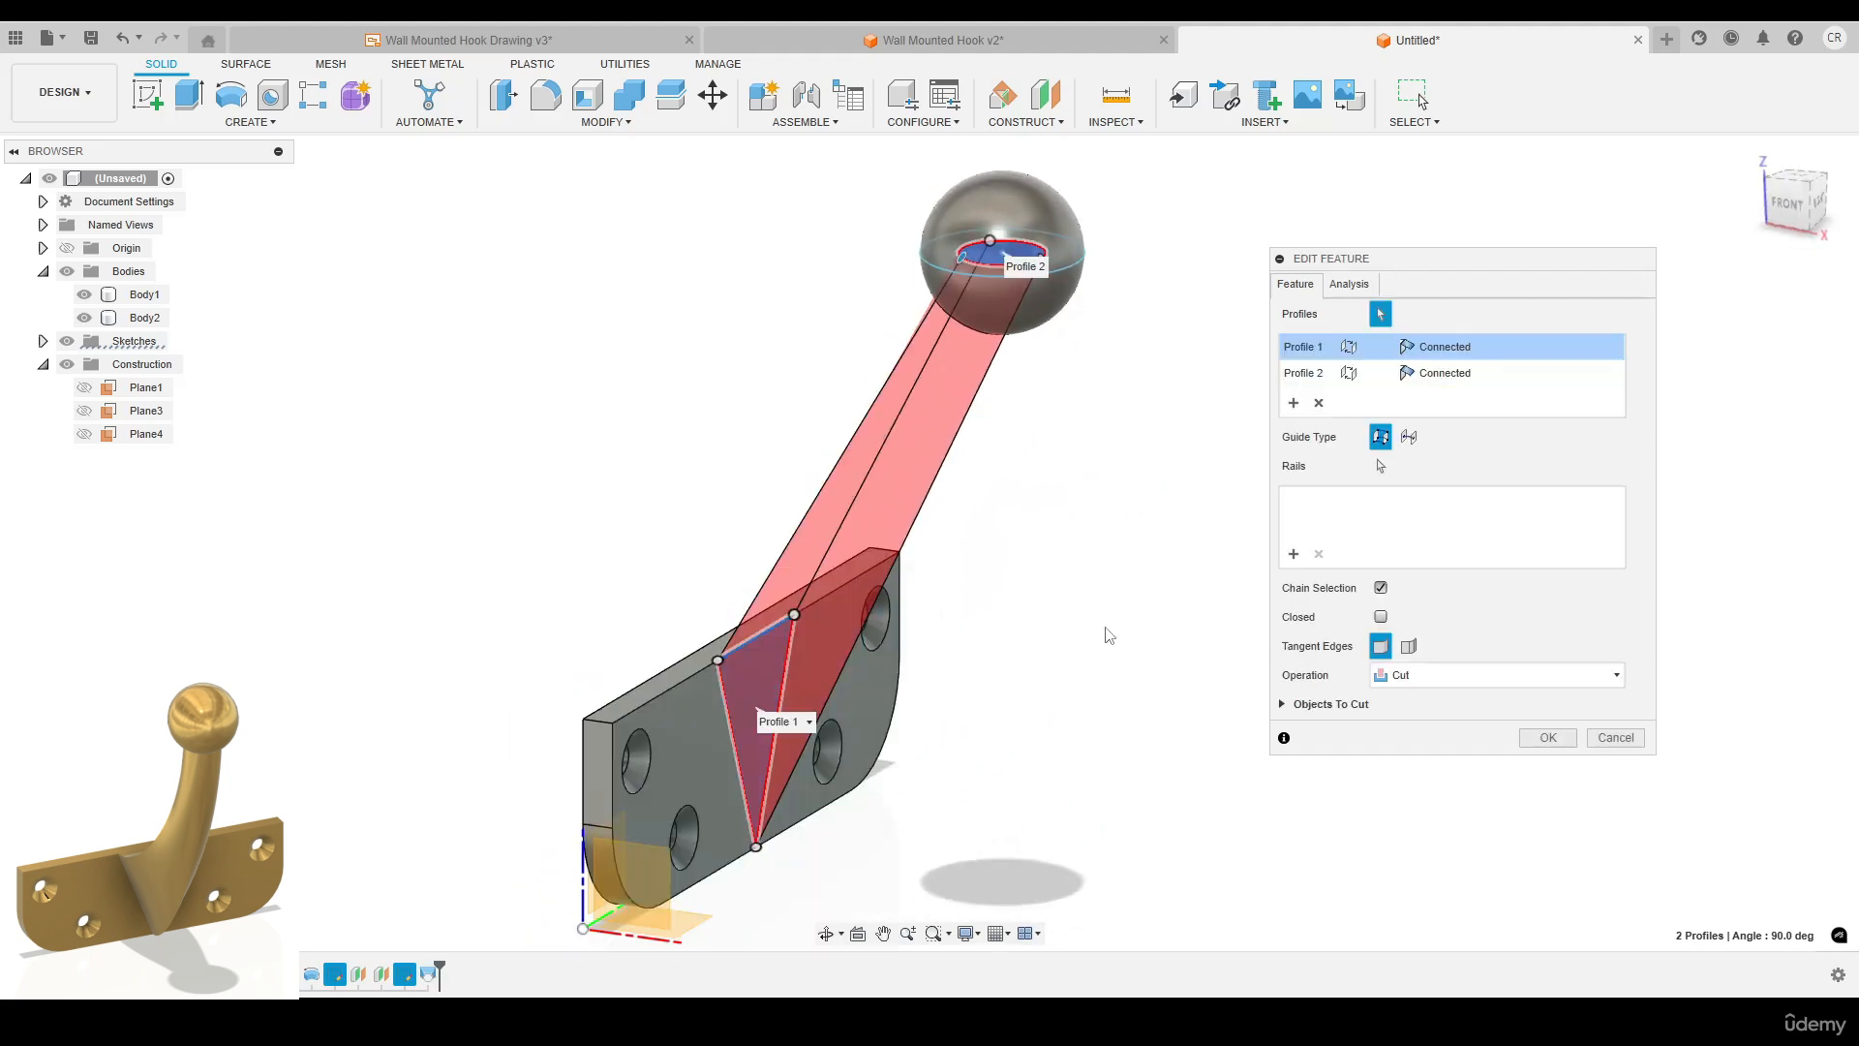
pyautogui.keyDown('shift'); pyautogui.moveTo(1100, 568); pyautogui.dragTo(1186, 572, button='middle'); pyautogui.keyUp('shift')
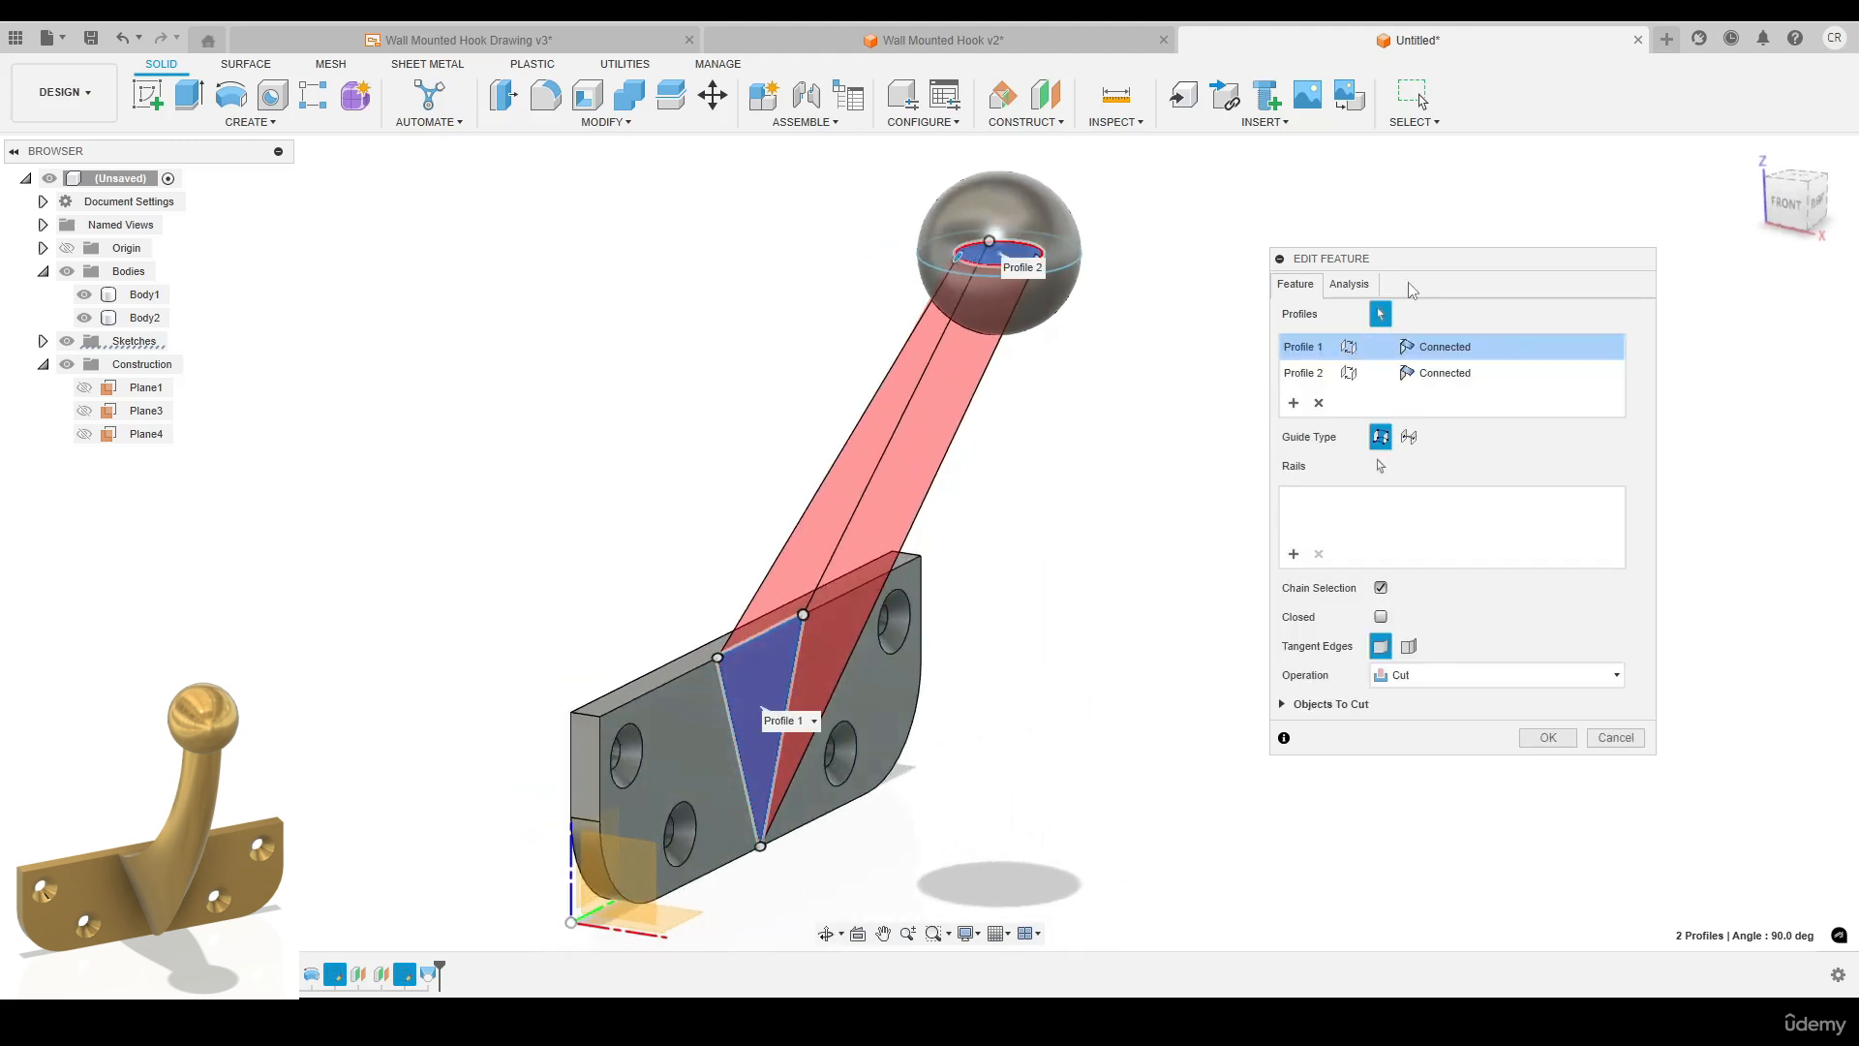
pyautogui.moveTo(1373, 260); pyautogui.dragTo(1309, 239)
pyautogui.click(1407, 328)
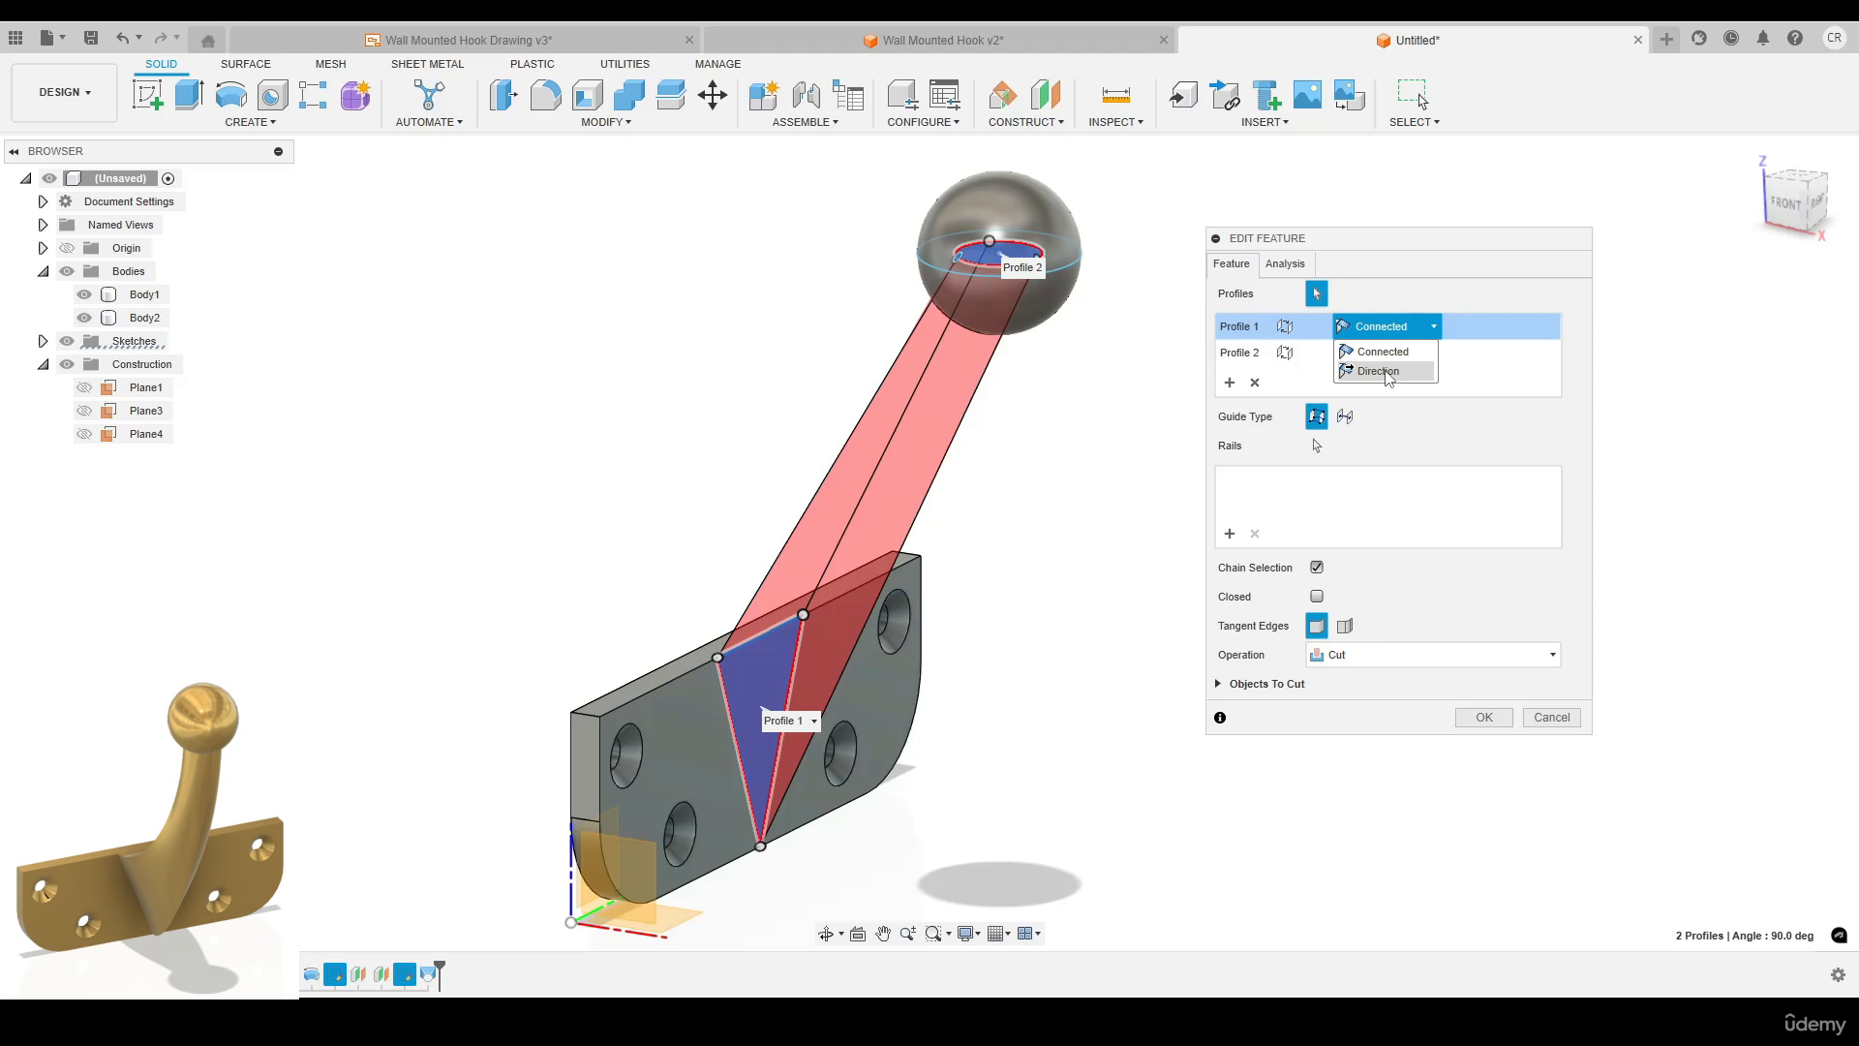
pyautogui.click(1390, 371)
pyautogui.keyDown('shift'); pyautogui.moveTo(1058, 601); pyautogui.dragTo(933, 783, button='middle'); pyautogui.keyUp('shift')
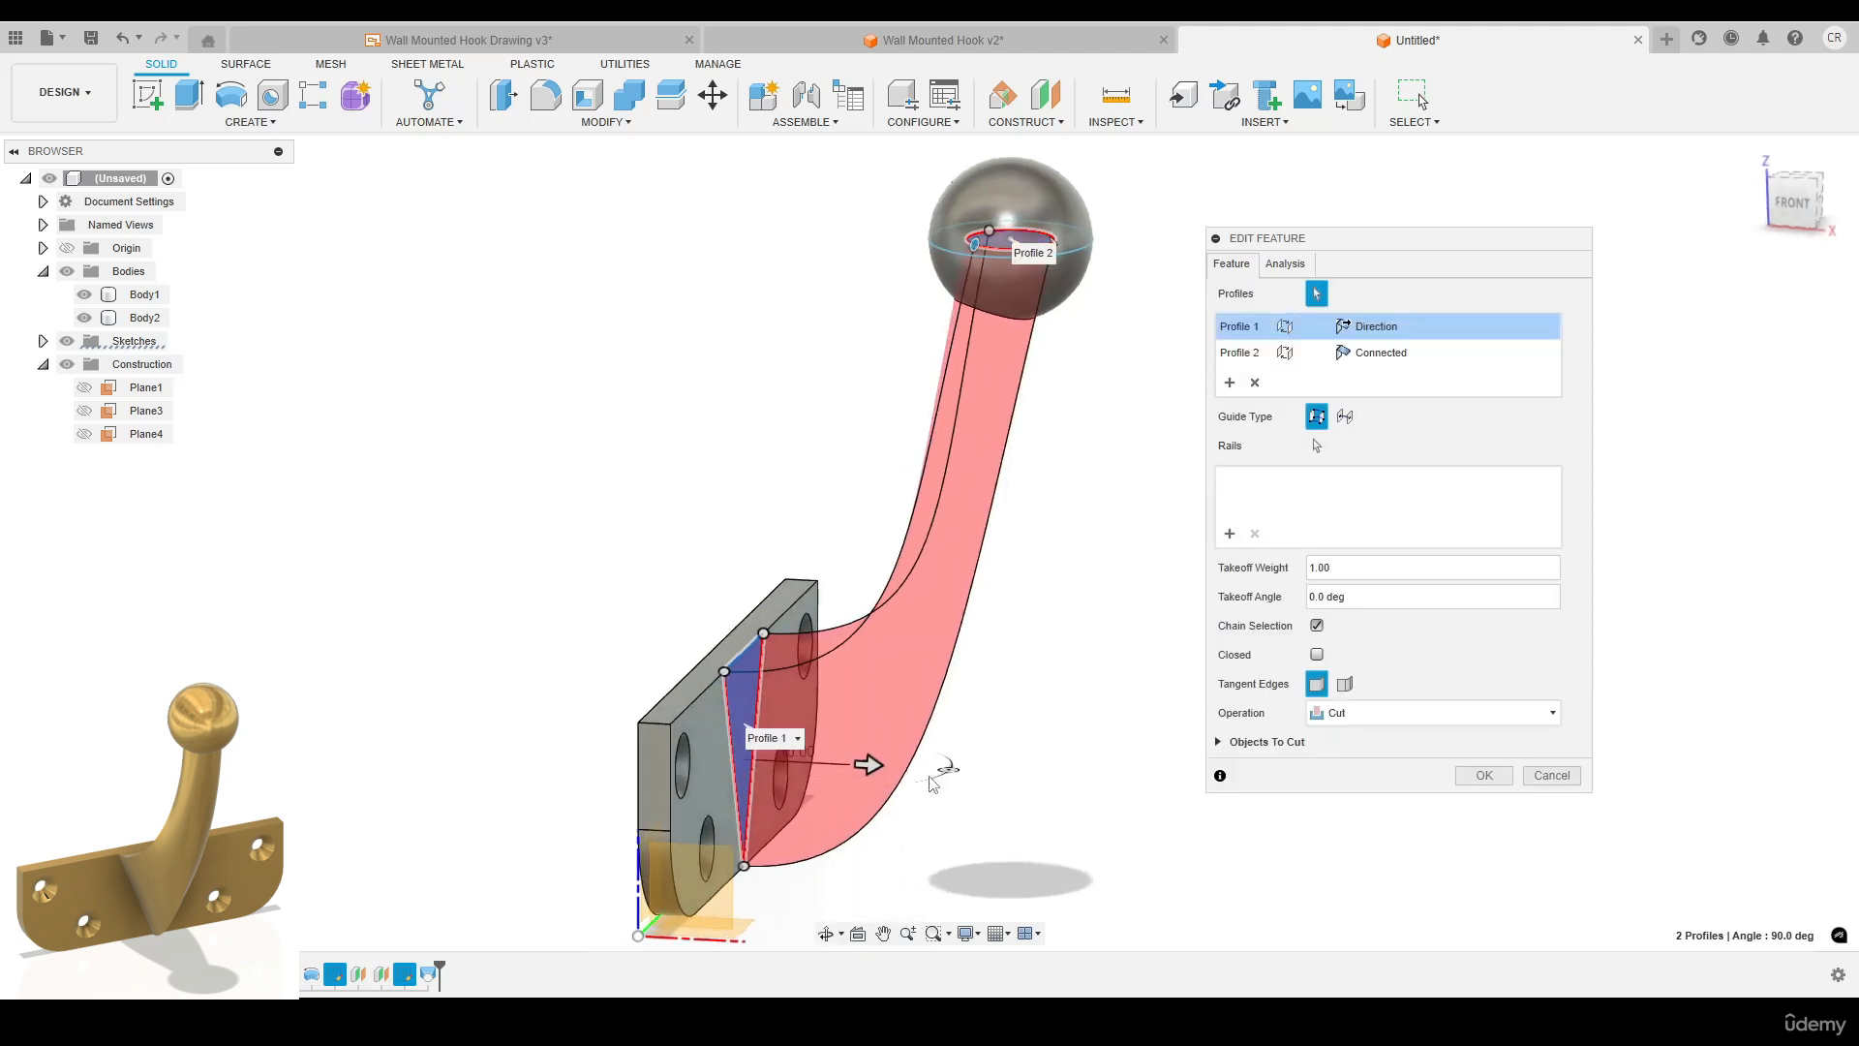
pyautogui.moveTo(868, 765); pyautogui.dragTo(970, 760)
pyautogui.moveTo(1024, 754); pyautogui.dragTo(852, 726)
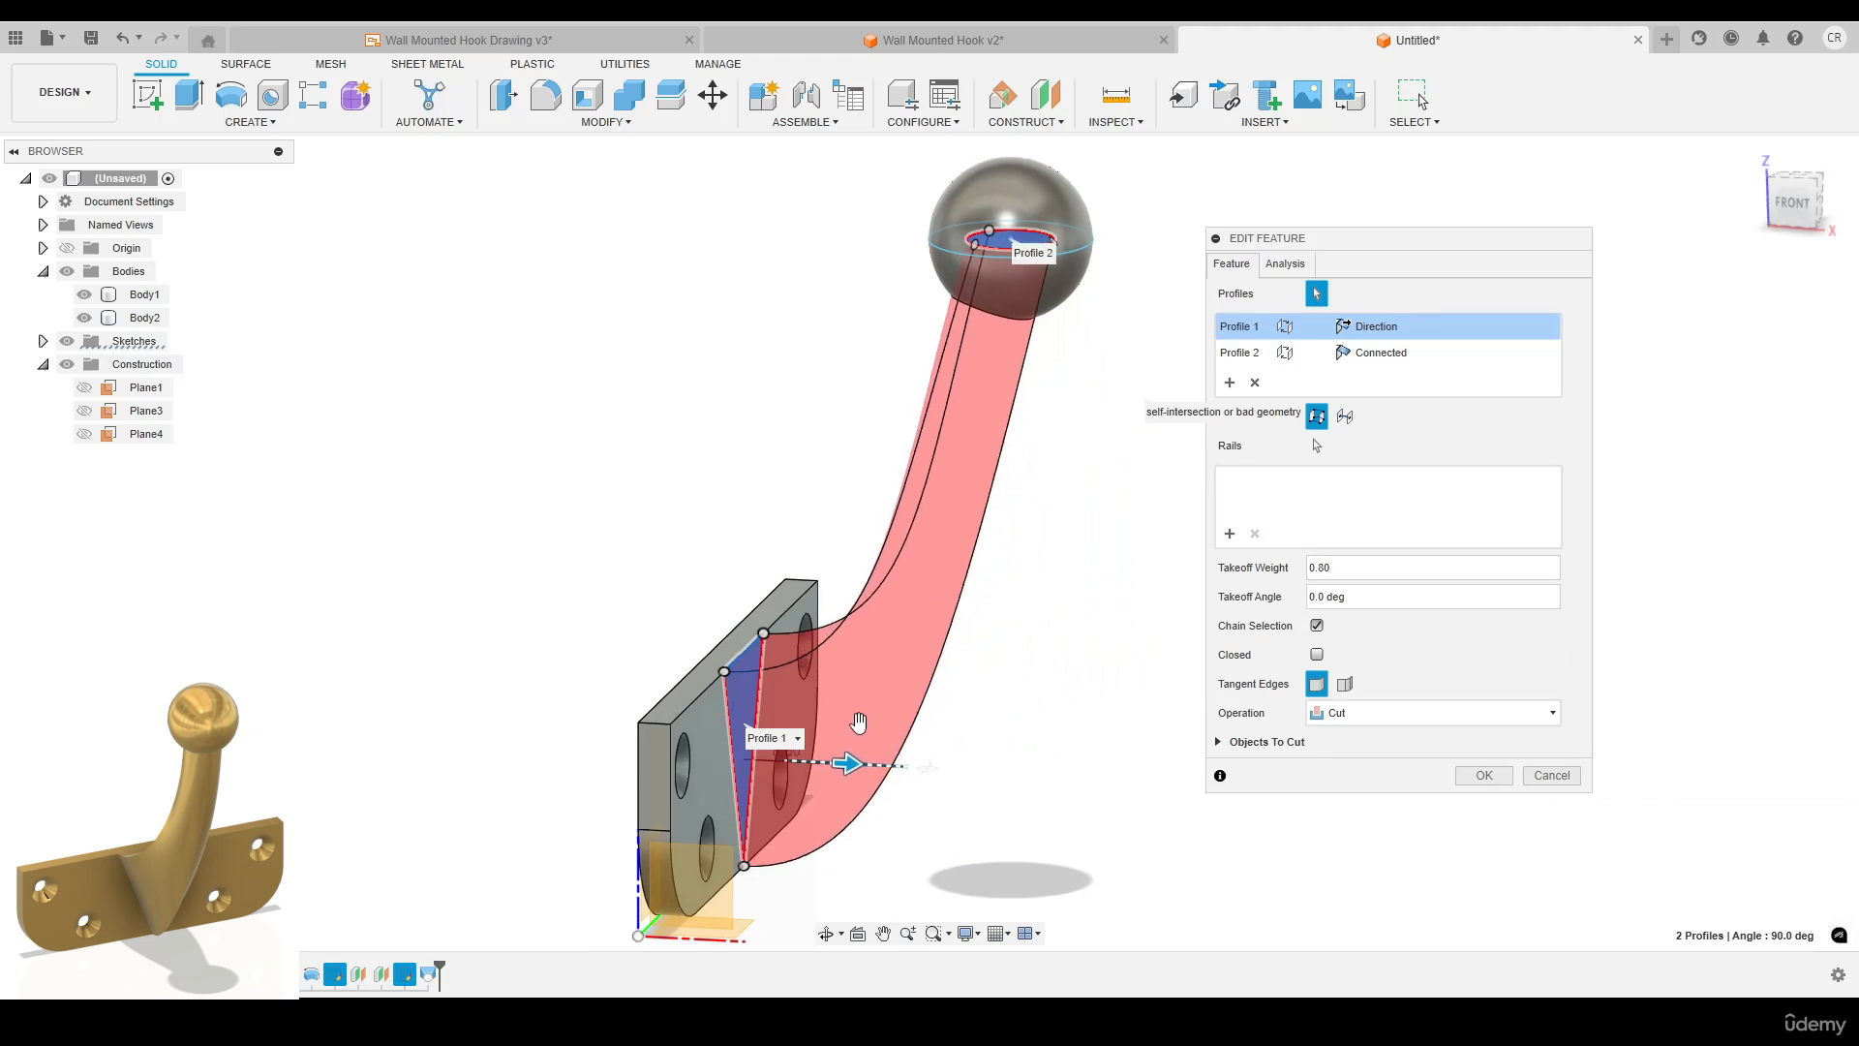
# Set the loft's circular profile to the Direction condition and change the loft operation to Join.
pyautogui.click(1418, 354)
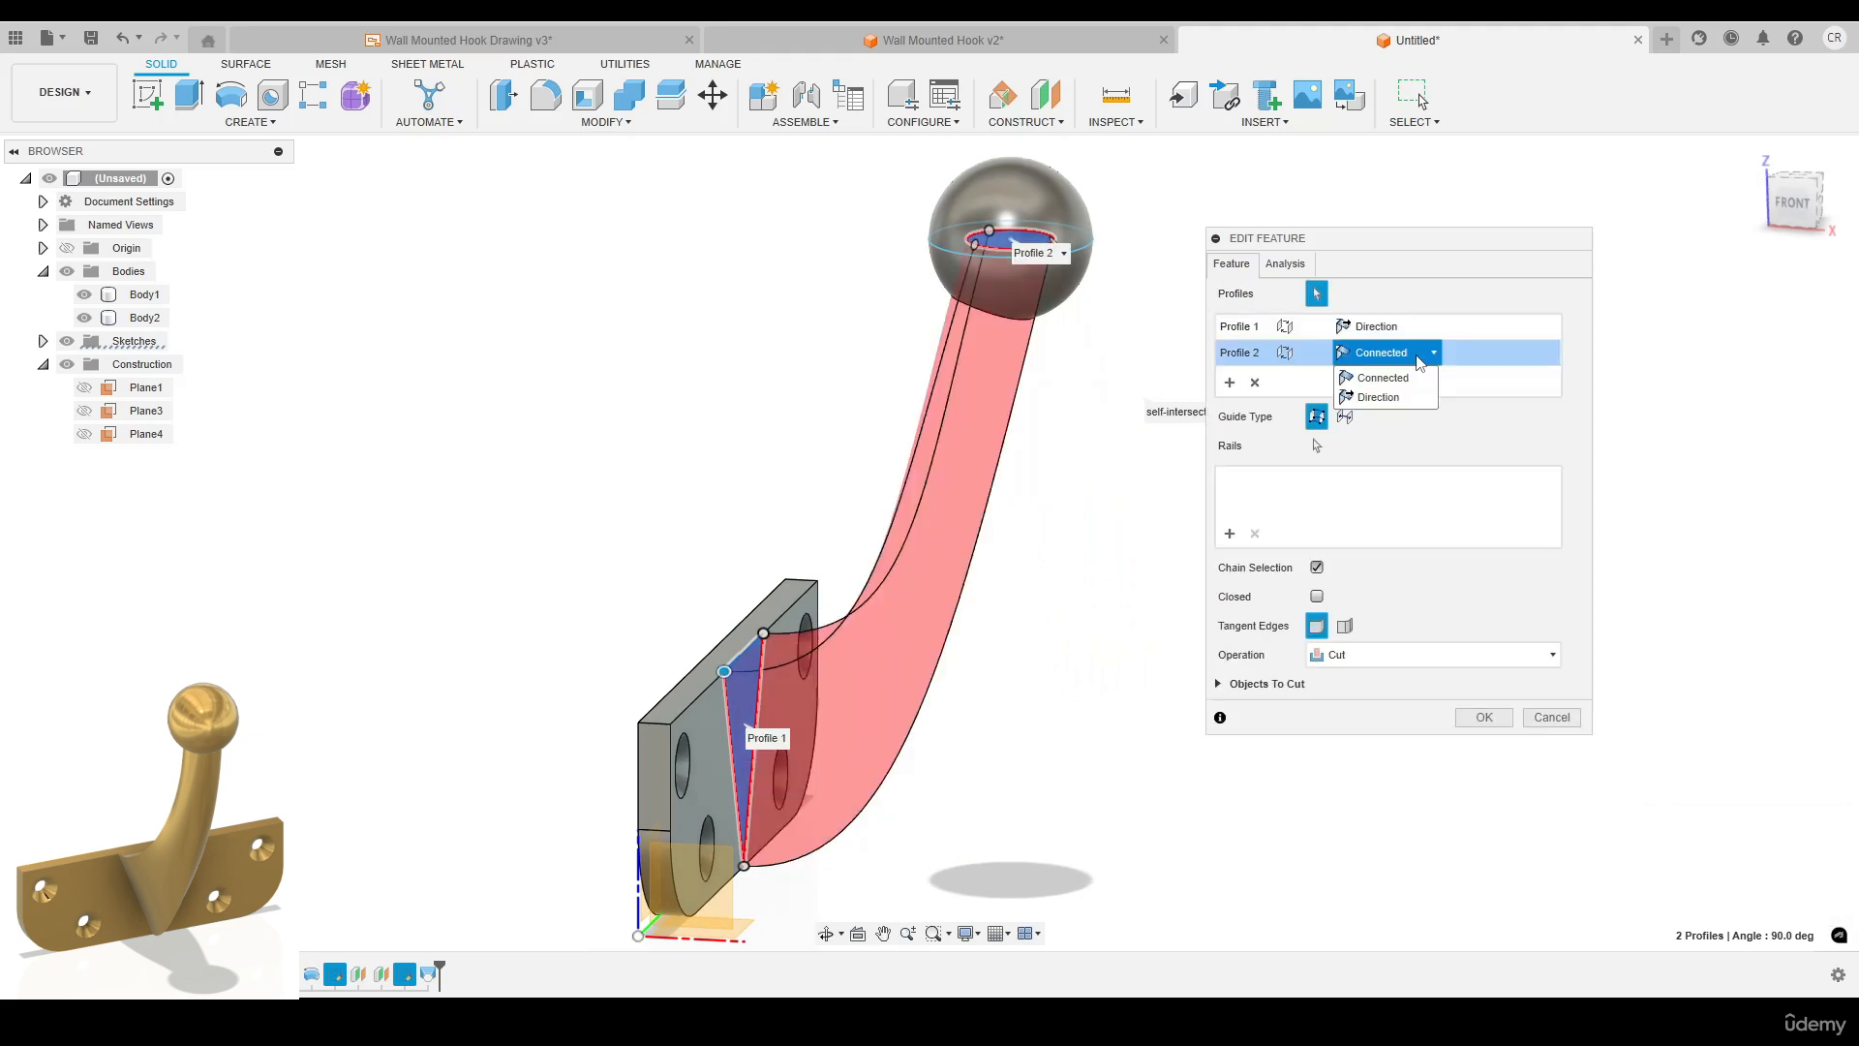
pyautogui.click(1377, 398)
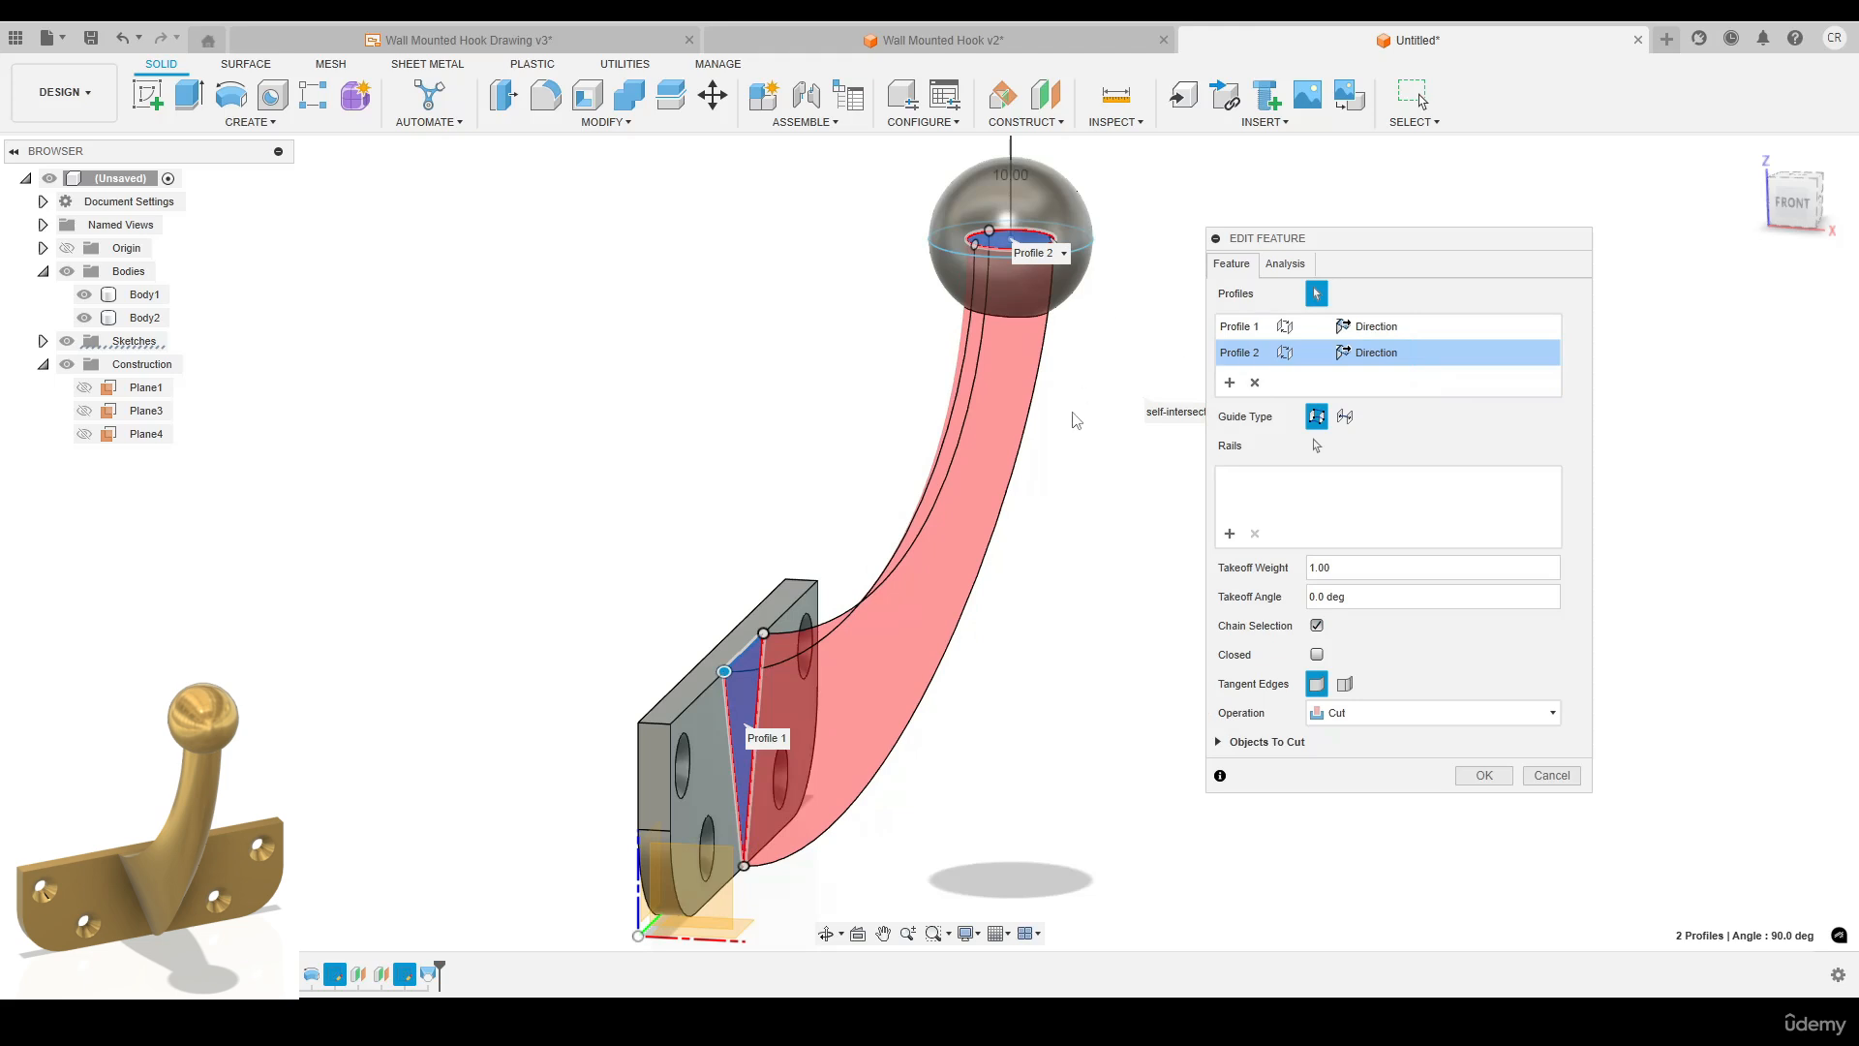
pyautogui.keyDown('shift'); pyautogui.moveTo(1077, 421); pyautogui.dragTo(1040, 569, button='middle'); pyautogui.keyUp('shift')
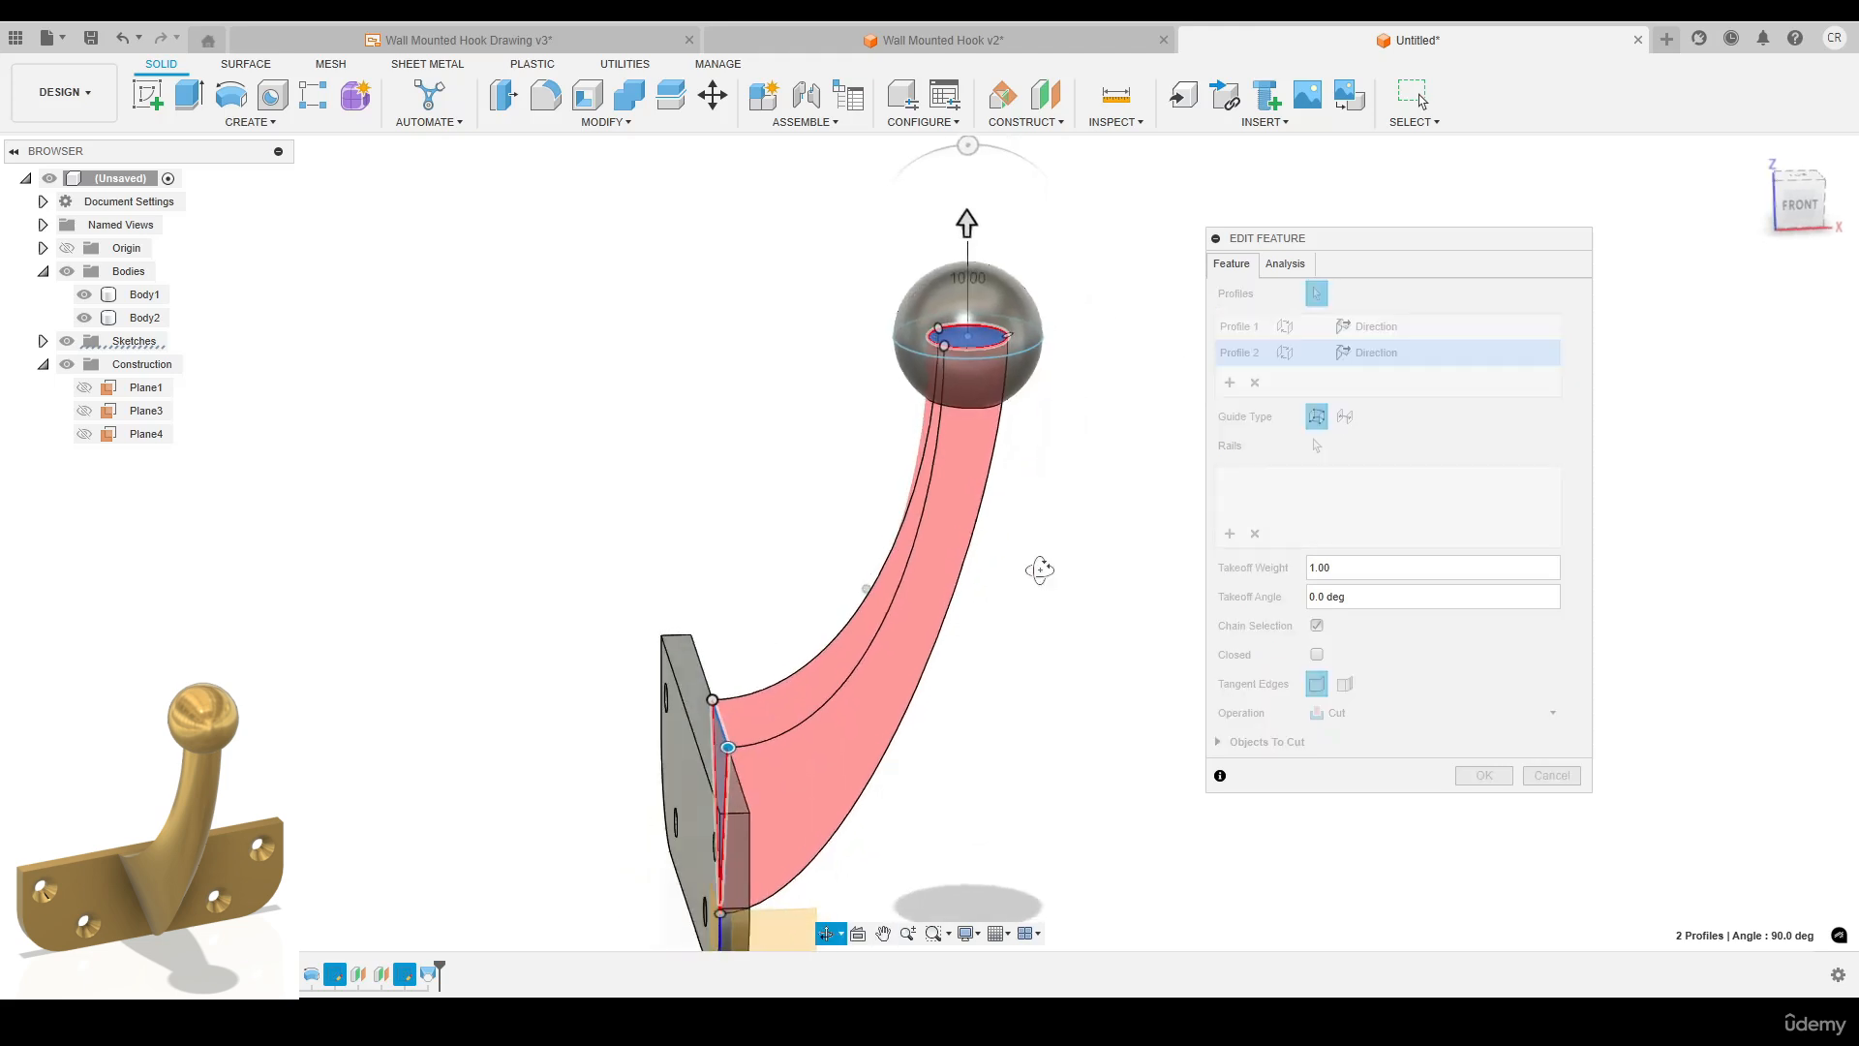
pyautogui.moveTo(967, 223)
pyautogui.mouseDown()
pyautogui.moveTo(983, 237)
pyautogui.moveTo(979, 195)
pyautogui.moveTo(976, 225)
pyautogui.mouseUp()
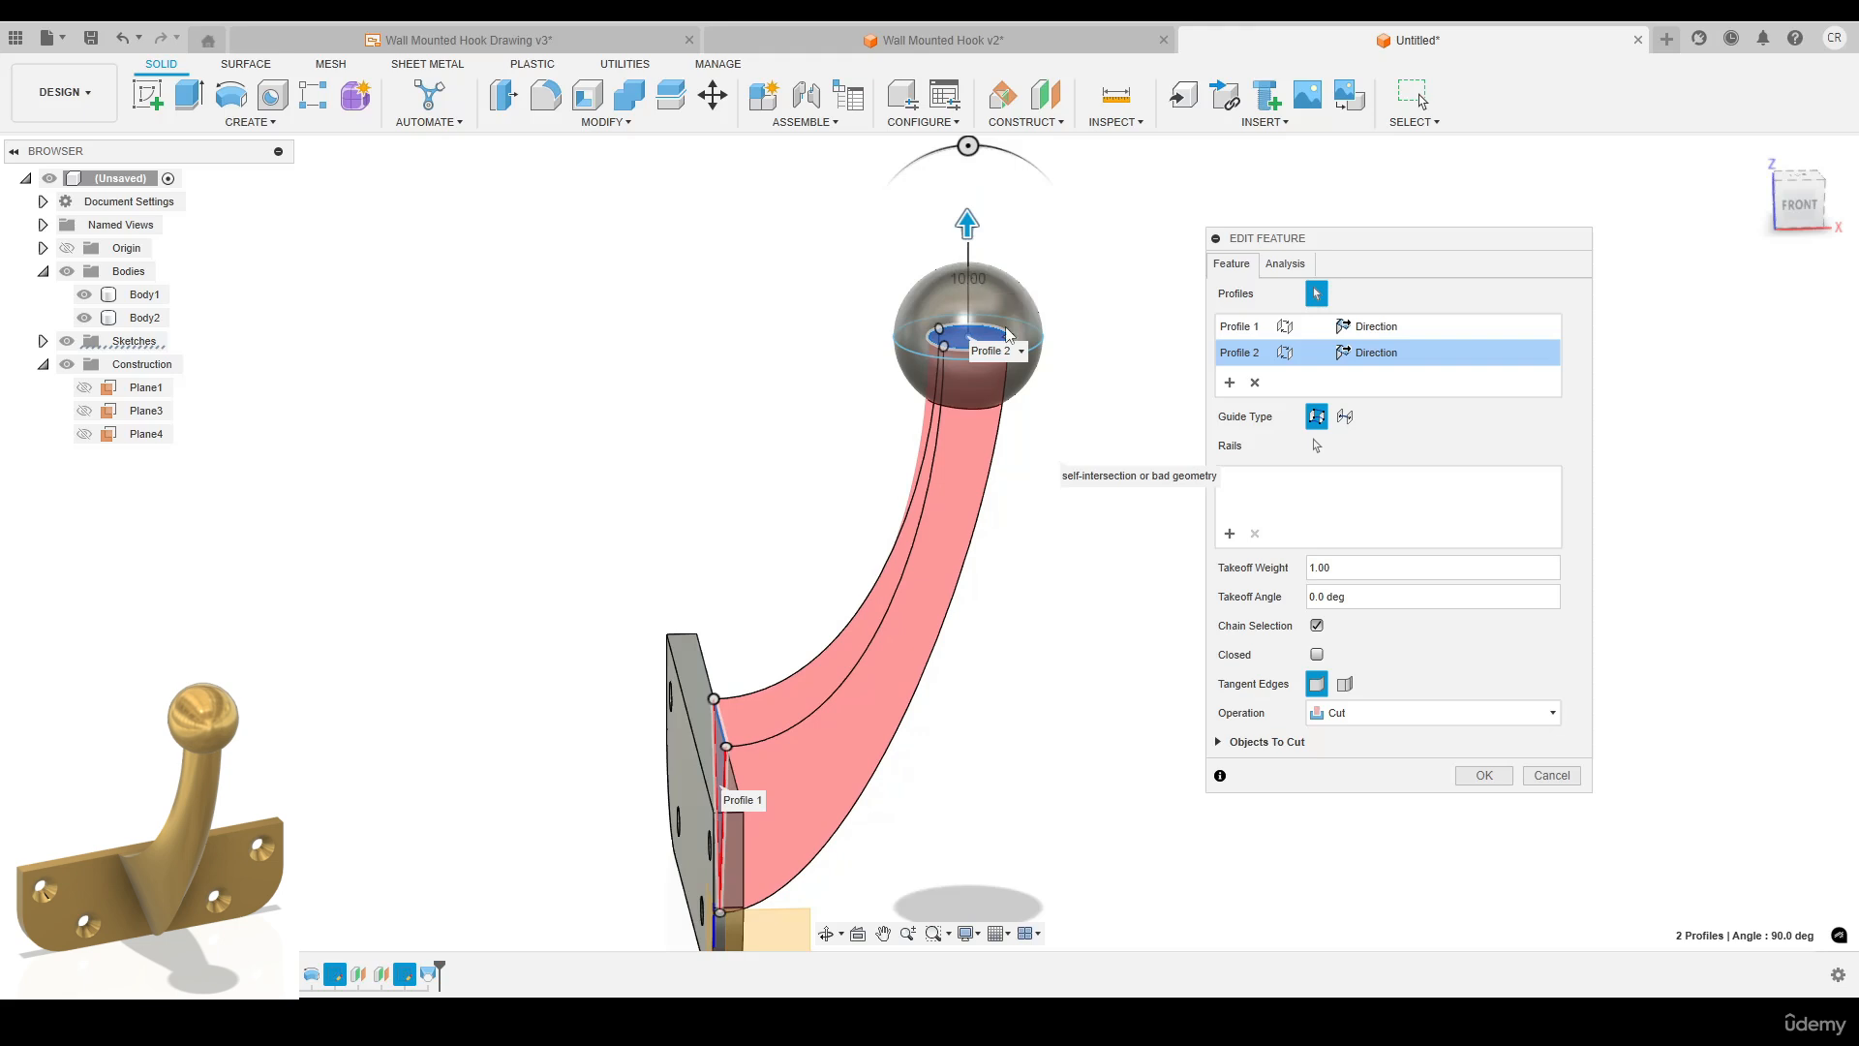
pyautogui.click(1389, 329)
pyautogui.keyDown('shift'); pyautogui.moveTo(1048, 593); pyautogui.dragTo(819, 715, button='middle'); pyautogui.keyUp('shift')
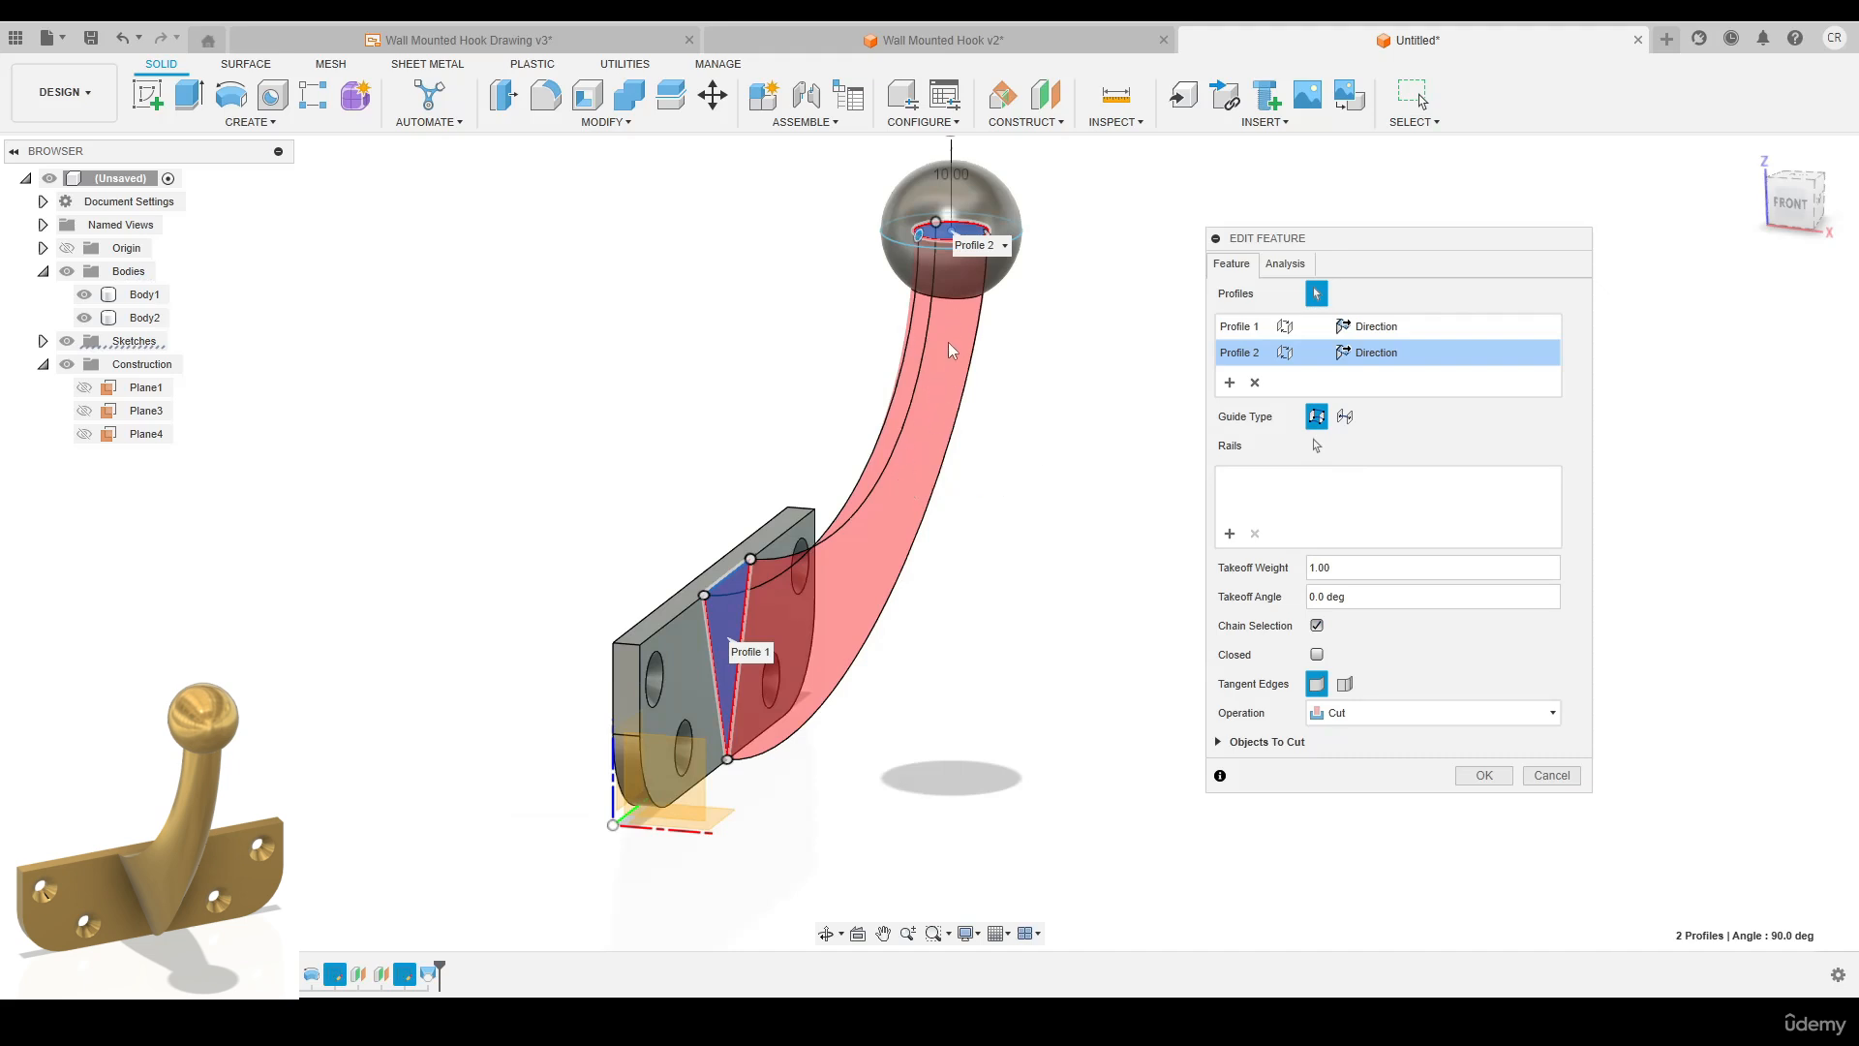
pyautogui.click(1318, 714)
pyautogui.click(1342, 738)
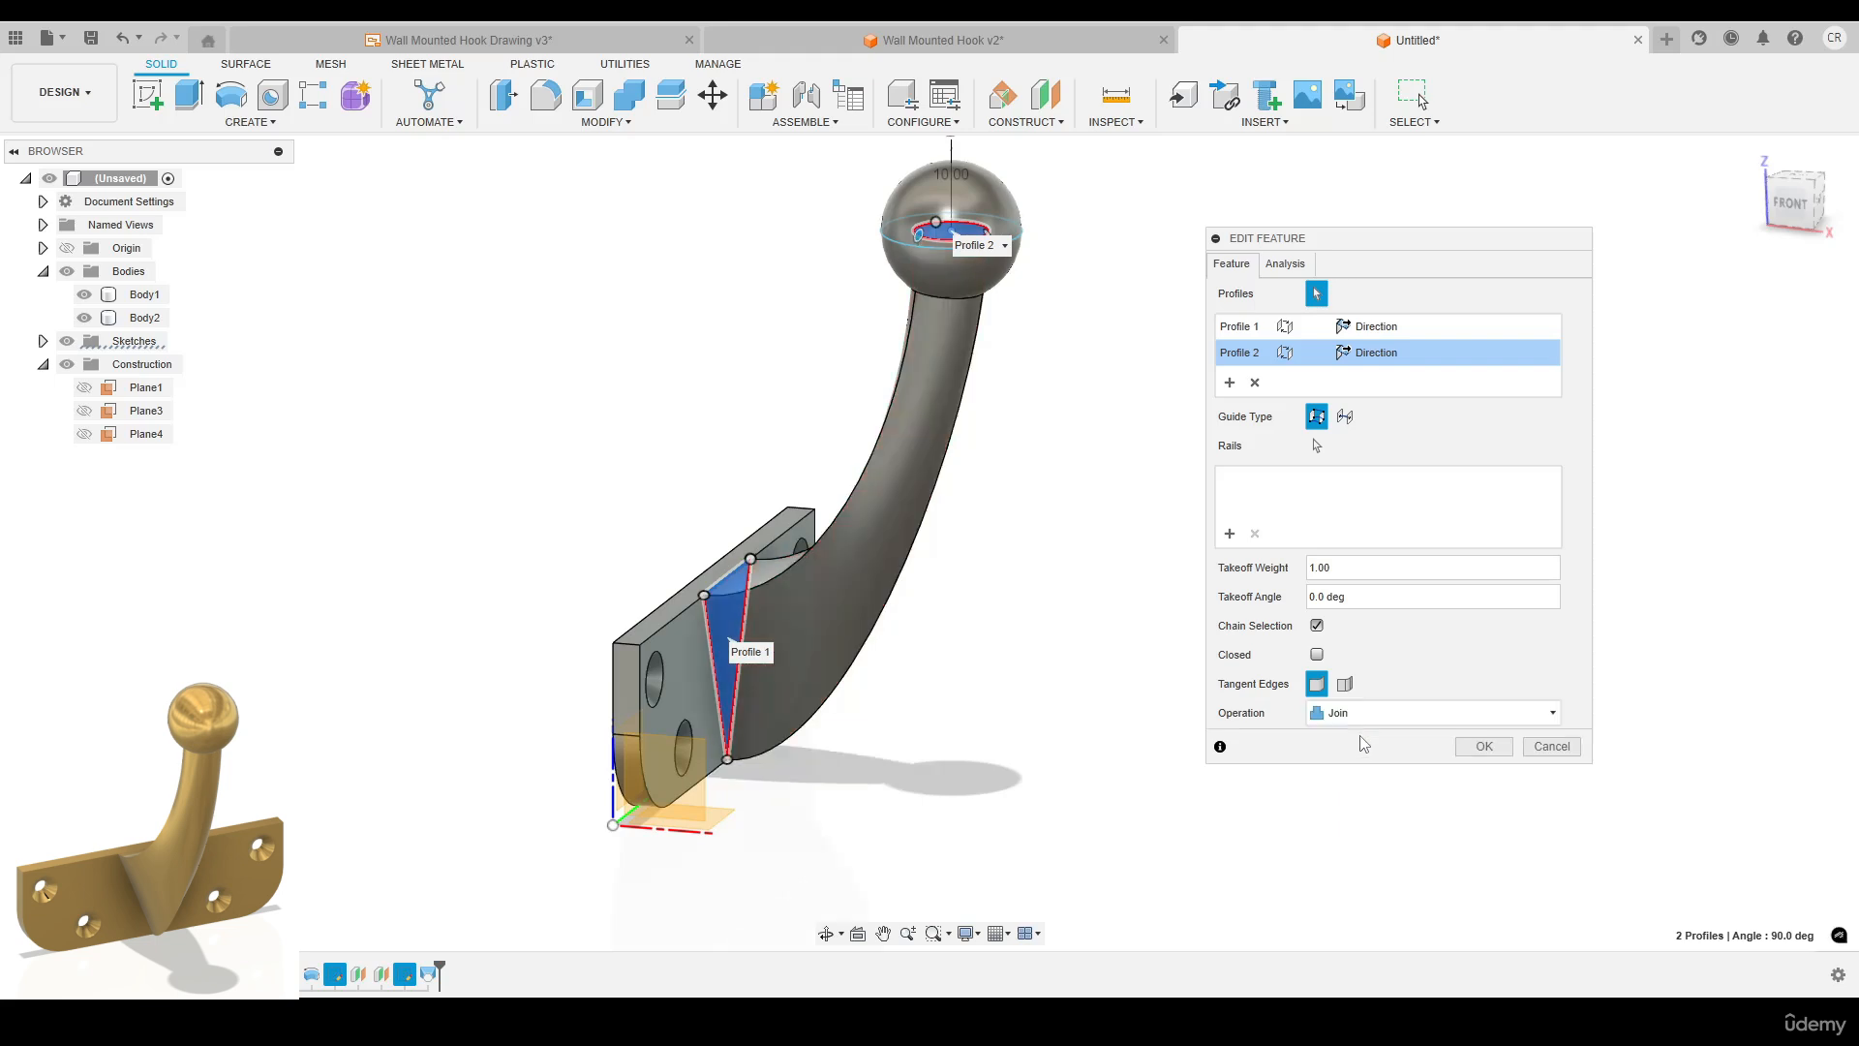
# Complete the loft that joins the arm to the plate and the ball.
pyautogui.click(1483, 748)
pyautogui.keyDown('shift'); pyautogui.moveTo(1070, 552); pyautogui.dragTo(1007, 540, button='middle'); pyautogui.keyUp('shift')
pyautogui.scroll(-1, 1123, 441)
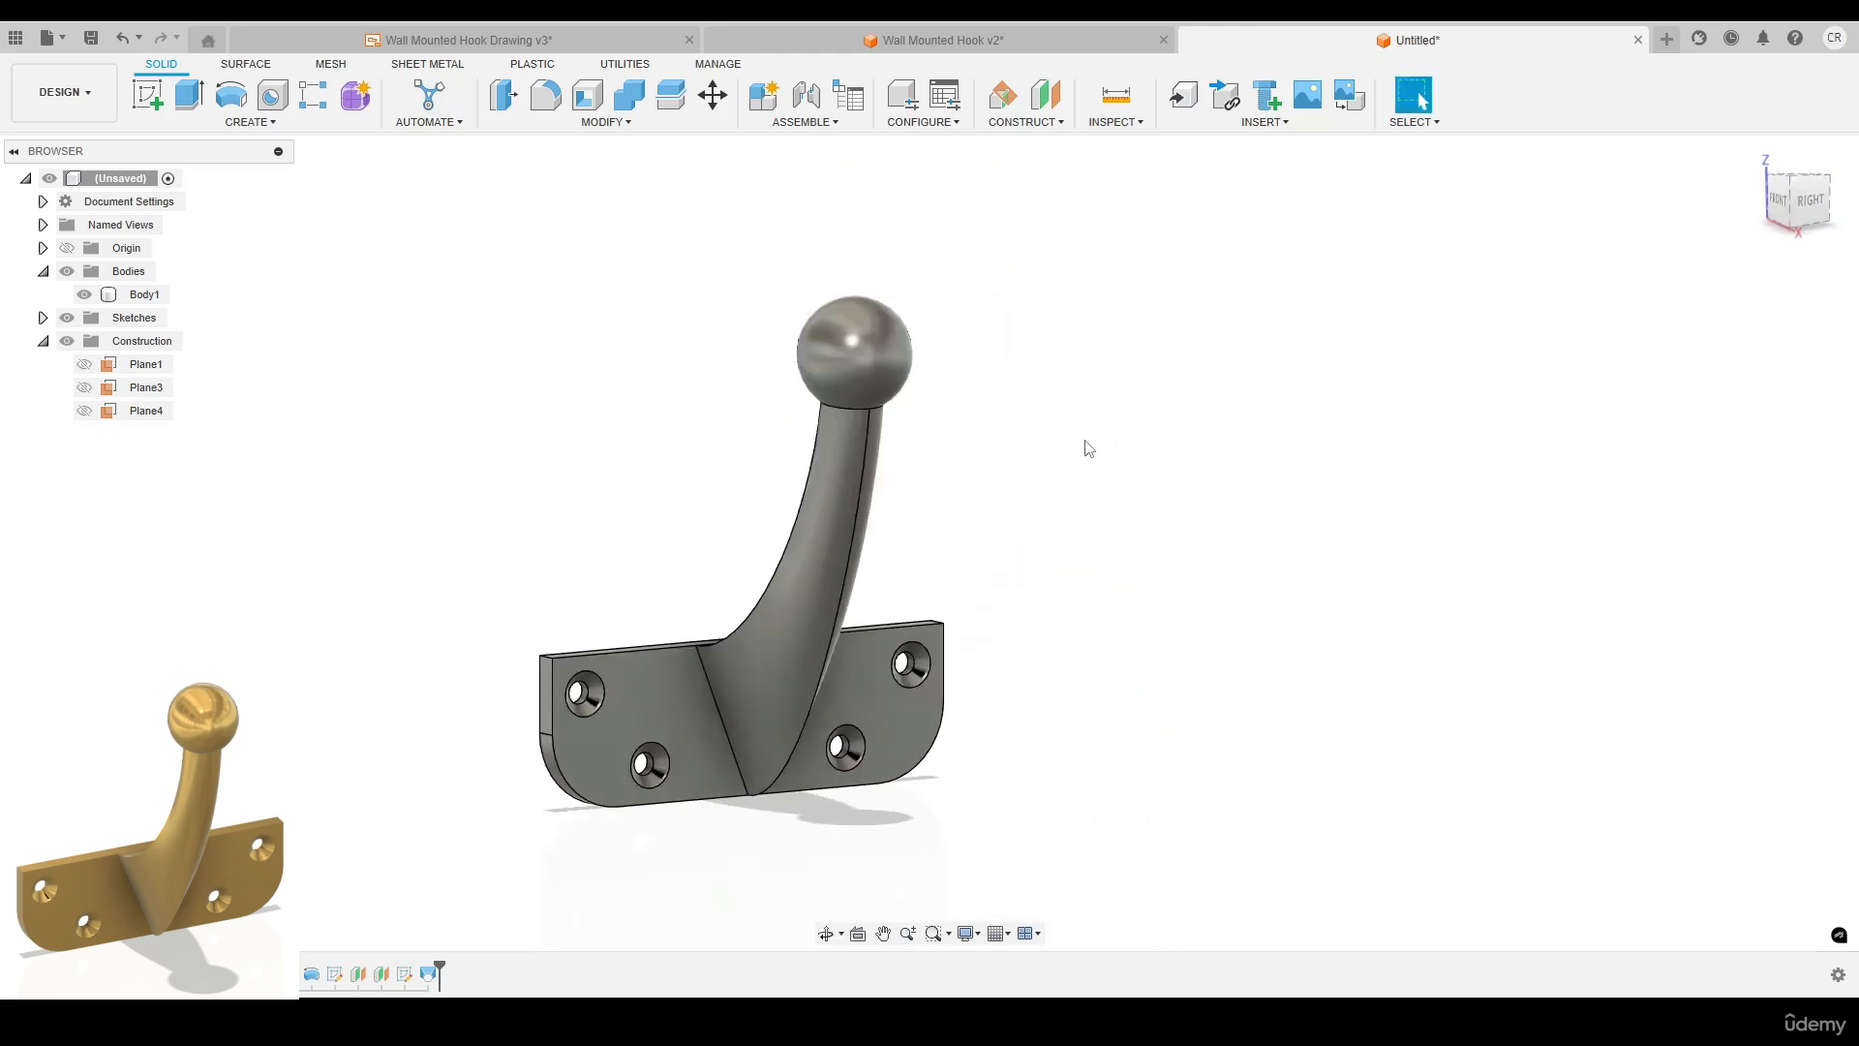
# Replace the design's current appearance with Brass - Polished from the Fusion metal appearances.
pyautogui.press('a')
pyautogui.moveTo(1521, 225); pyautogui.dragTo(1241, 198)
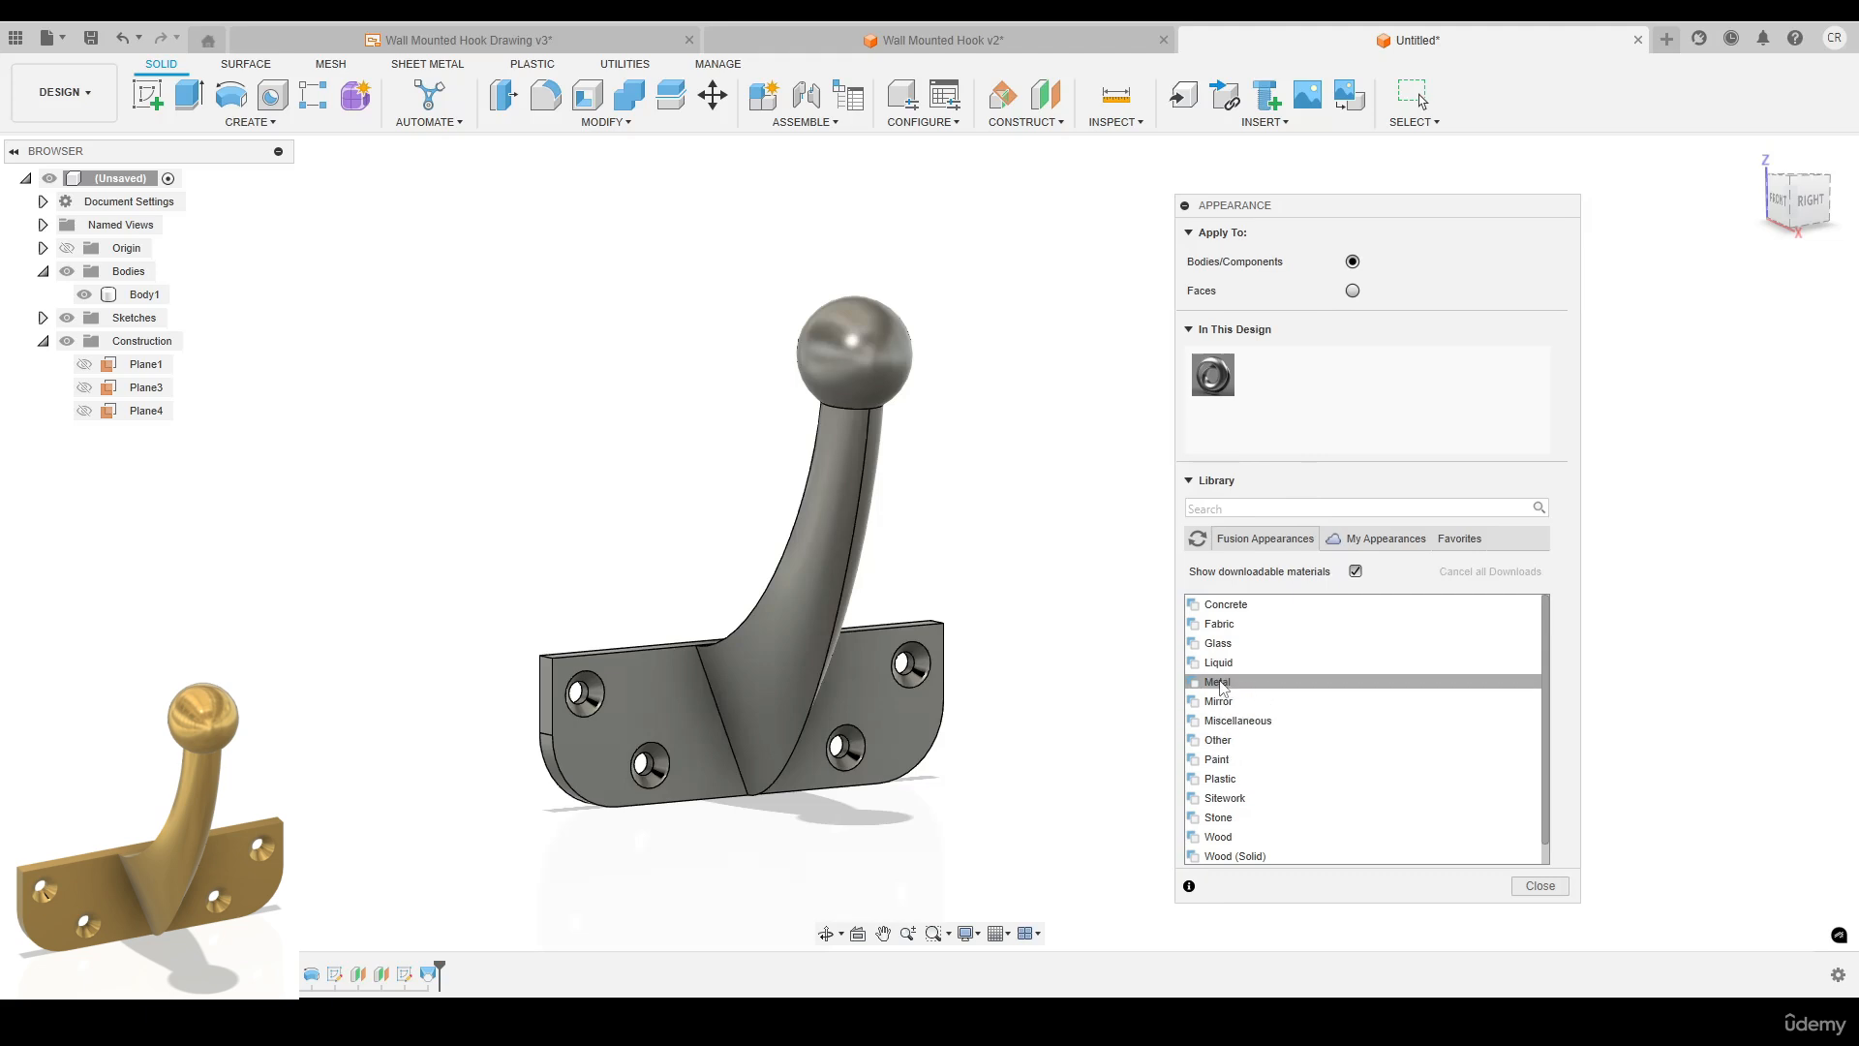
pyautogui.click(1218, 682)
pyautogui.click(1232, 721)
pyautogui.scroll(-1, 1240, 731)
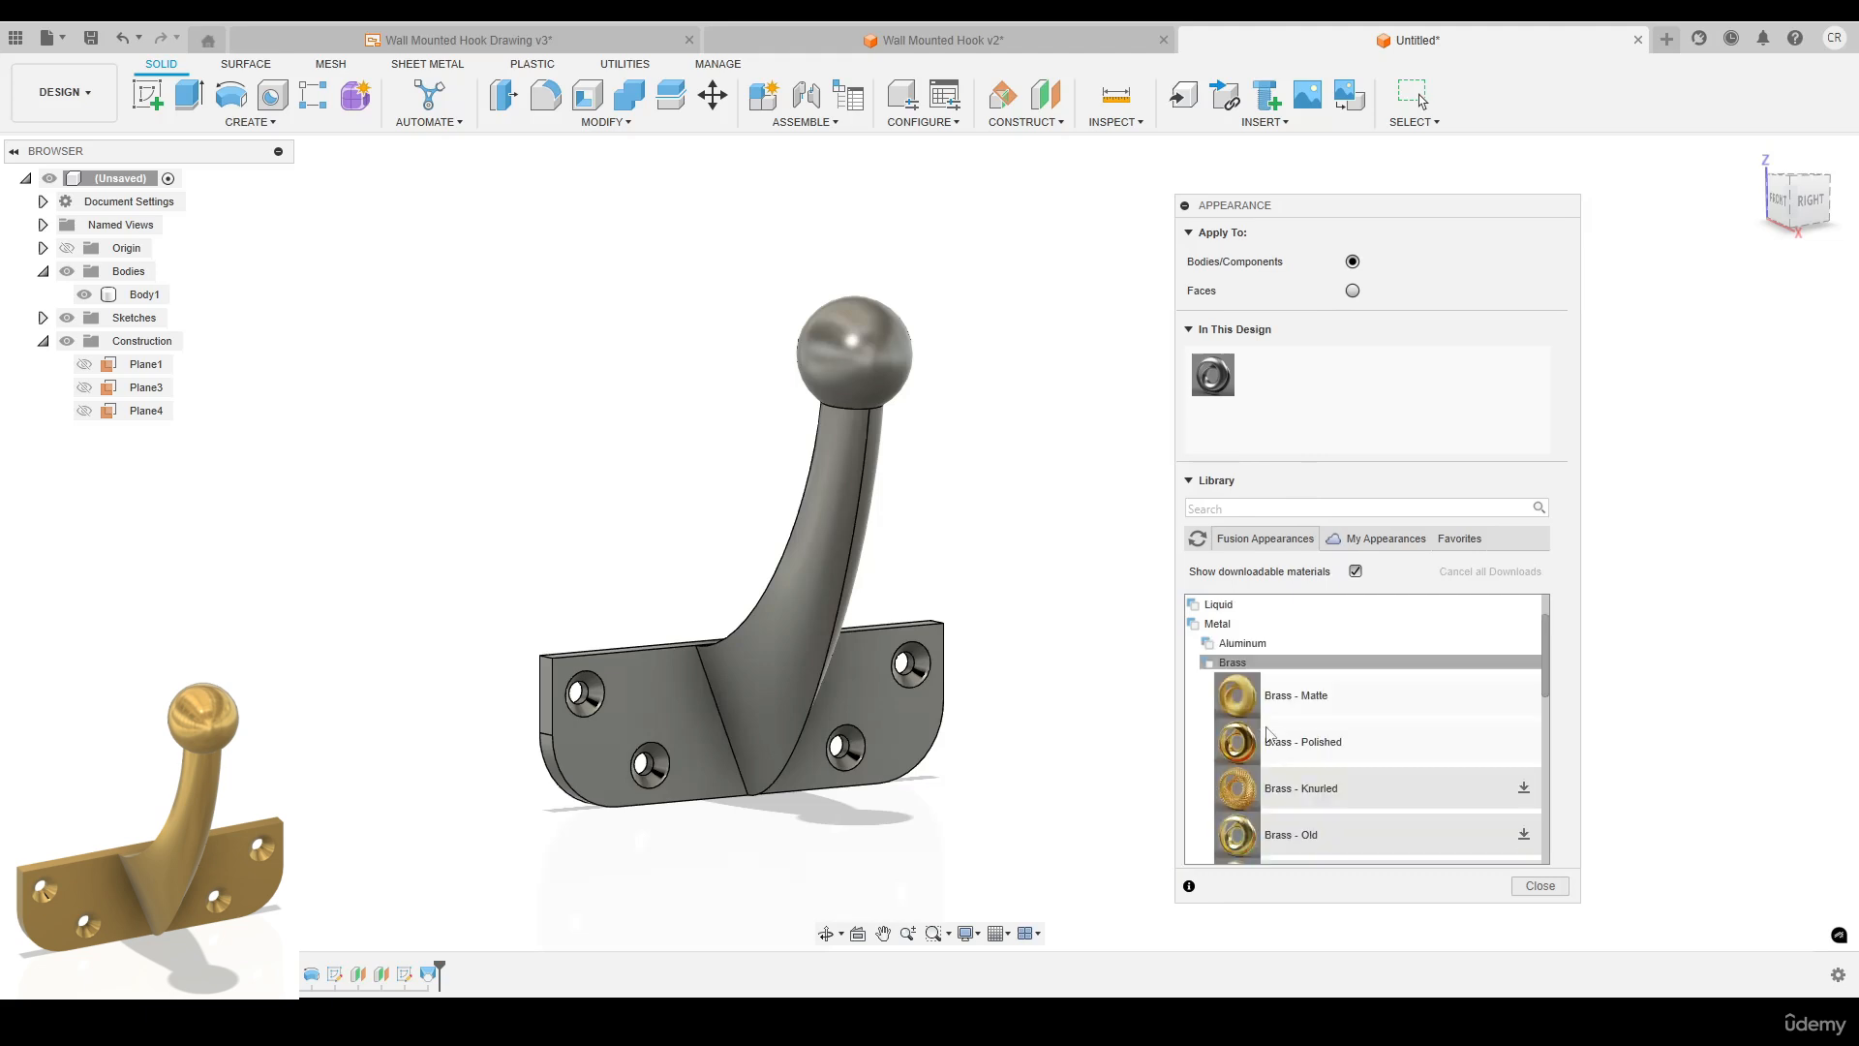
pyautogui.moveTo(1293, 715); pyautogui.dragTo(1216, 369)
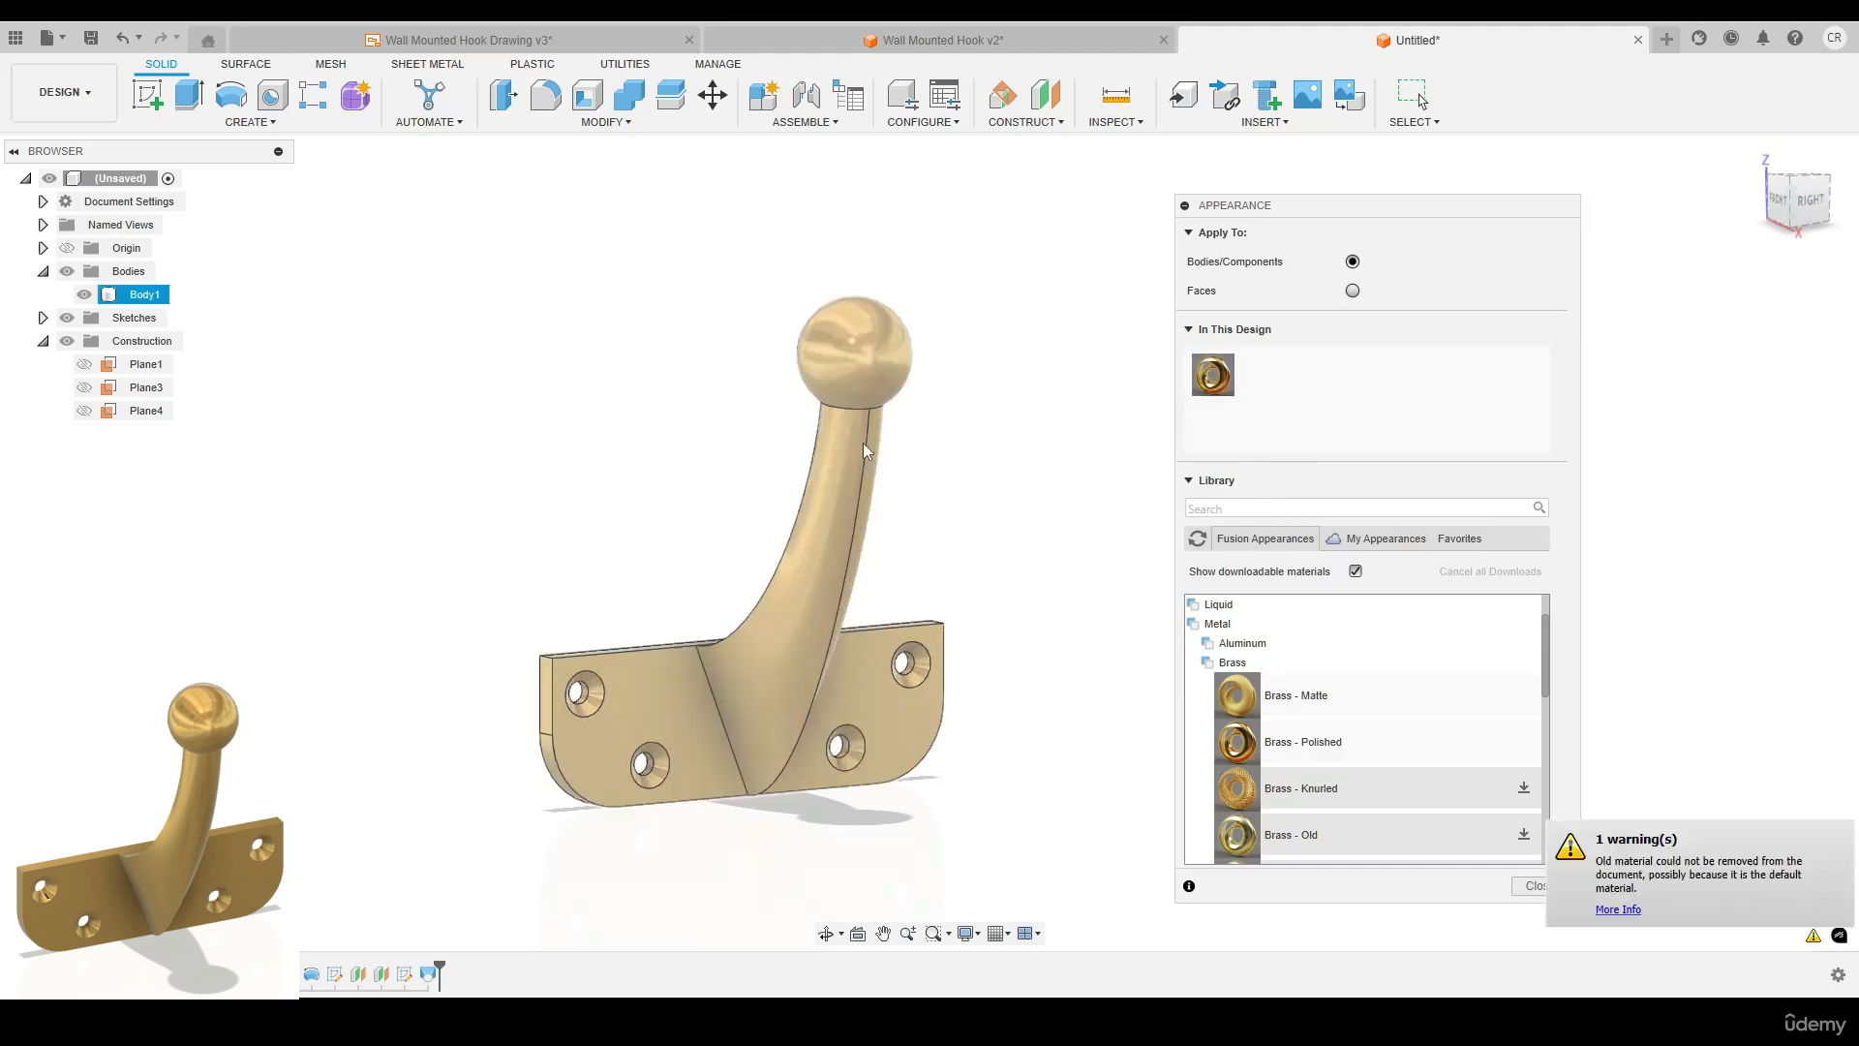
pyautogui.click(1530, 885)
# Change the visual style to shaded without edges and return the hook to the home view.
pyautogui.keyDown('shift'); pyautogui.moveTo(992, 478); pyautogui.dragTo(1043, 502, button='middle'); pyautogui.keyUp('shift')
pyautogui.click(971, 934)
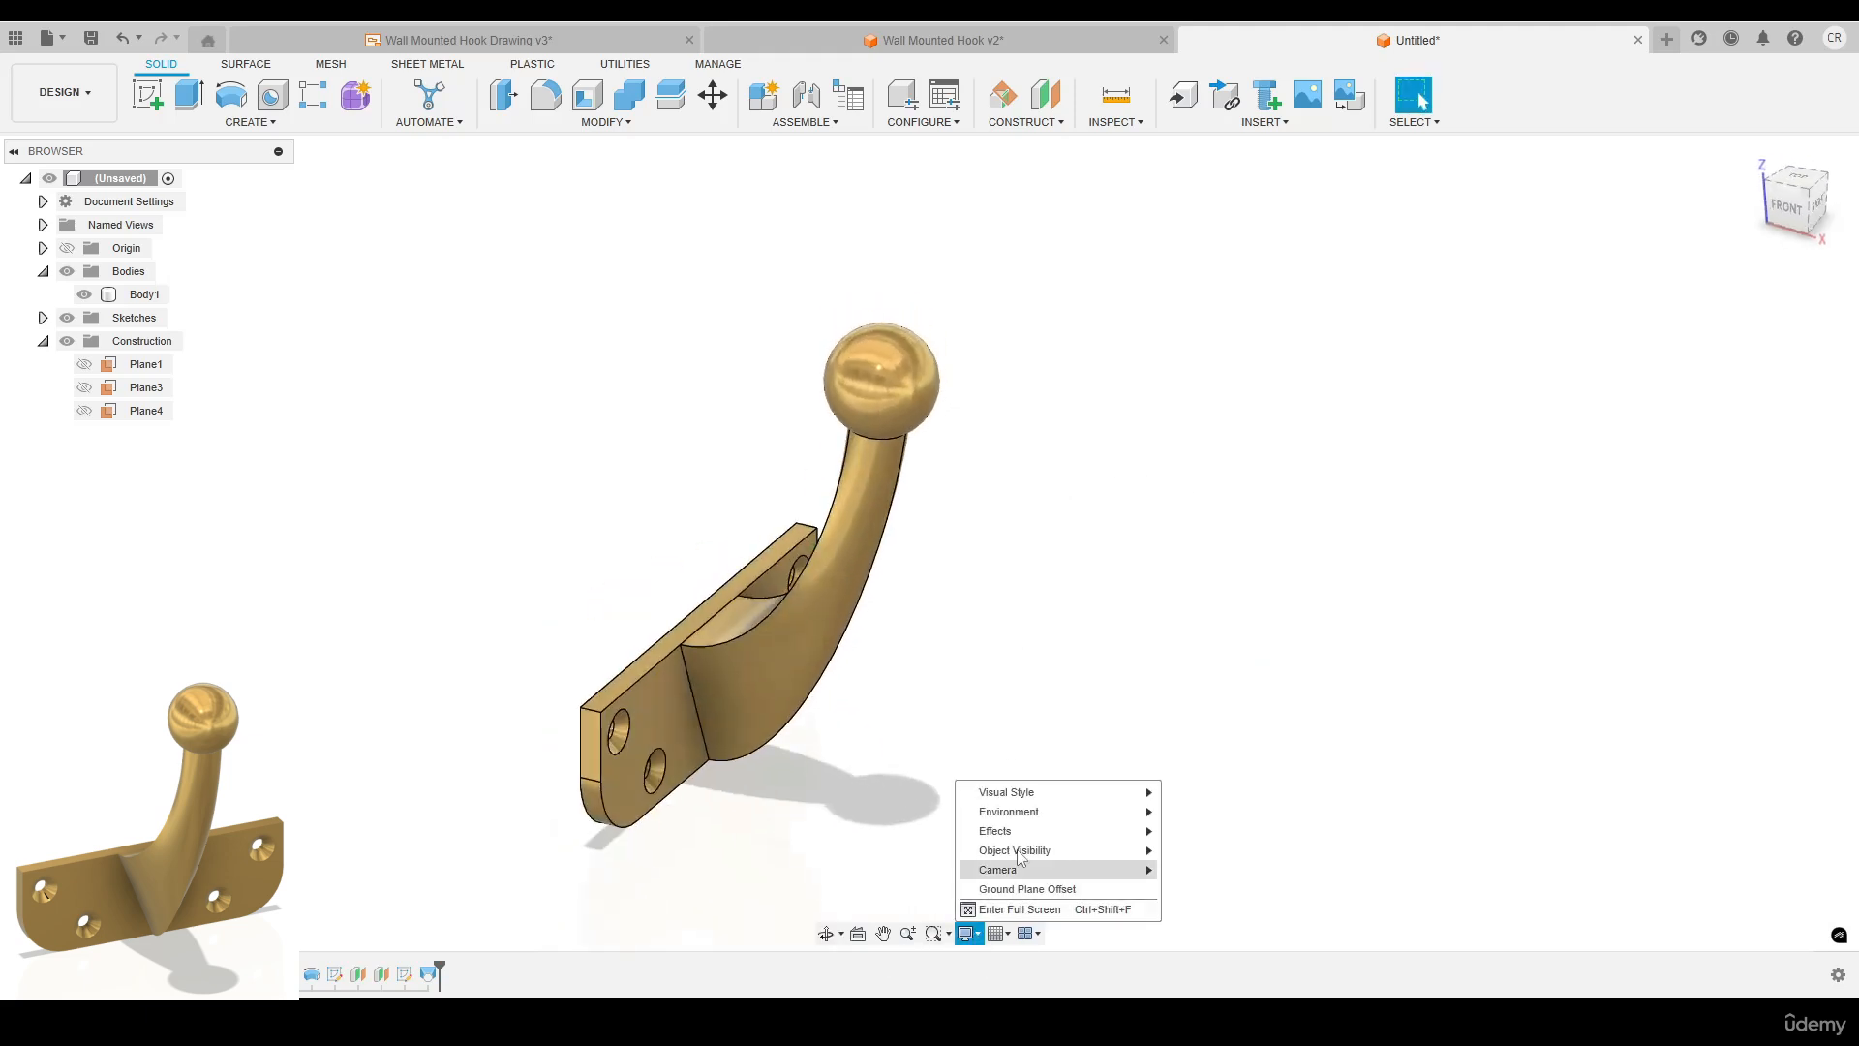
pyautogui.moveTo(1050, 796)
pyautogui.click(1205, 792)
pyautogui.moveTo(1153, 677)
pyautogui.keyDown('shift'); pyautogui.mouseDown(button='middle')
pyautogui.moveTo(1066, 630)
pyautogui.moveTo(859, 610)
pyautogui.moveTo(1175, 648)
pyautogui.moveTo(1382, 627)
pyautogui.moveTo(1138, 632)
pyautogui.moveTo(797, 439)
pyautogui.mouseUp(button='middle'); pyautogui.keyUp('shift')
pyautogui.keyDown('shift'); pyautogui.moveTo(1008, 601); pyautogui.dragTo(1079, 583, button='middle'); pyautogui.keyUp('shift')
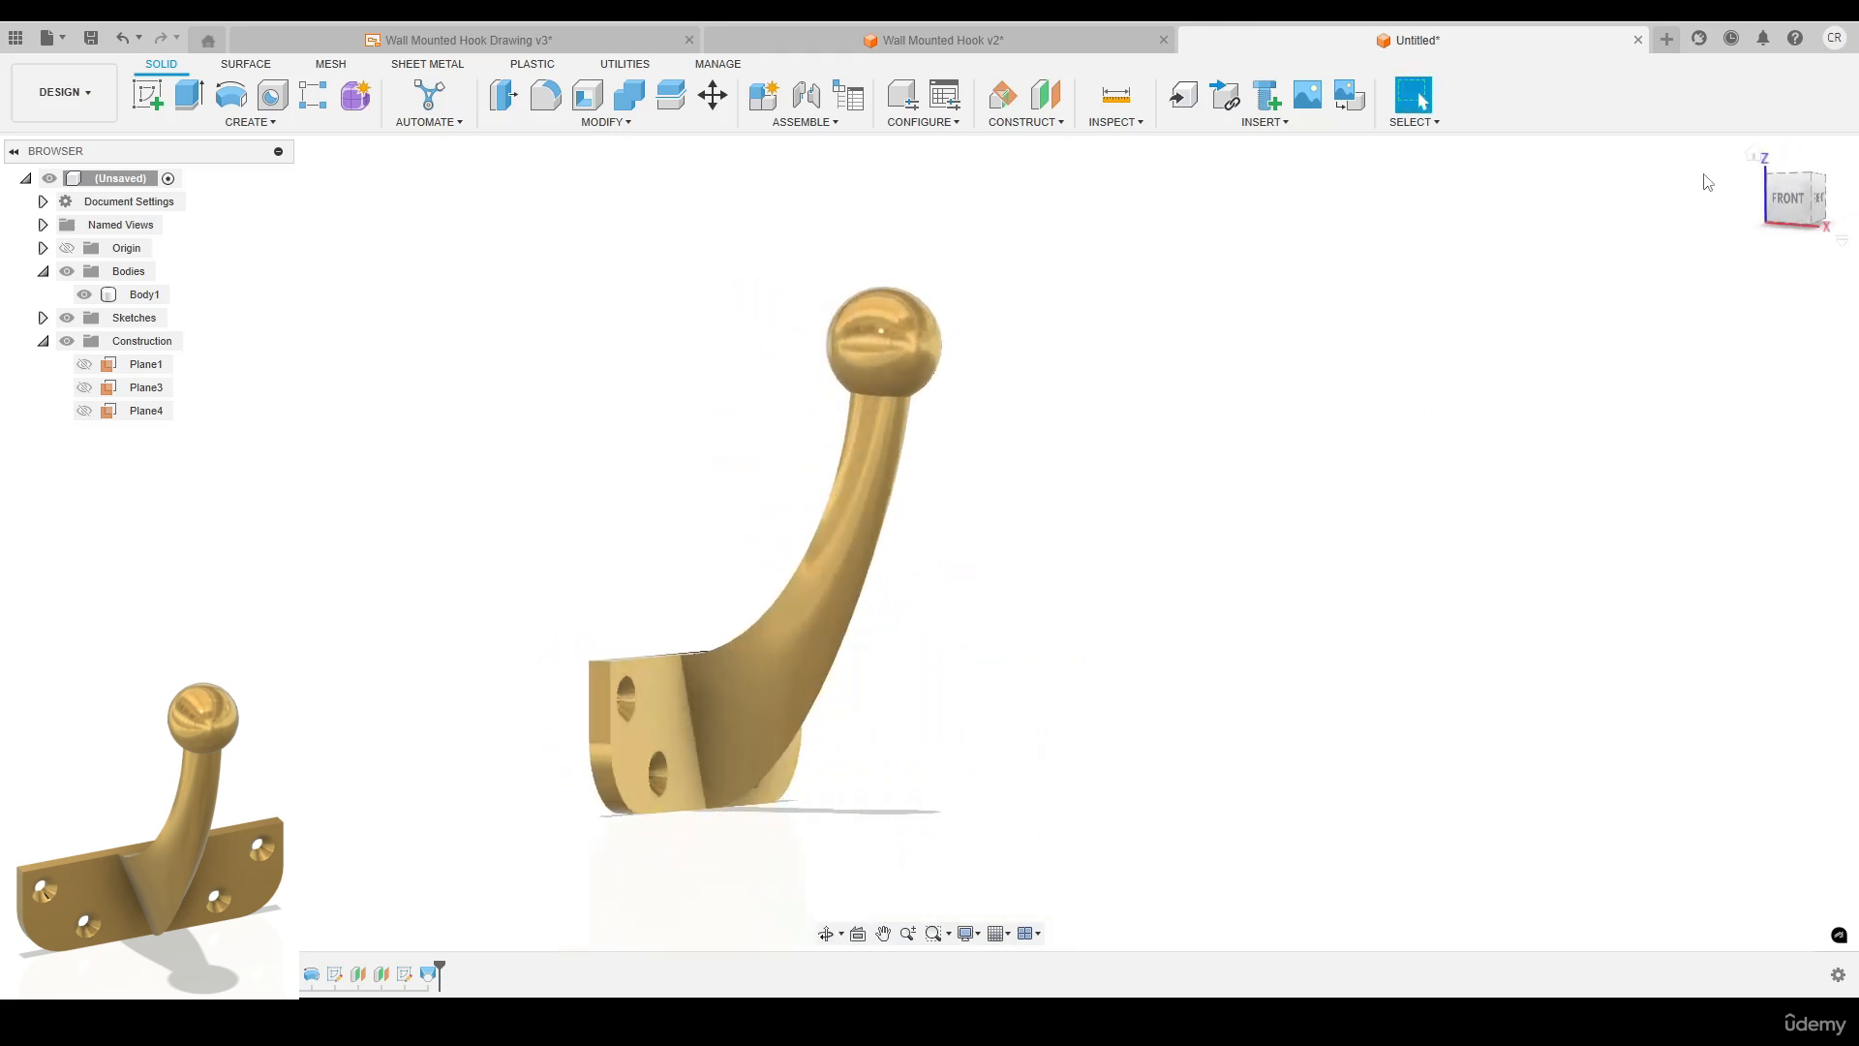
pyautogui.click(1755, 153)
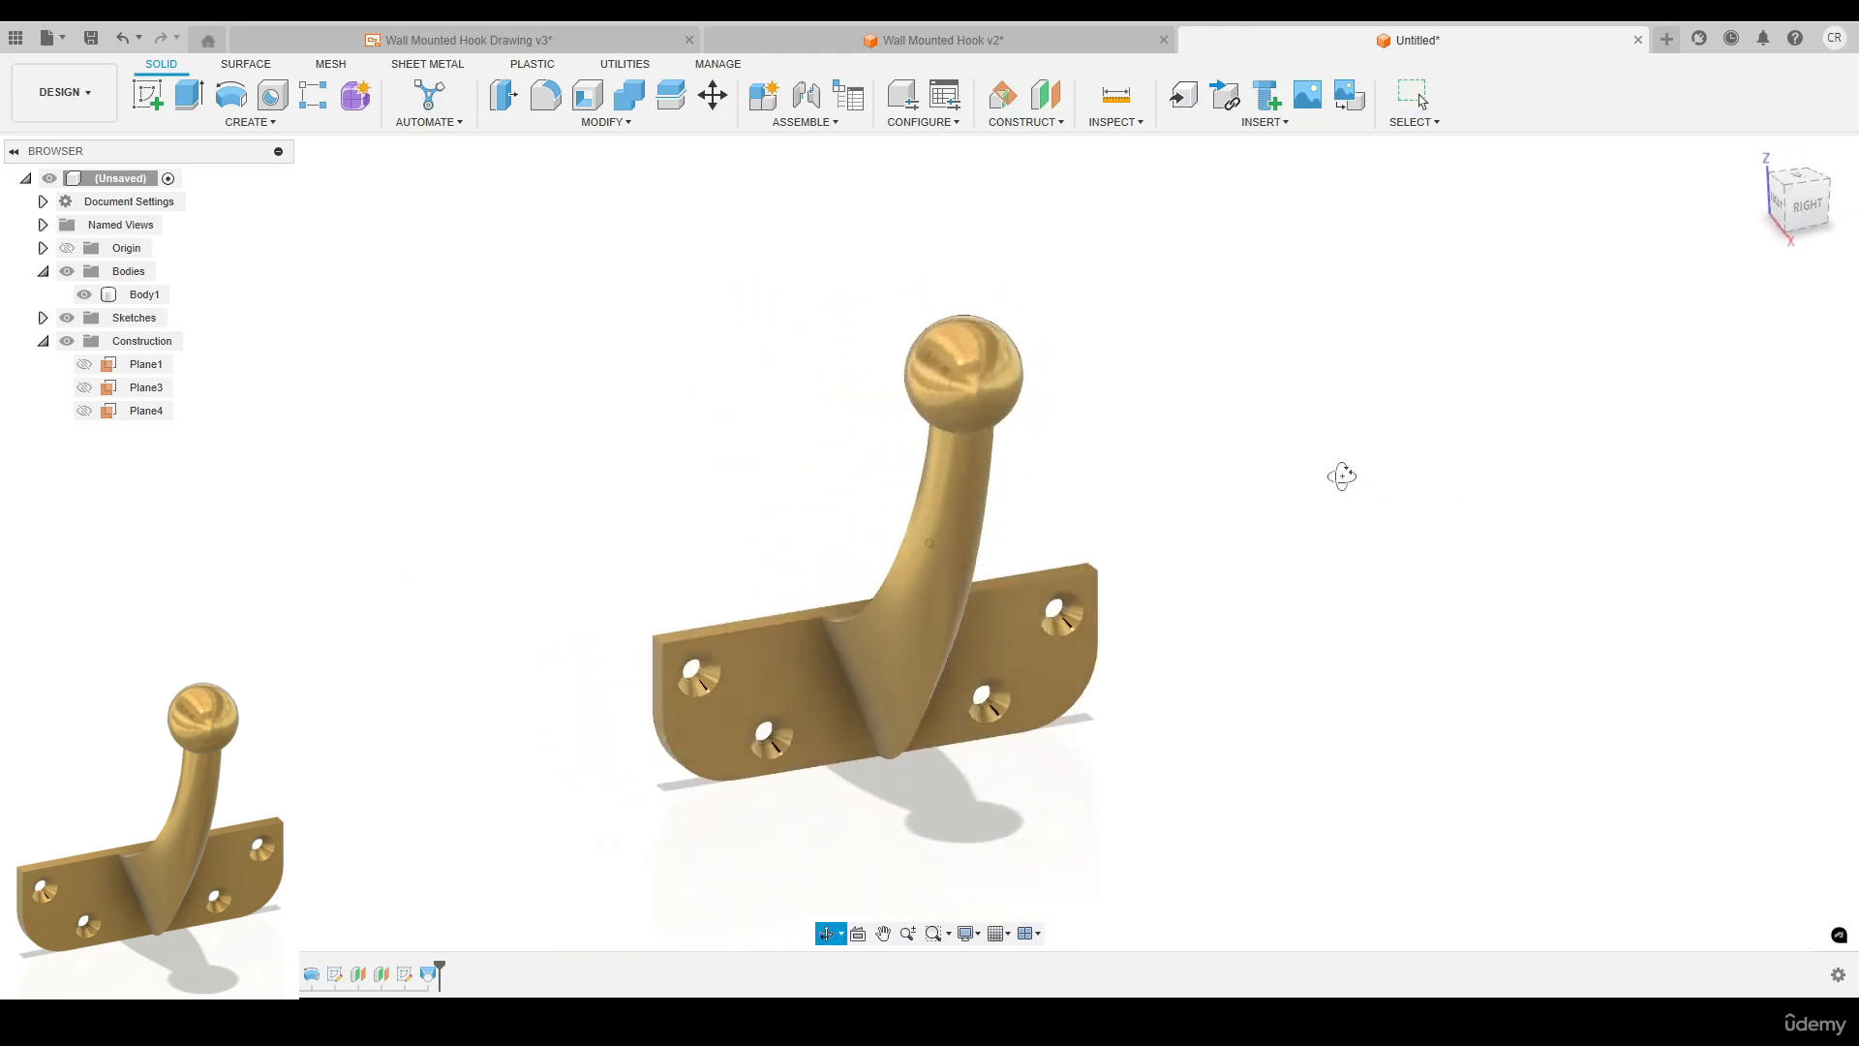